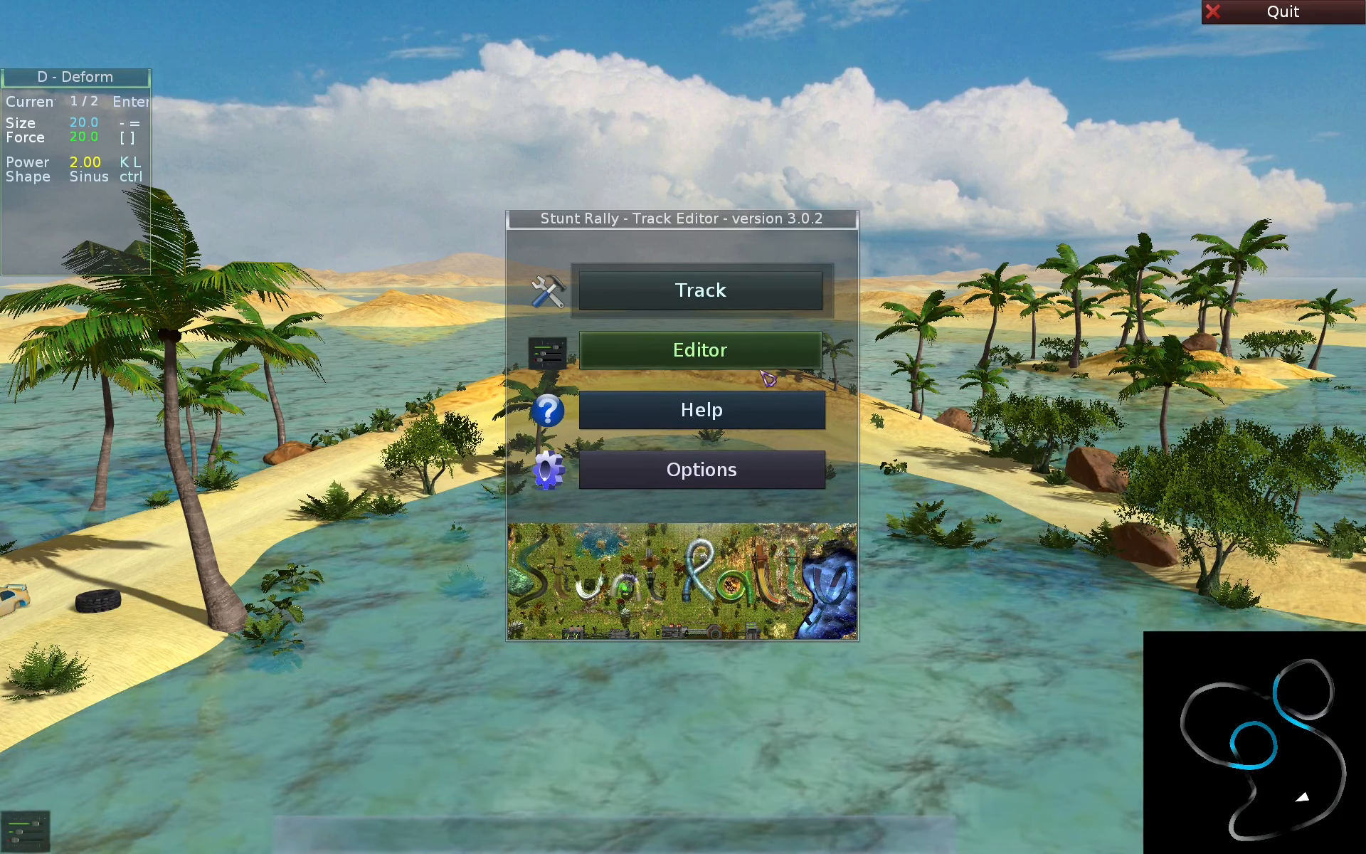
- Open the editor's help and read the Main, View and Shortcuts pages
click(661, 410)
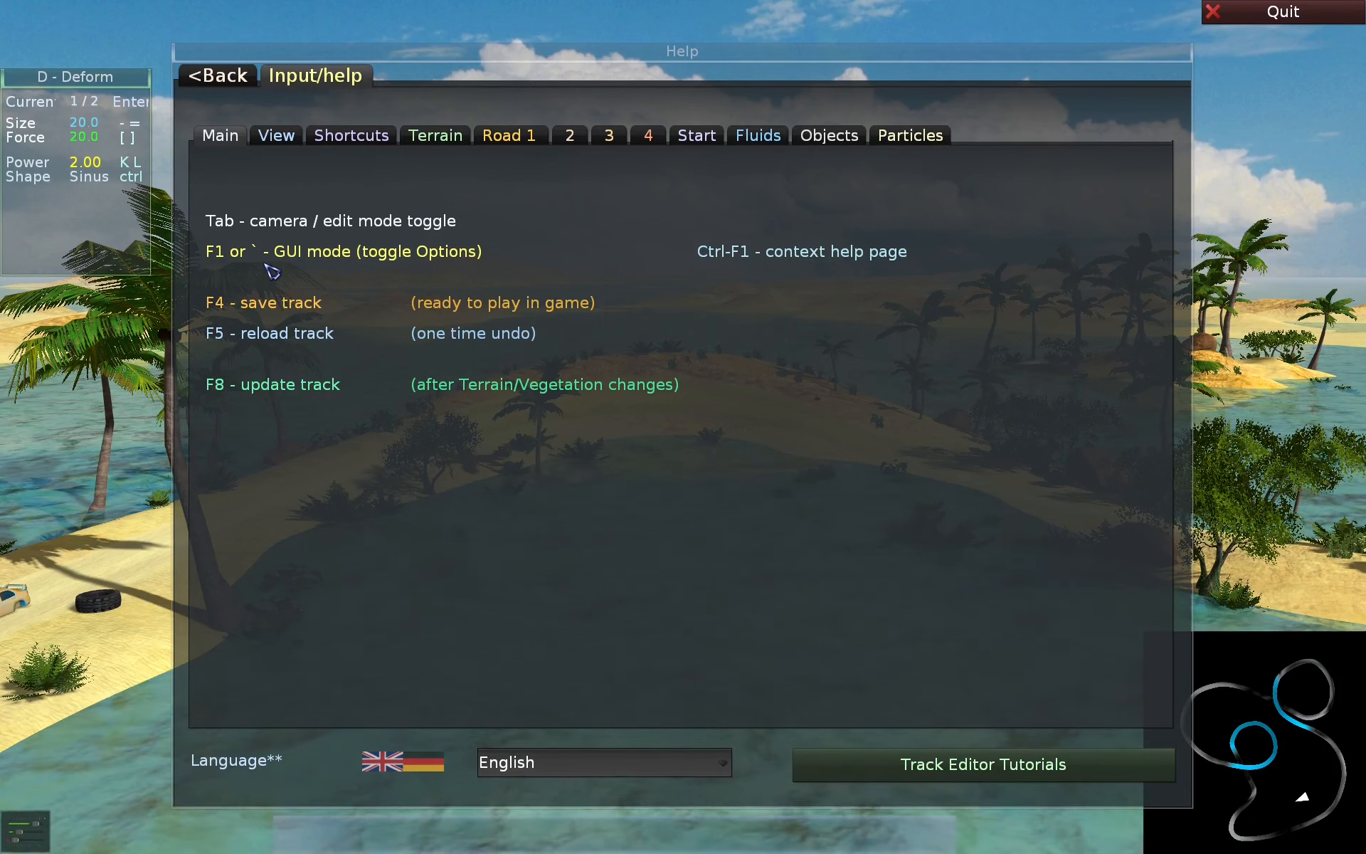
click(292, 141)
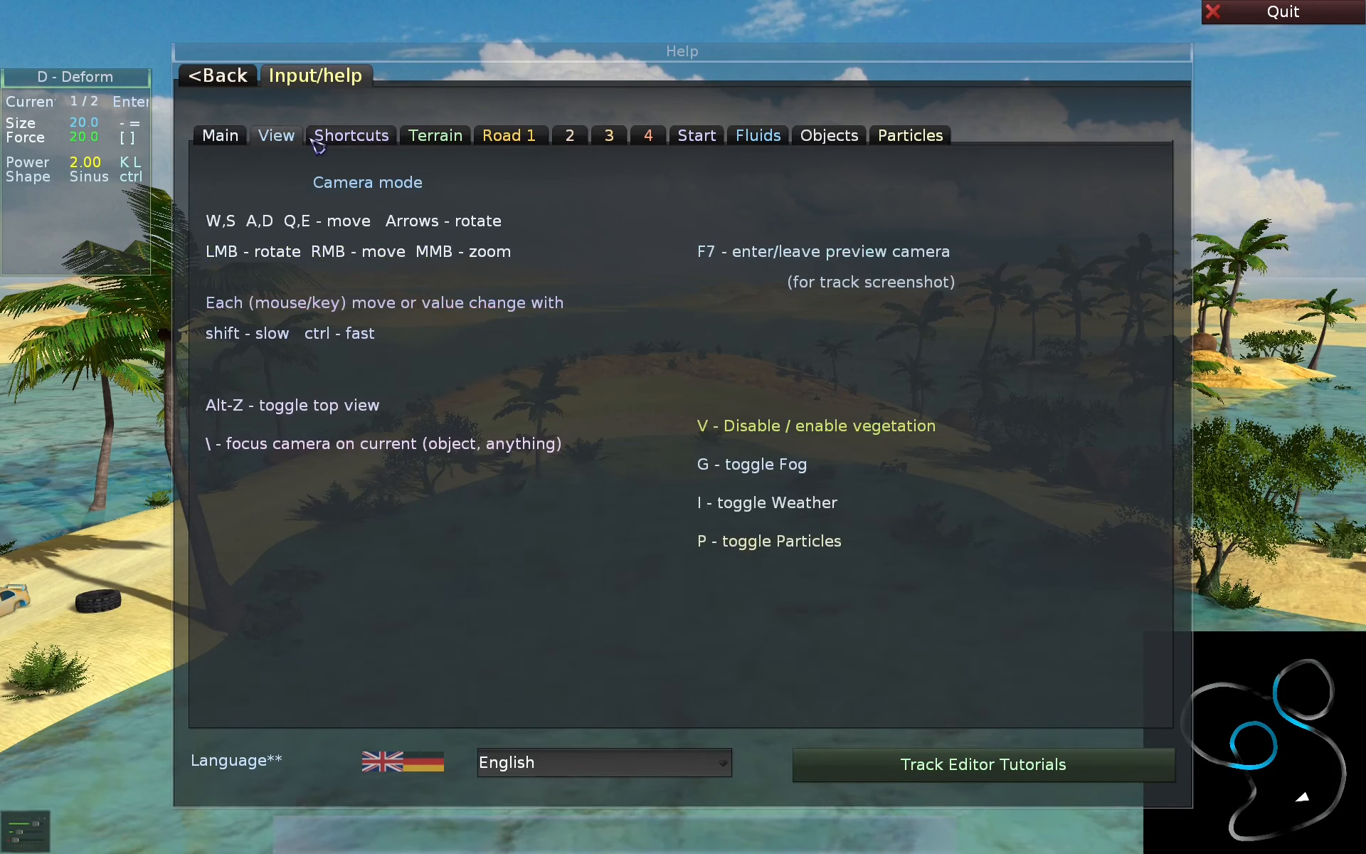
click(370, 140)
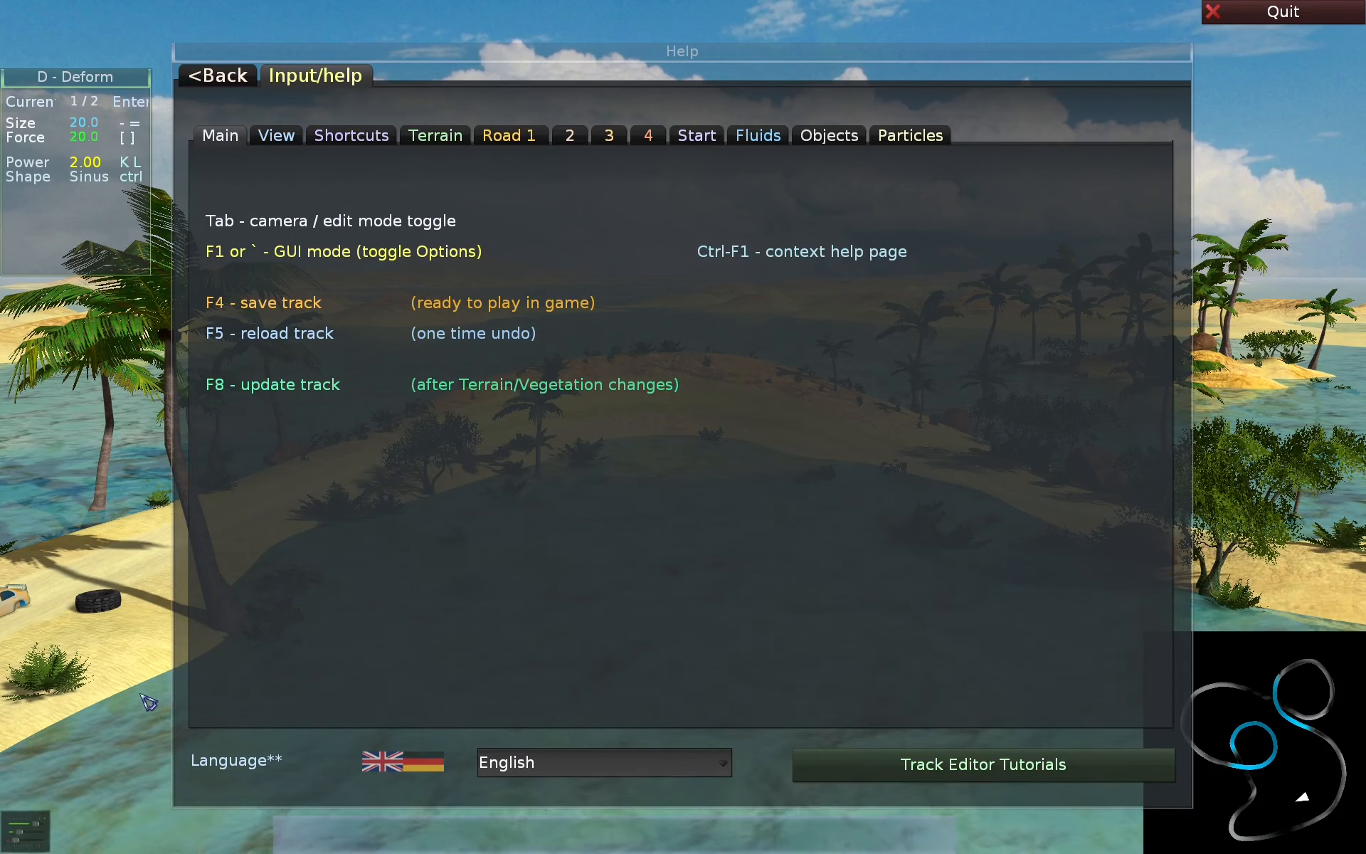
- Toggle GUI mode off and on, and try switching between camera mode and edit mode
key(F1)
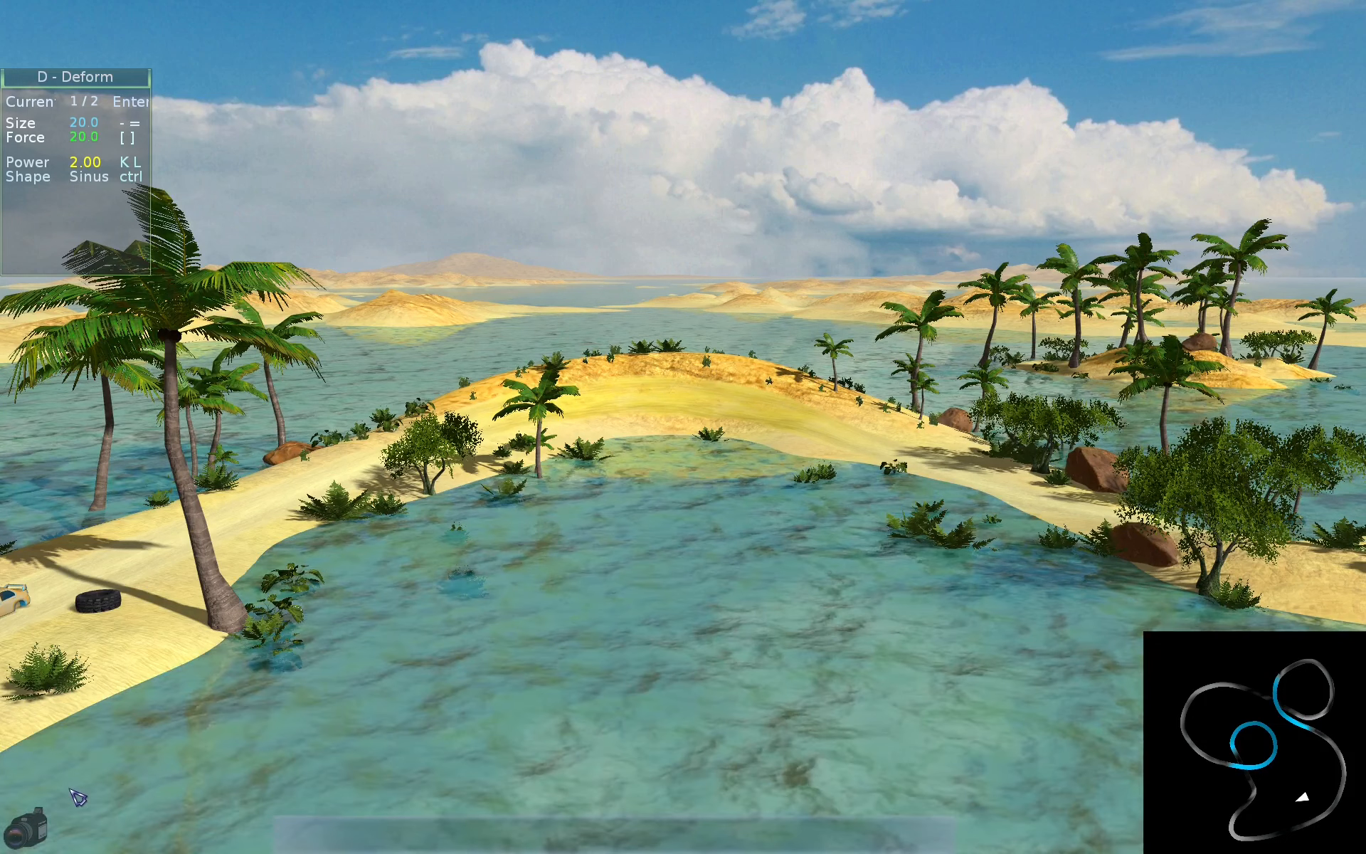
key(F1)
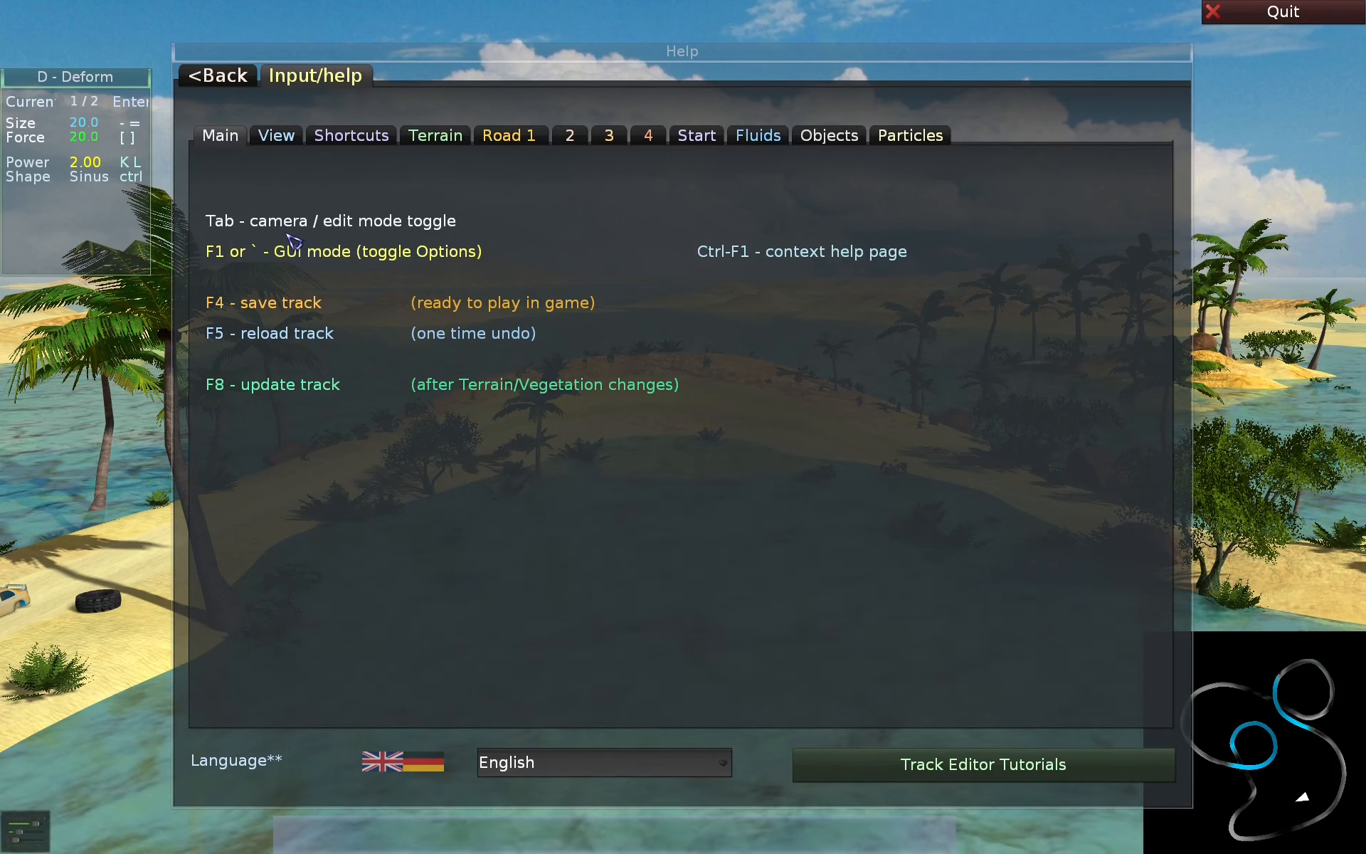
key(F1)
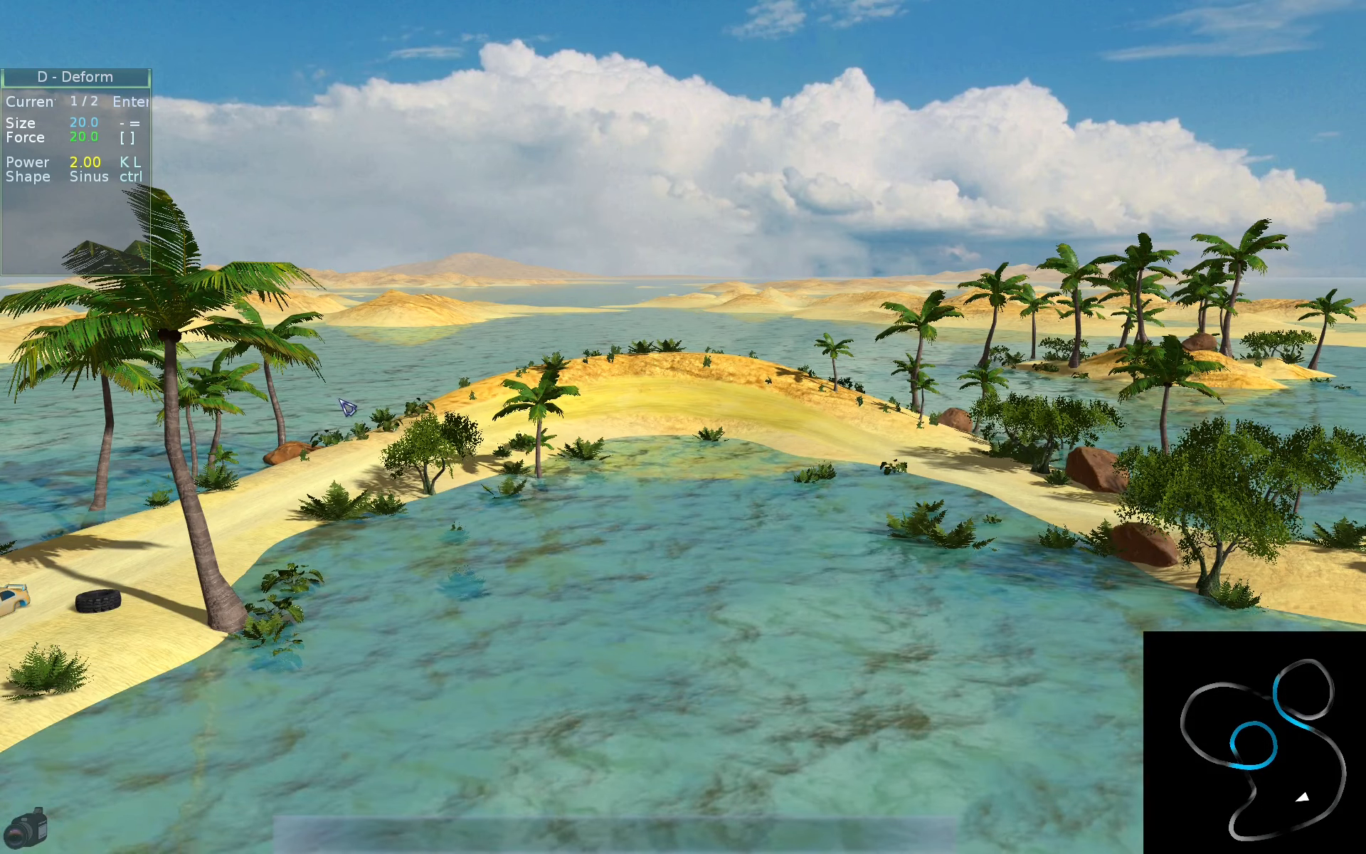
key(Tab)
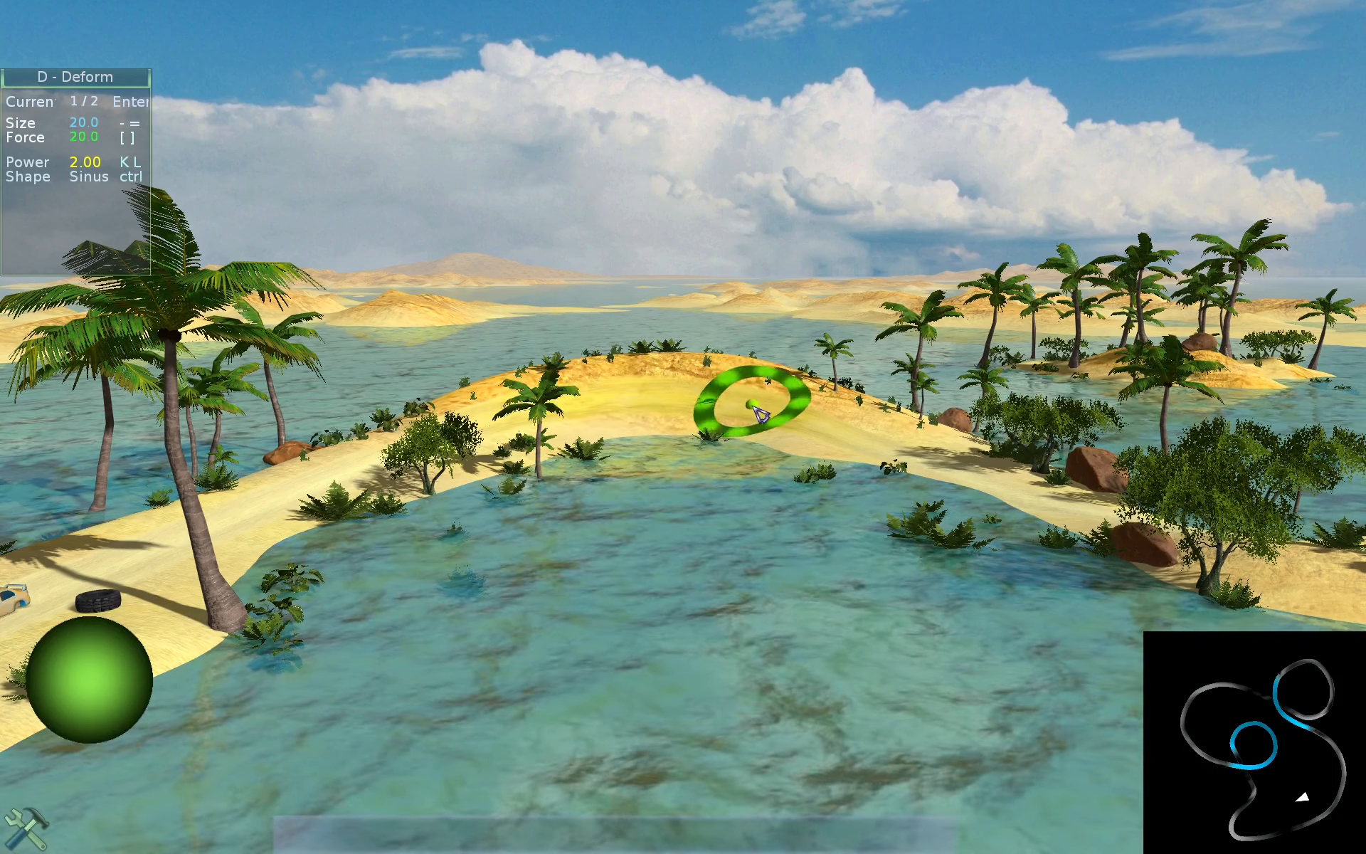
key(Tab)
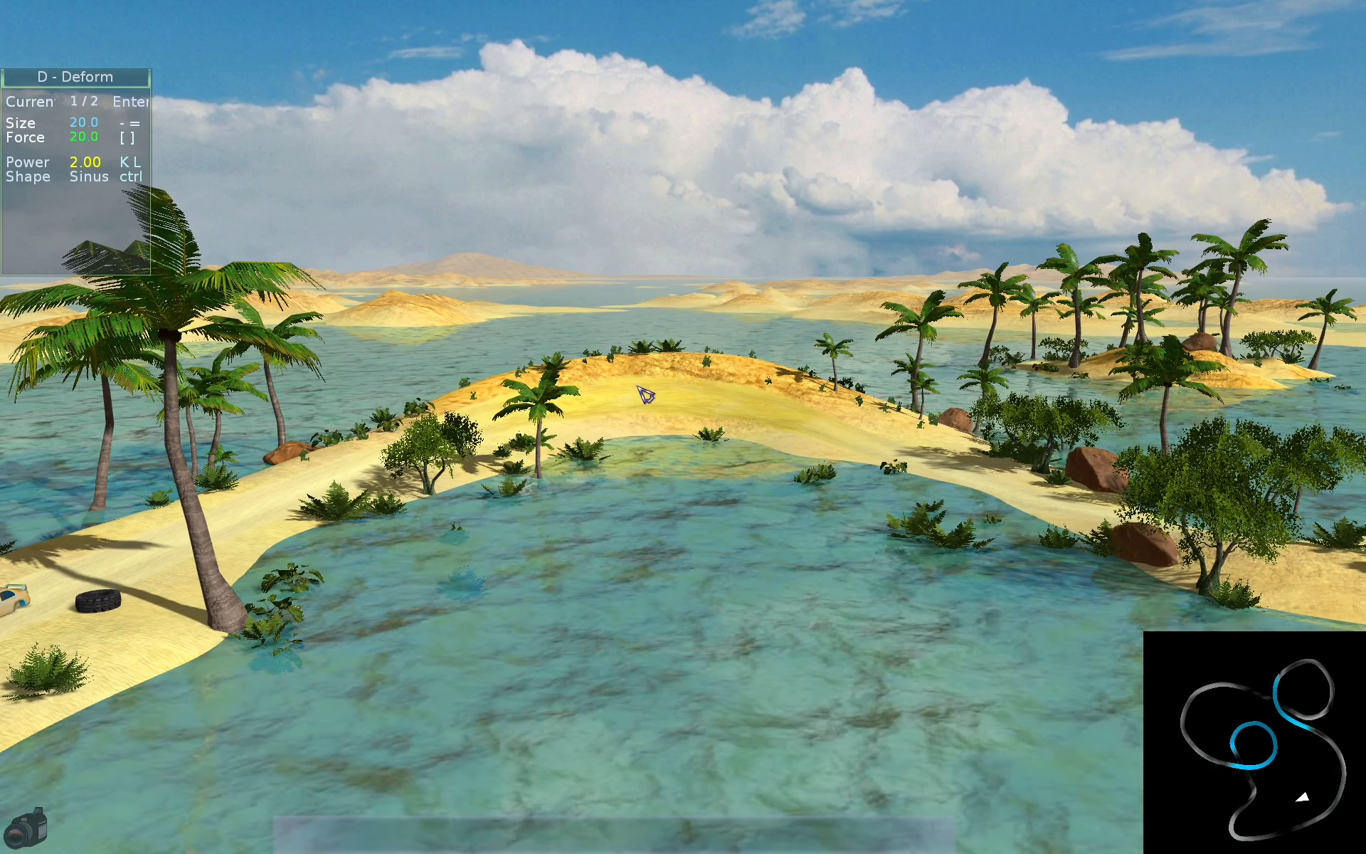
key(F1)
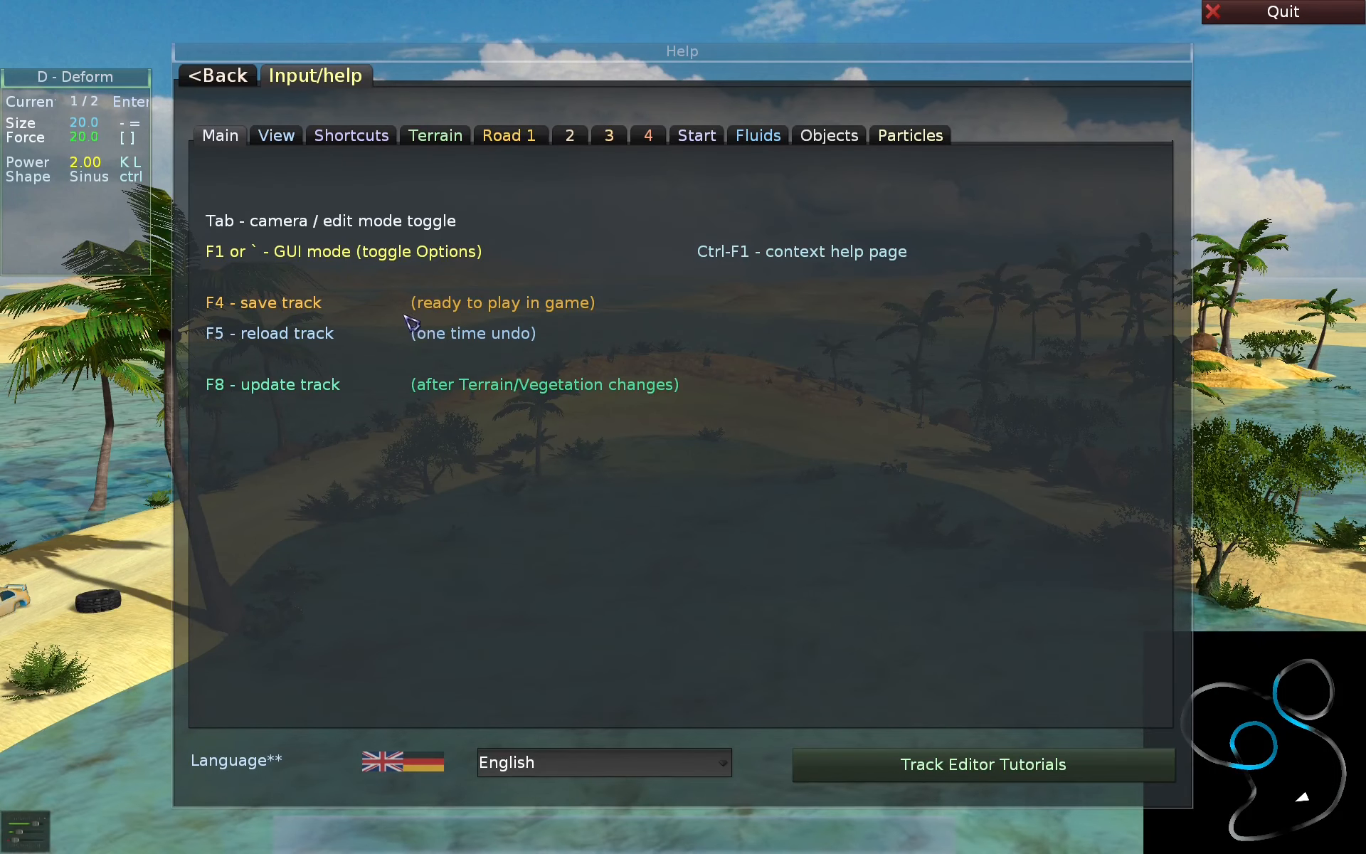
- Read the View help page on camera mode controls, and close the help
key(ctrl)
key(ctrl+alt+1)
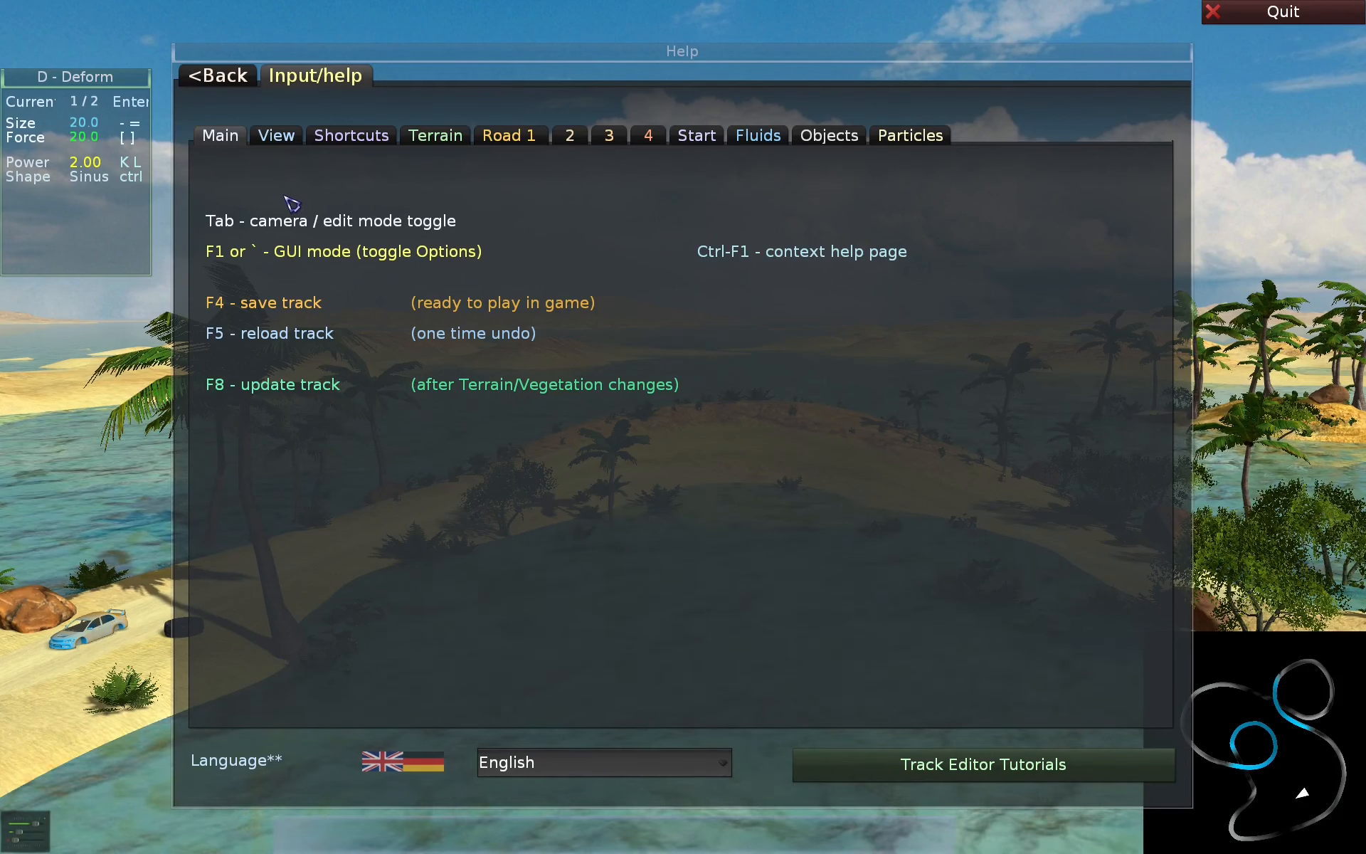
click(275, 136)
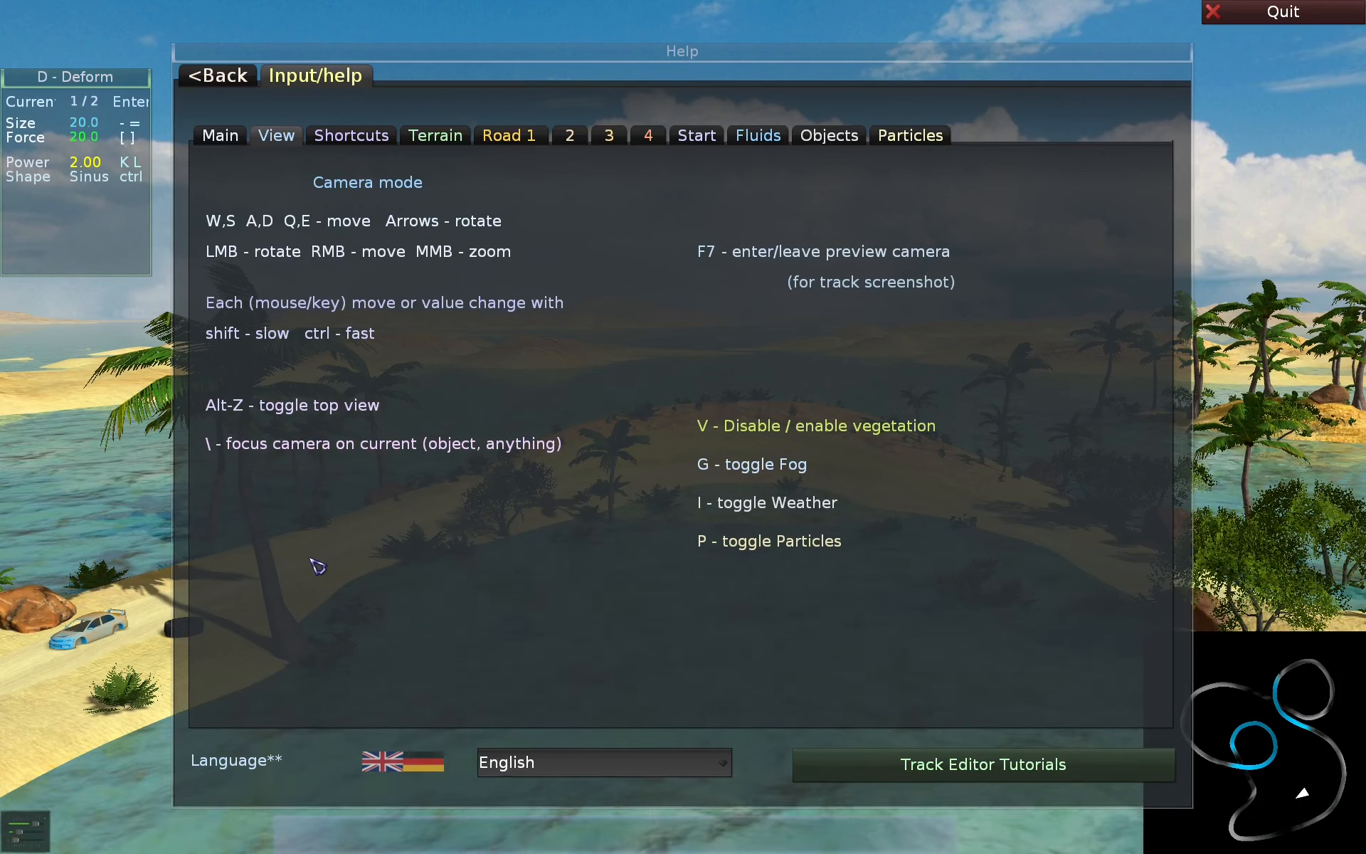
key(Escape)
- Move the camera backward, forward, sideways, up and down over the lagoon
key(s)
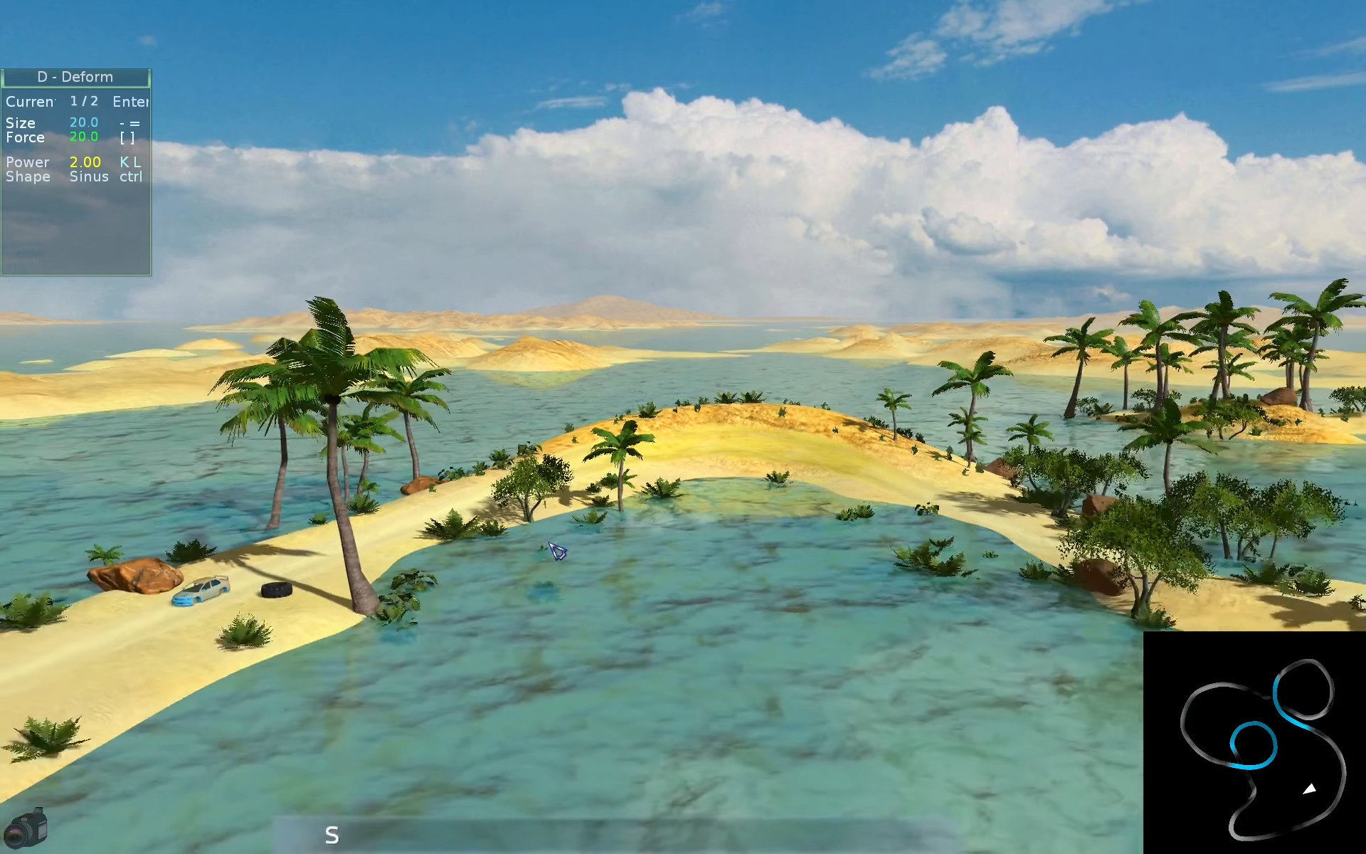
key(w)
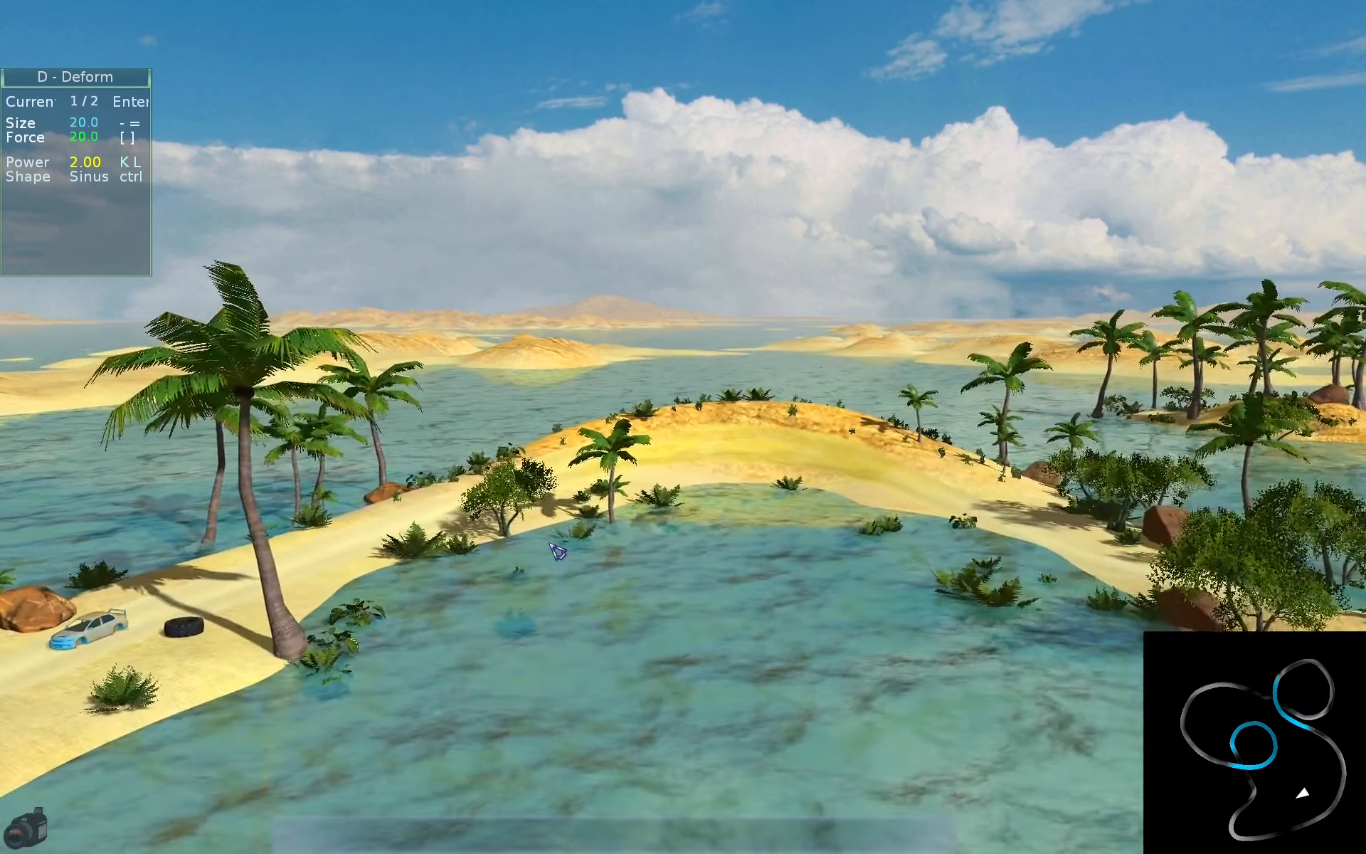
key(d)
key(a)
key(e)
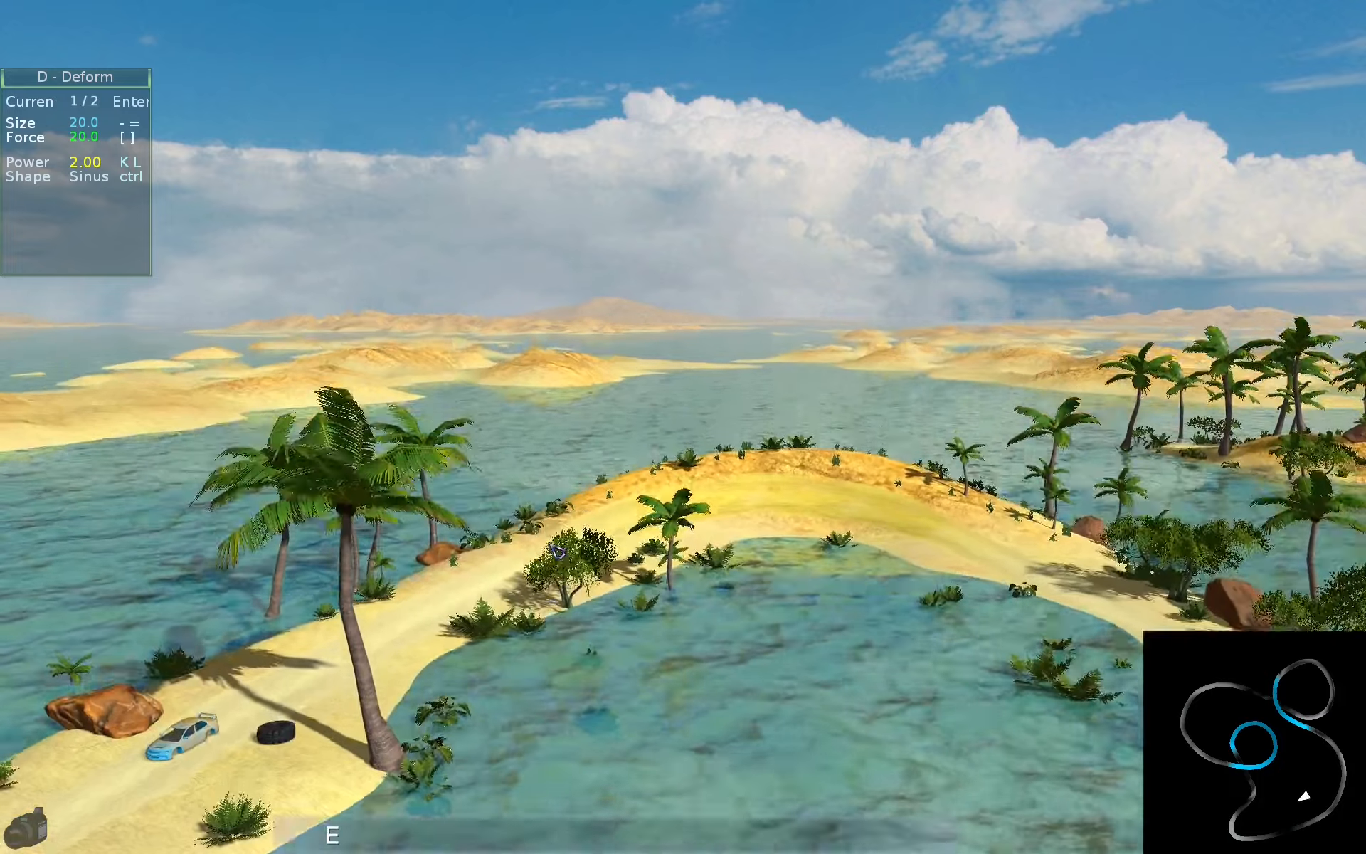
key(q)
key(shift)
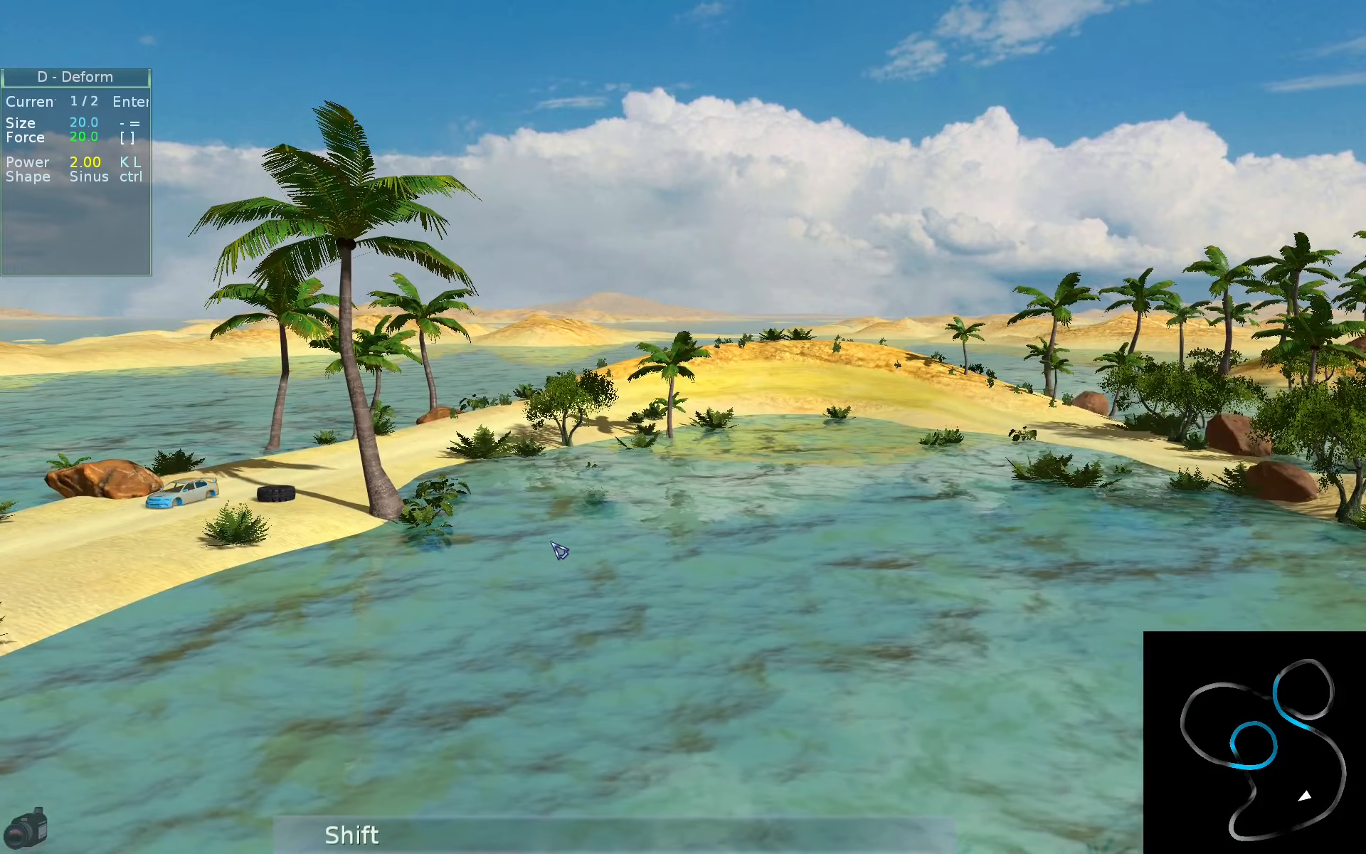
- Rotate, pan and zoom the camera around the sandy bend and its palm trees
mouse_move(663, 524)
mouse_down()
mouse_move(712, 509)
mouse_move(663, 526)
mouse_move(656, 509)
mouse_up()
key(Up)
key(Right)
key(Left)
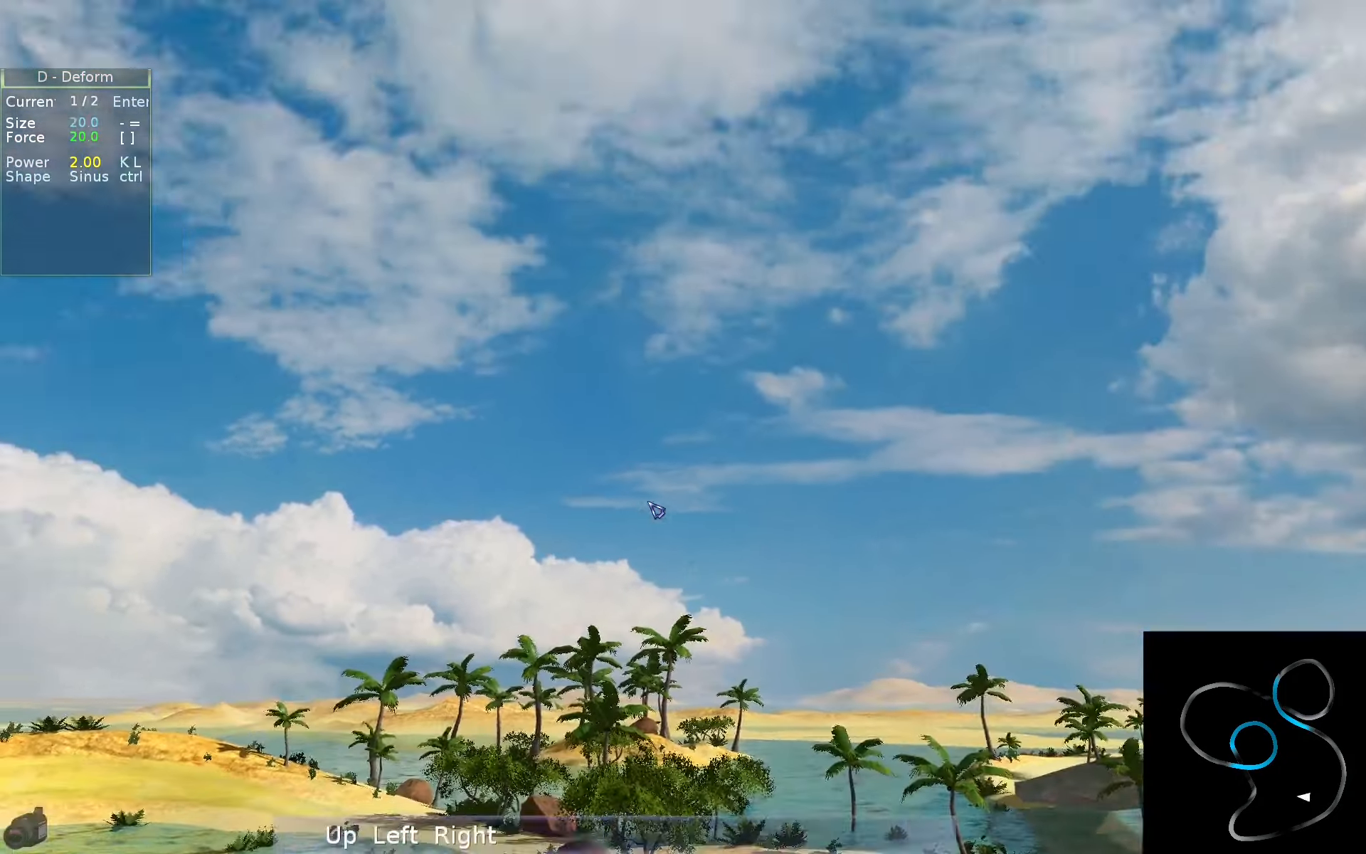
key(Down)
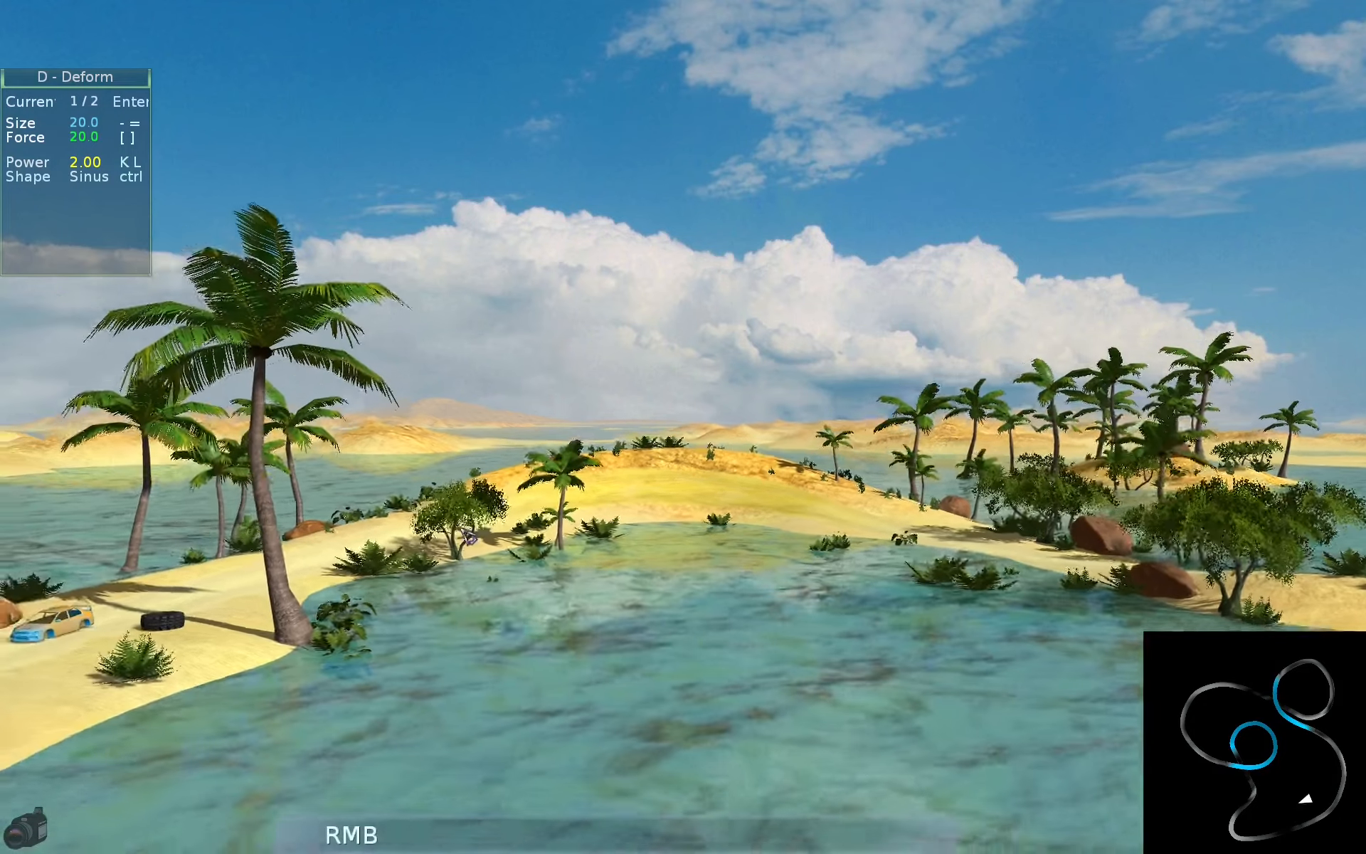
right_drag(467, 535, 745, 409)
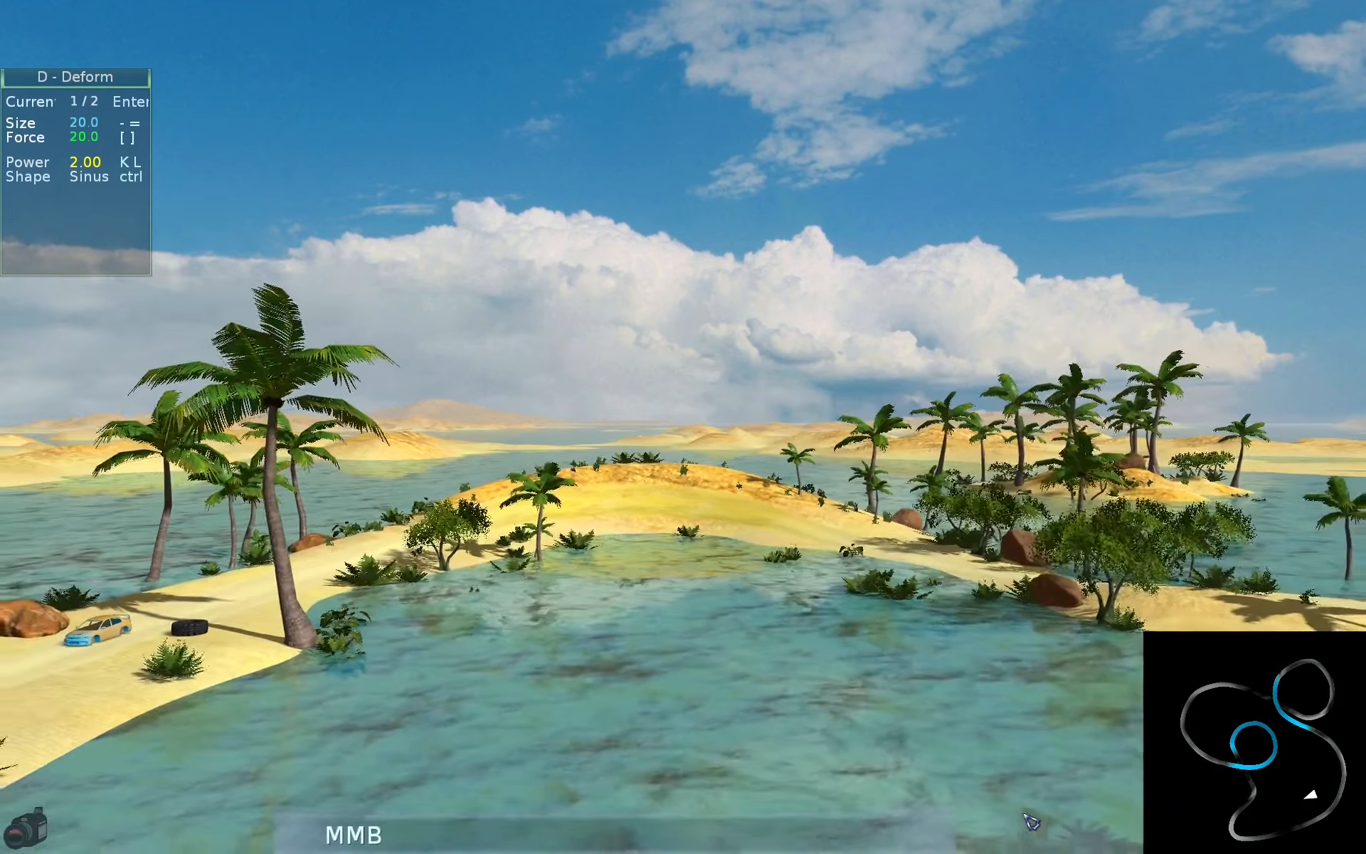
middle_drag(622, 333, 796, 345)
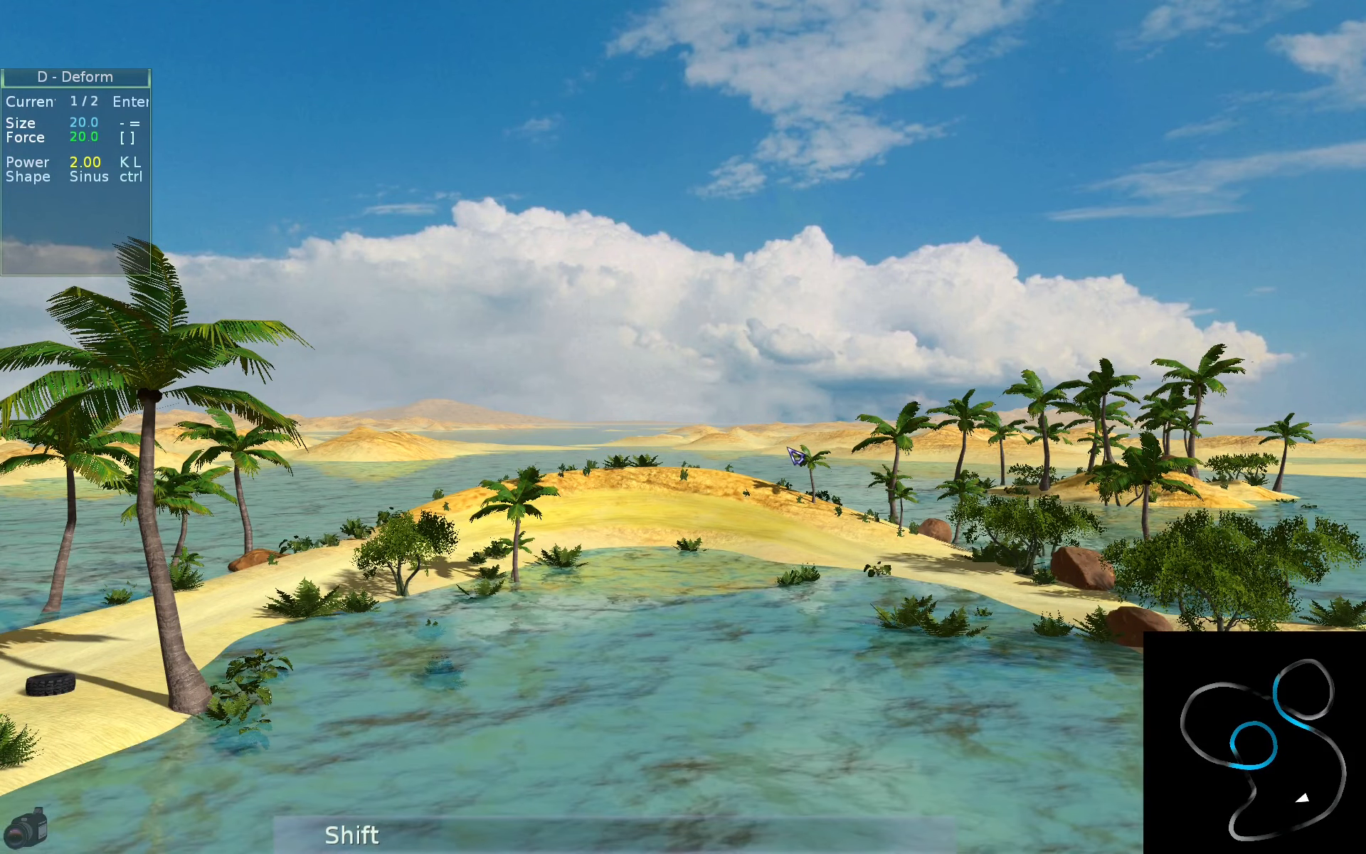
- Try moving and rotating the camera at slow speed, and moving it at fast speed
key(shift+Down)
key(shift+Right)
key(shift+a)
key(shift+w)
key(shift+d)
shift+drag(786, 446, 769, 372)
key(shift+w)
key(shift+q)
key(ctrl+s)
key(ctrl+e)
key(ctrl+w)
key(ctrl+q)
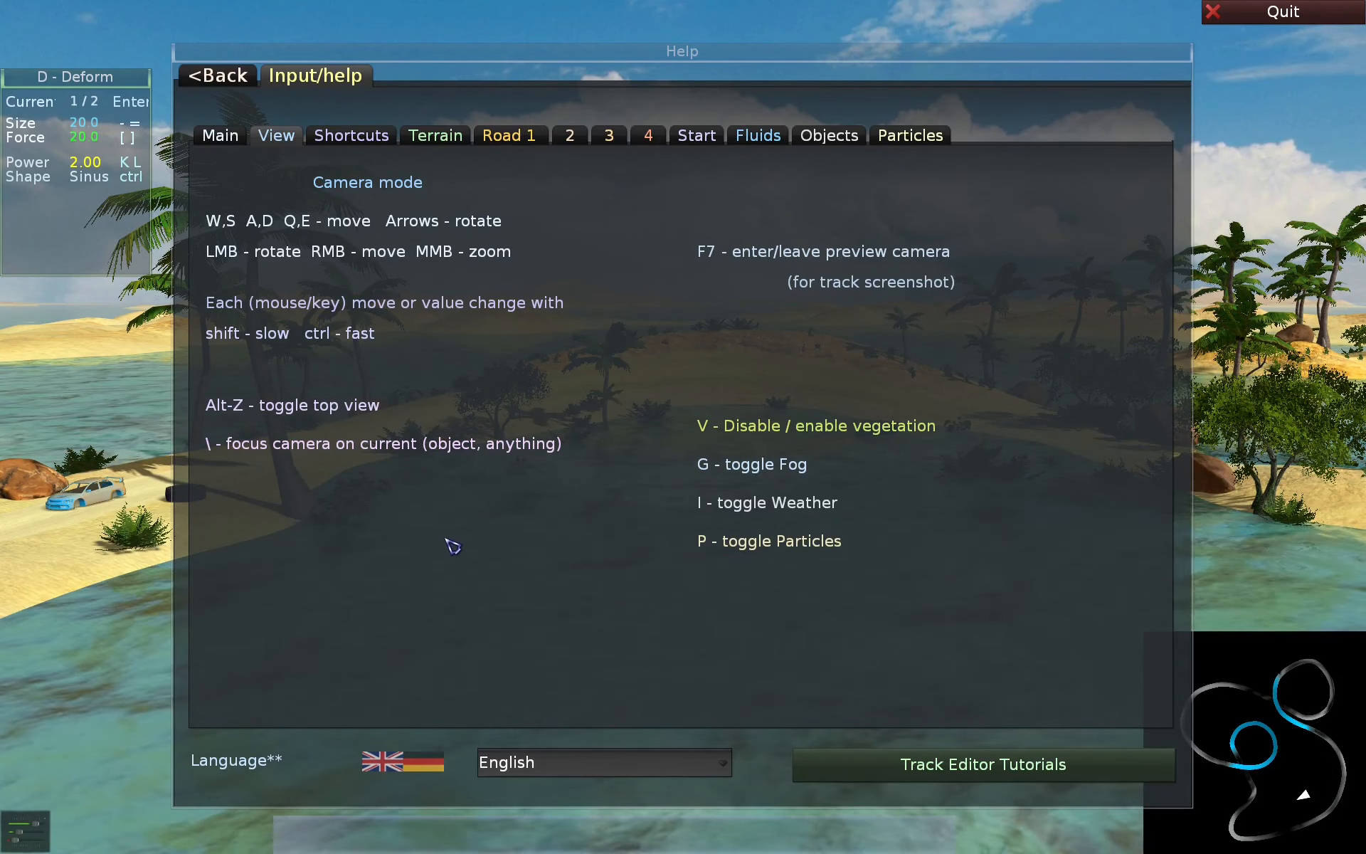
- Inspect the whole track from the top view, and return to the perspective camera
key(grave)
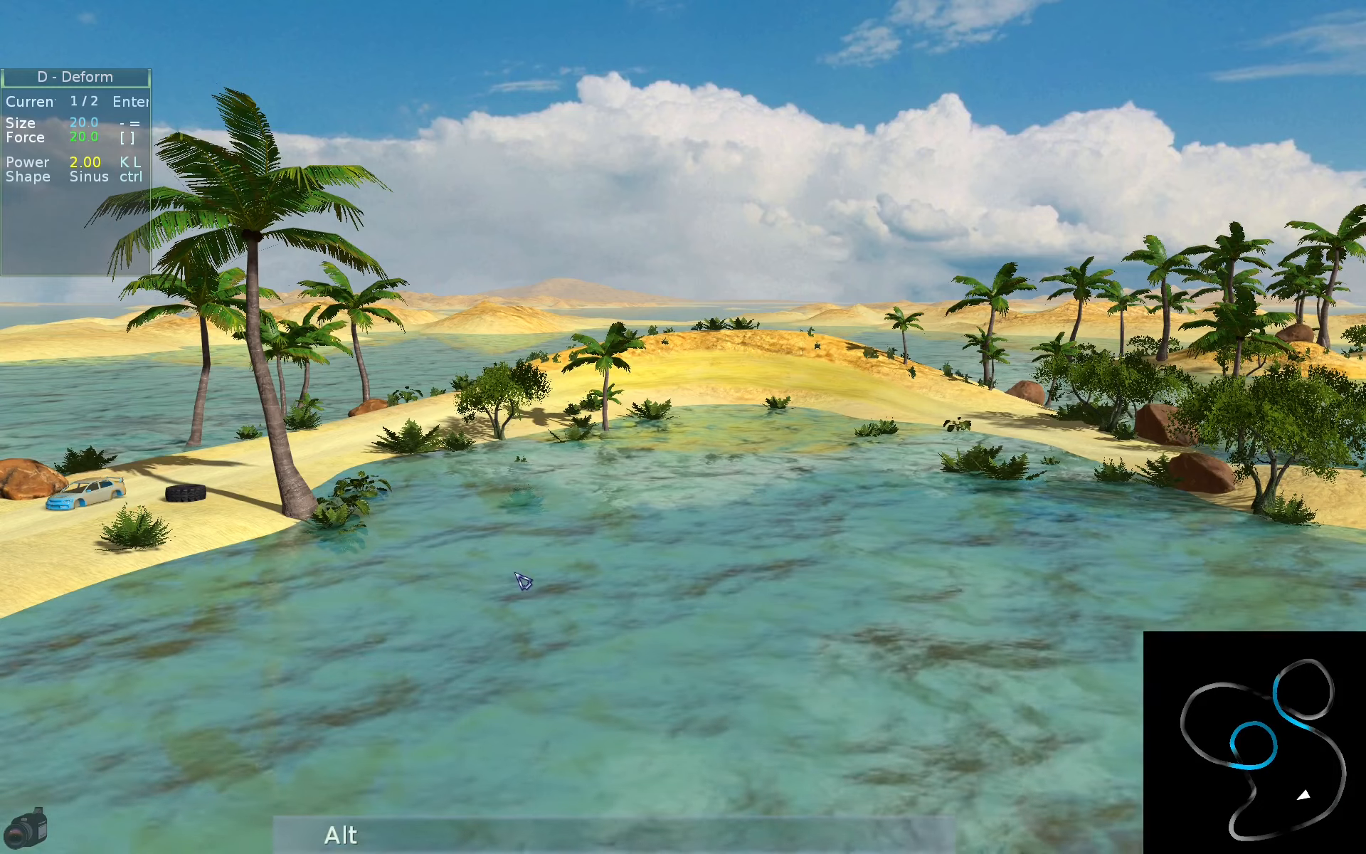
key(alt+z)
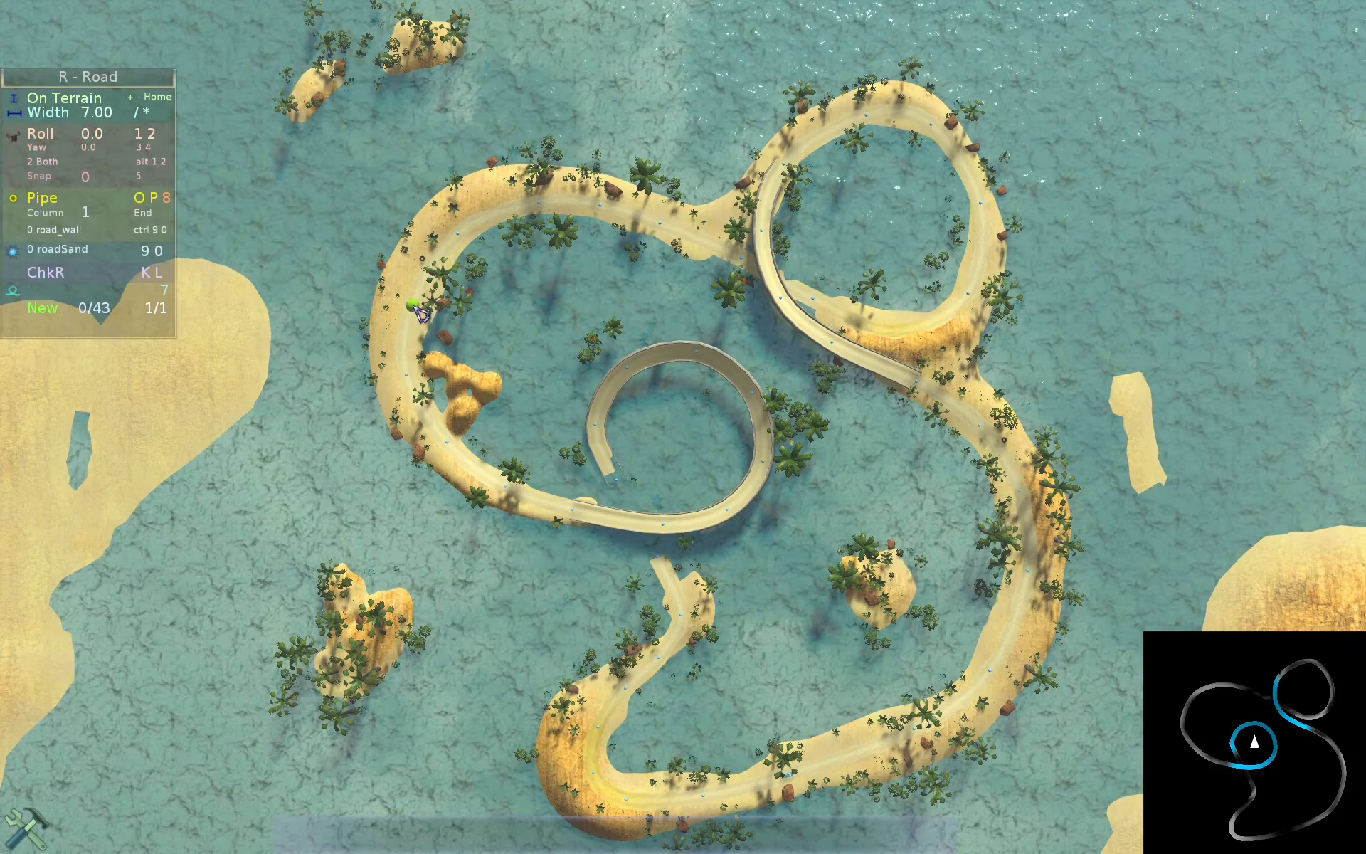
key(space)
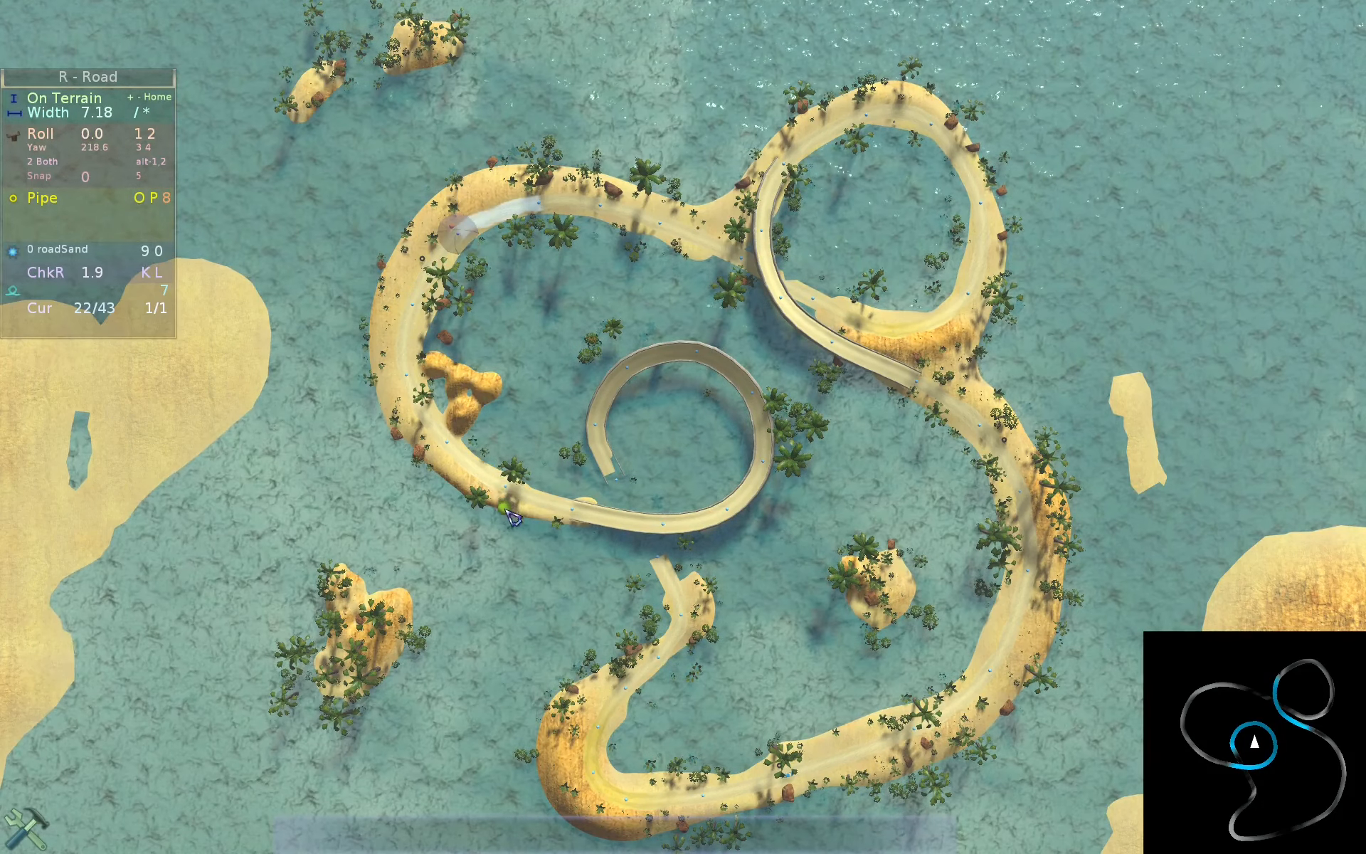
key(alt)
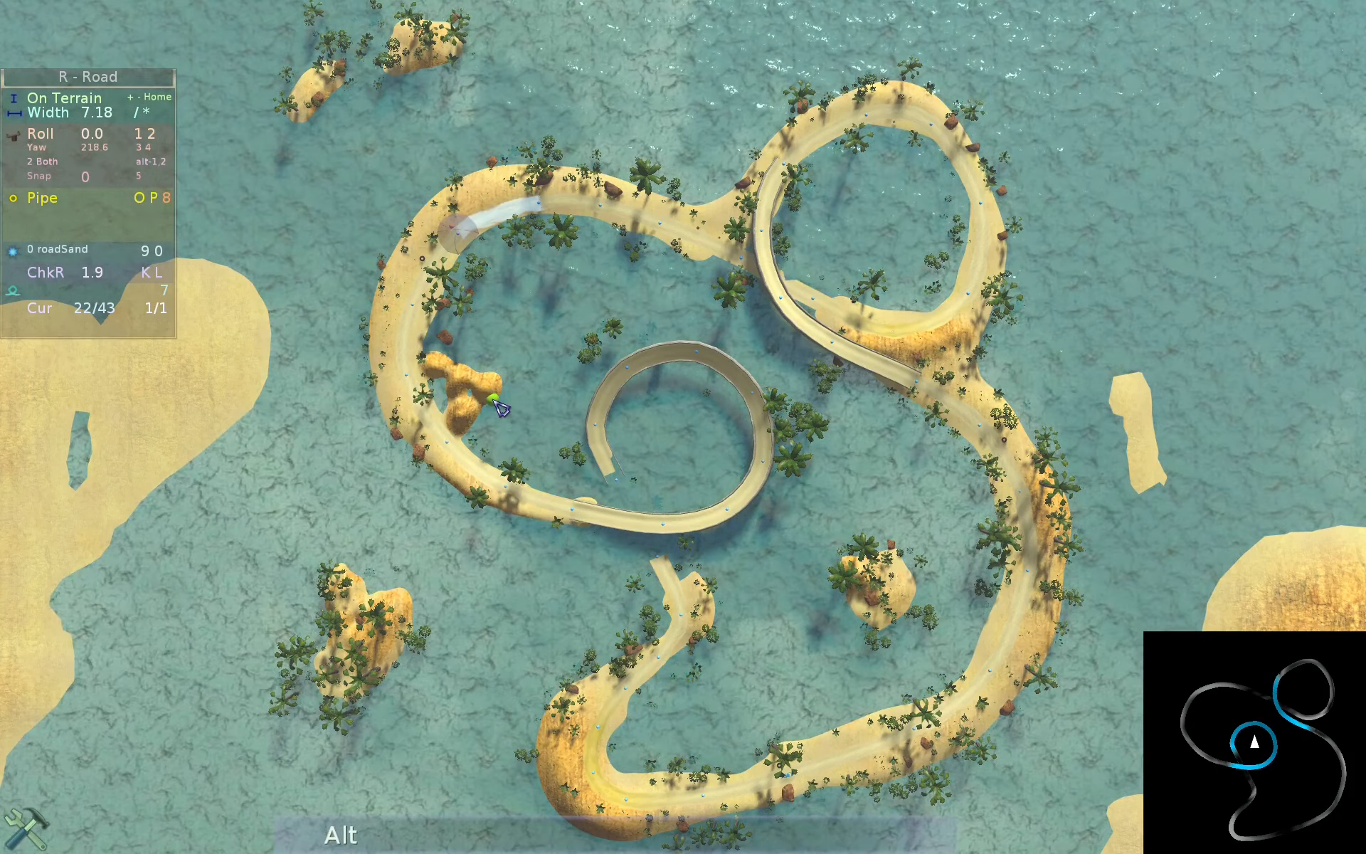
key(alt+z)
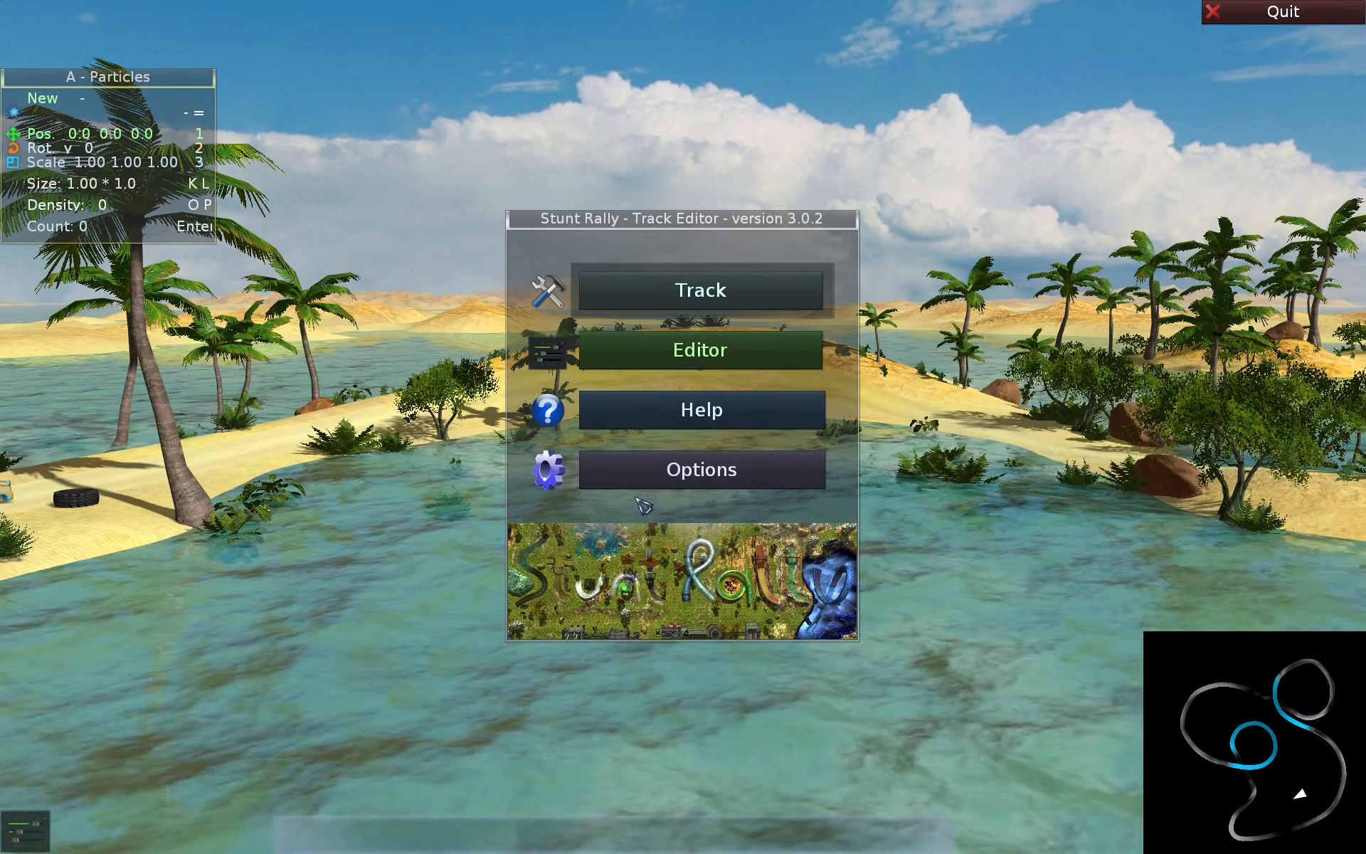
- Raise the camera speed to 2.68 and the camera inertia to 0.95 in the view options
click(672, 478)
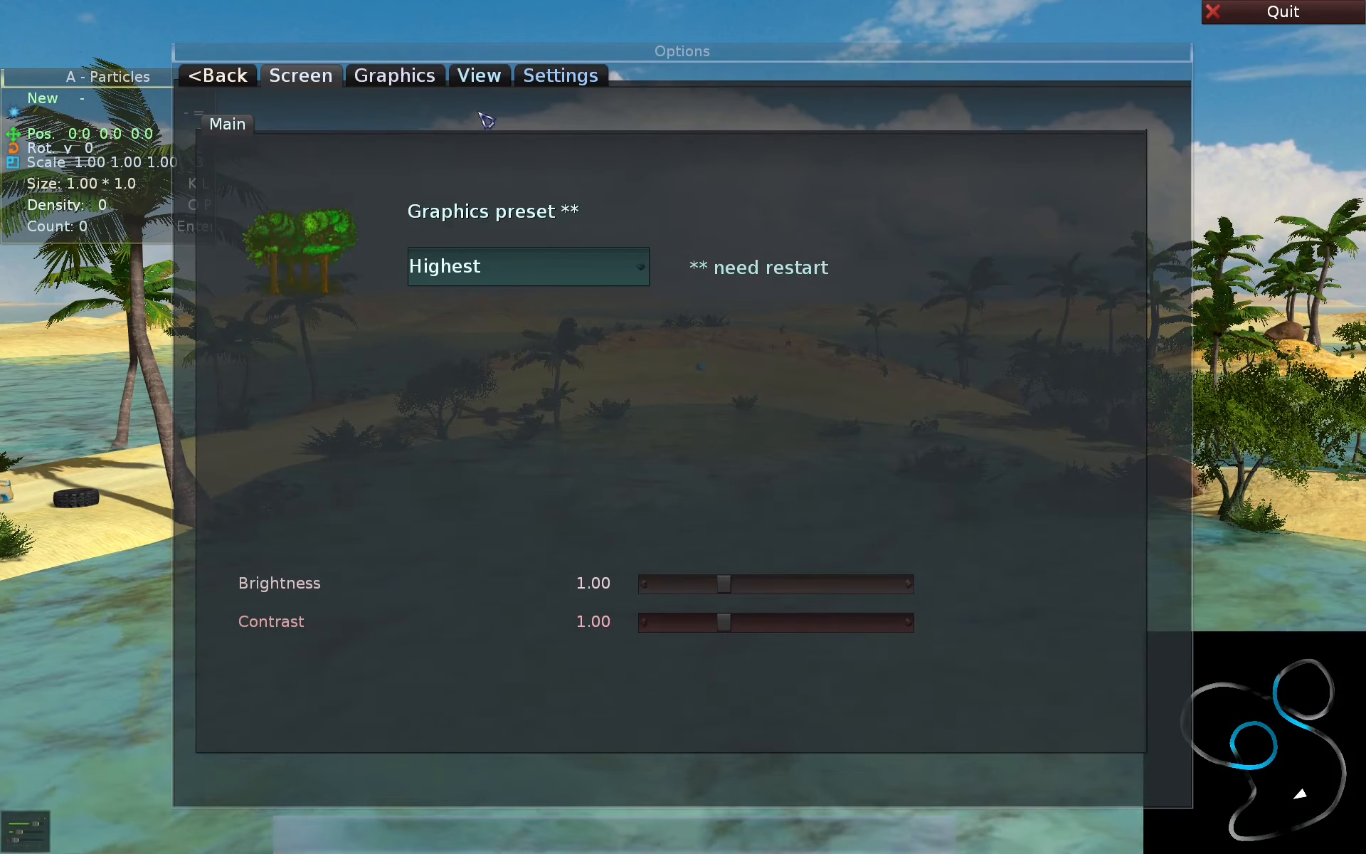
click(480, 77)
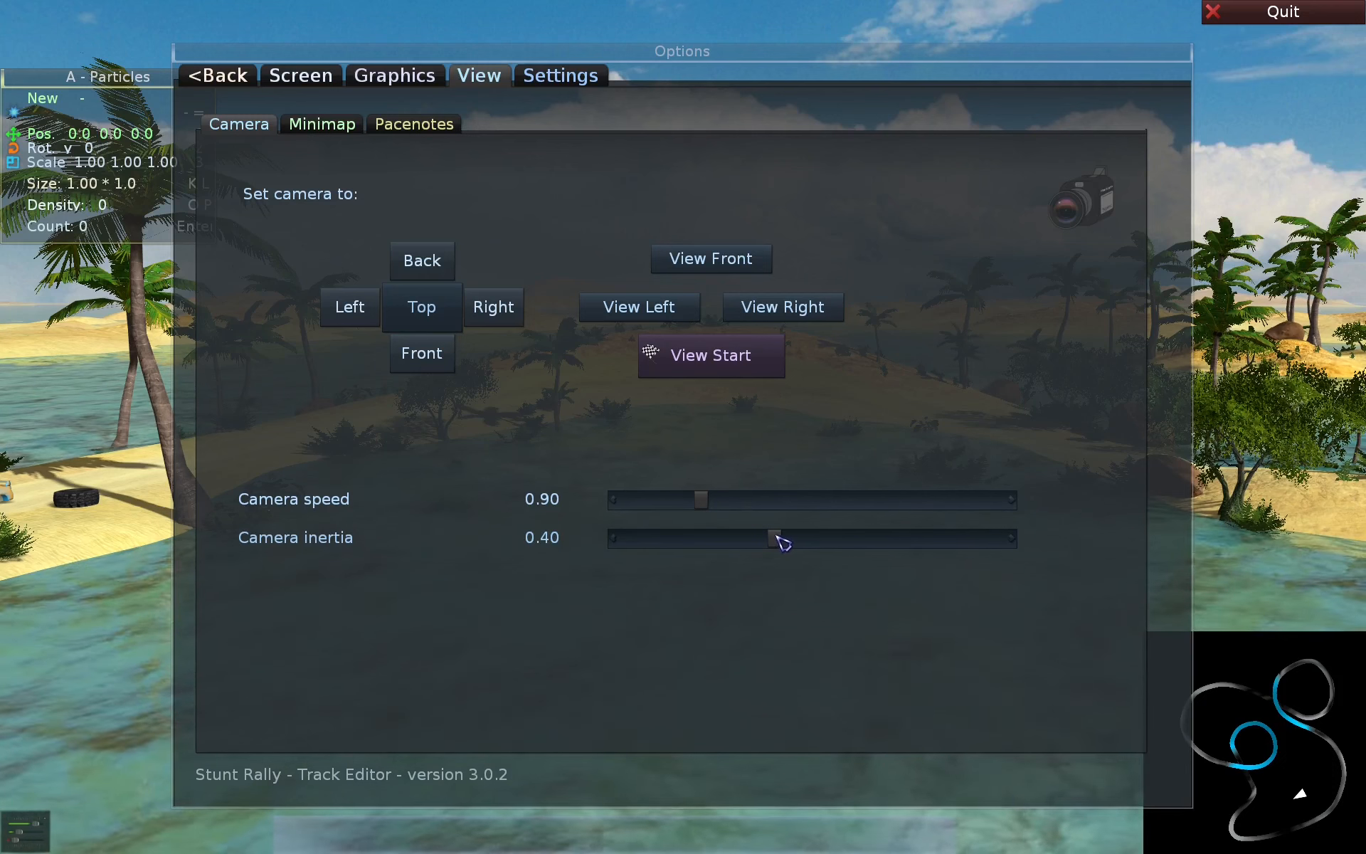
drag(781, 541, 993, 546)
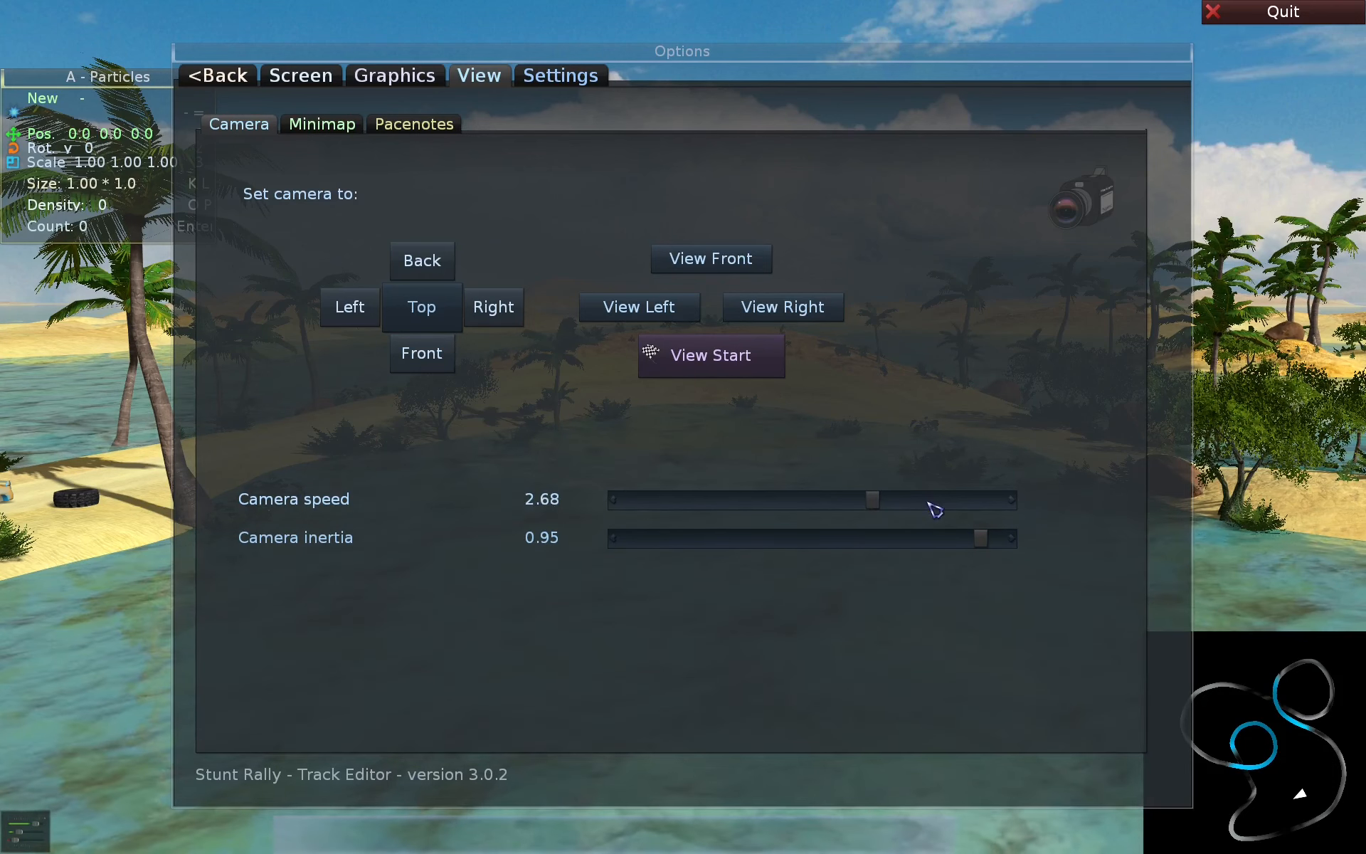
- Switch to camera mode and fly over the track islands to test the camera speed and inertia
key(Escape)
key(Down)
key(Right)
key(s)
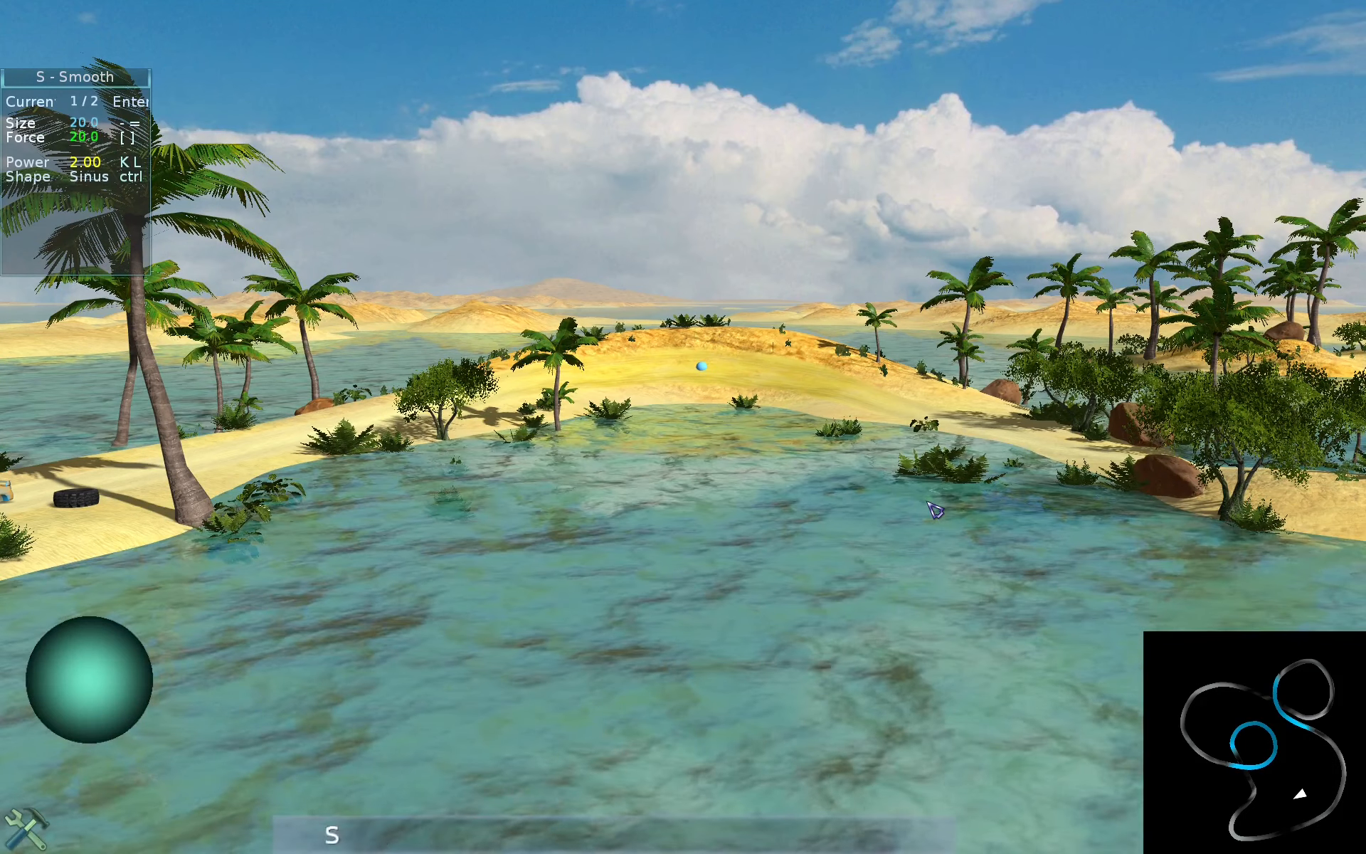
key(Tab)
key(Right)
key(s)
key(ctrl+s)
key(ctrl+e)
key(ctrl+a)
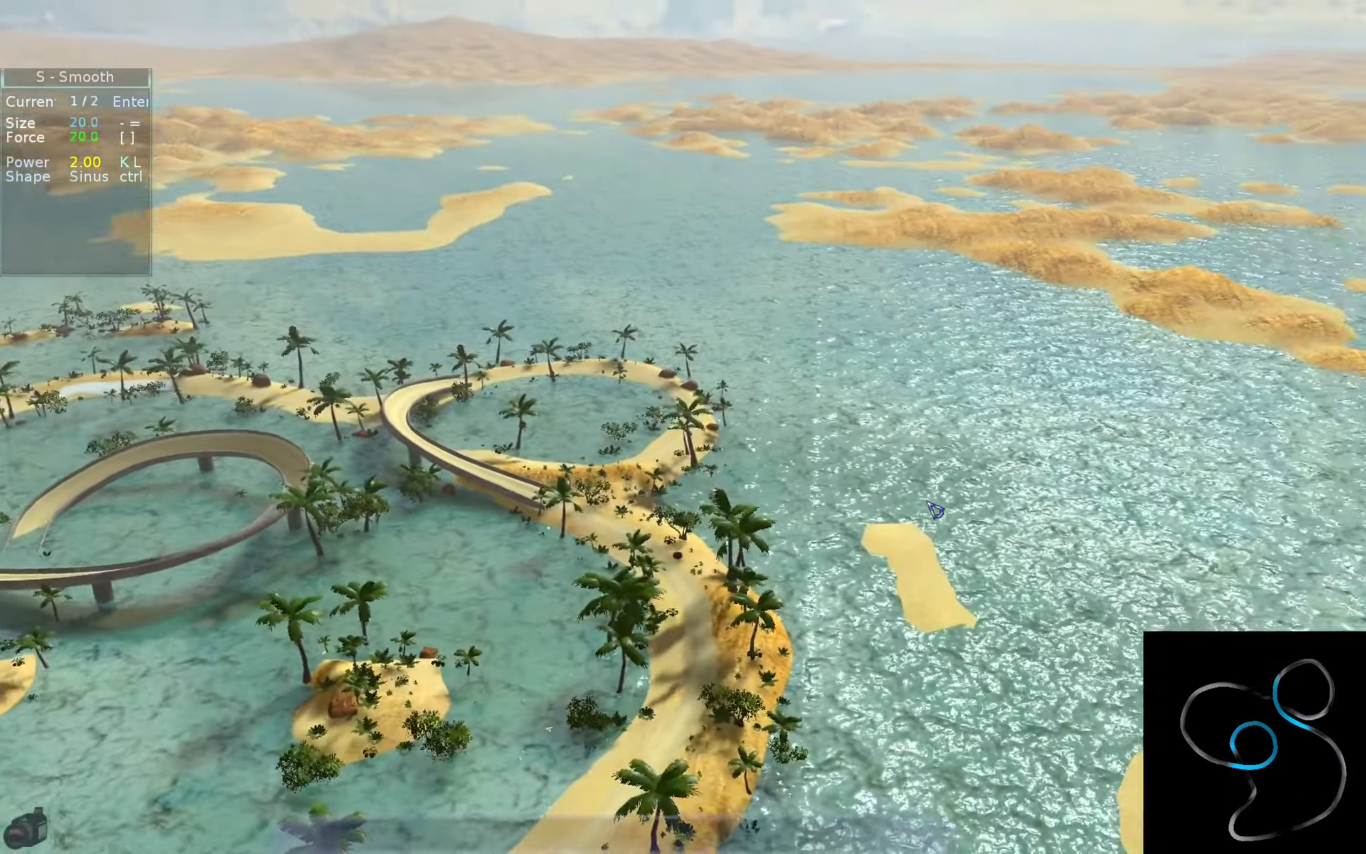
- Reset the camera speed to 0.90 and the camera inertia to 0.40 in the view options
key(F1)
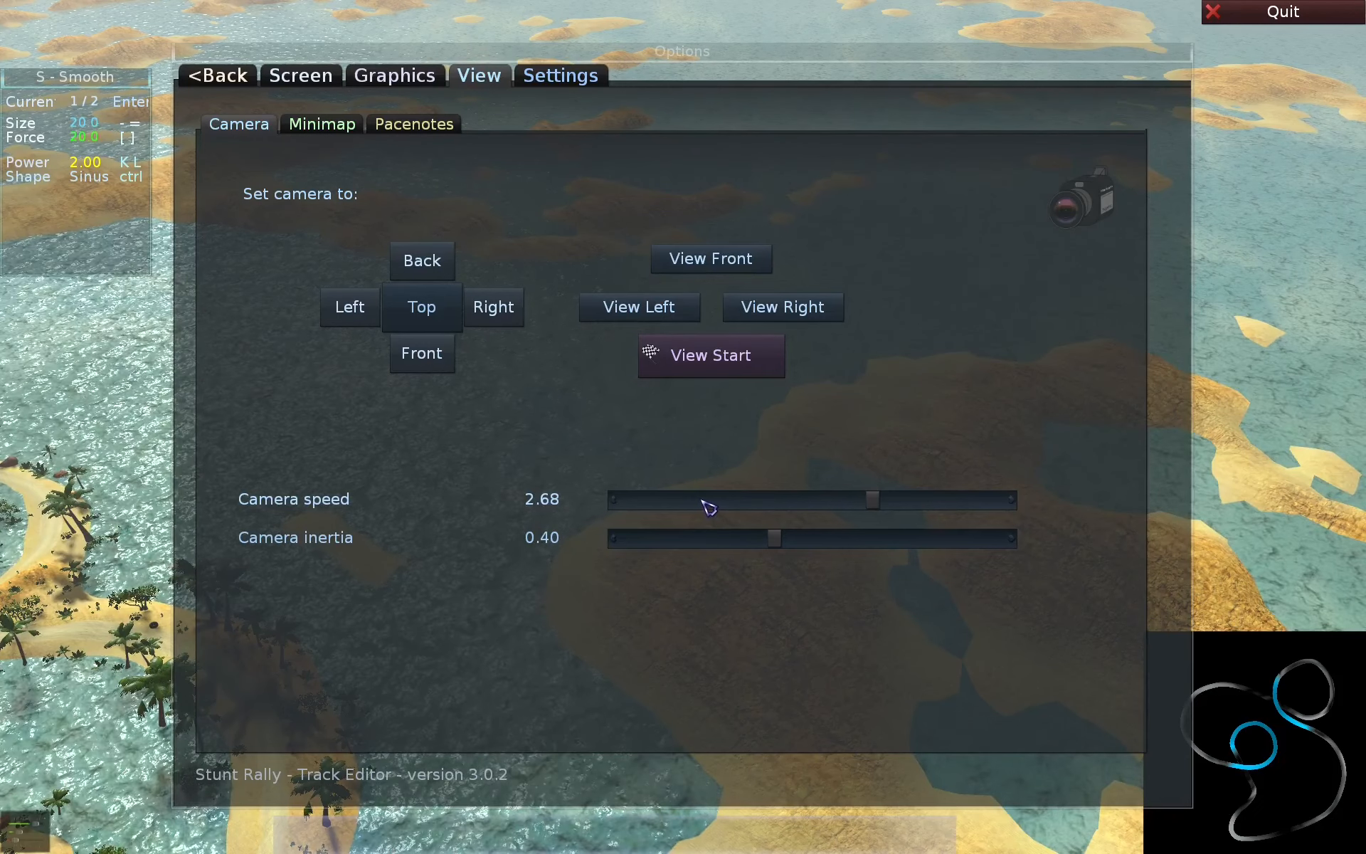
right_click(703, 500)
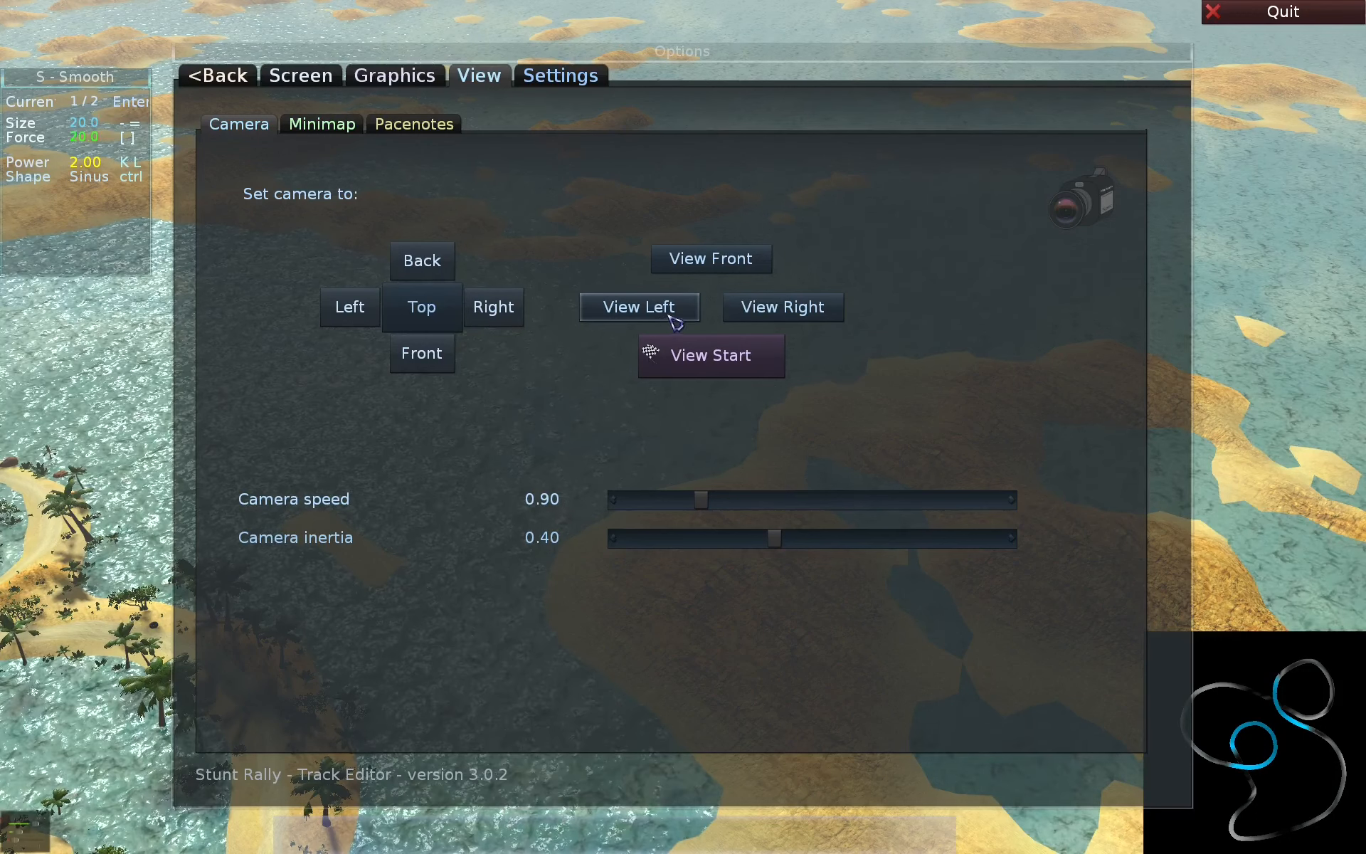
- View the track from the start position, and from the left and right view presets
click(711, 366)
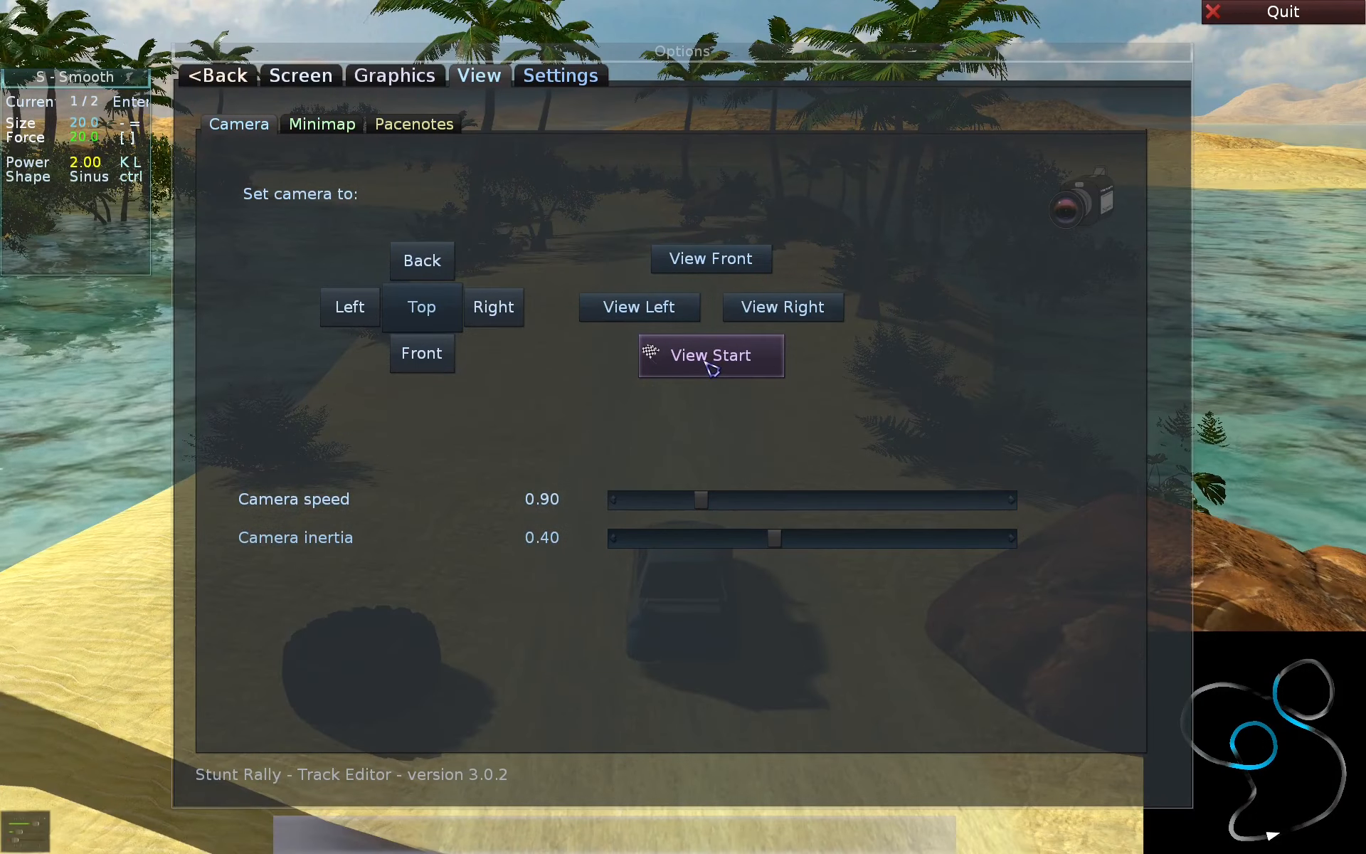
click(669, 308)
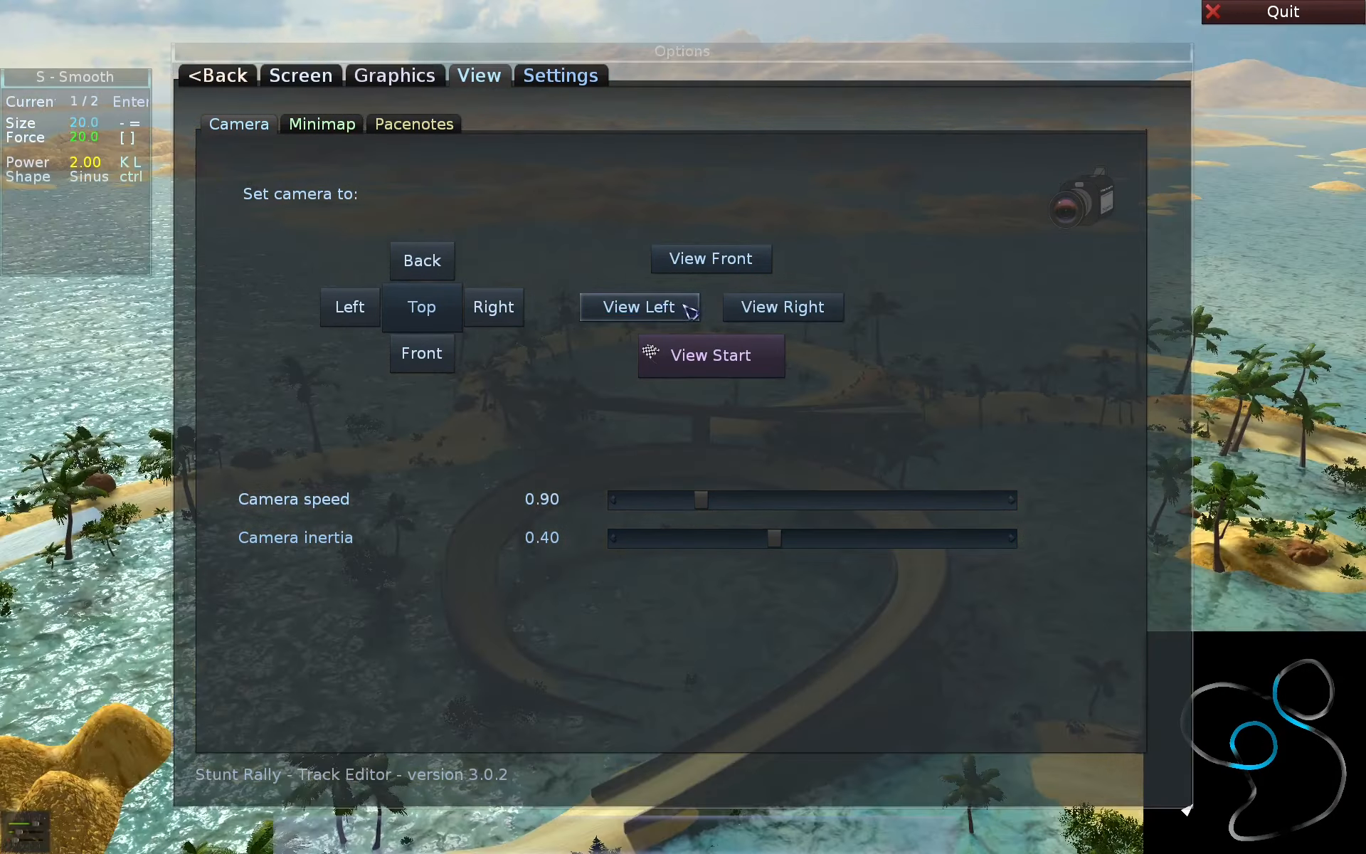
click(804, 309)
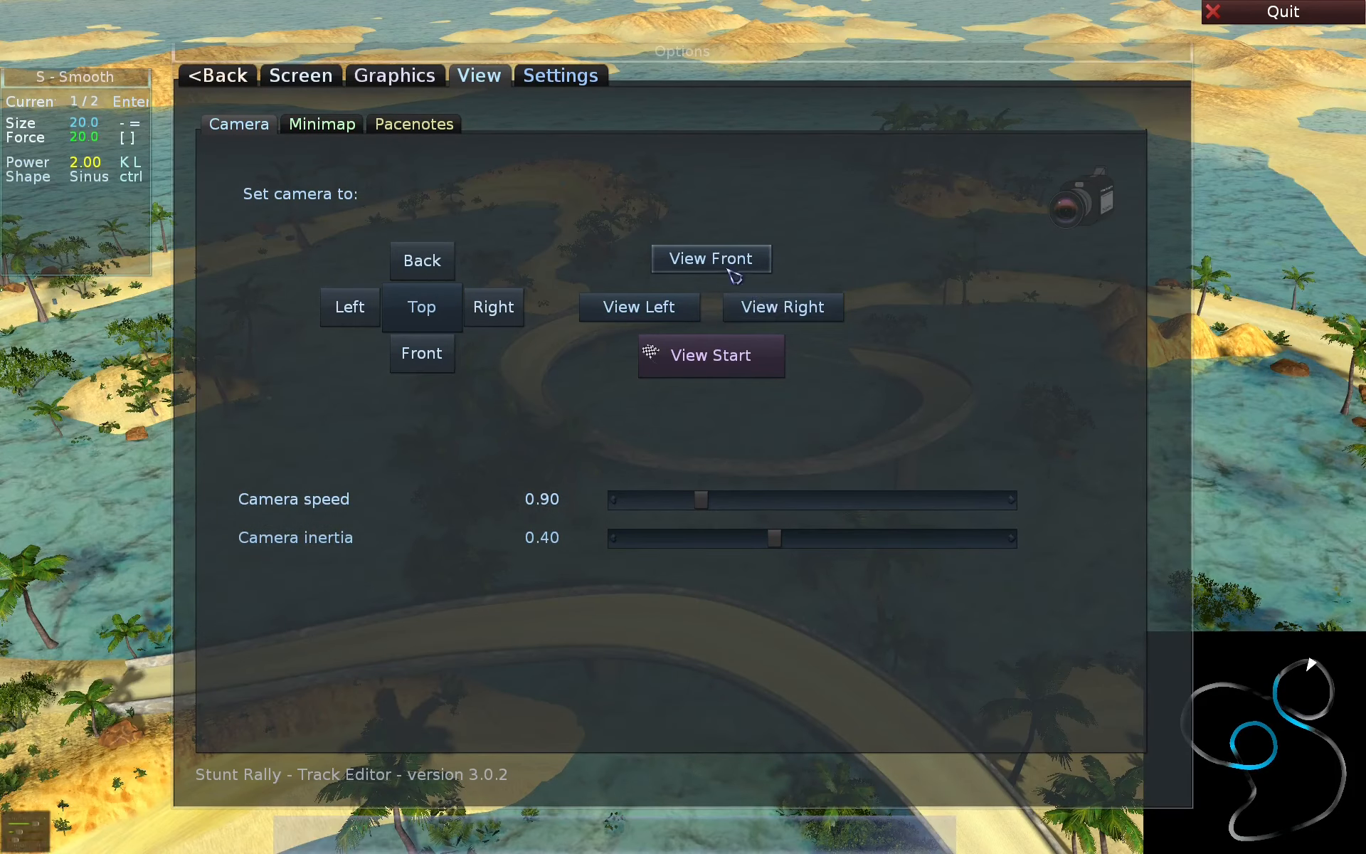
- View the track from the front view preset, and set the camera to the top, right and left directions
click(729, 263)
click(427, 310)
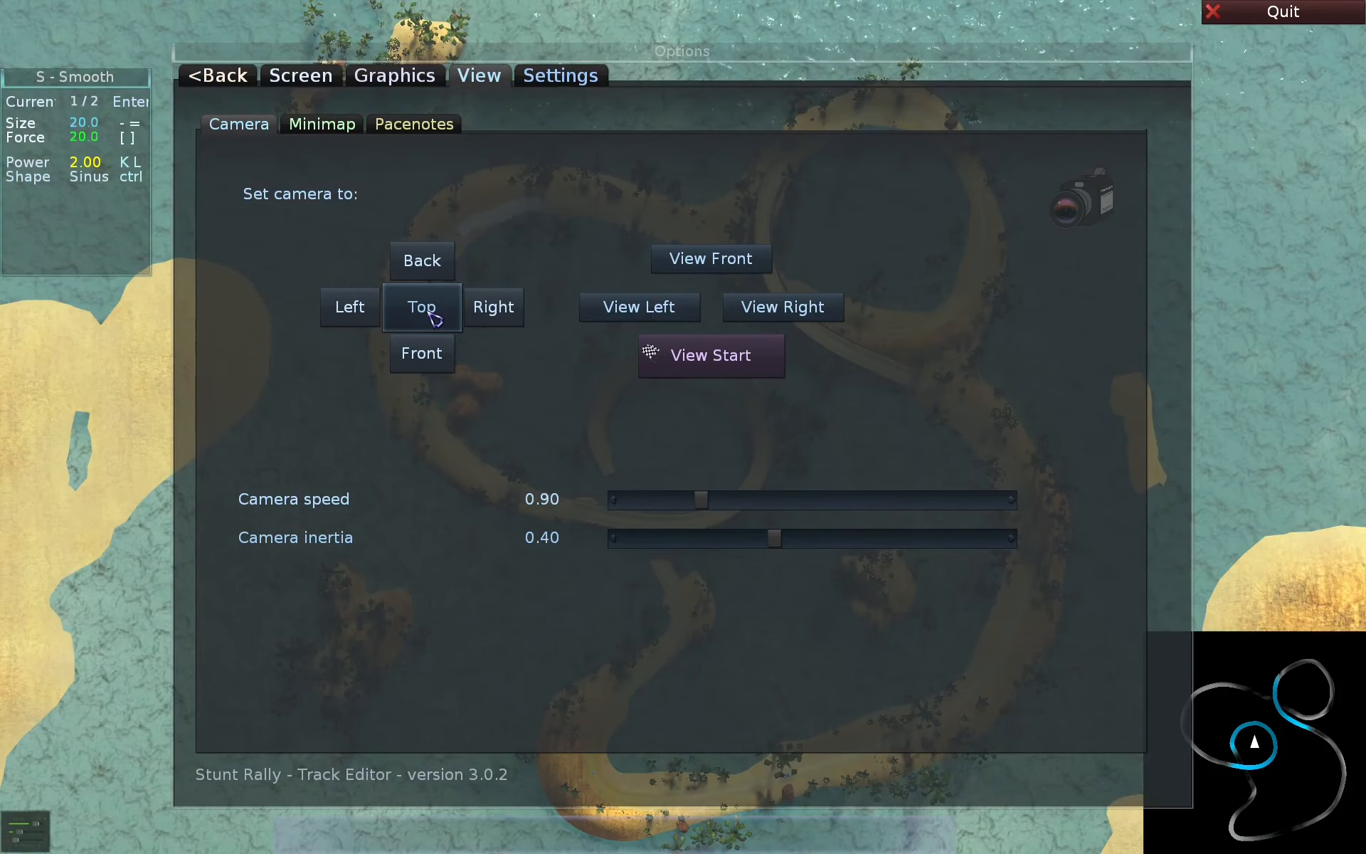
click(488, 313)
click(345, 310)
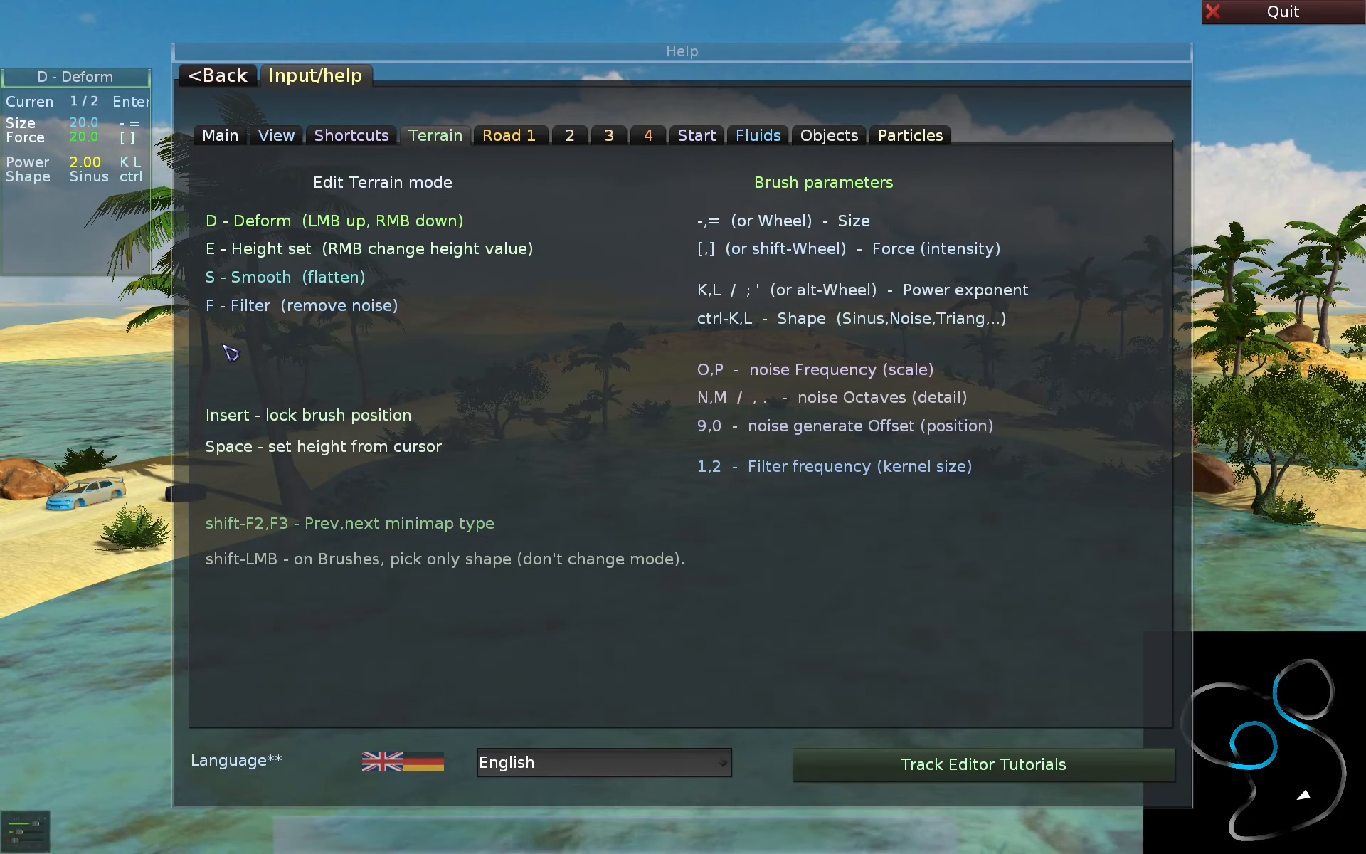
- Read the Road 1, Start, Fluids, Particles and Main help pages, and close the help
click(509, 137)
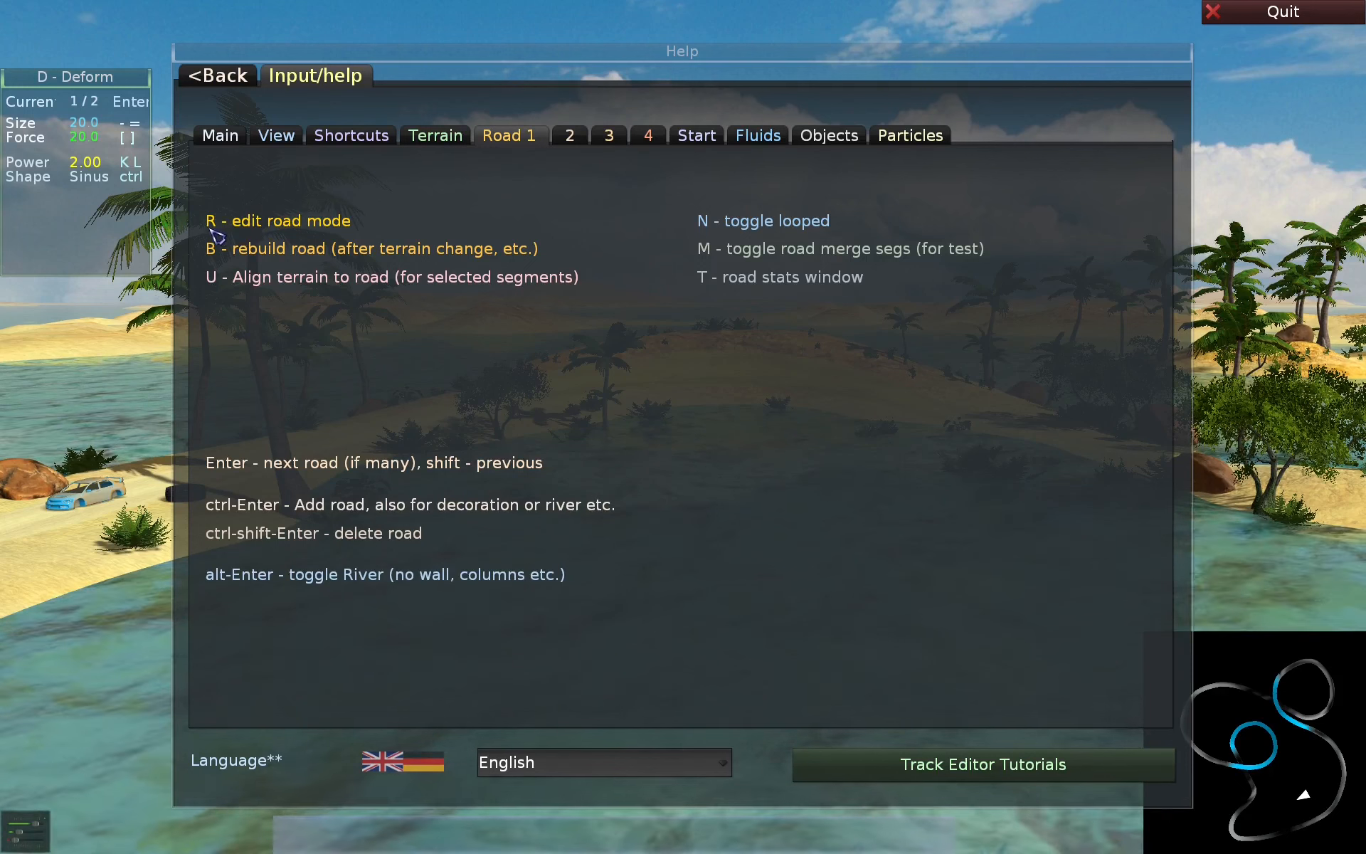
click(705, 138)
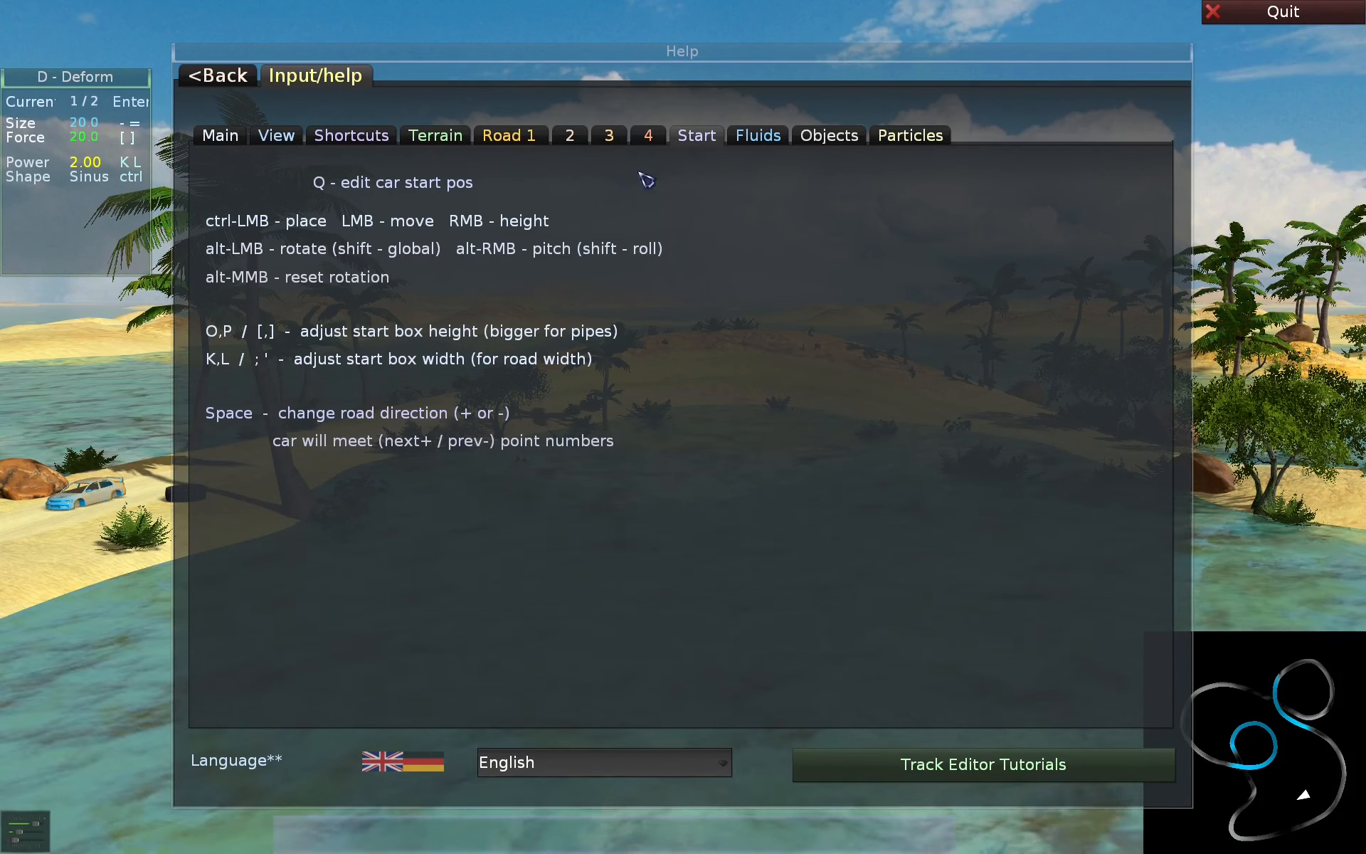
click(763, 142)
click(911, 135)
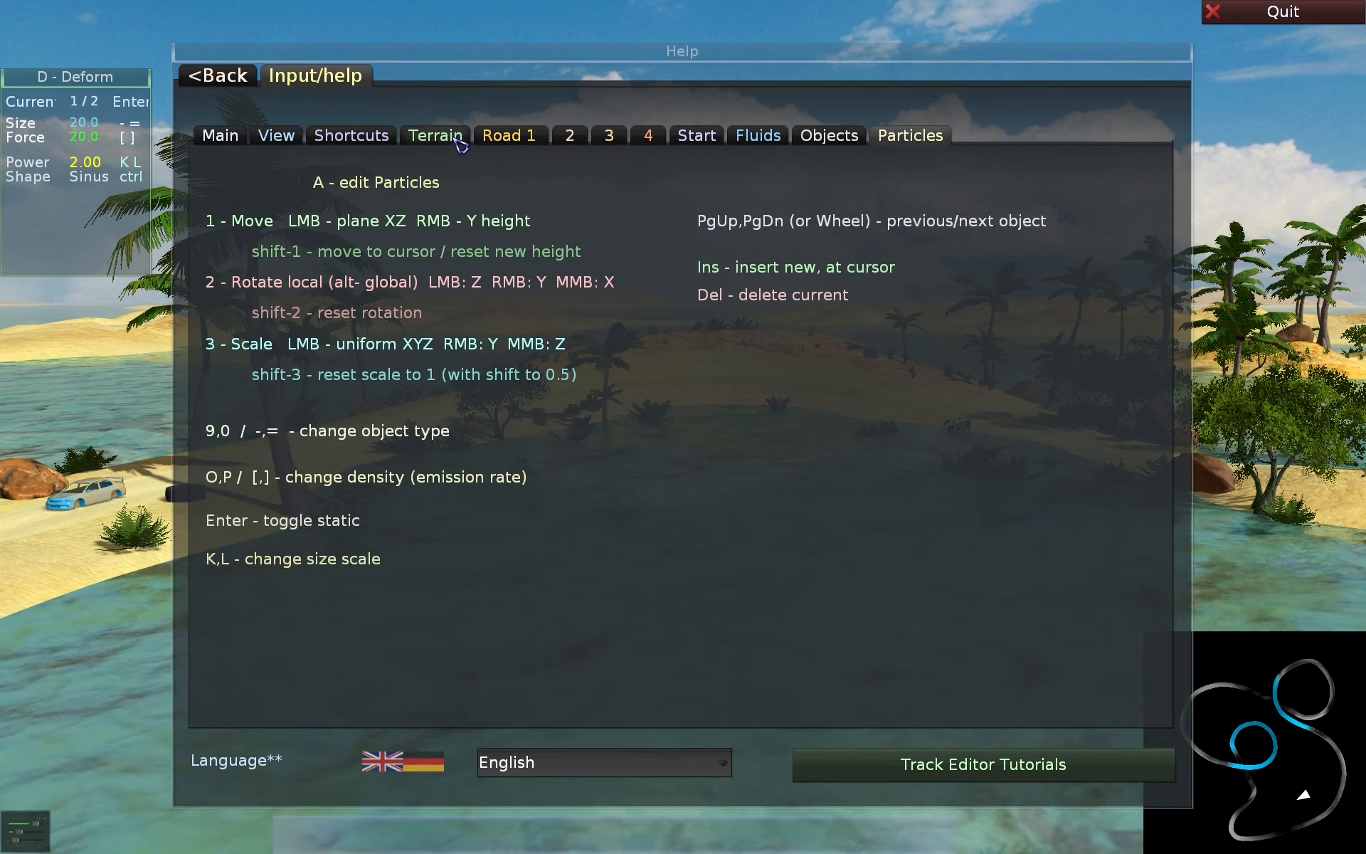
click(219, 135)
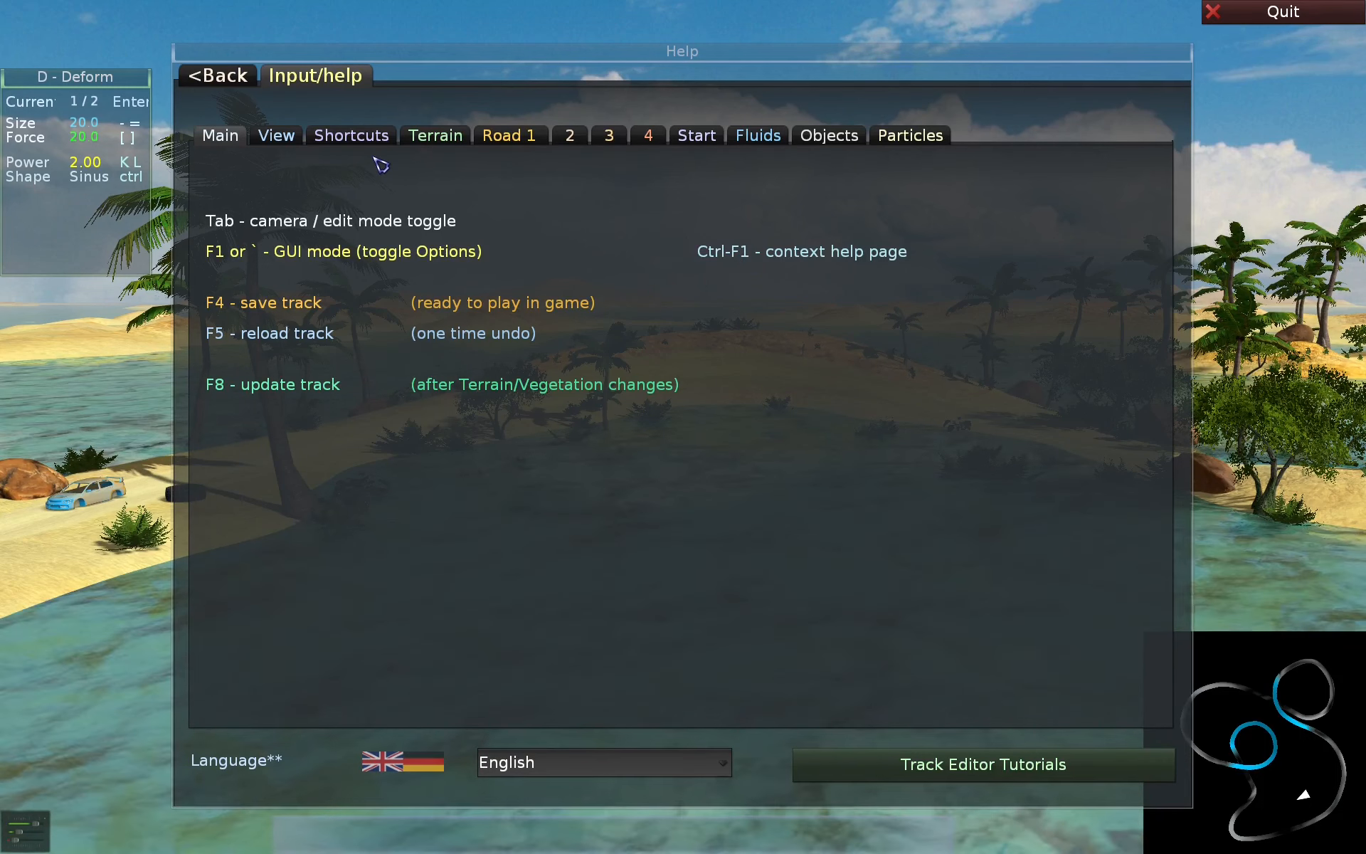
key(F1)
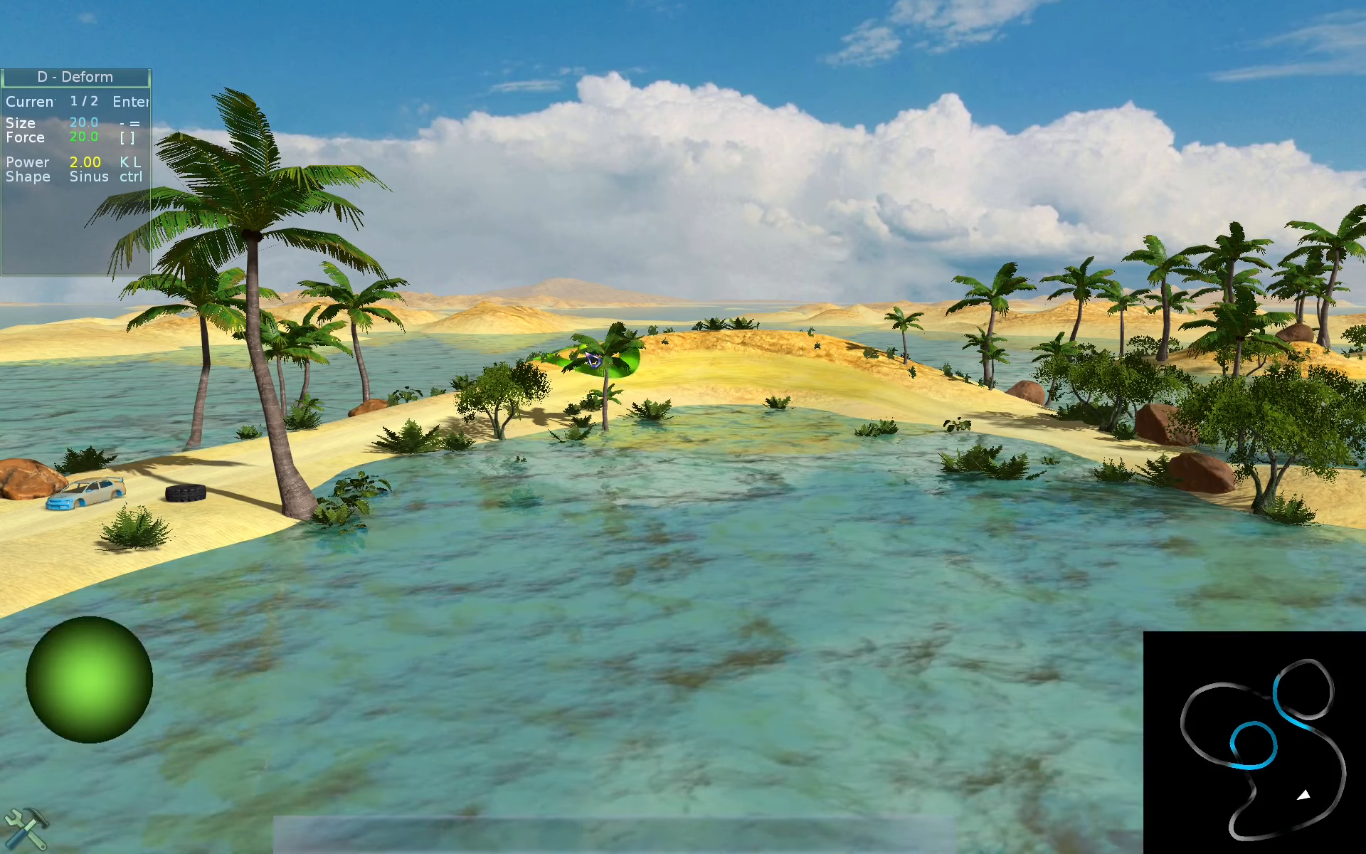
- Enter road edit mode, open its context help, look through Road pages 1, 3 and 4, and close the help
key(r)
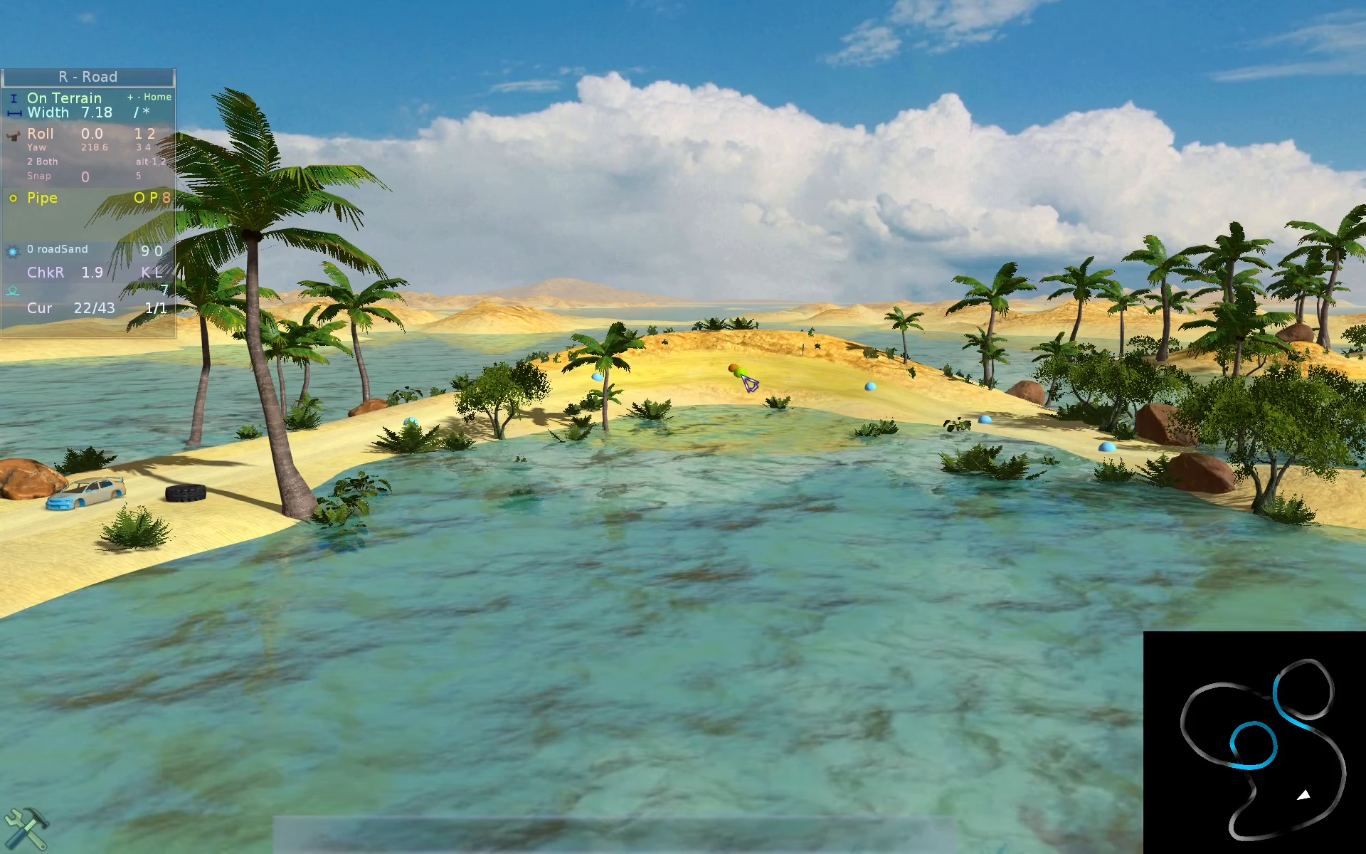
key(ctrl+F1)
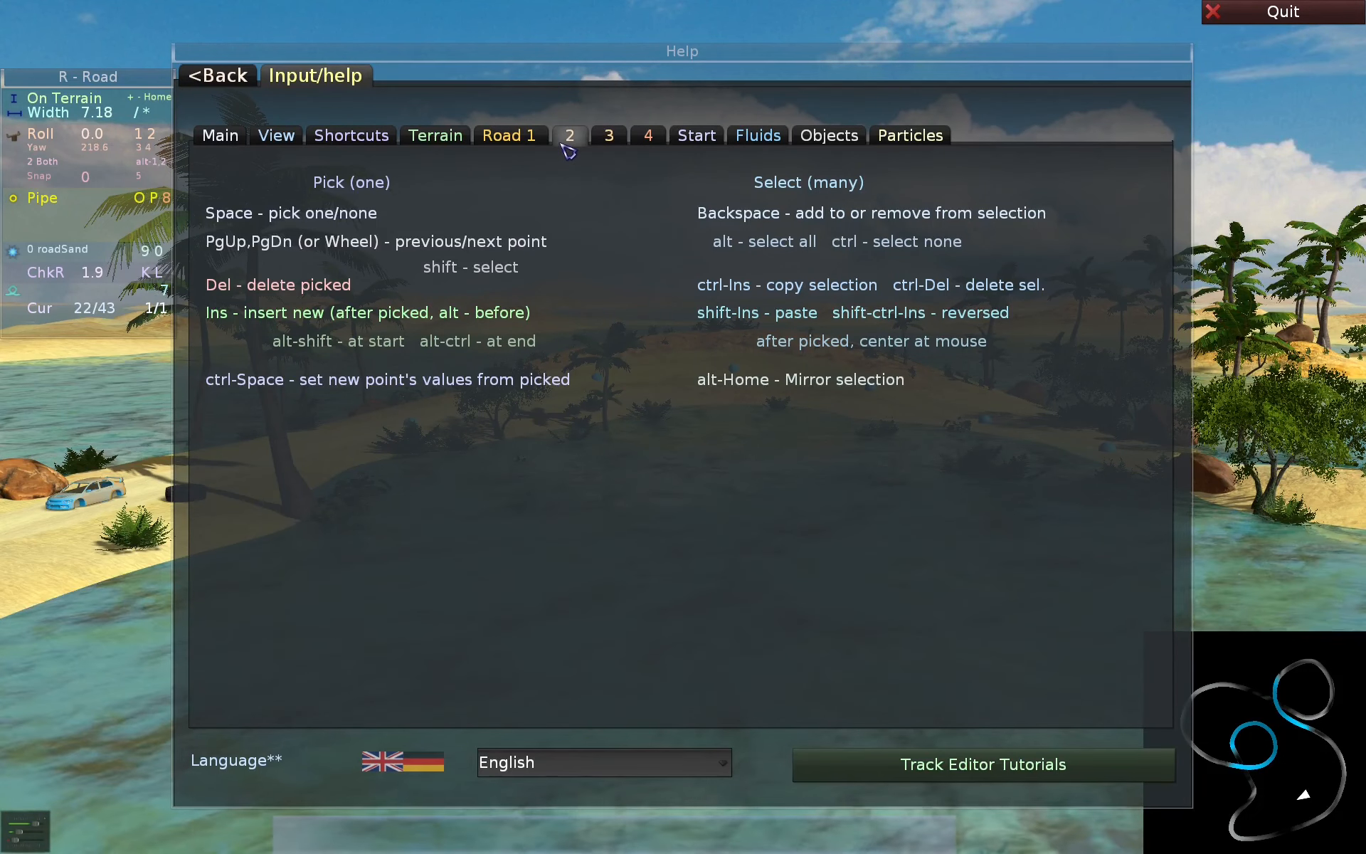
click(533, 142)
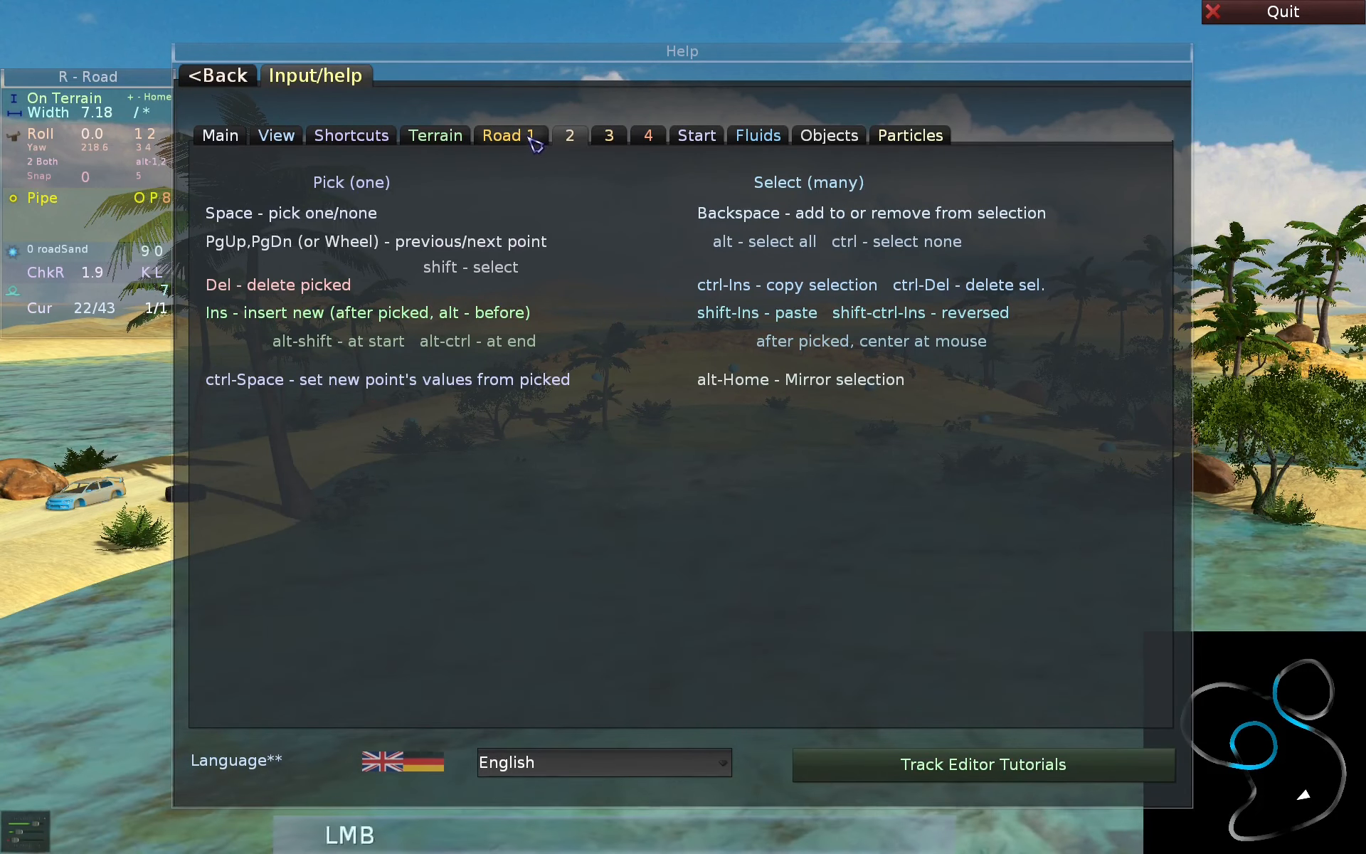
click(615, 139)
click(646, 137)
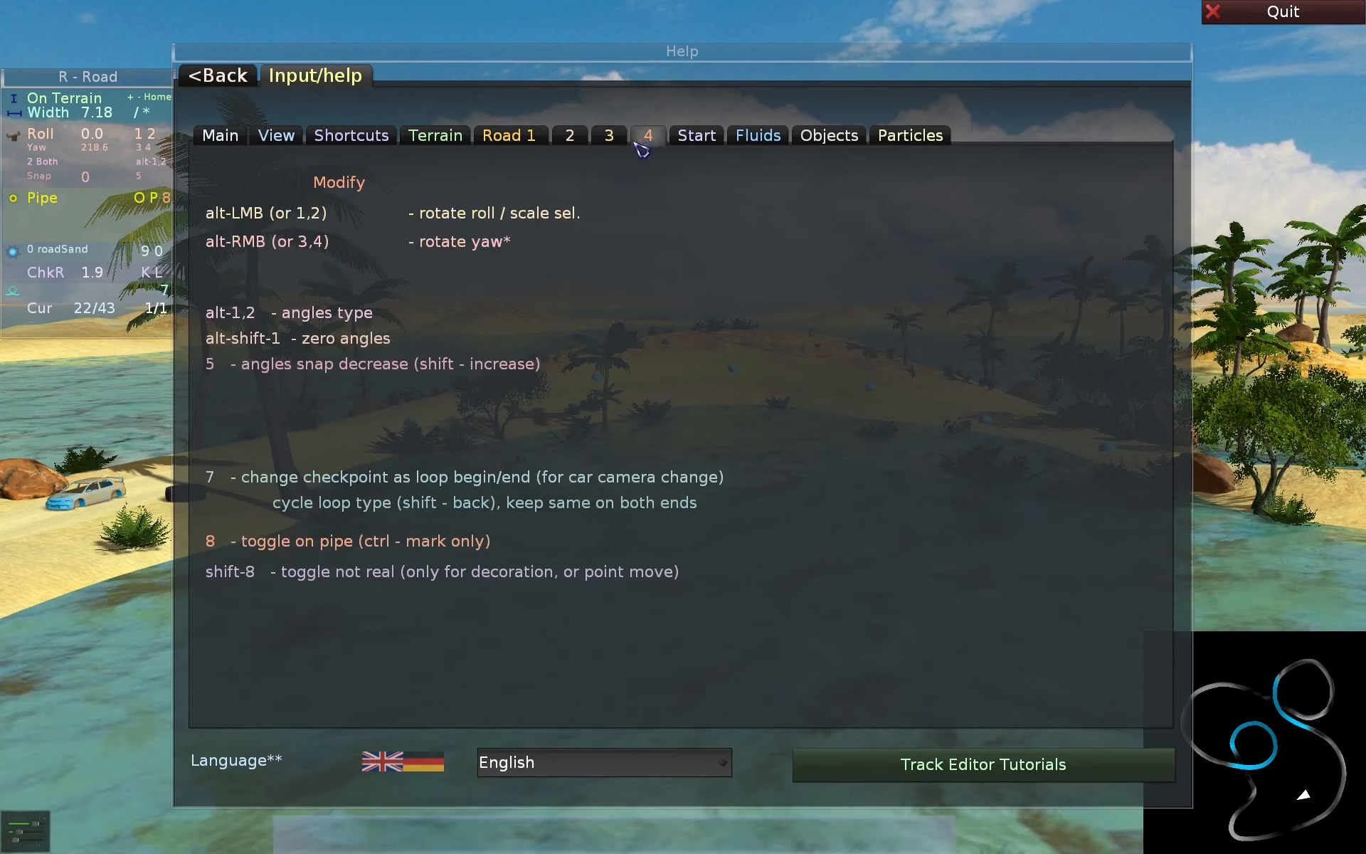
key(F1)
- Move the camera sideways in camera mode, return to edit mode, and view the context help for terrain Deform mode
key(Tab)
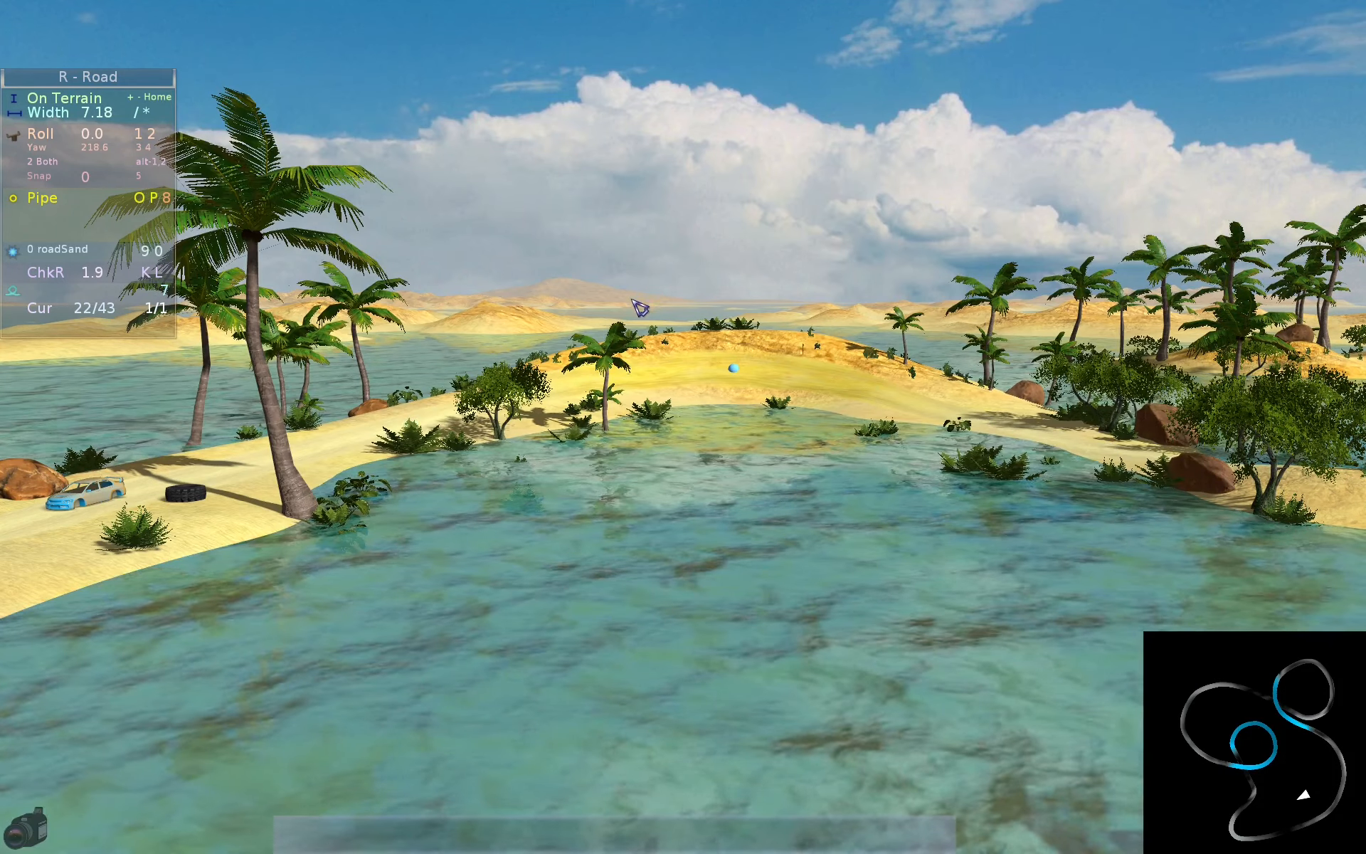
key(d)
key(Tab)
key(d)
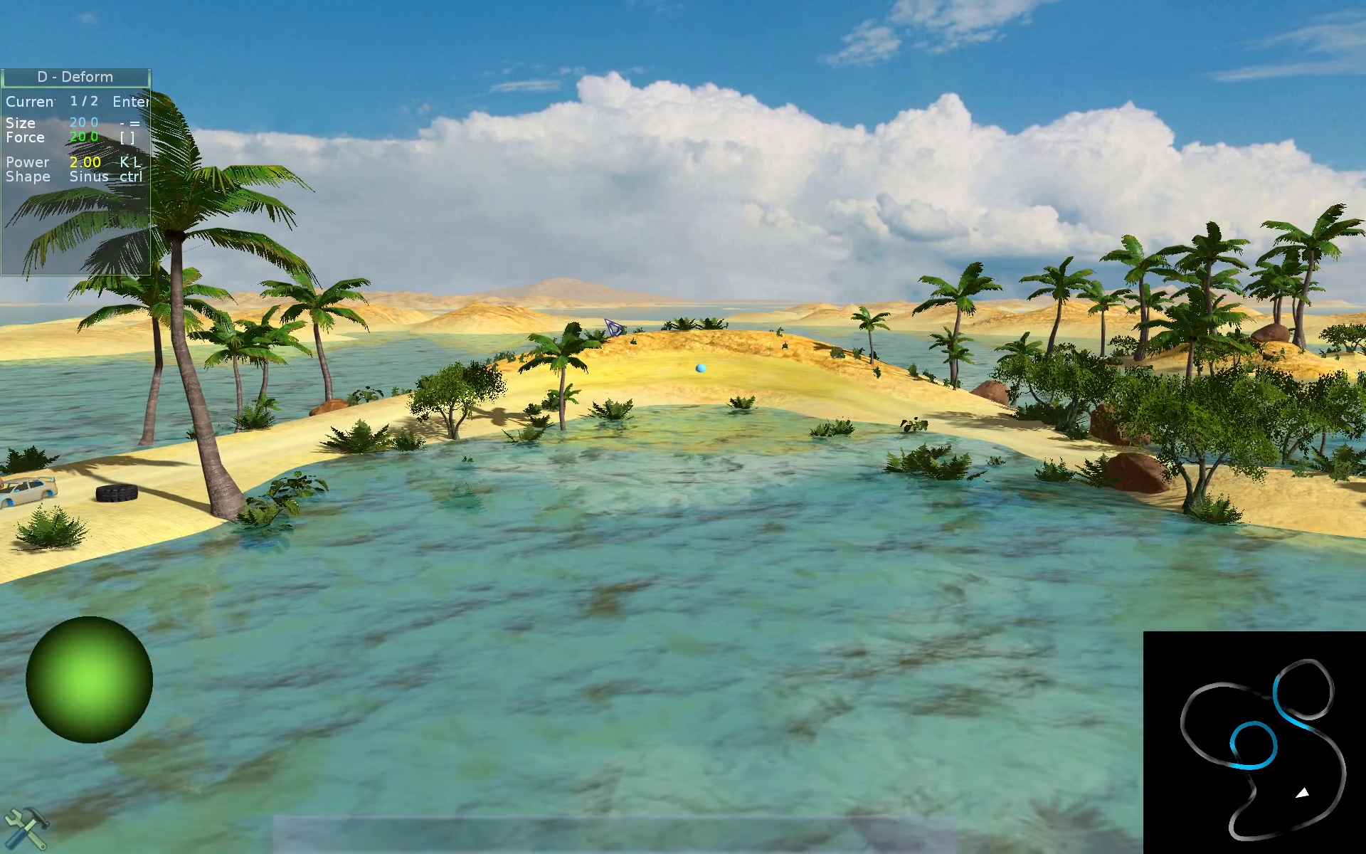
key(ctrl+F1)
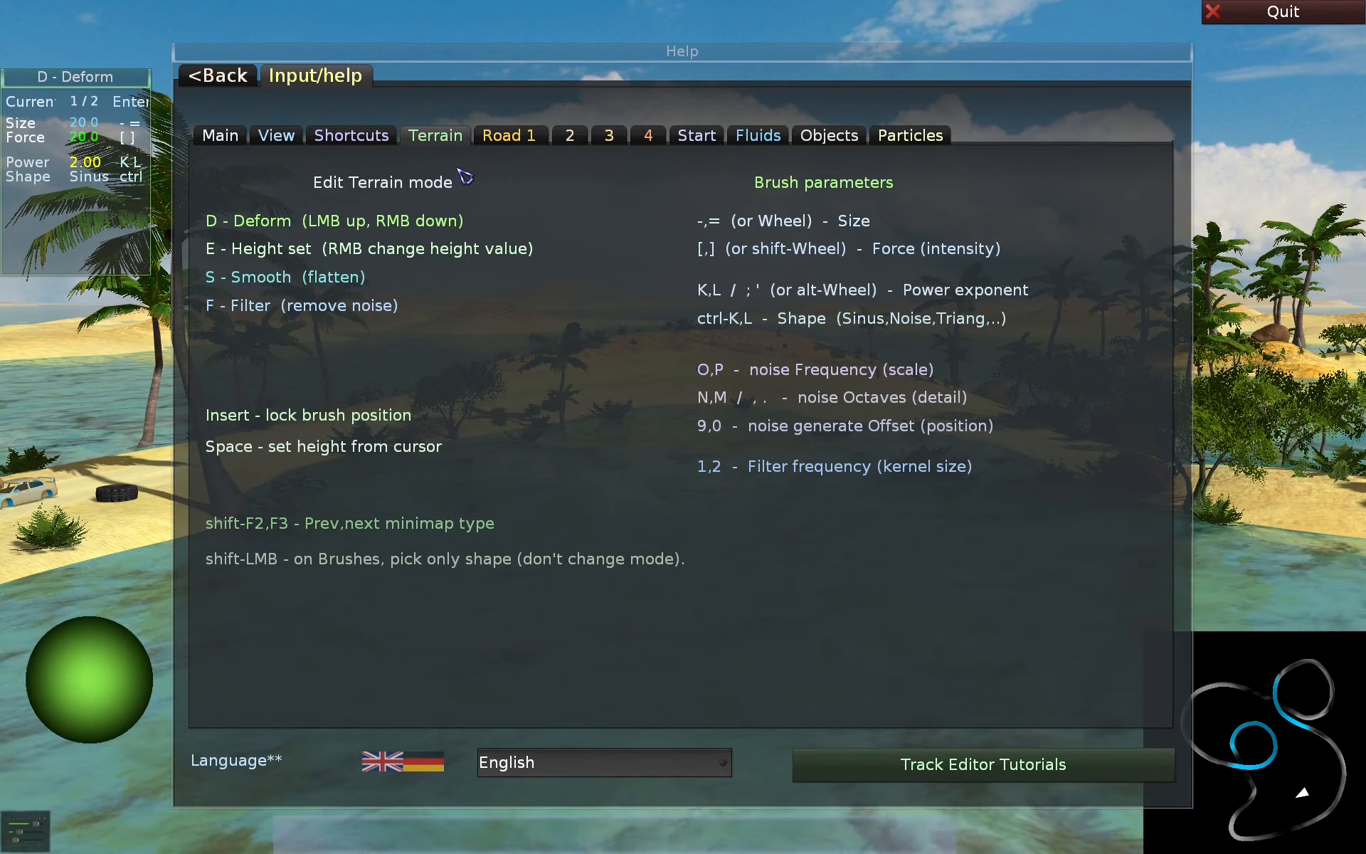
key(F1)
- Move the camera forward in camera mode, return to edit mode, and view the context help for Fluids mode
key(Tab)
key(w)
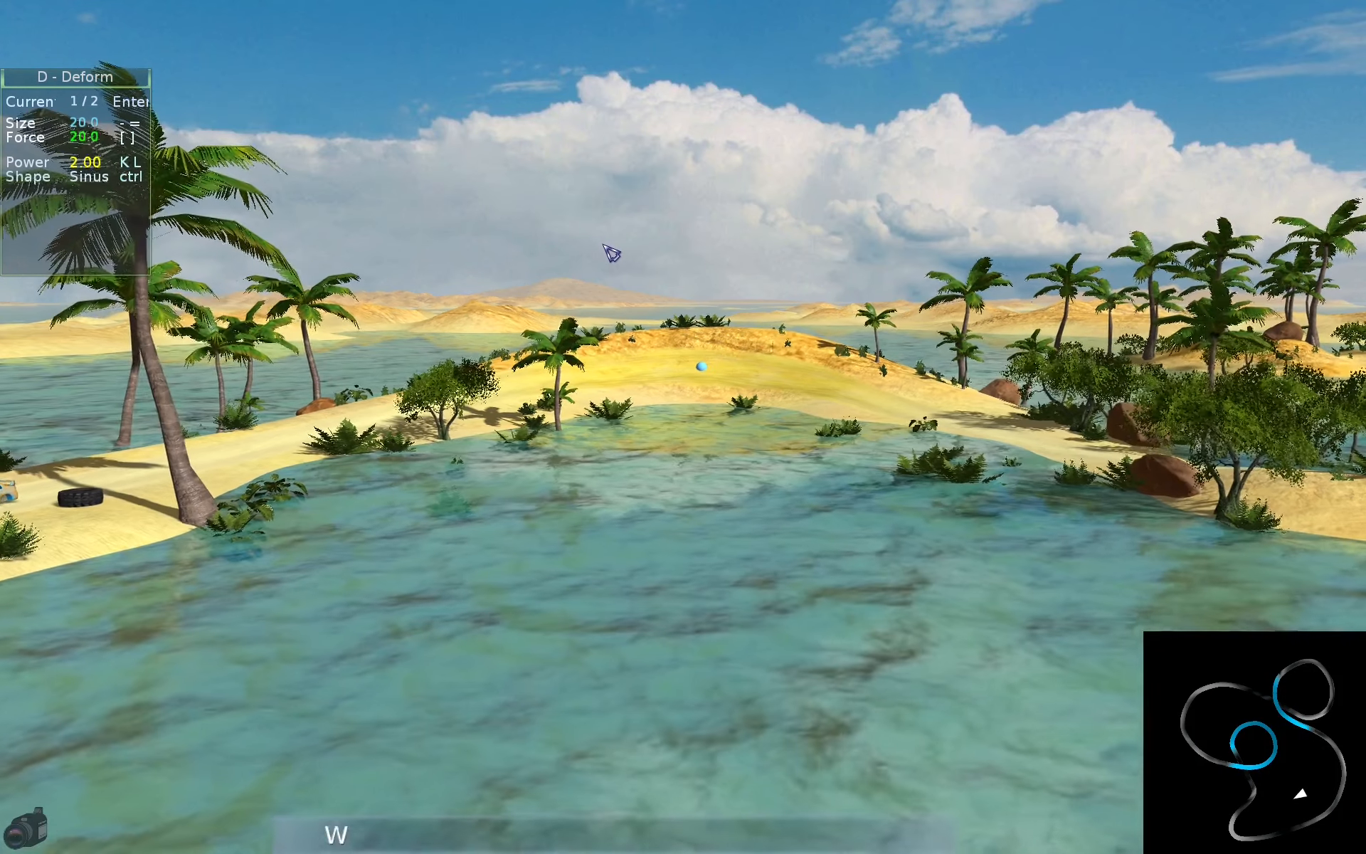
key(Tab)
key(w)
key(ctrl+F1)
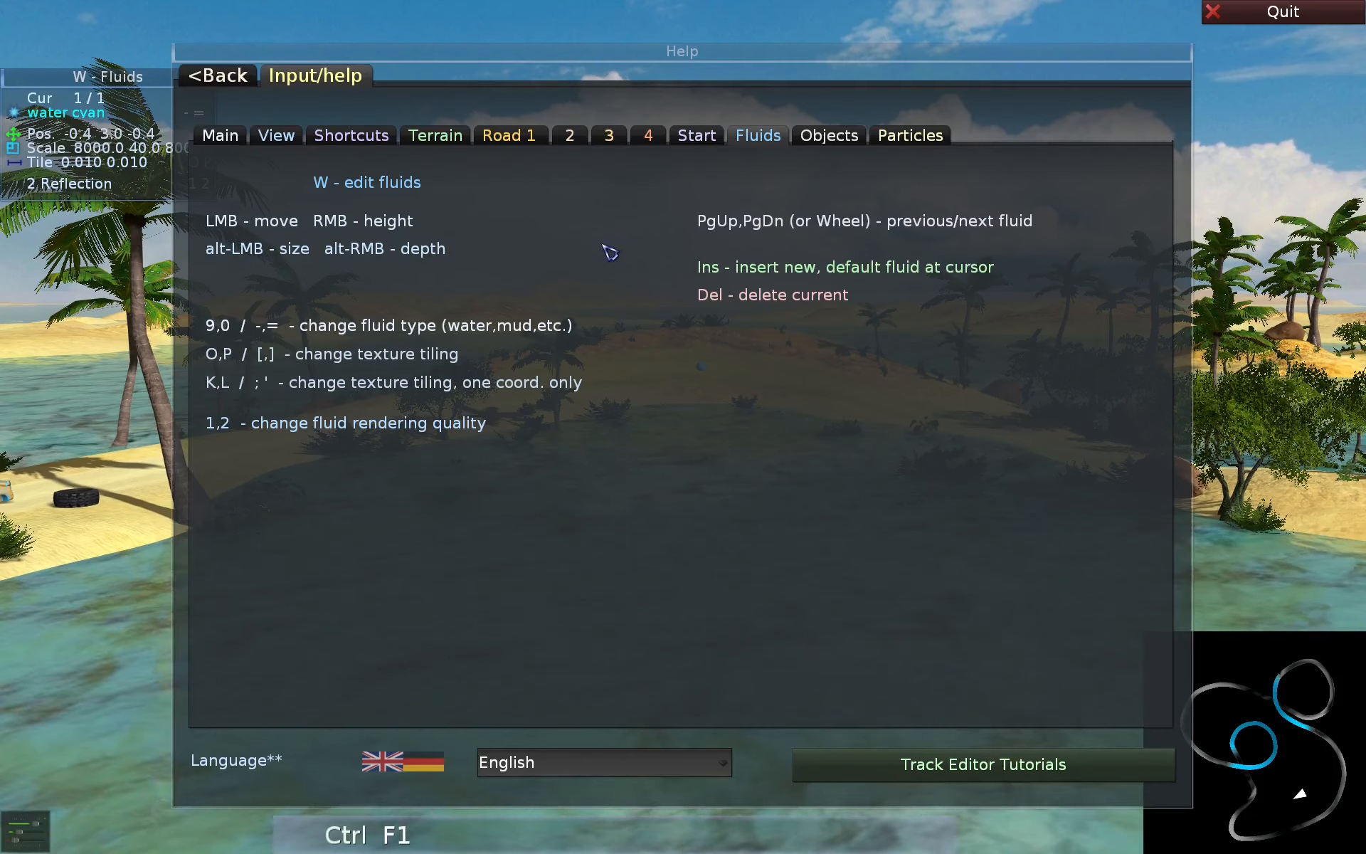
key(F1)
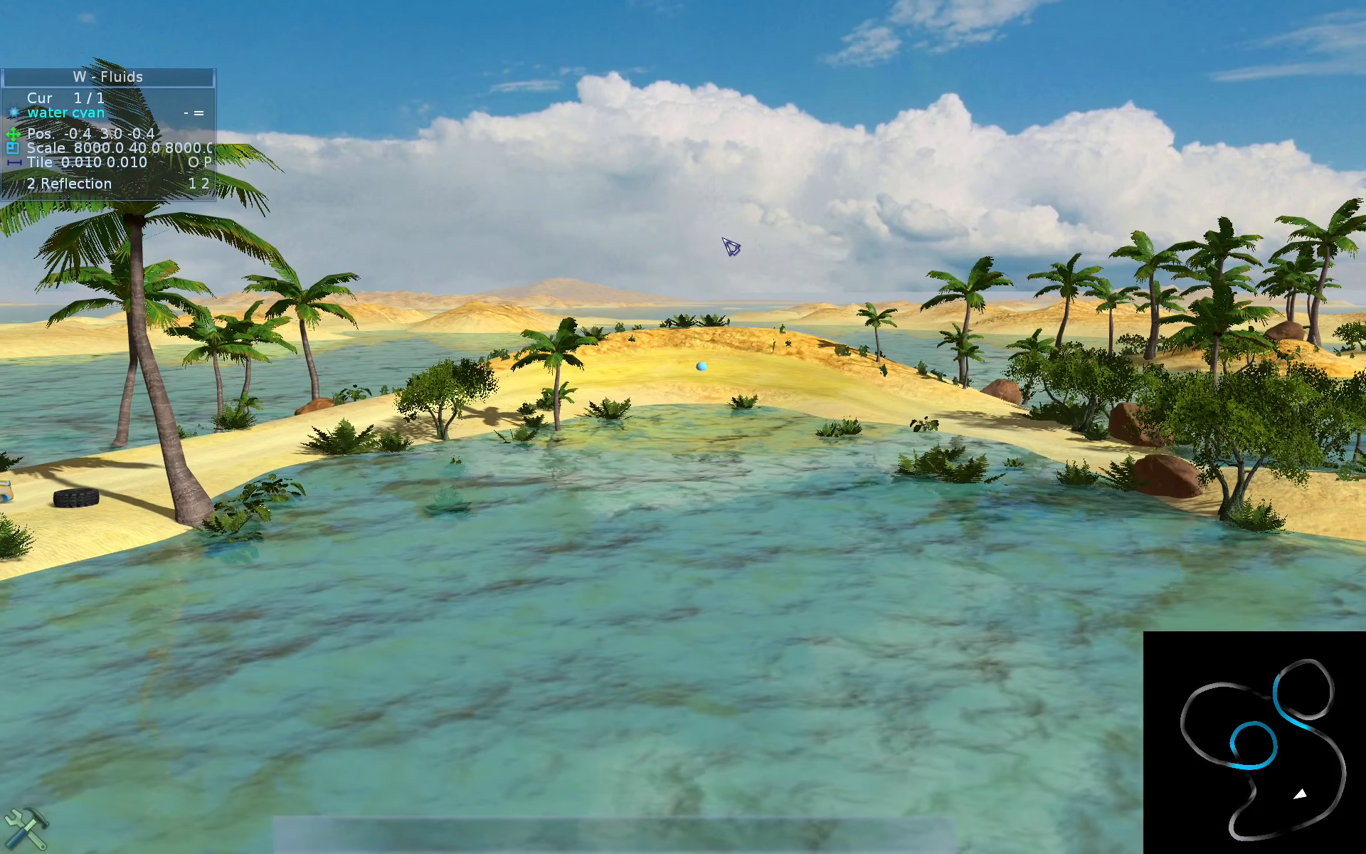
- View the context help for Objects mode, and open the context help for Particles mode
key(x)
key(ctrl+F1)
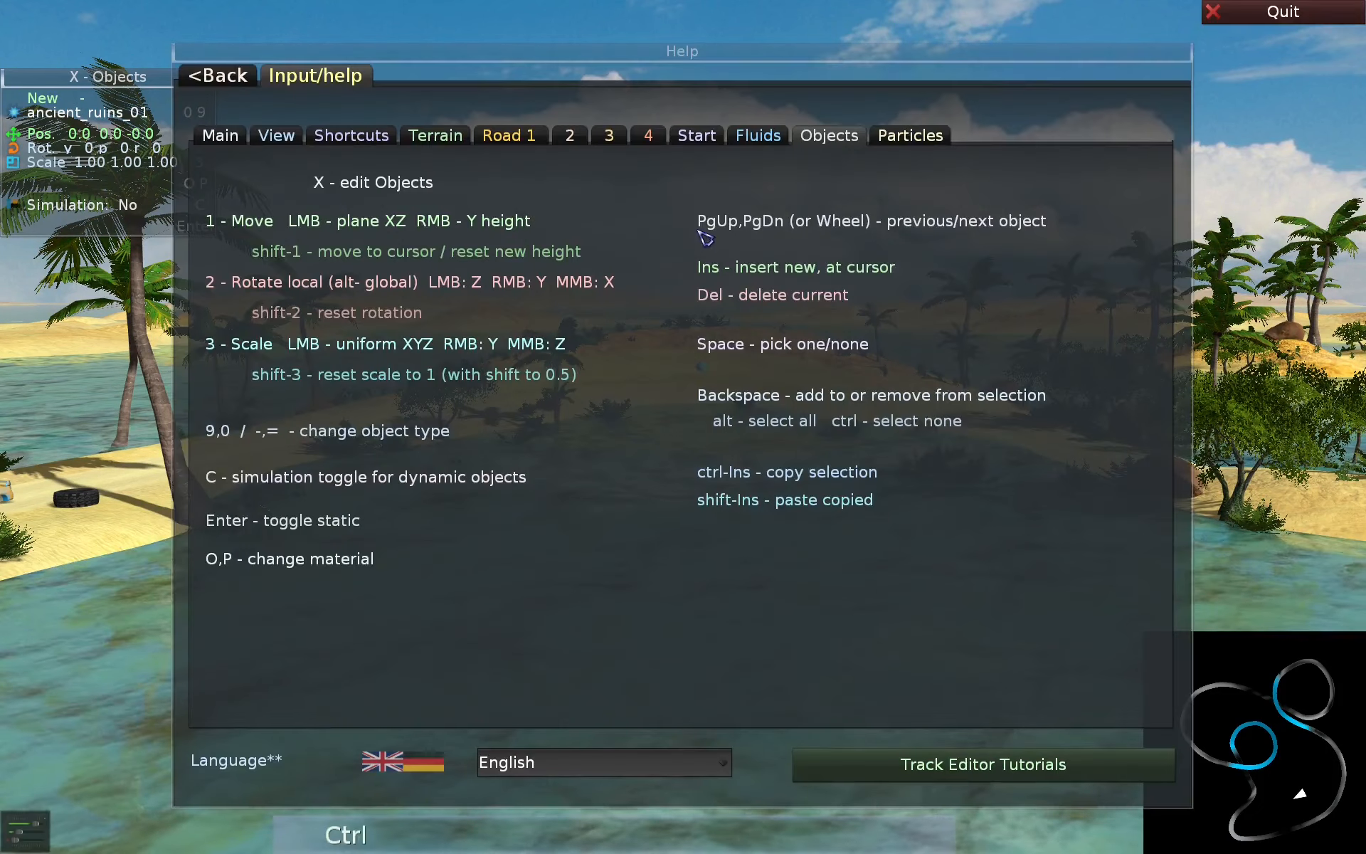
key(F1)
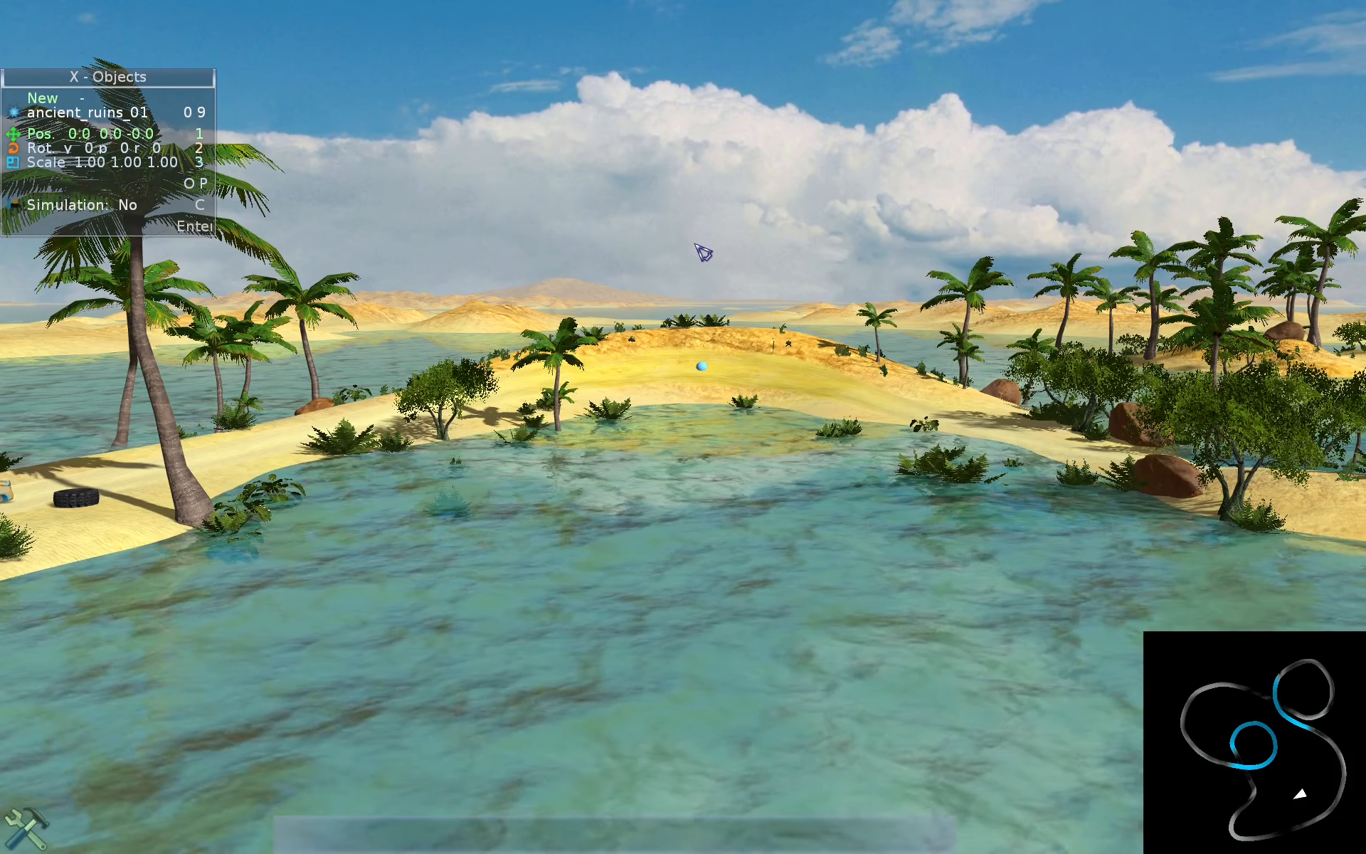
key(a)
key(ctrl+F1)
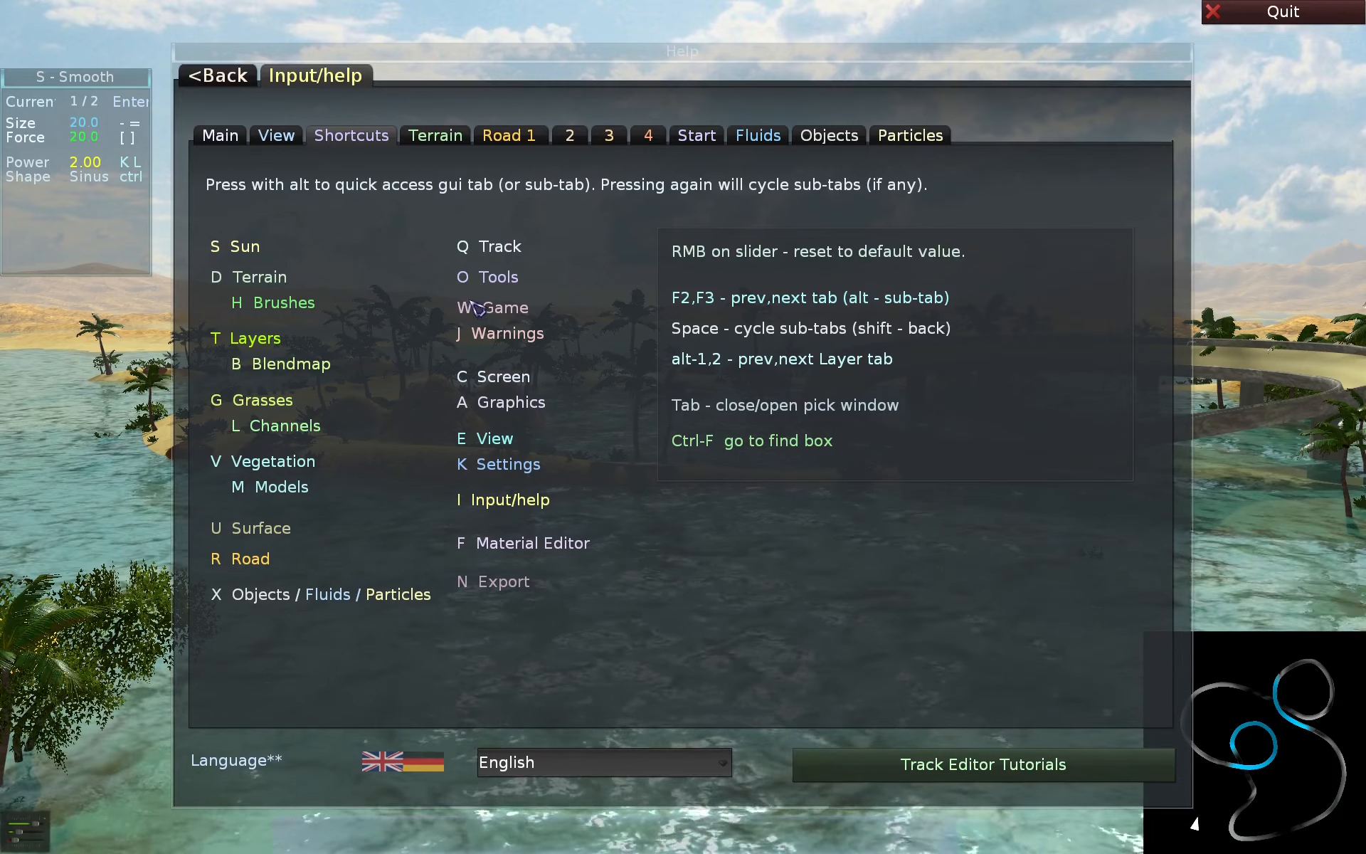
- Go back to the main menu, open the Track page, and jump directly back to the Shortcuts help page
key(BackSpace)
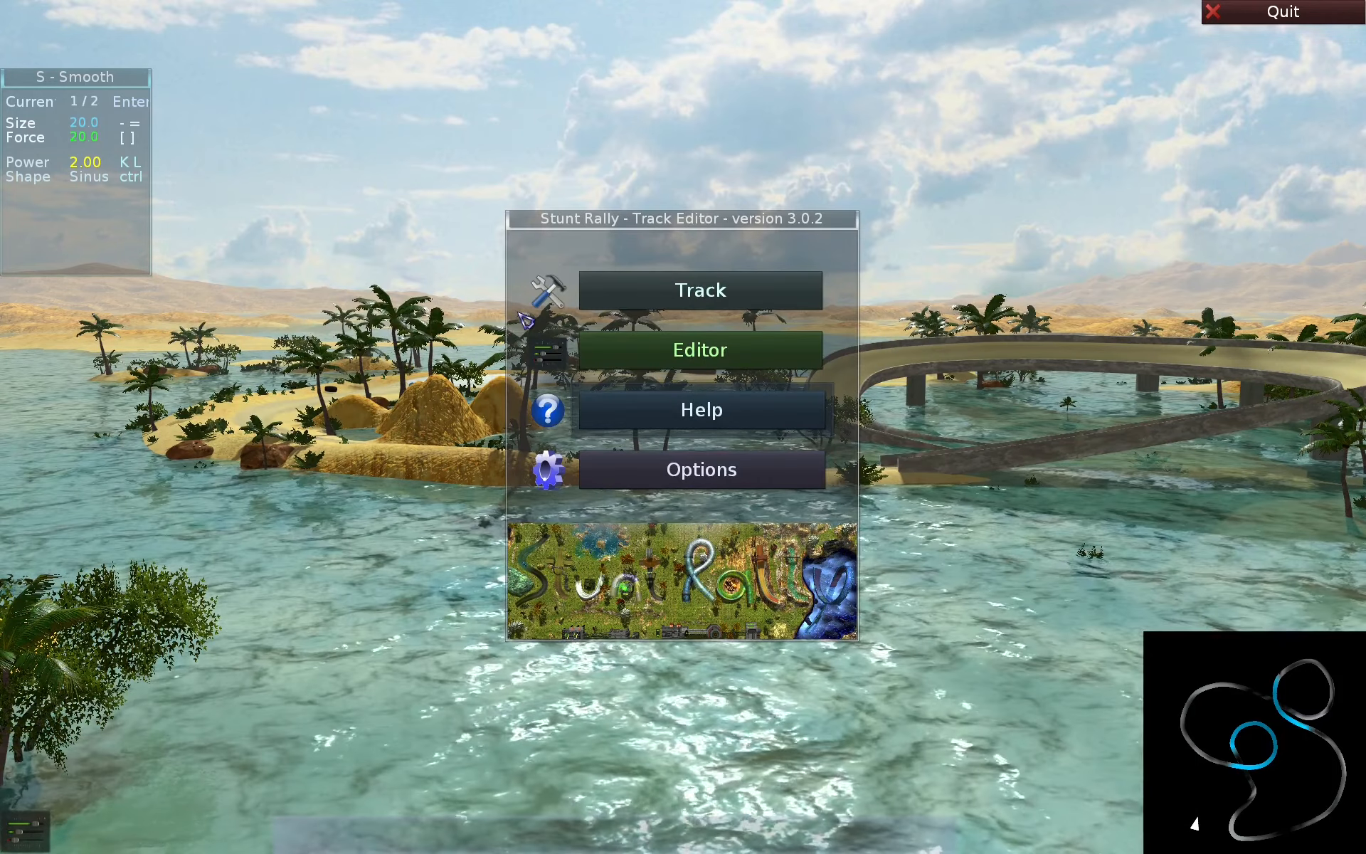
key(Up)
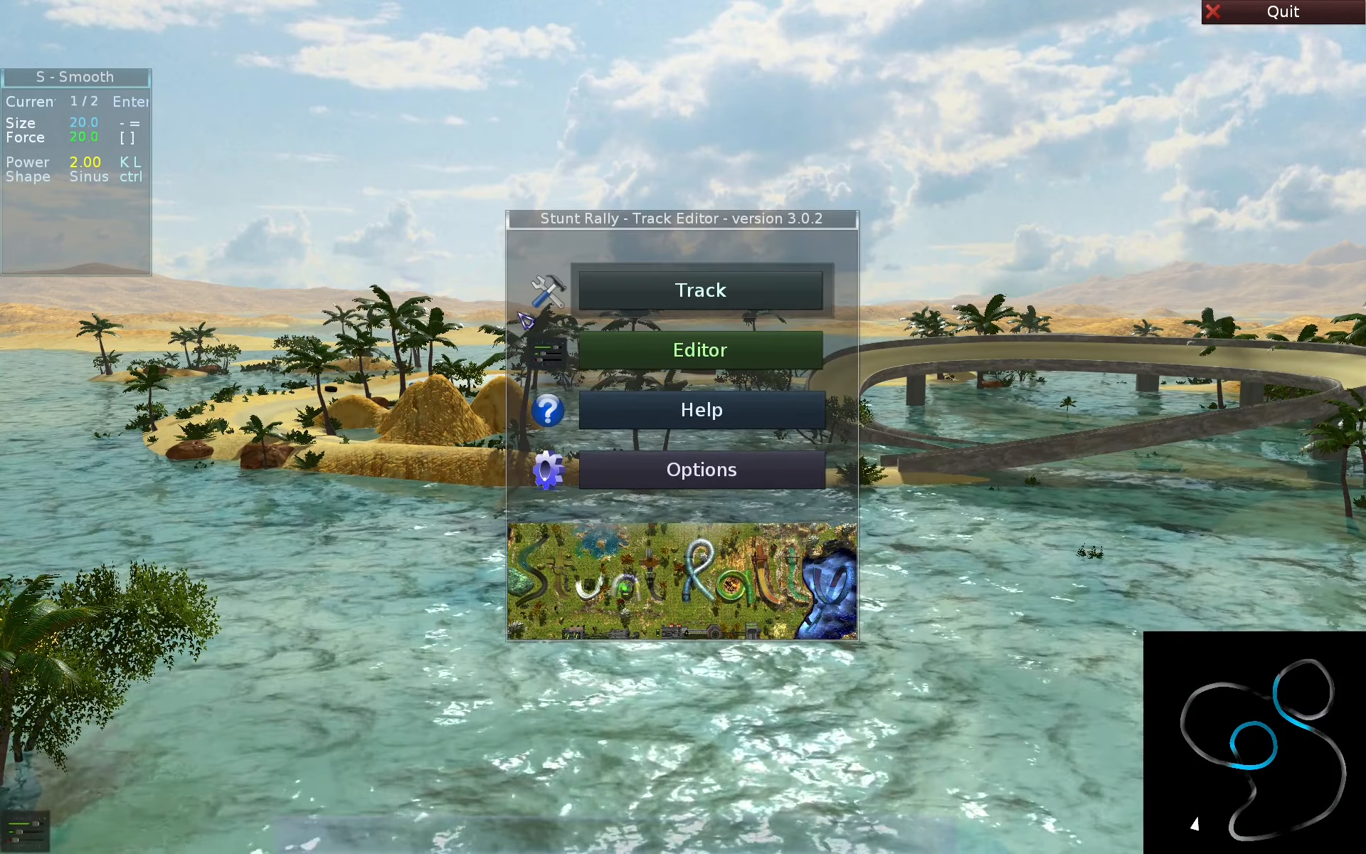
key(Return)
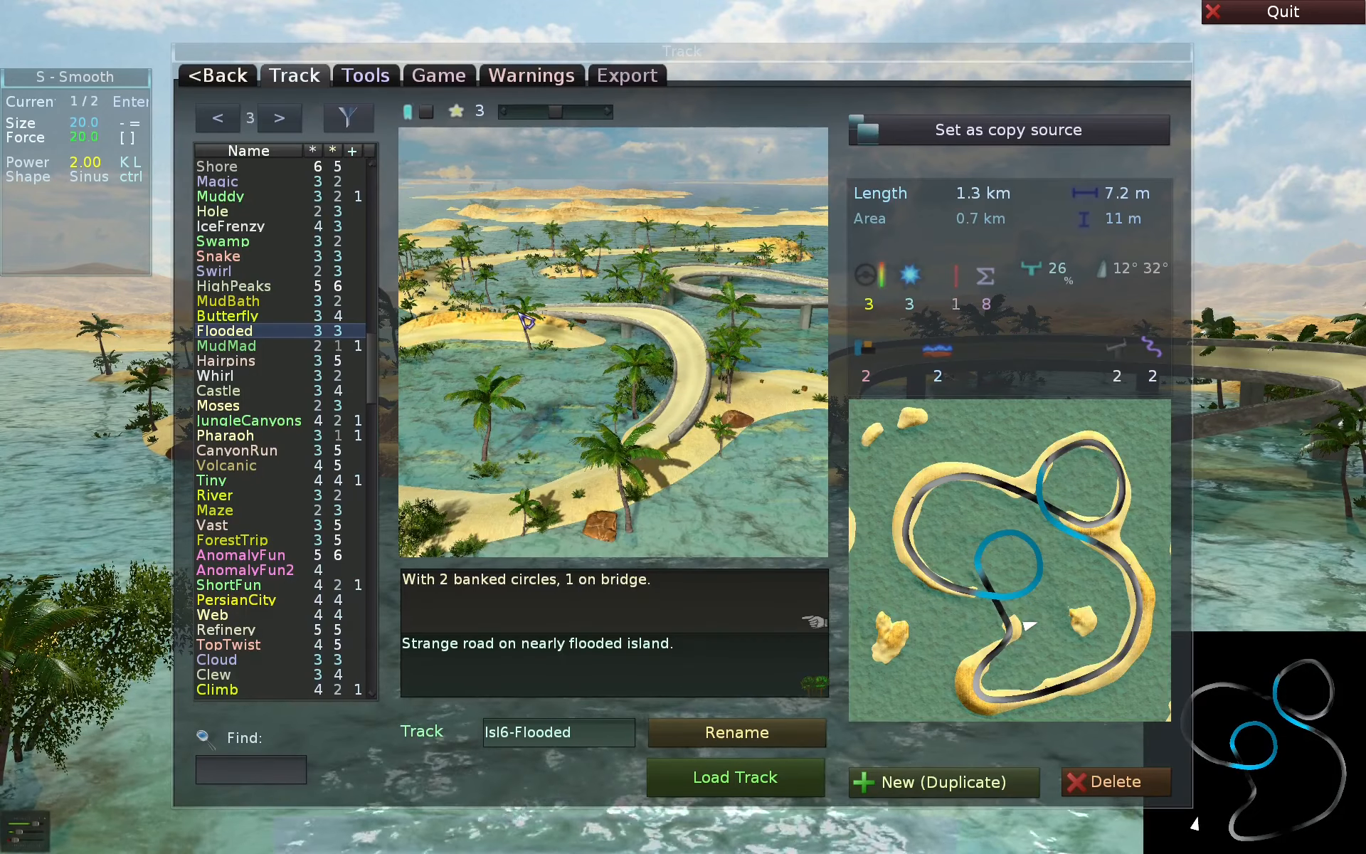
key(alt)
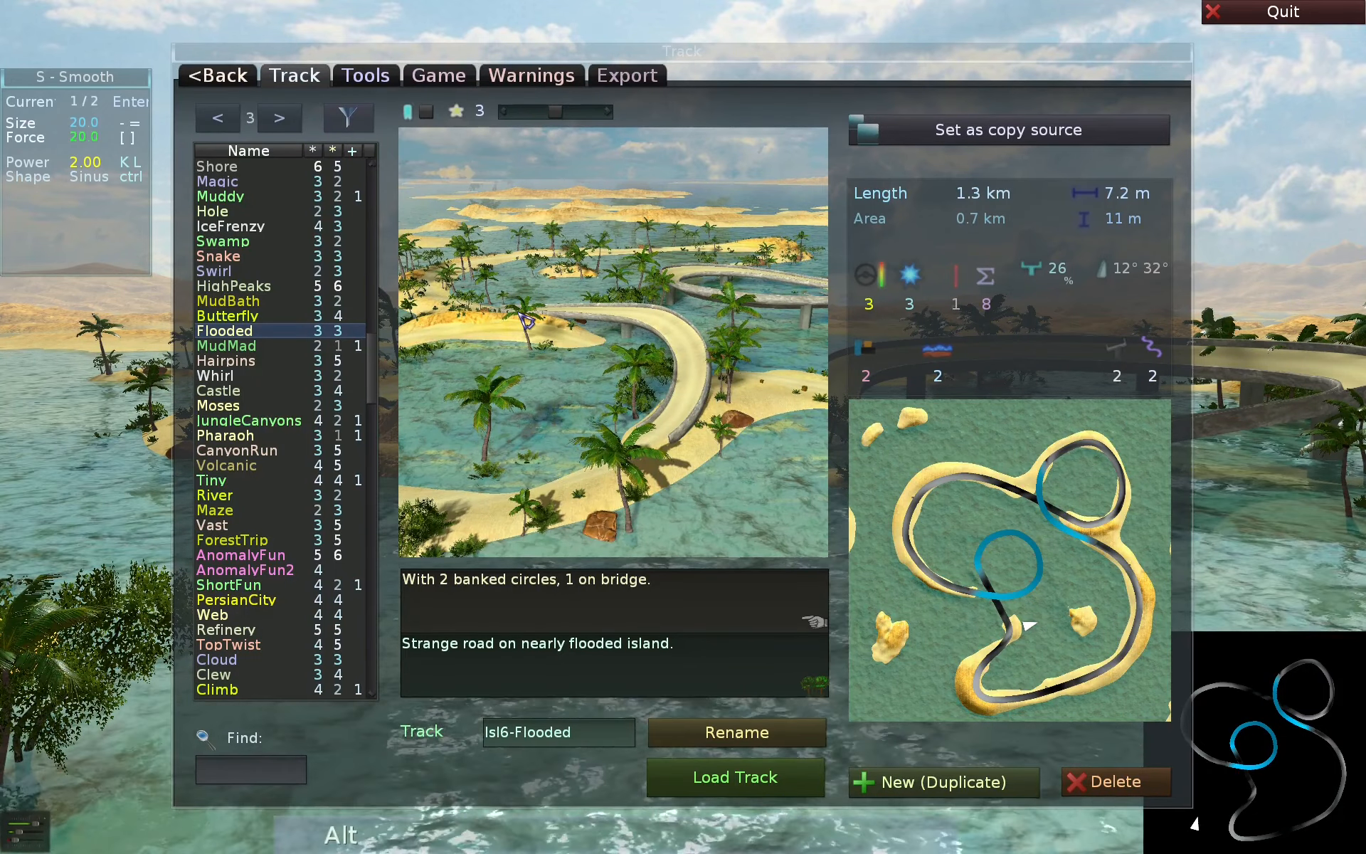
key(alt+i)
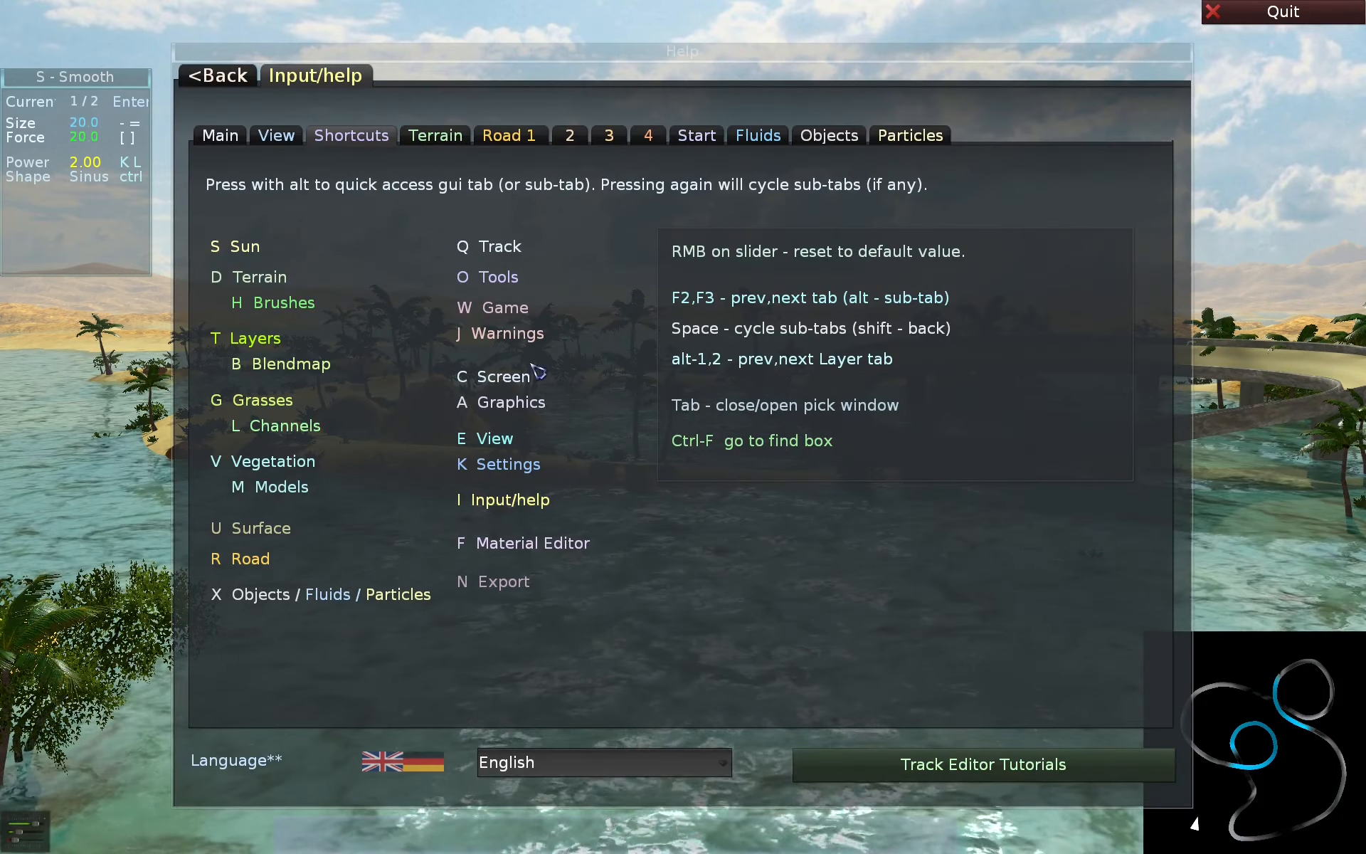
- Use quick access to view the Track page and the terrain Layers page, returning to the Shortcuts help after each
key(alt)
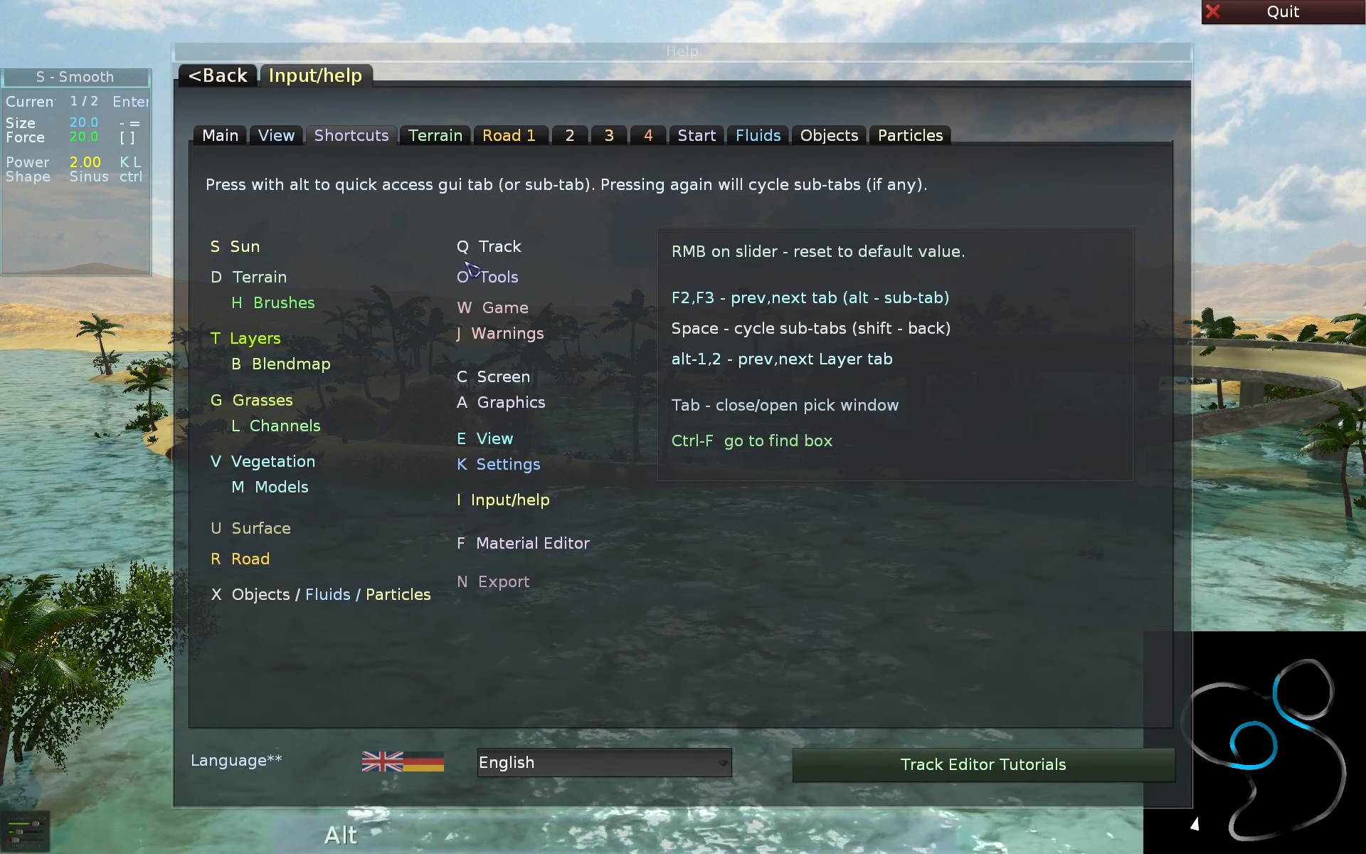
key(alt+q)
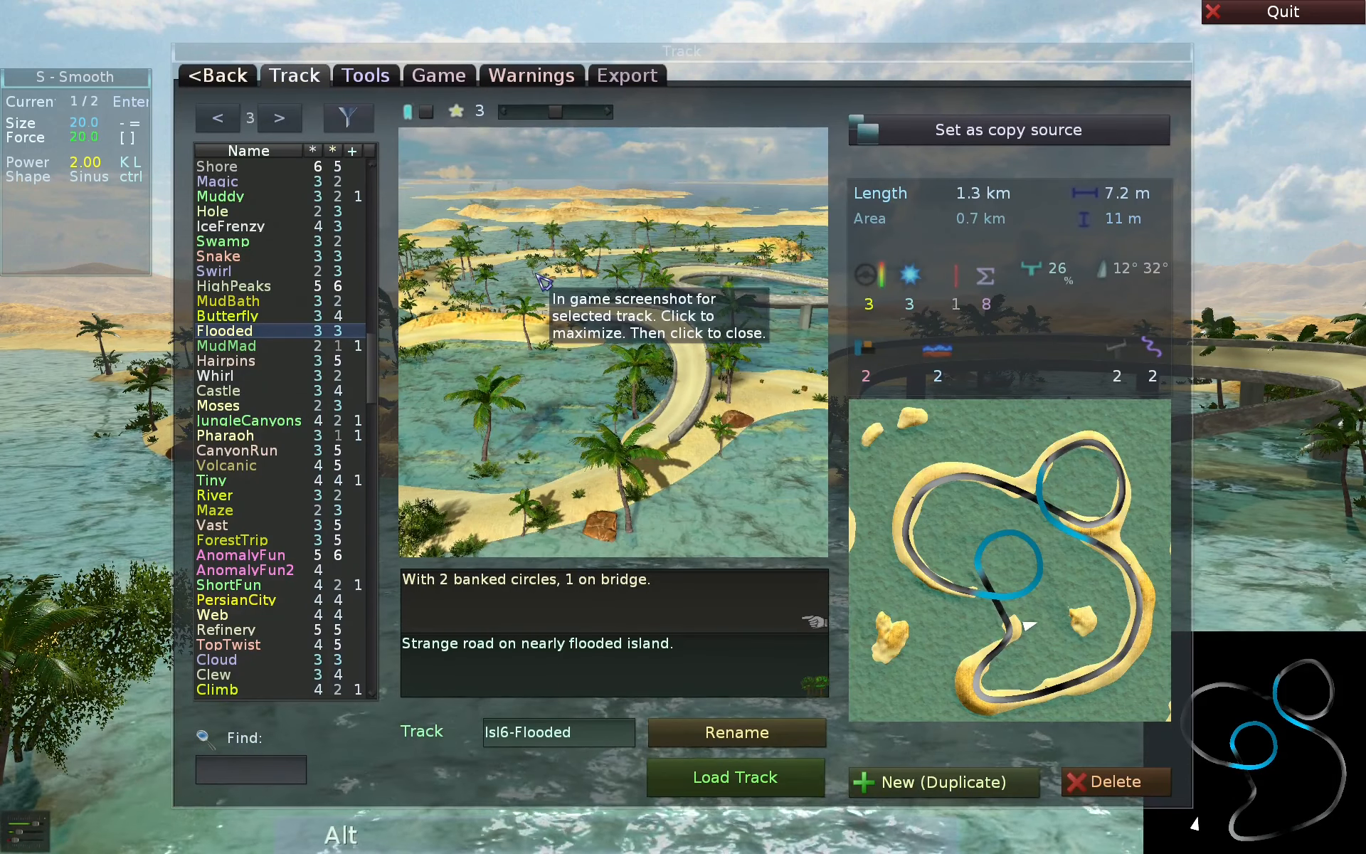
key(alt+i)
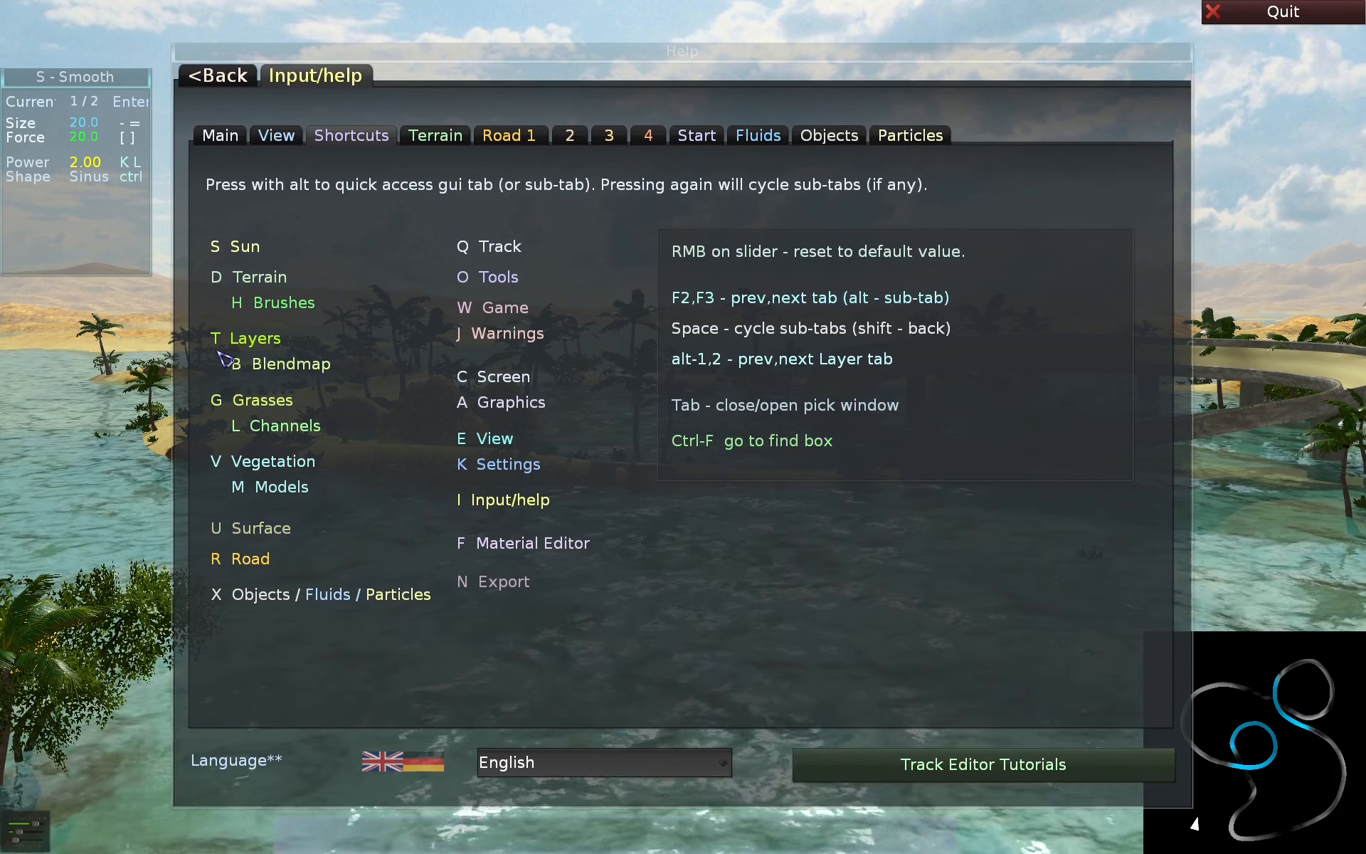
key(alt)
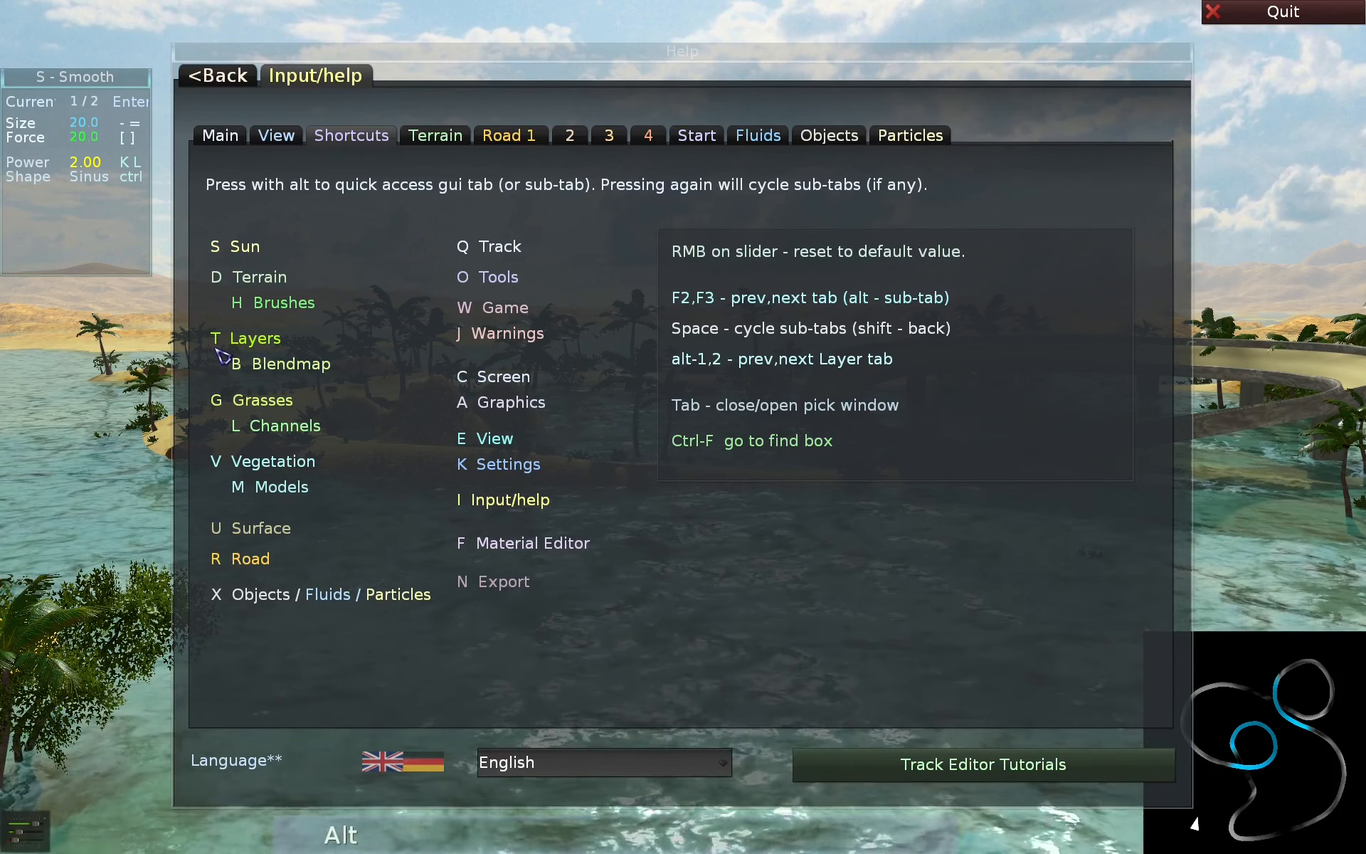
key(alt+t)
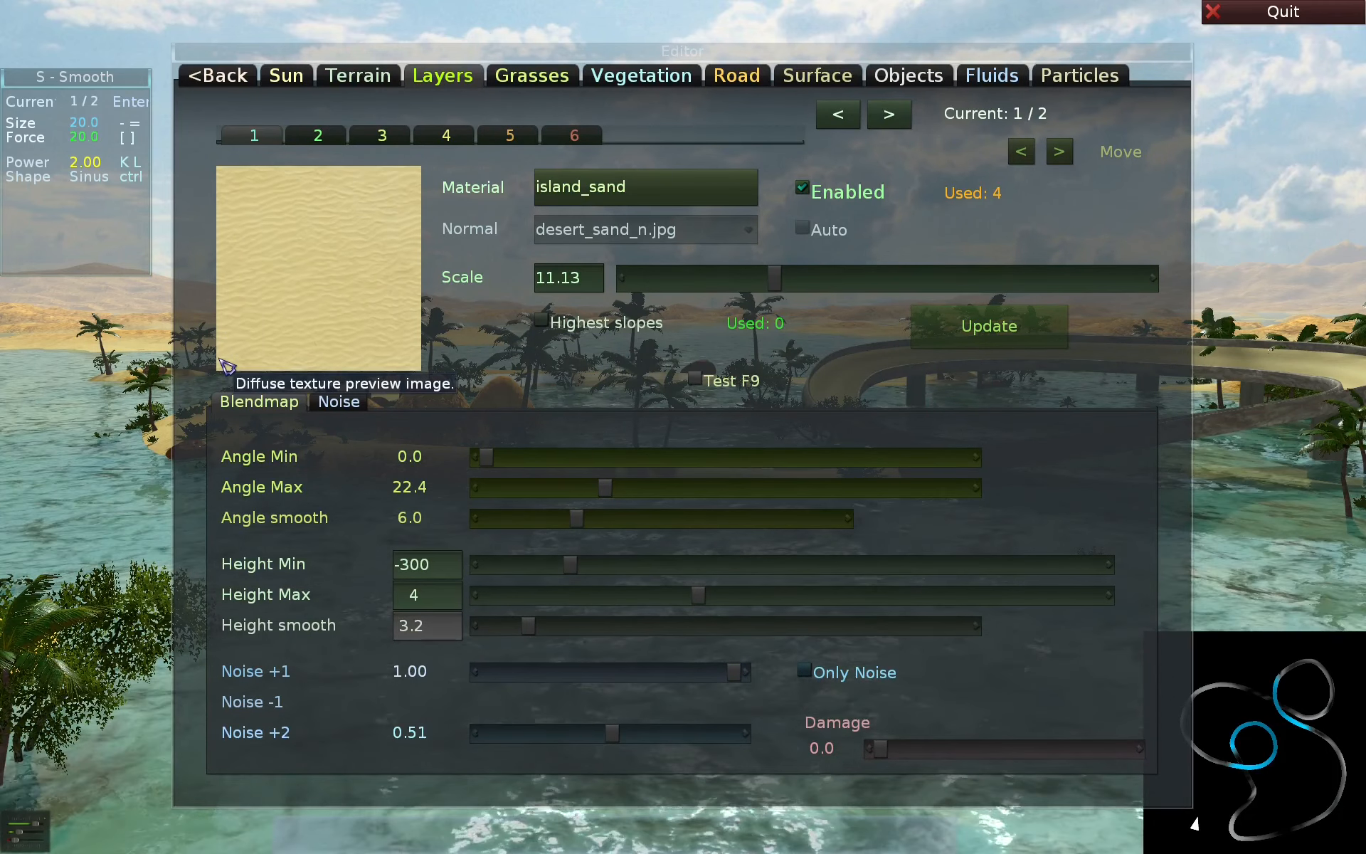
key(alt+i)
- Use quick access to view the terrain Brushes page and the Road page, returning to the Shortcuts help after each
key(alt)
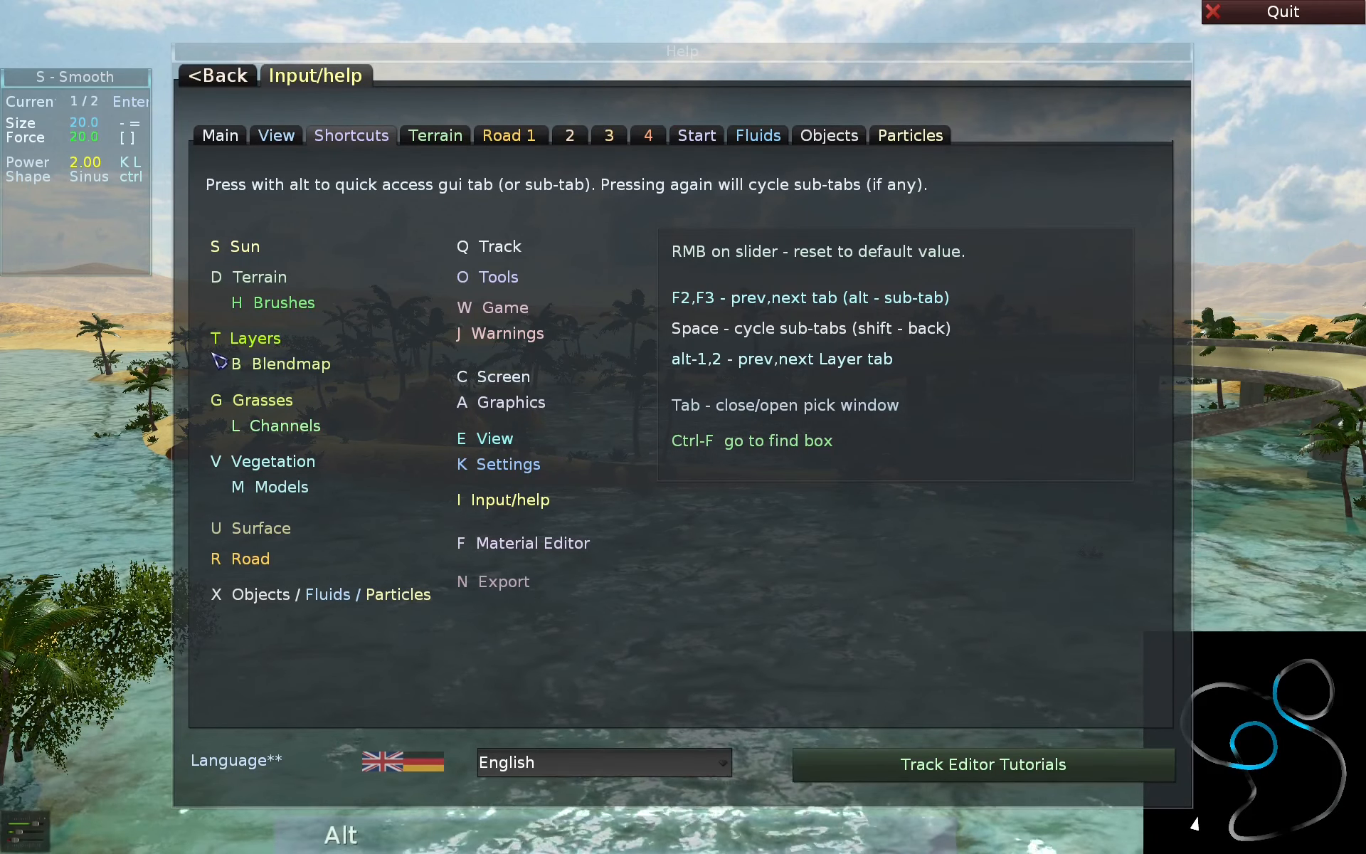
key(alt+h)
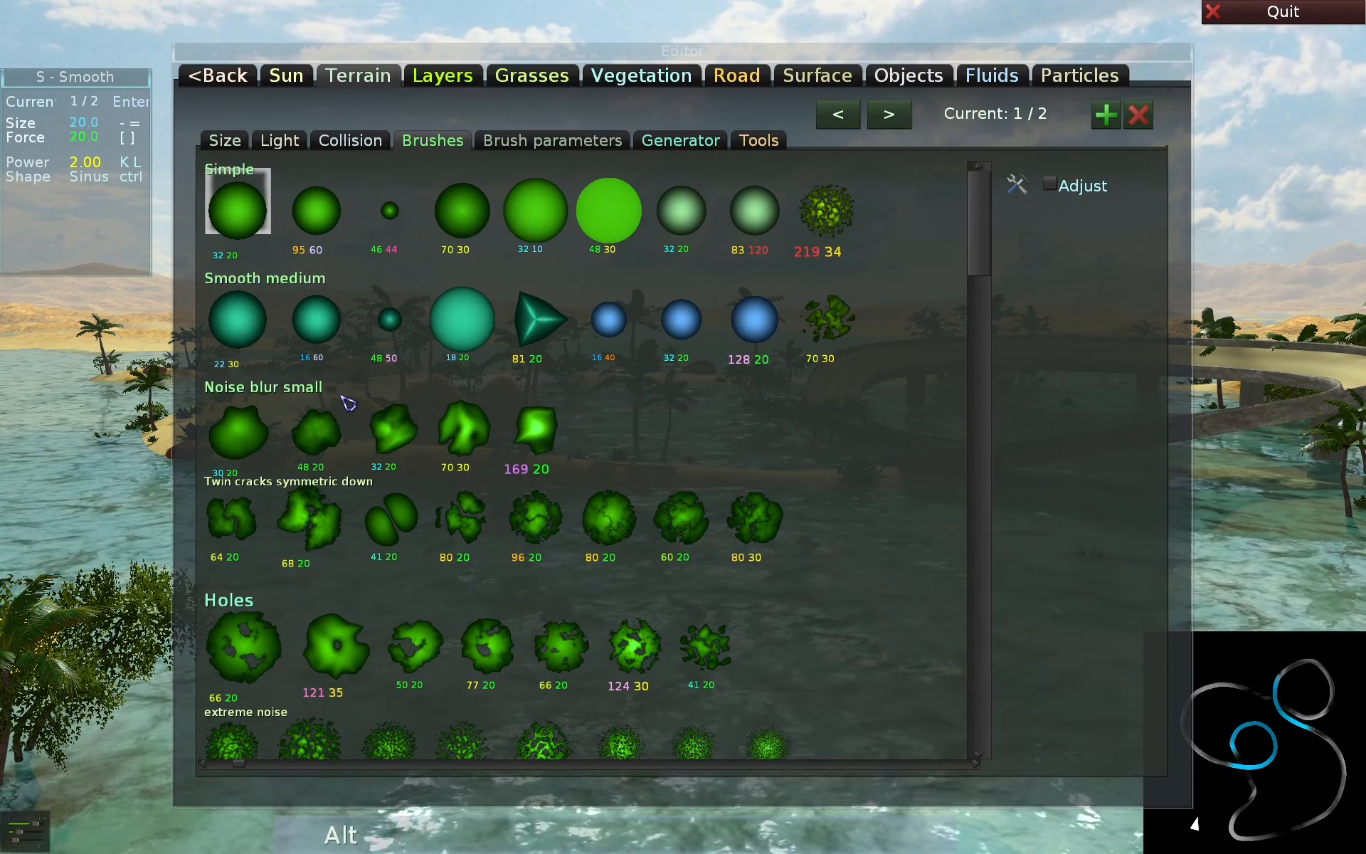
key(alt+i)
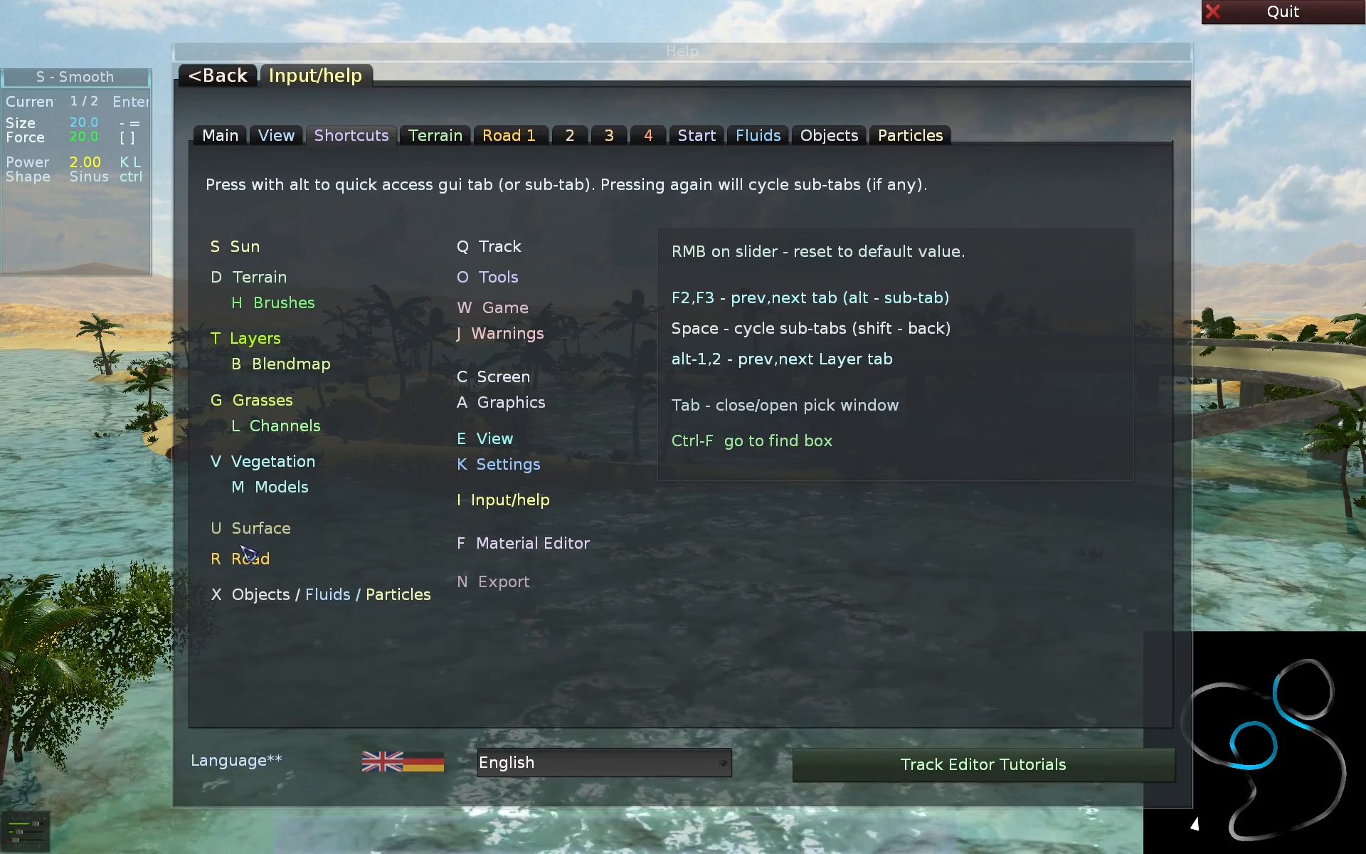
key(alt)
key(alt+r)
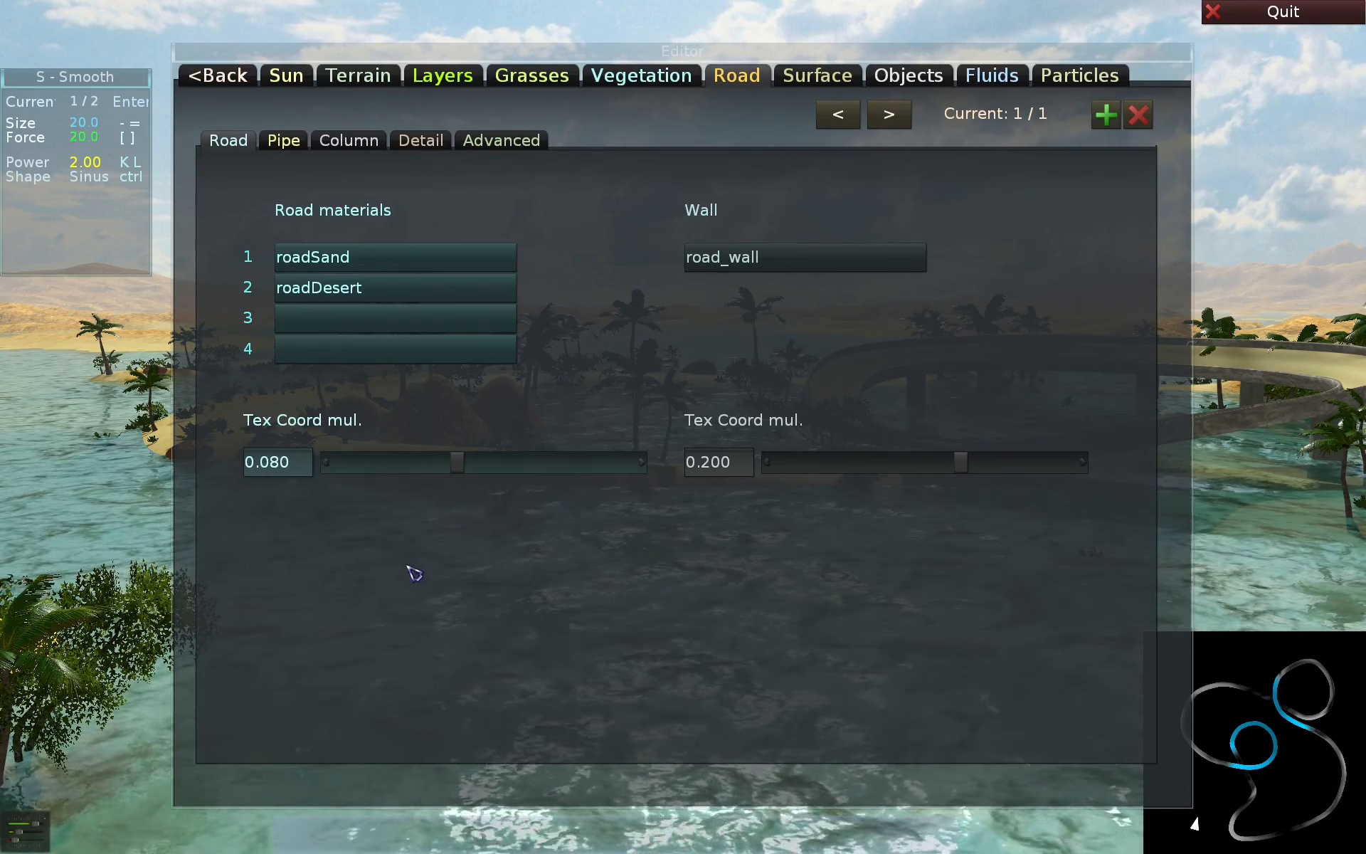
key(alt+i)
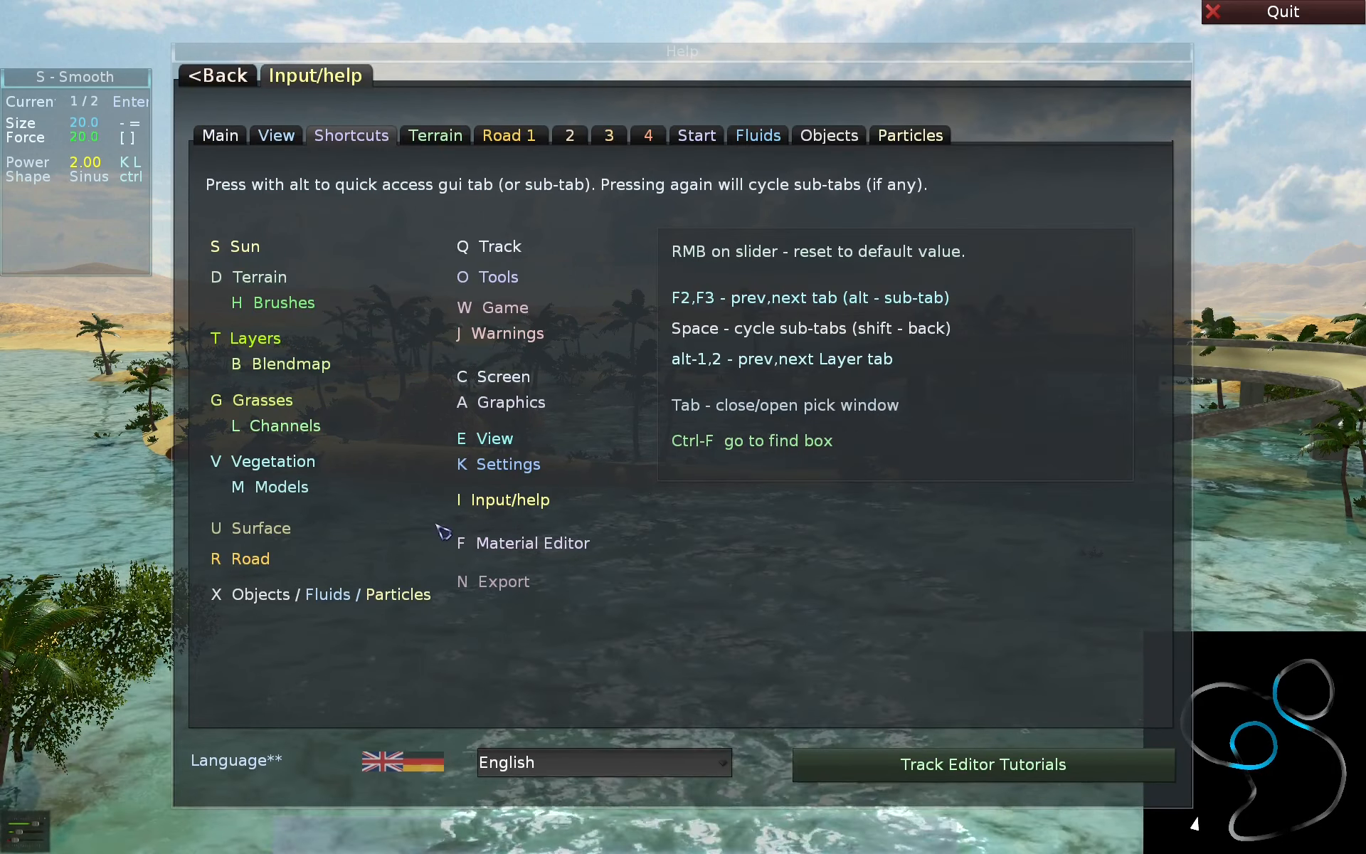
- Use quick access to view the Grasses page, and return to the Shortcuts help
key(alt)
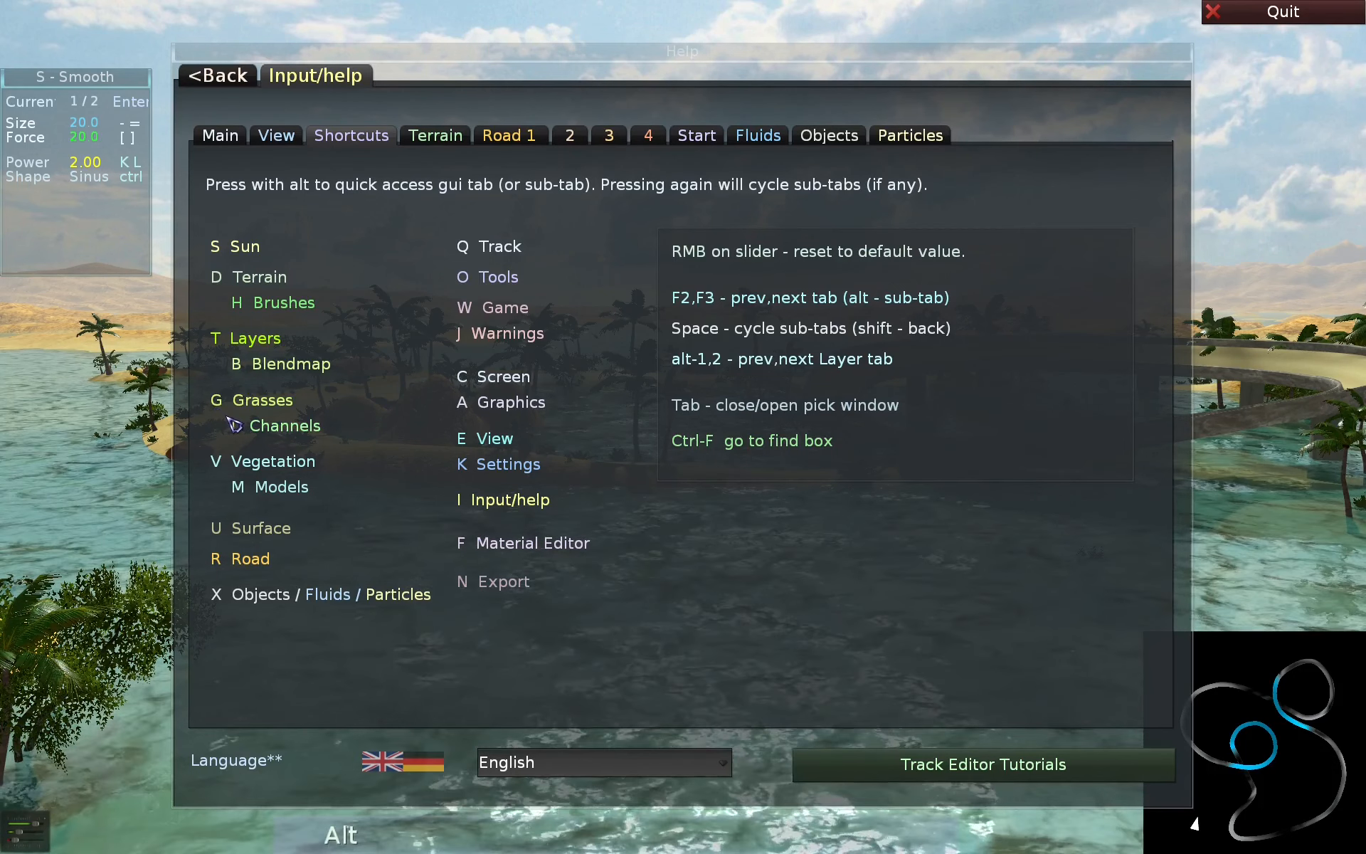
key(alt+g)
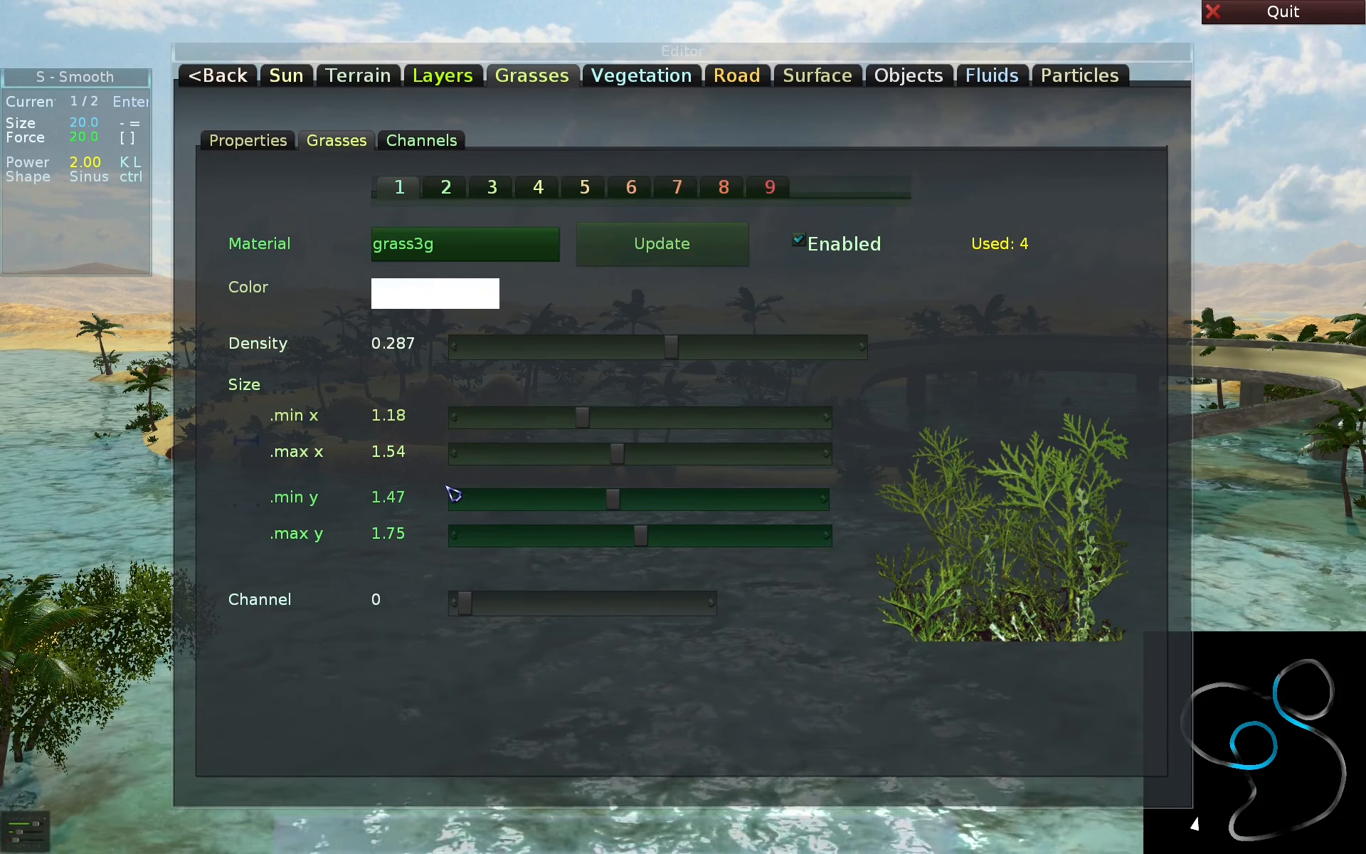
key(alt+i)
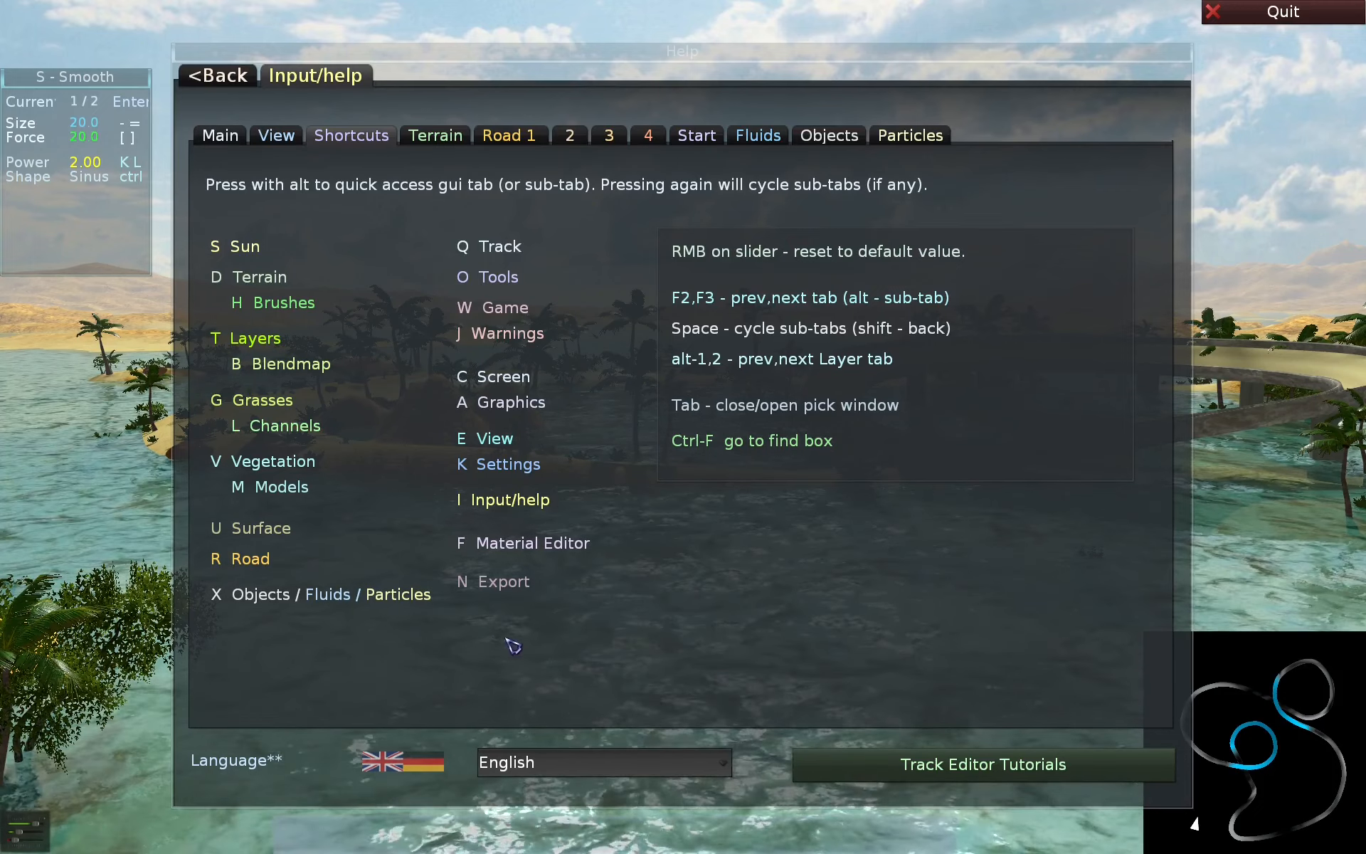
- Leave the help, switch to Objects mode, and view the Objects page with its object lists before closing it
key(Escape)
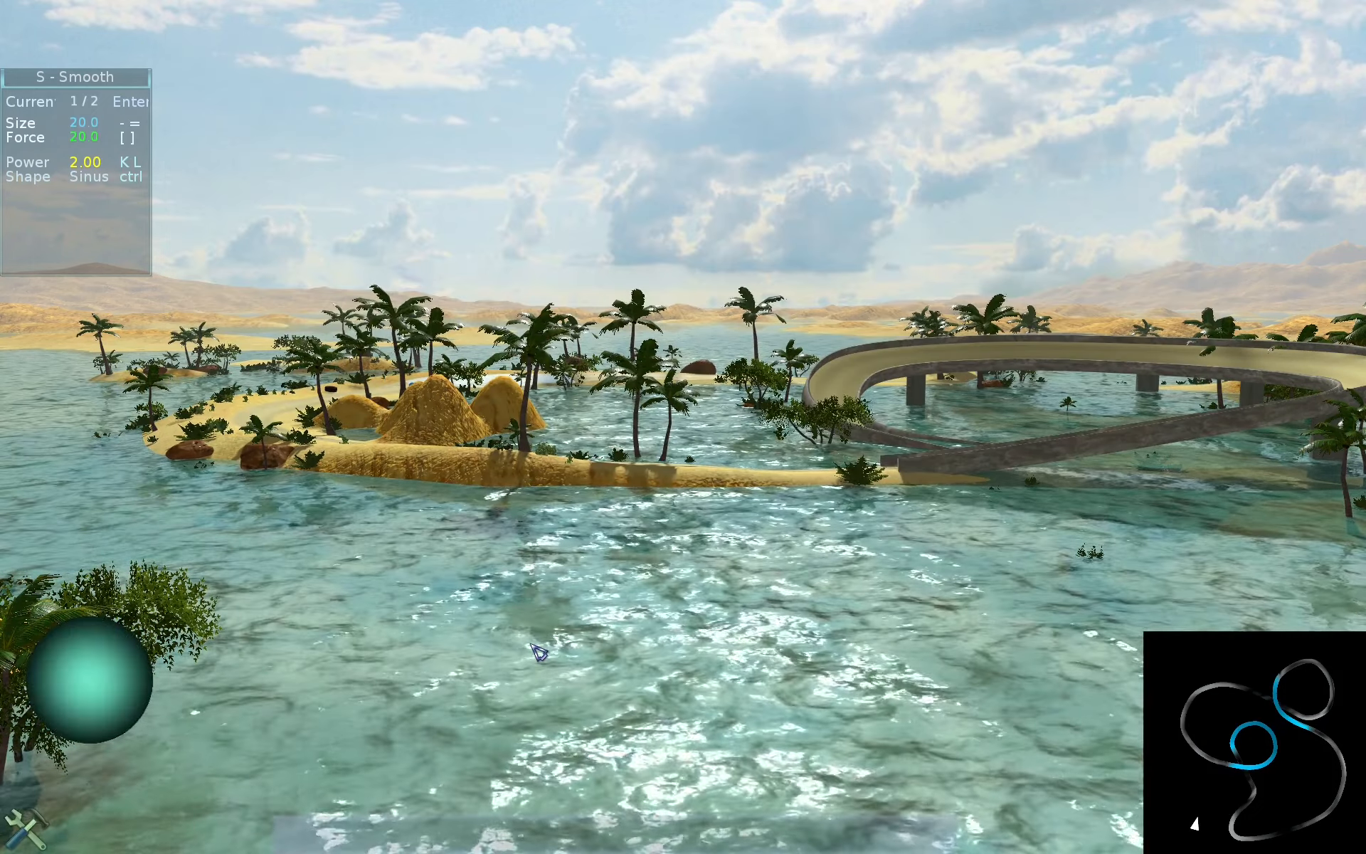
key(x)
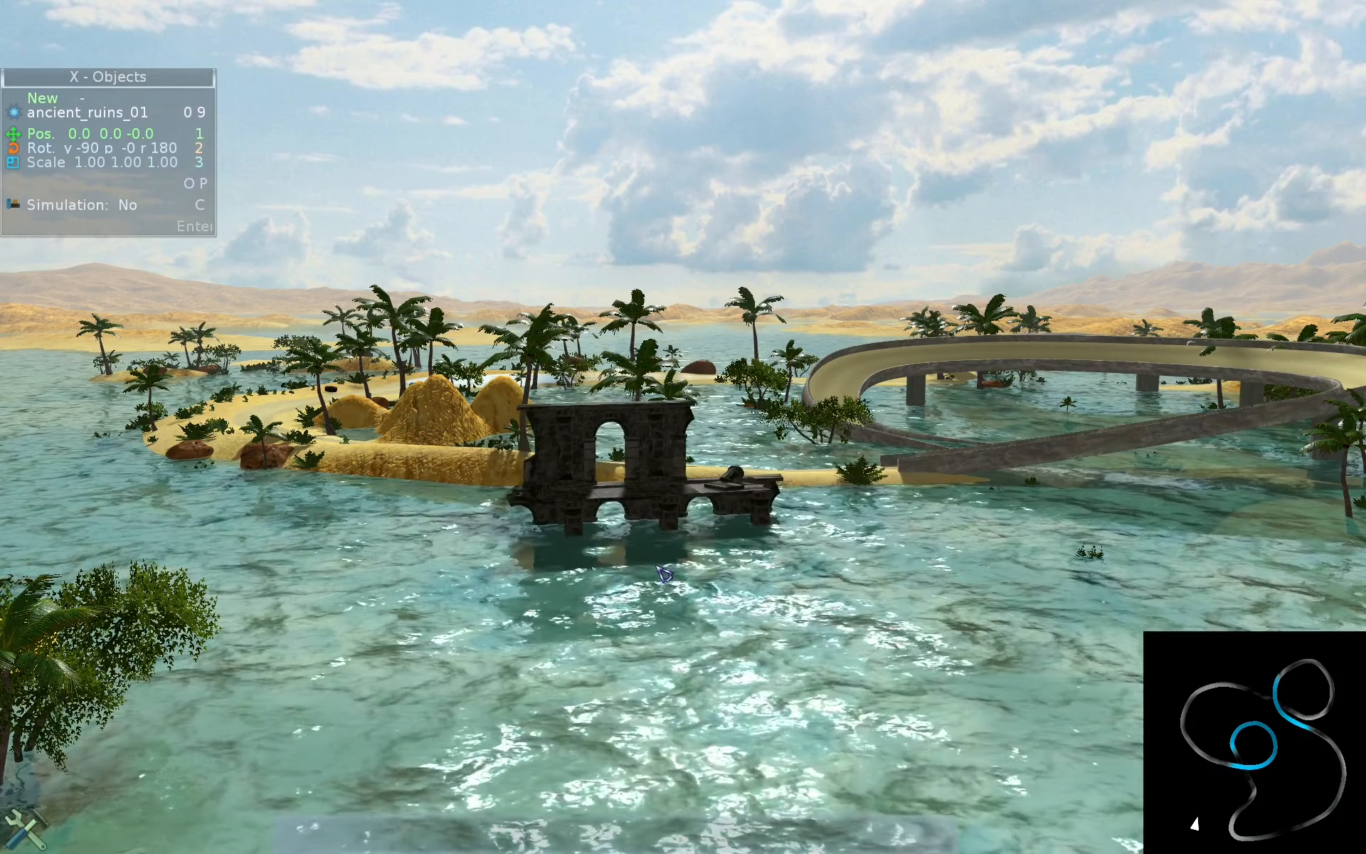
key(alt+o)
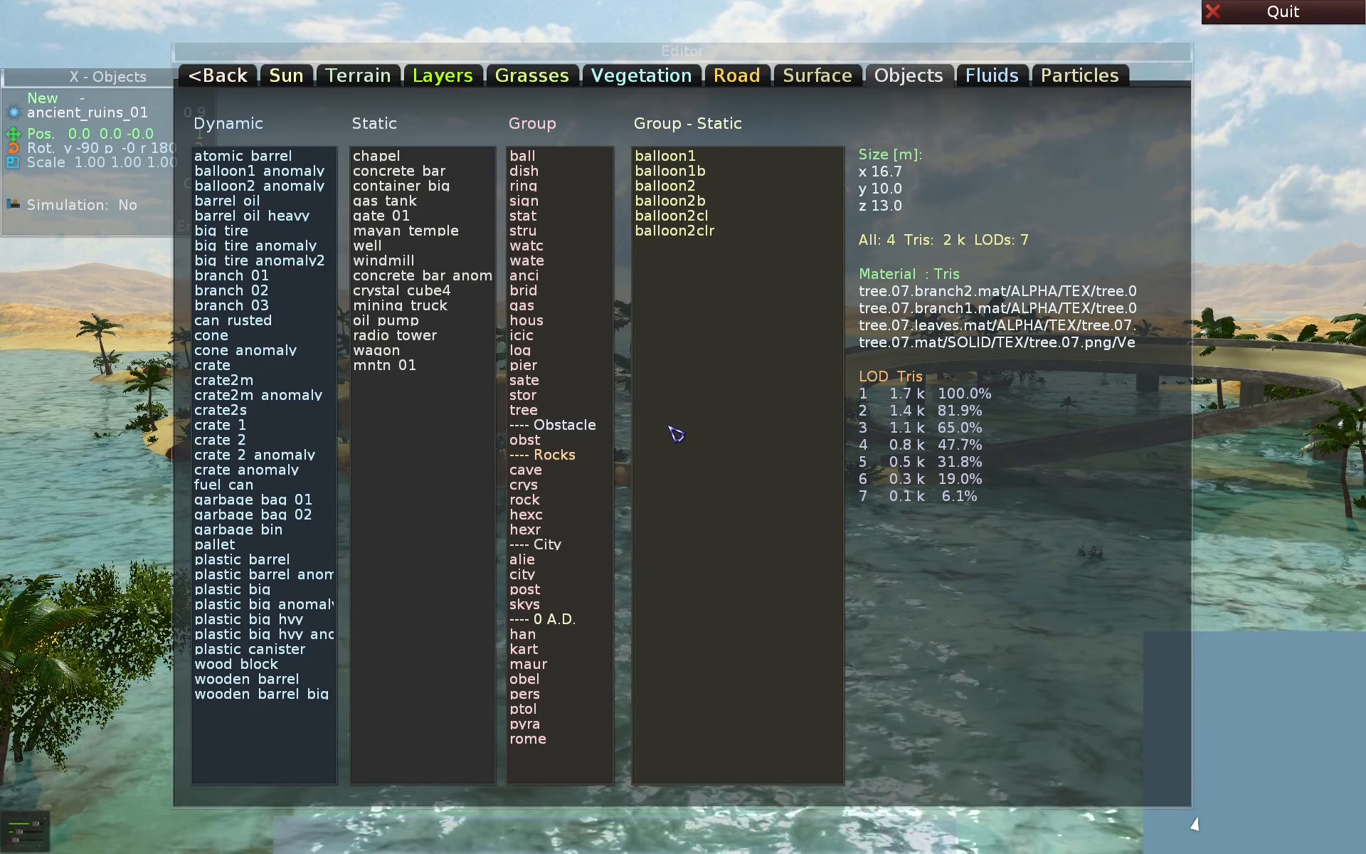
key(Escape)
key(Tab)
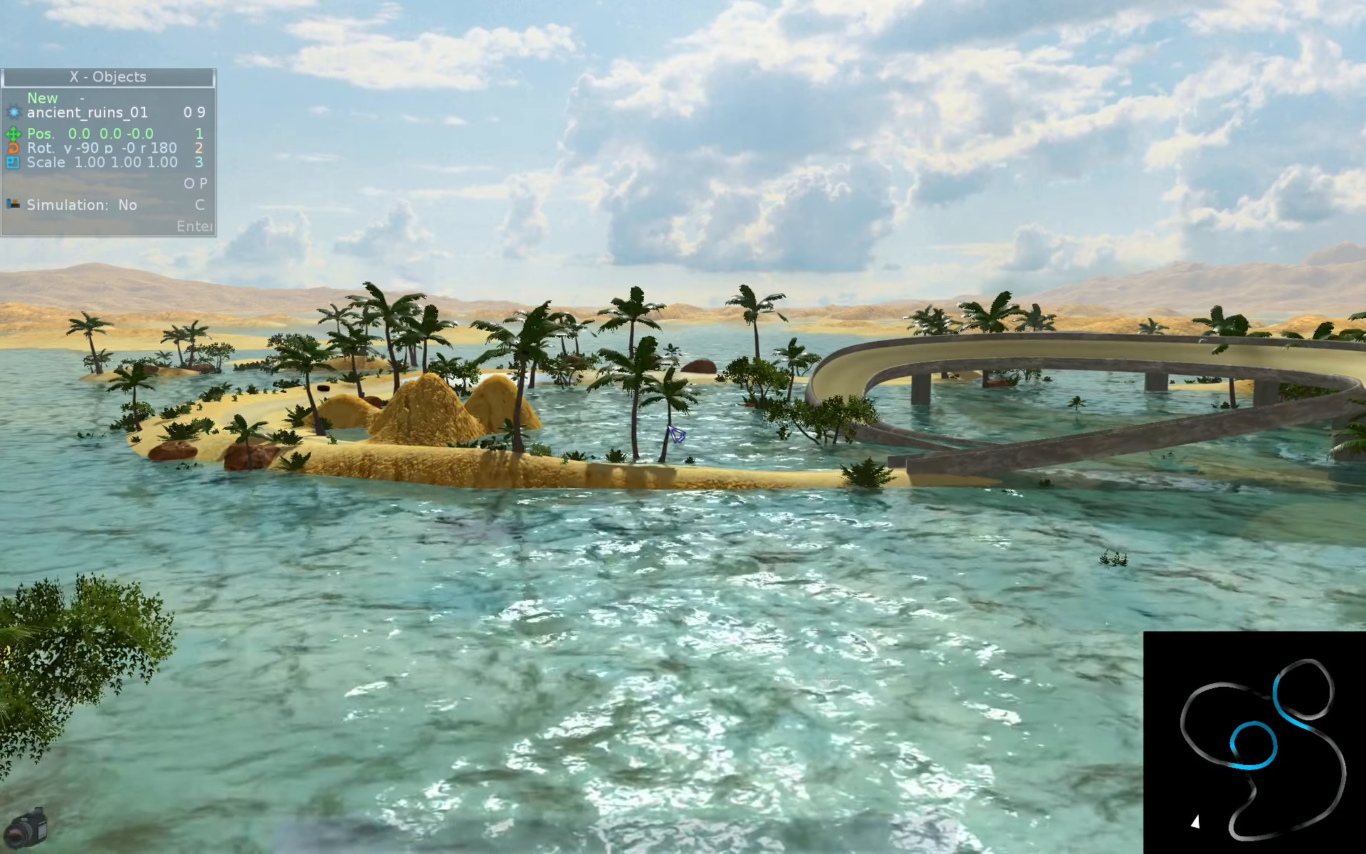
- Switch to Fluids mode and look through the list of fluid types on the Fluids page, closing it again
key(w)
key(alt+w)
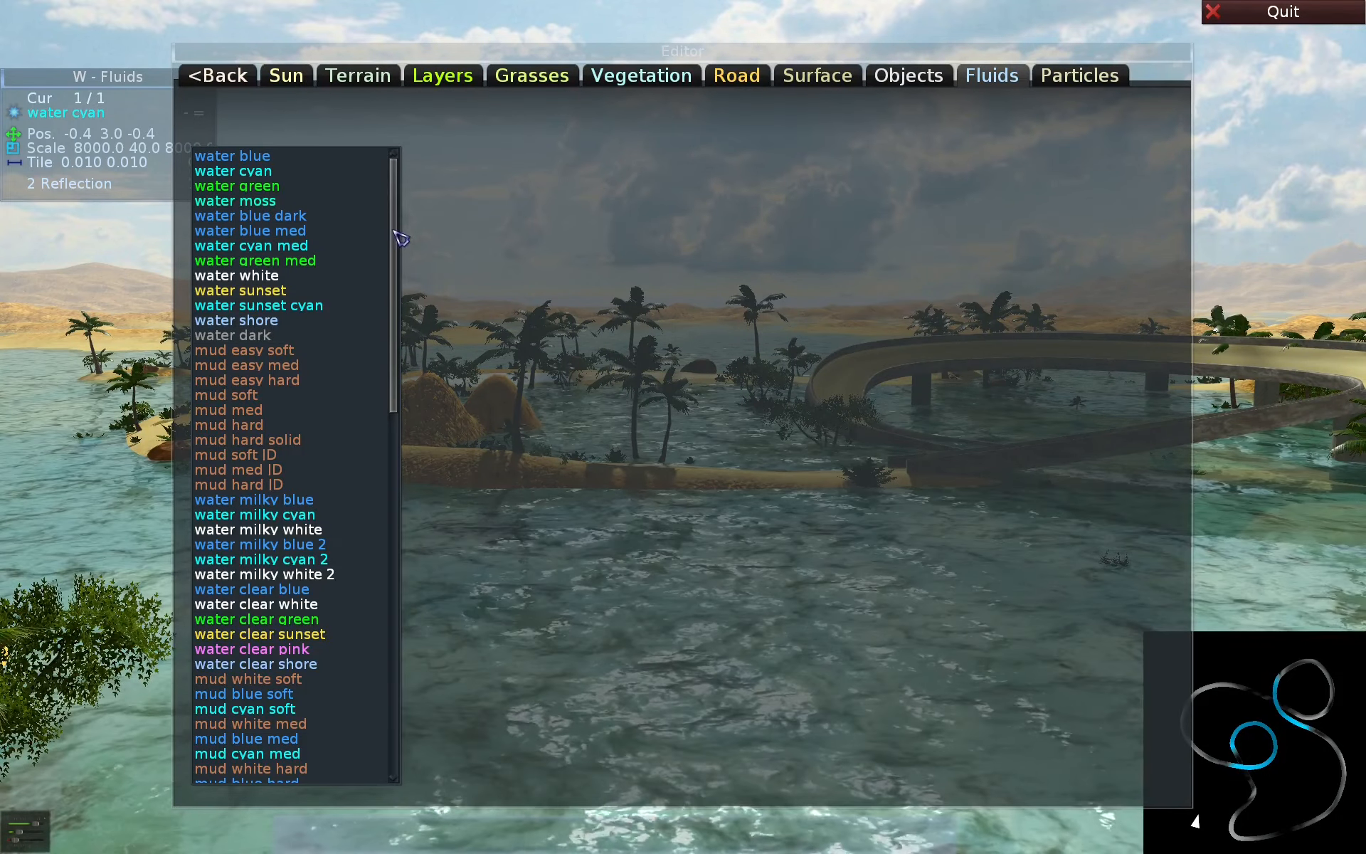
drag(396, 234, 475, 392)
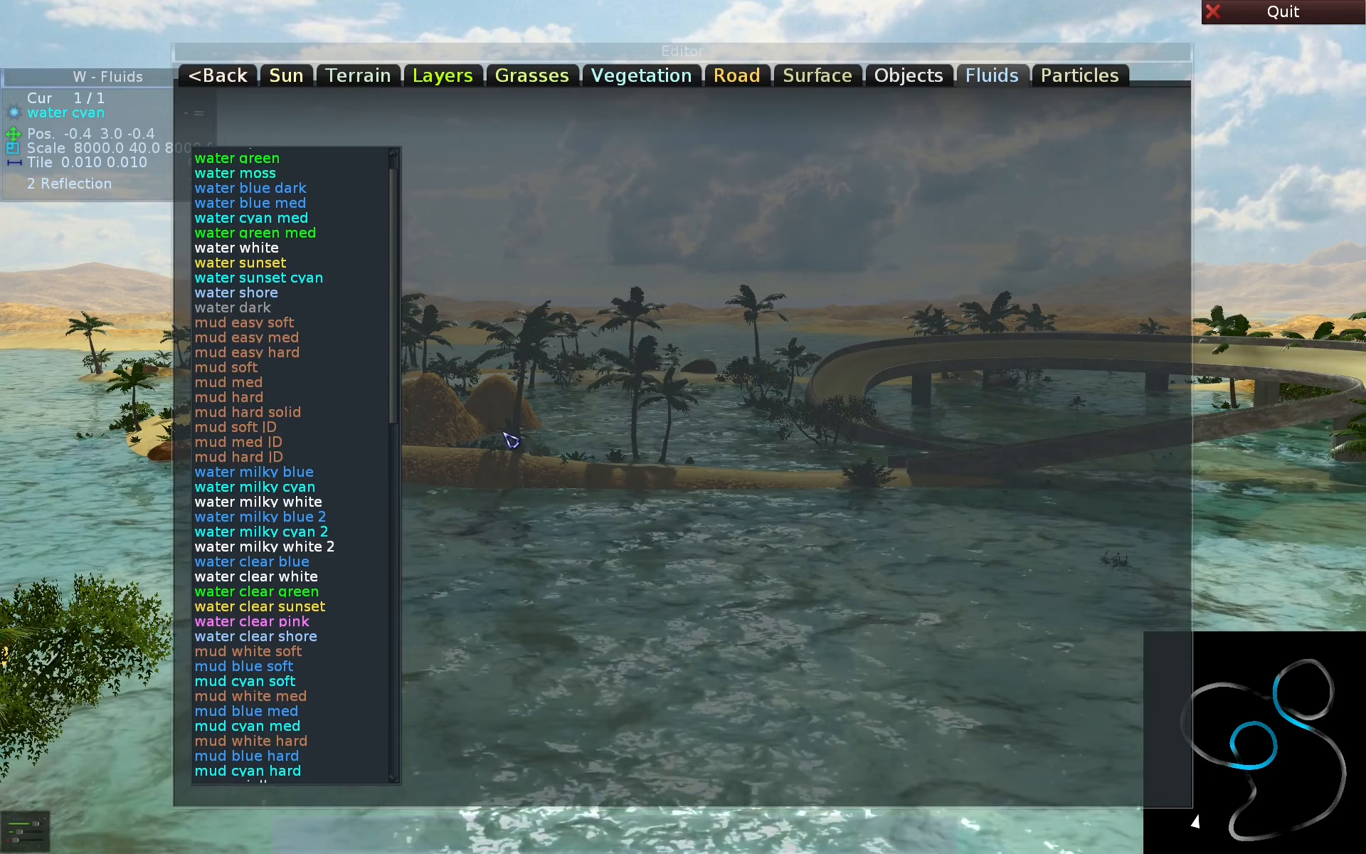
key(Escape)
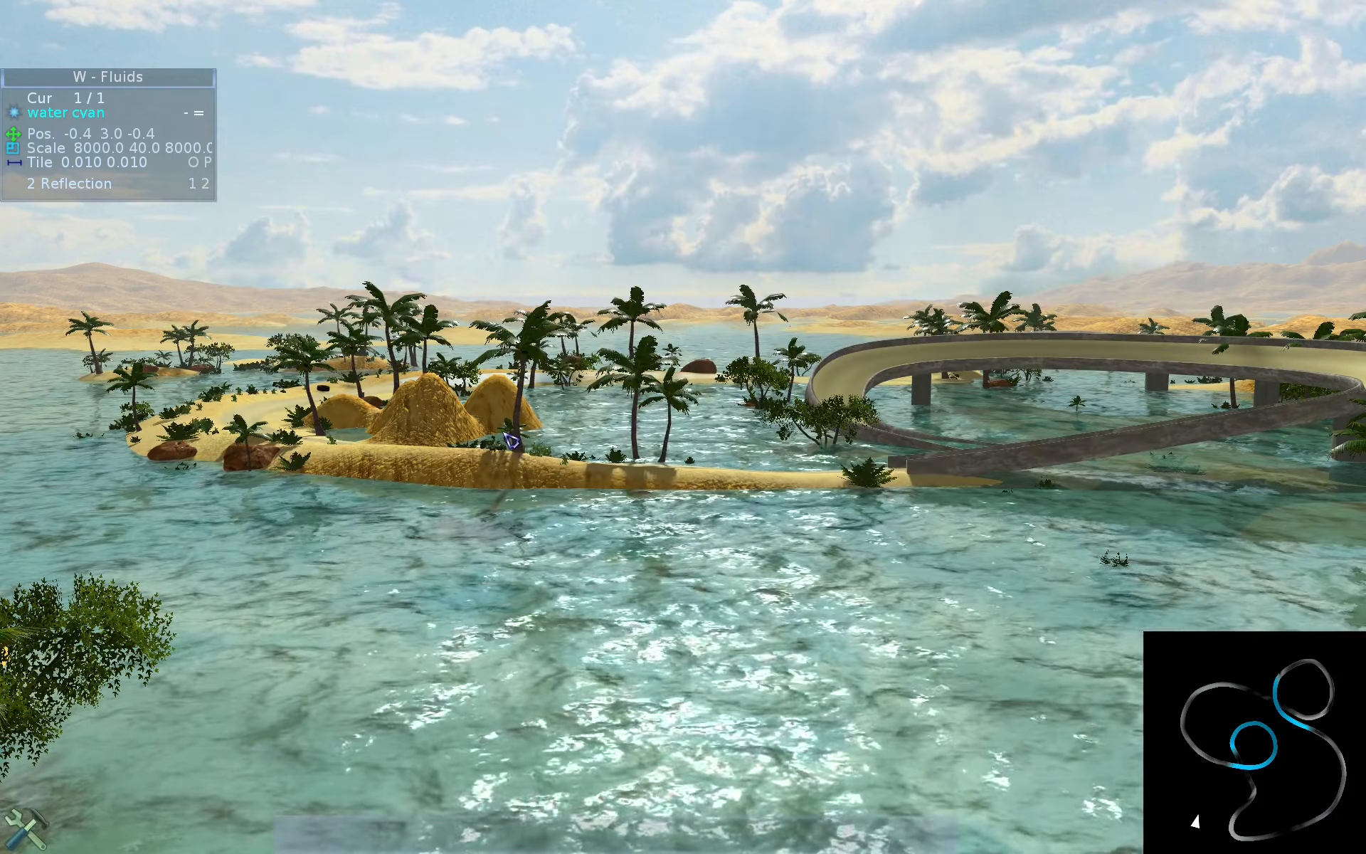
- Switch to Particles mode, look through the particle types on the Particles page, and return to the Shortcuts help
key(a)
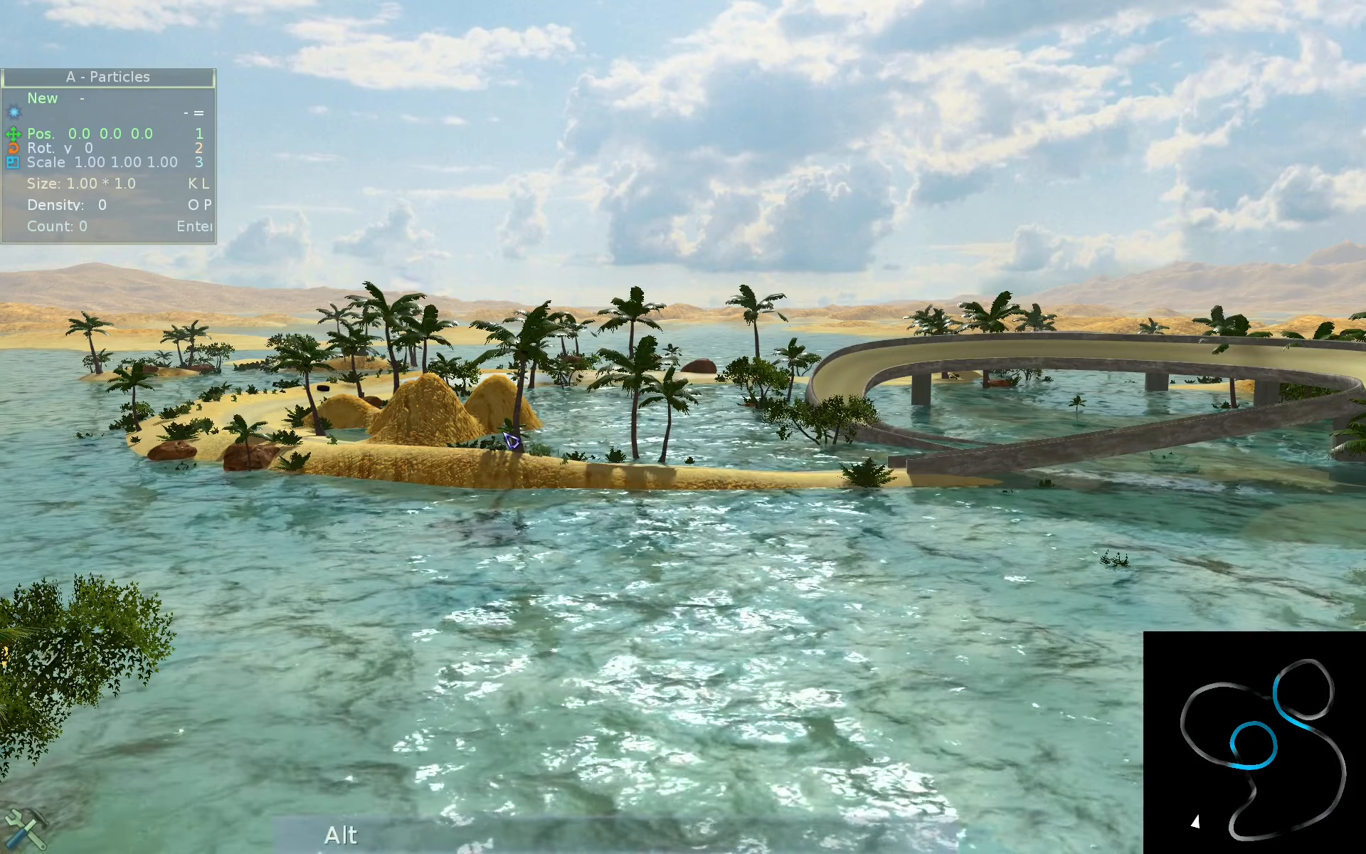
key(alt+a)
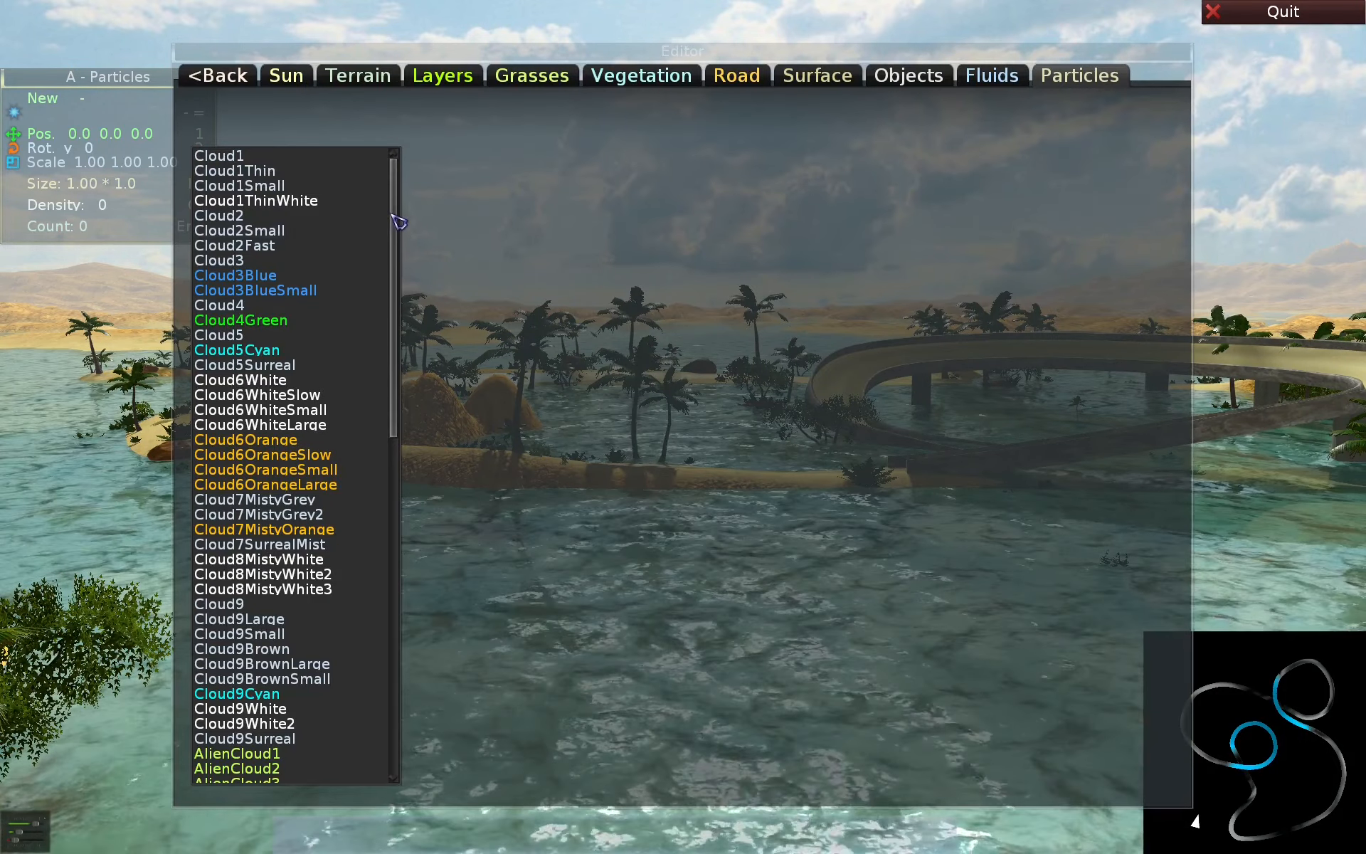
mouse_move(393, 213)
mouse_down()
mouse_move(388, 597)
mouse_move(382, 220)
mouse_up()
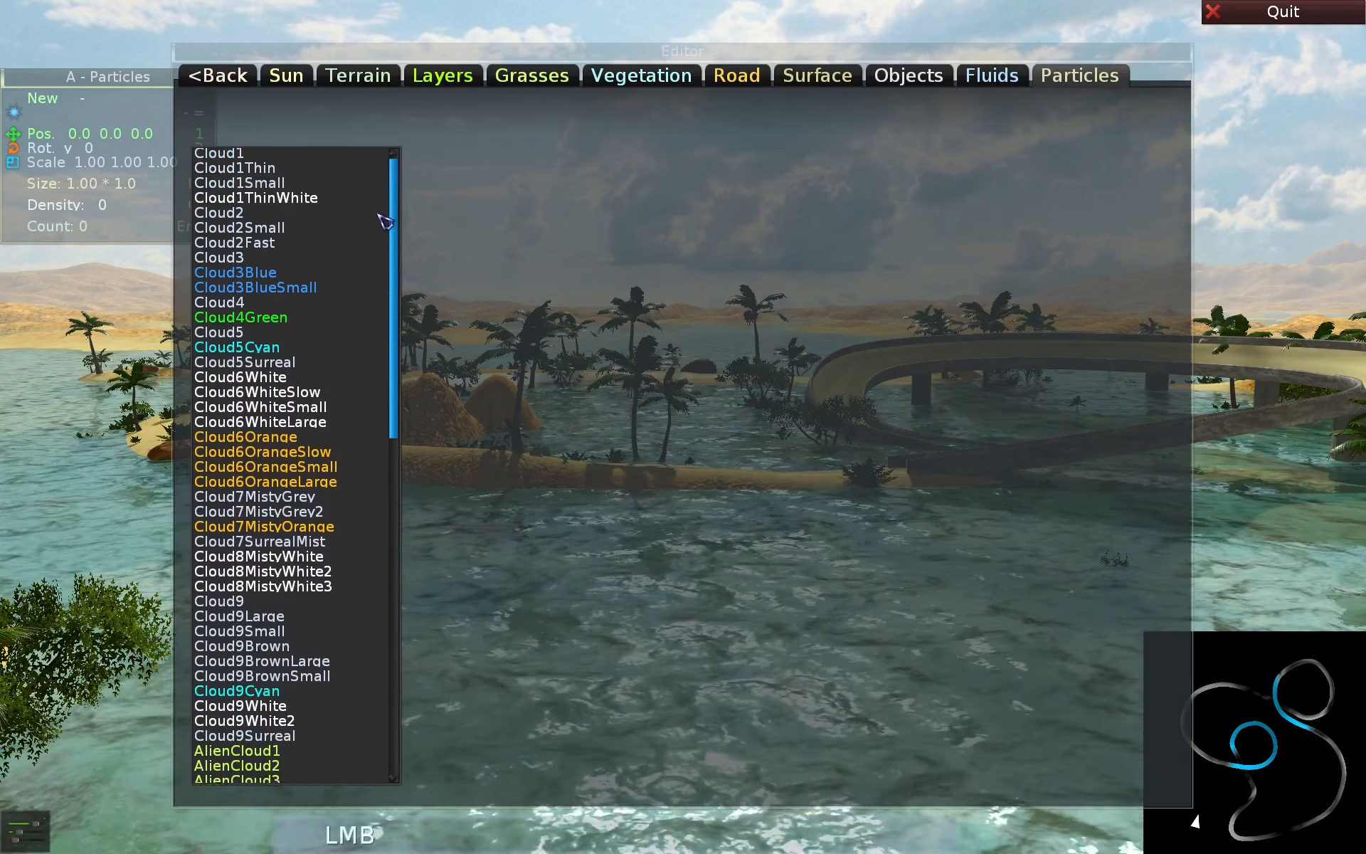
key(alt+i)
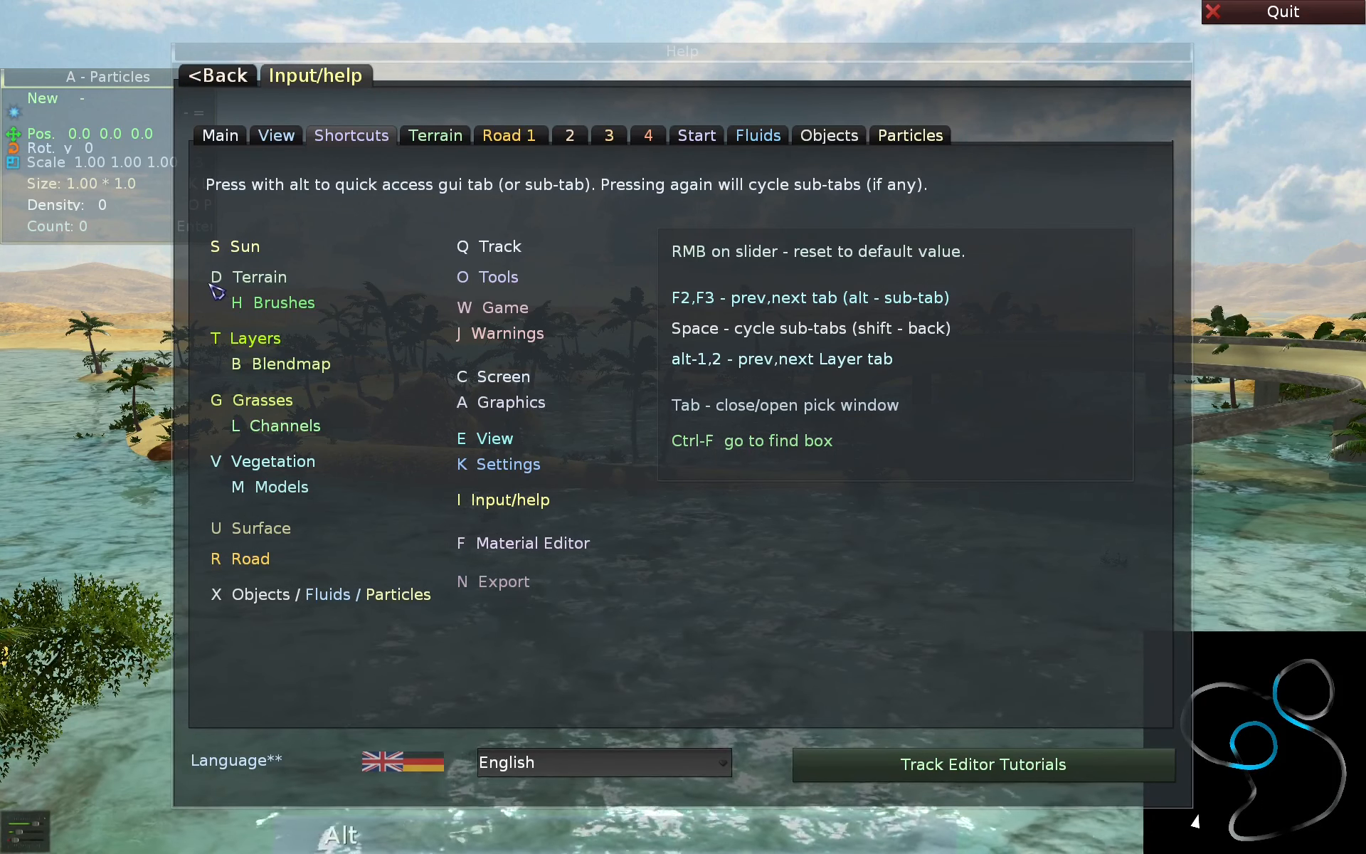
- Open the Terrain page by quick access and cycle through all its sub-pages until Size is shown again
key(alt+d)
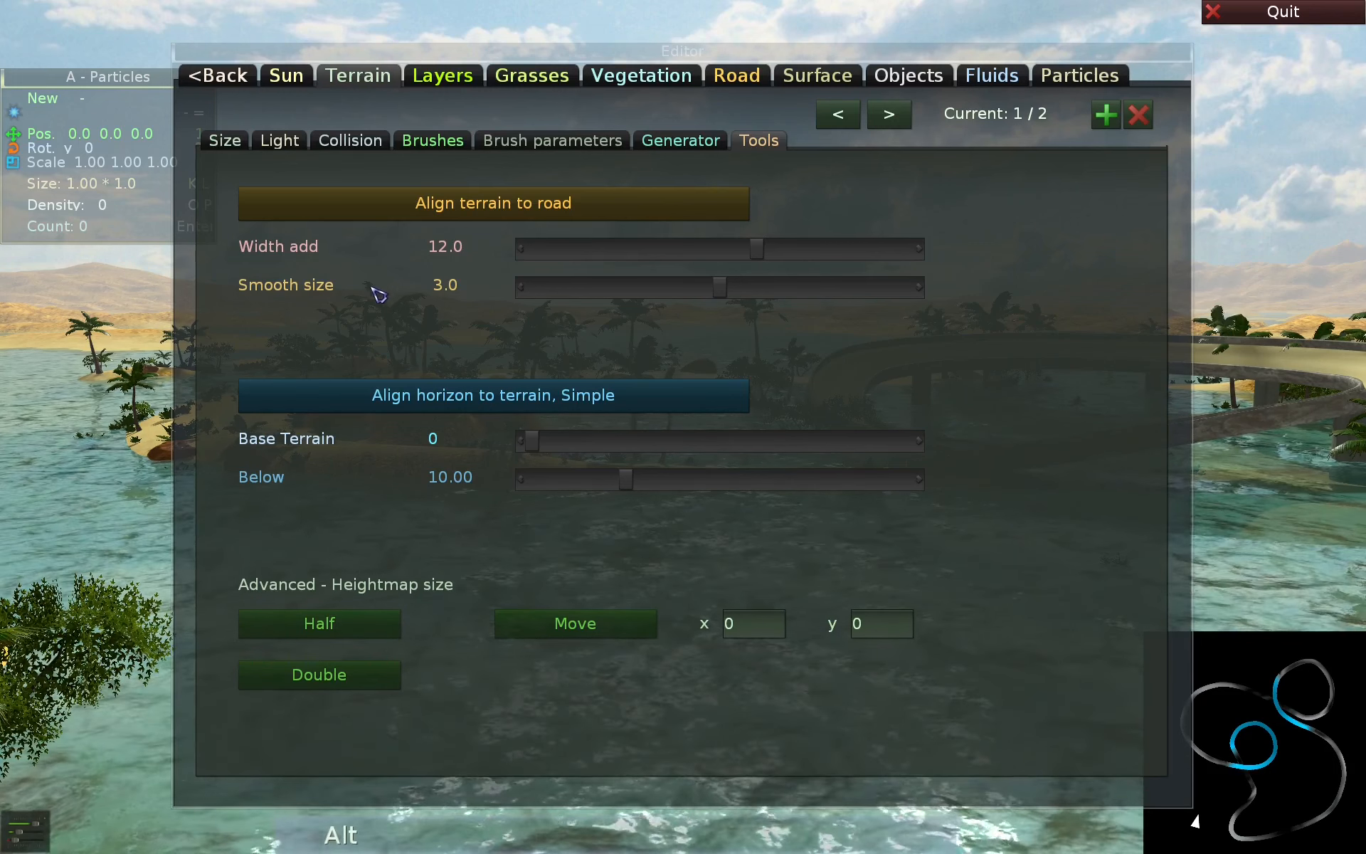
key(alt+d)
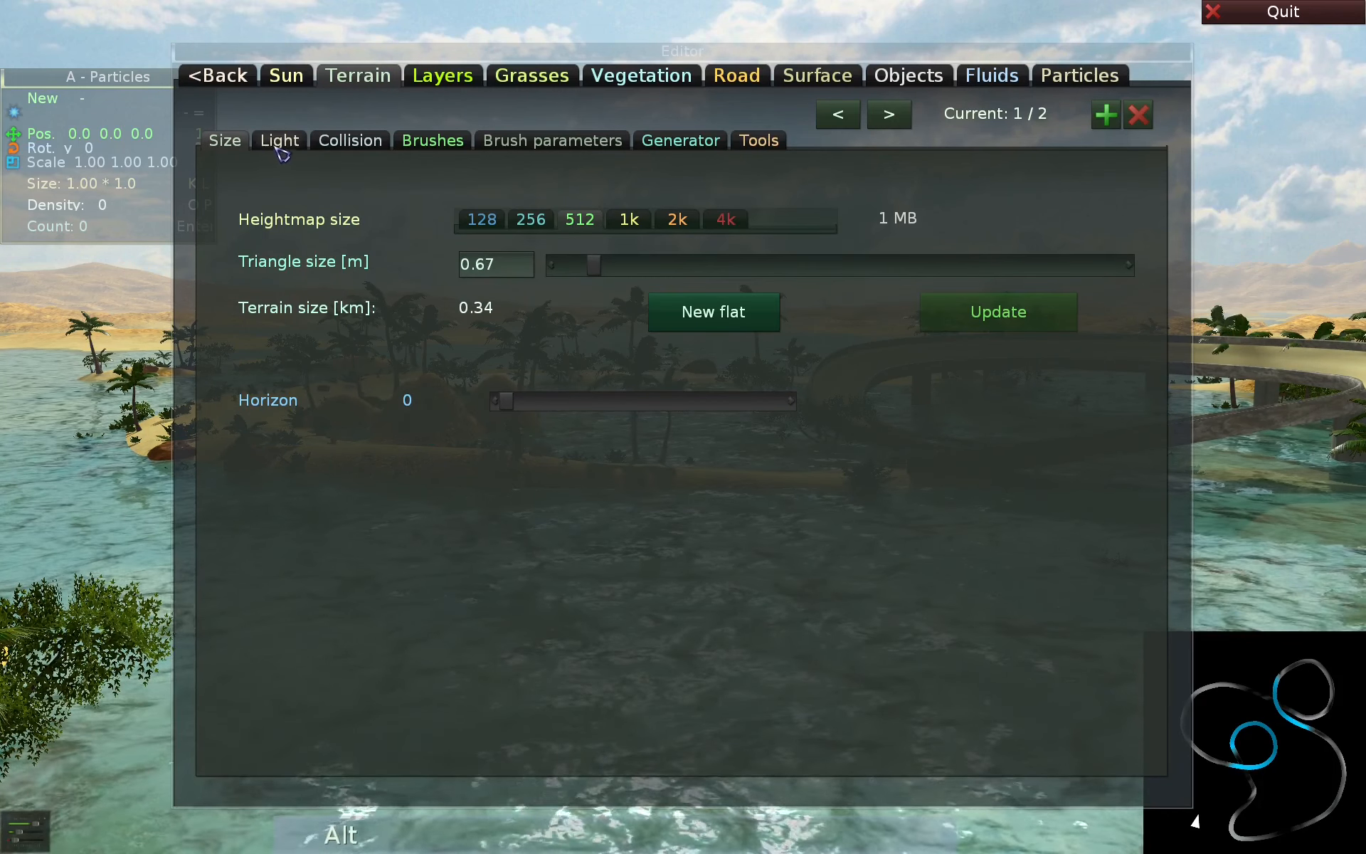
key(alt+d)
key(alt+d)
key(alt+d)
key(alt+d)
key(alt+d)
key(alt+d)
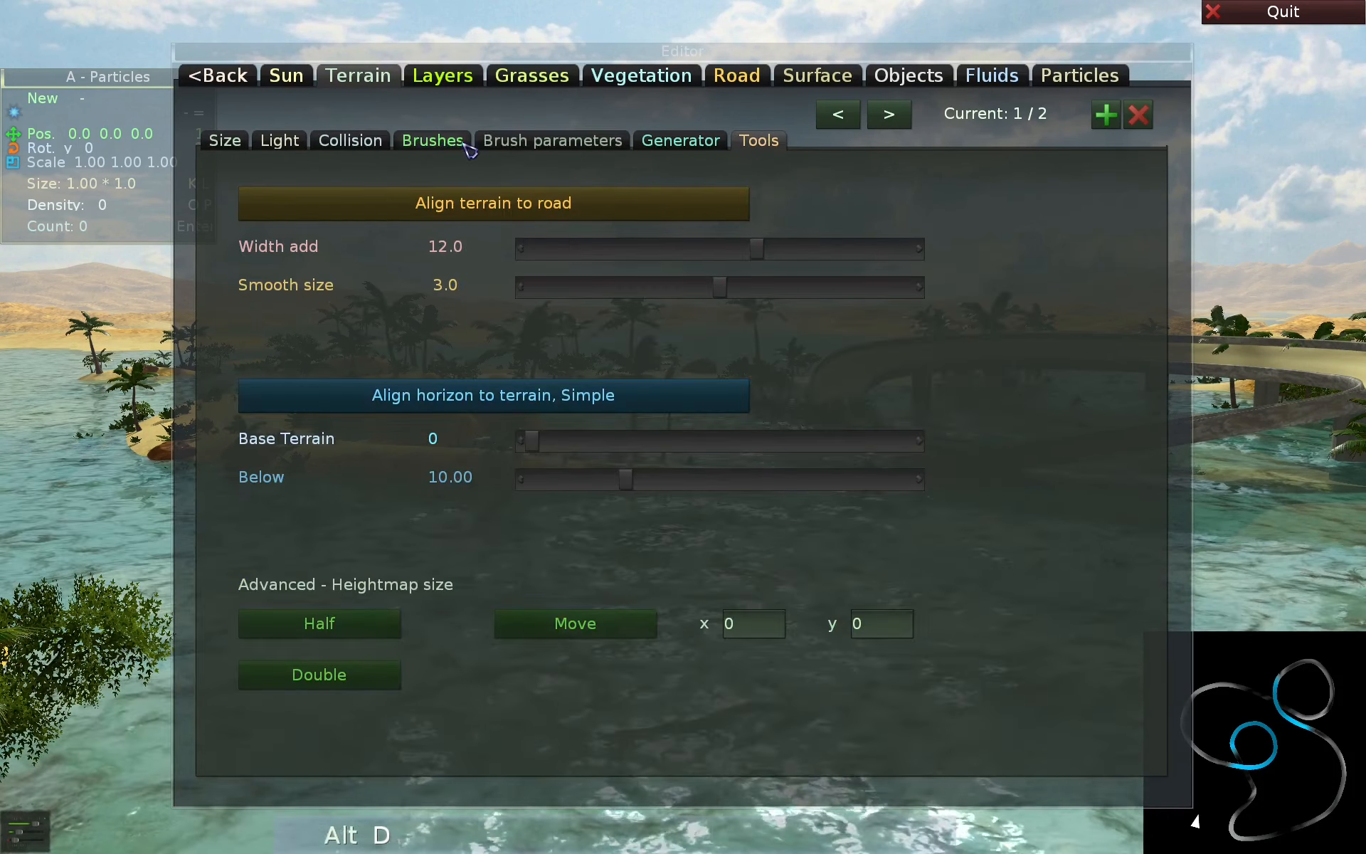
key(alt+d)
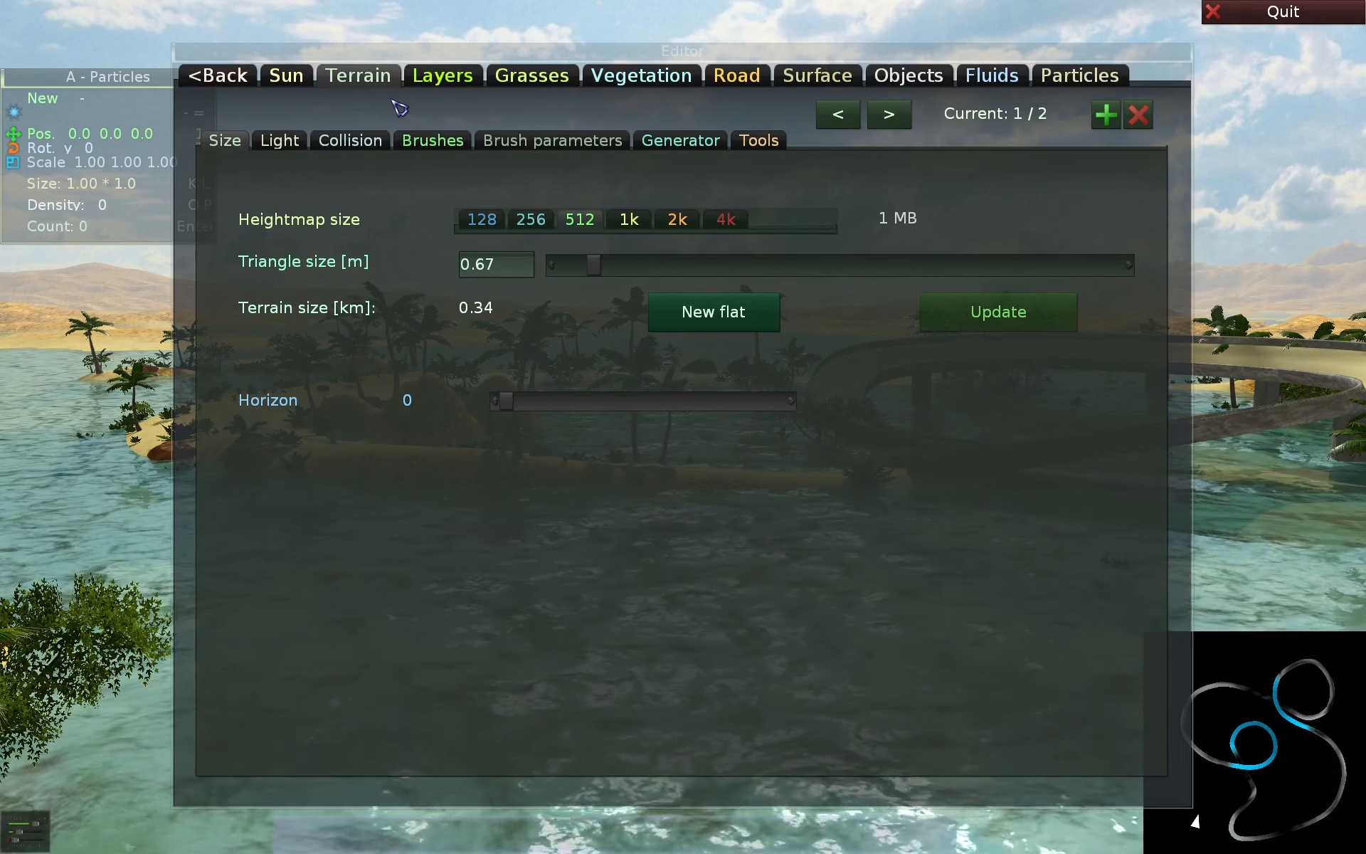
- Step through the neighbouring main pages with the previous and next page shortcuts, ending on Terrain
key(alt+t)
key(F2)
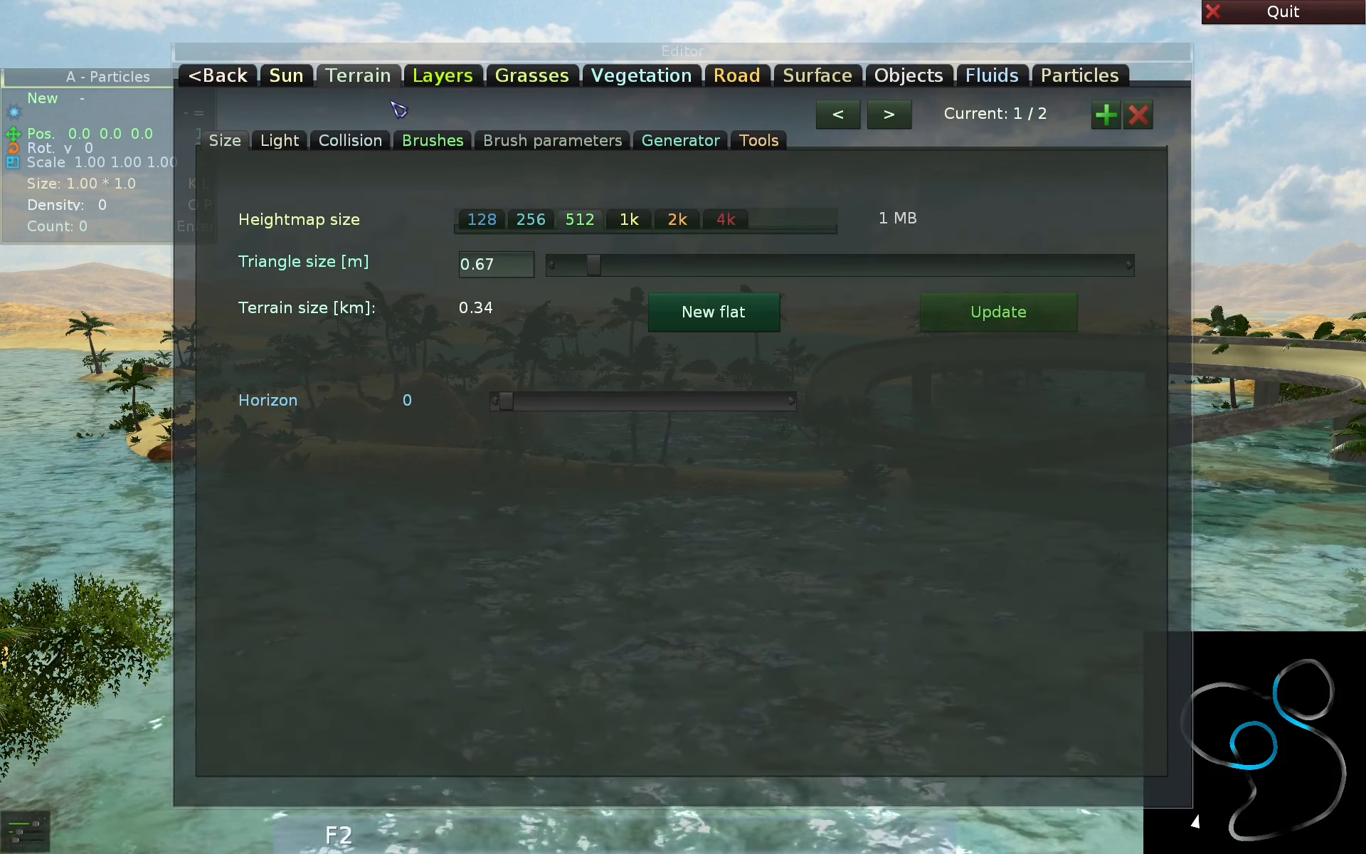
key(F2)
key(F3)
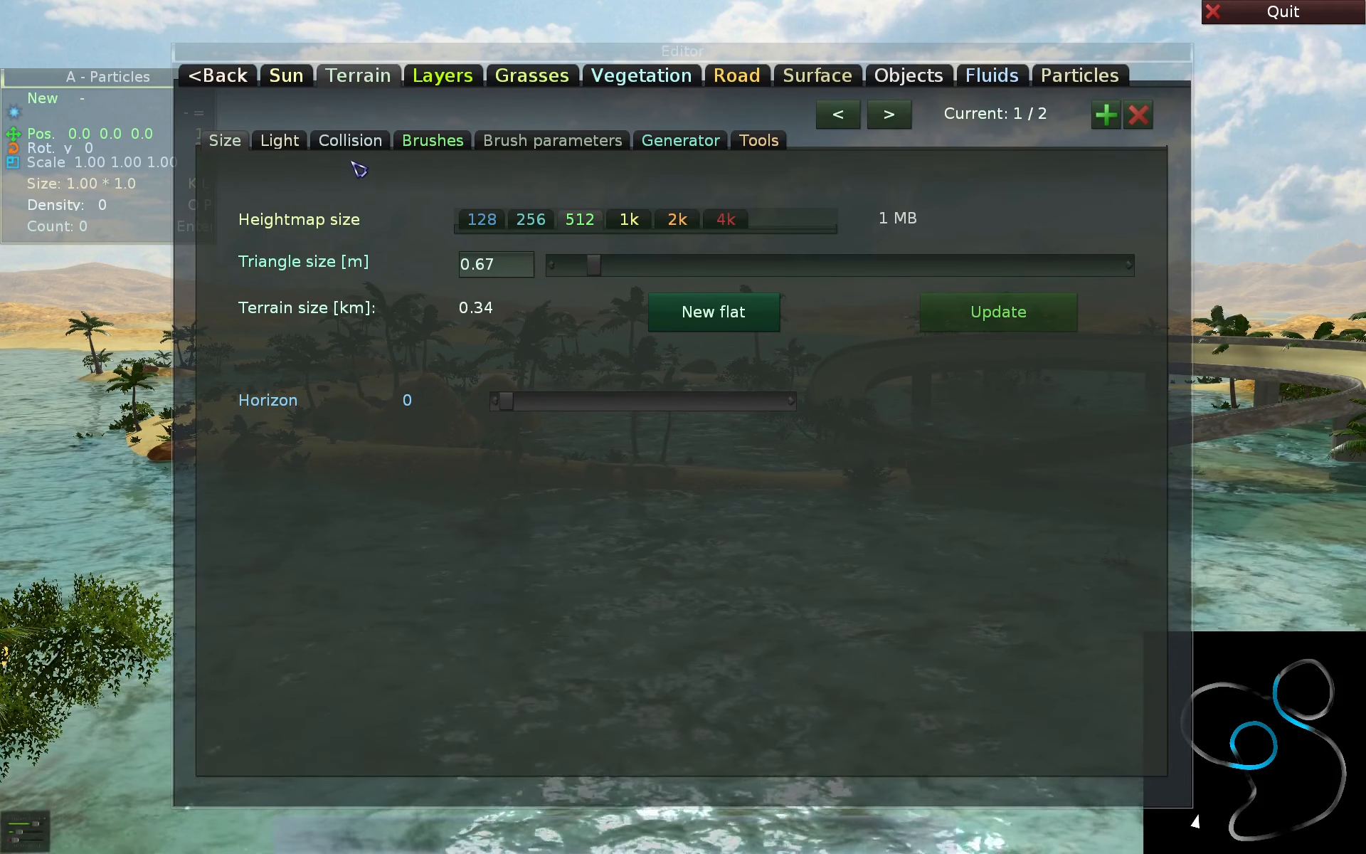
- Cycle the Terrain sub-pages forward to Brush parameters and backward to Size
key(shift+F3)
key(space)
key(space)
key(space)
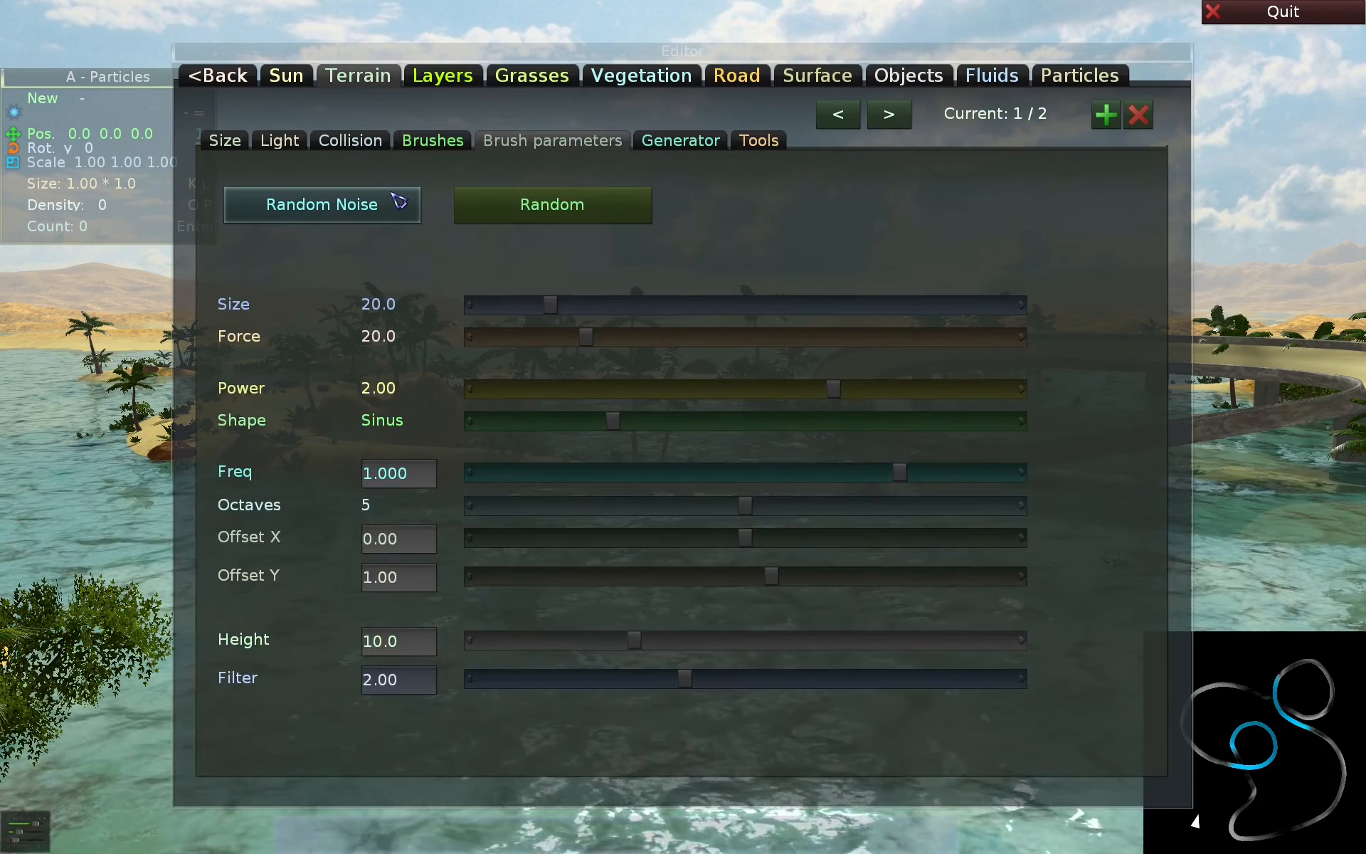
key(shift+space)
key(shift+space)
key(shift+space)
key(shift+space)
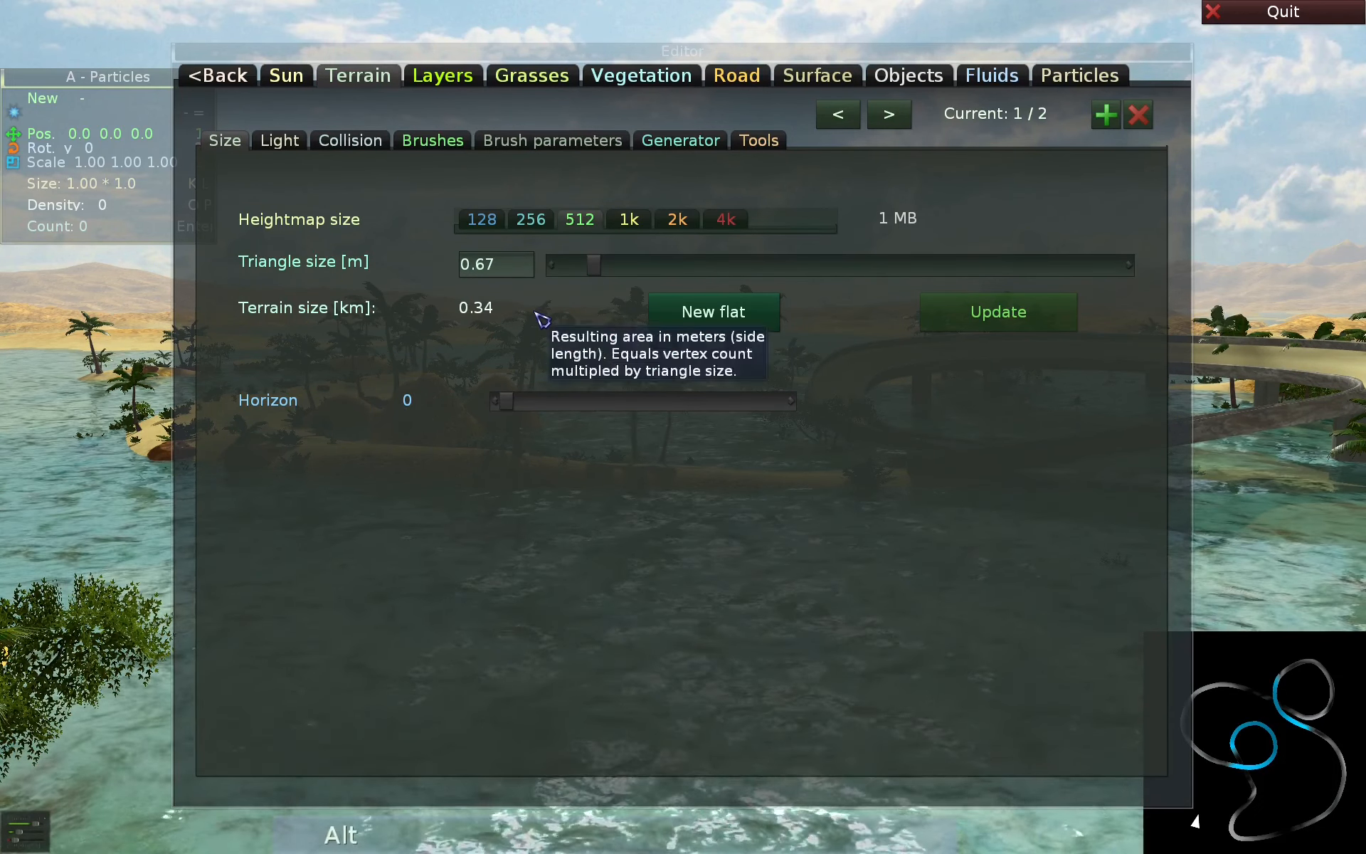
- Return to the Shortcuts help, view the terrain Brushes page by quick access, and go back to the help
key(alt+i)
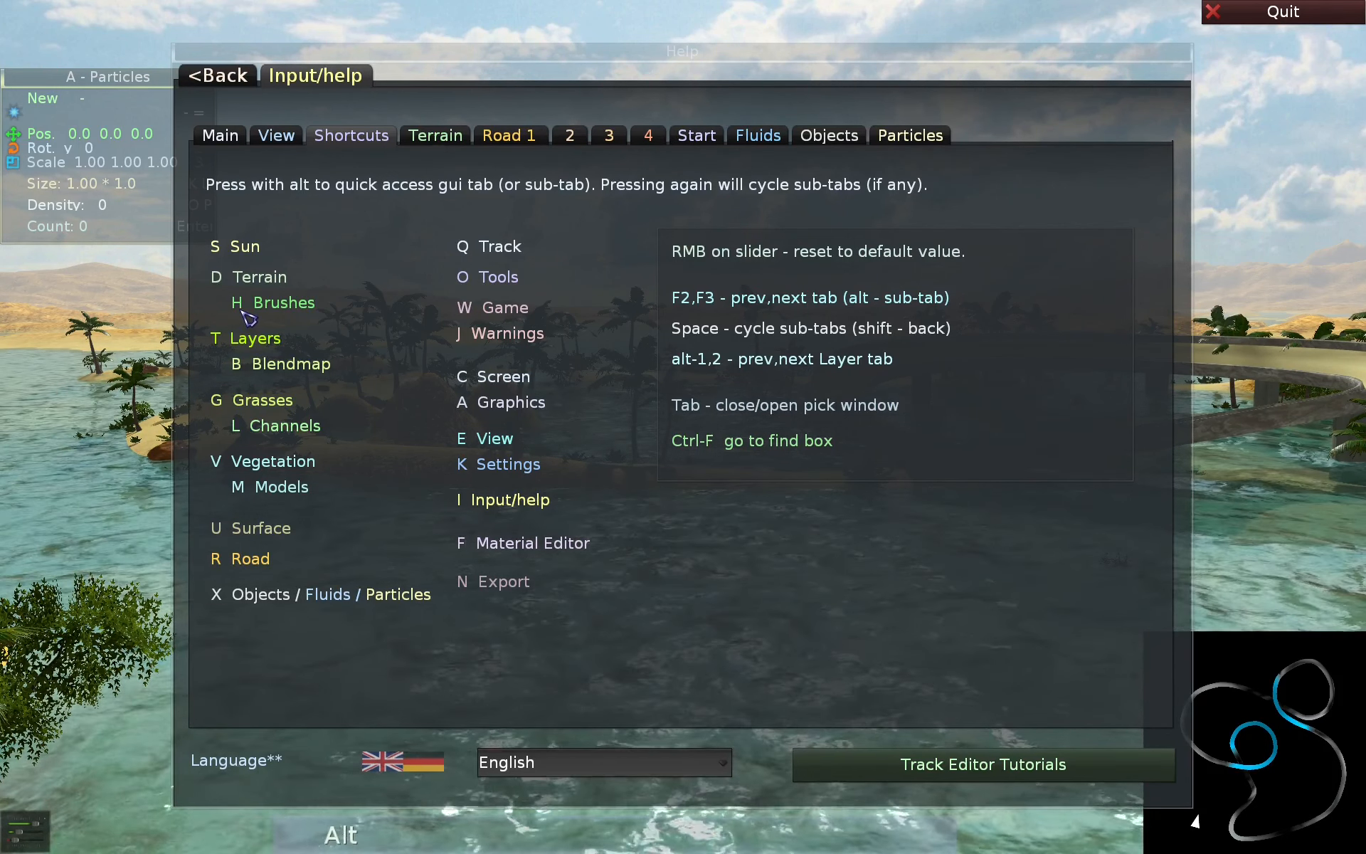
key(alt+h)
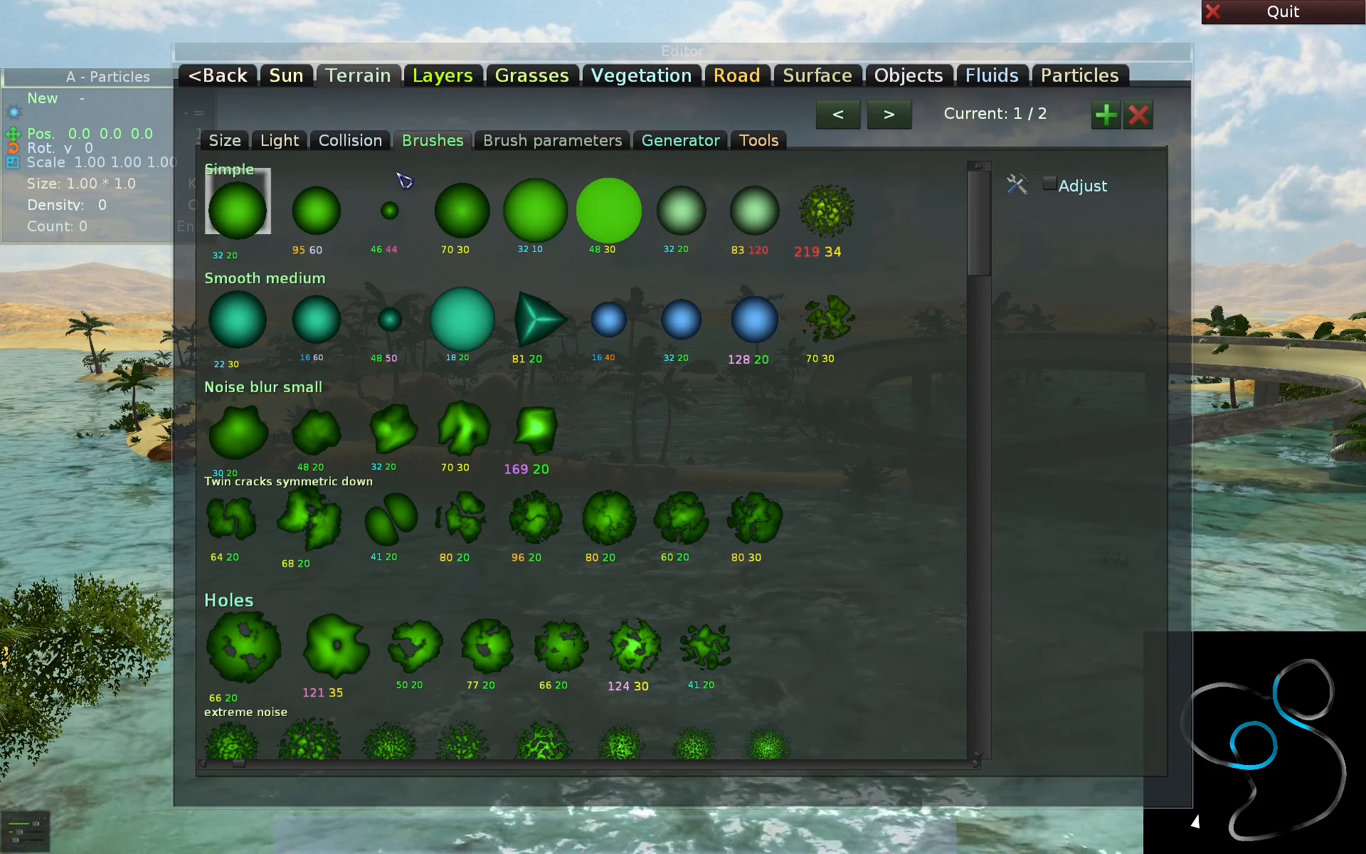
key(alt+i)
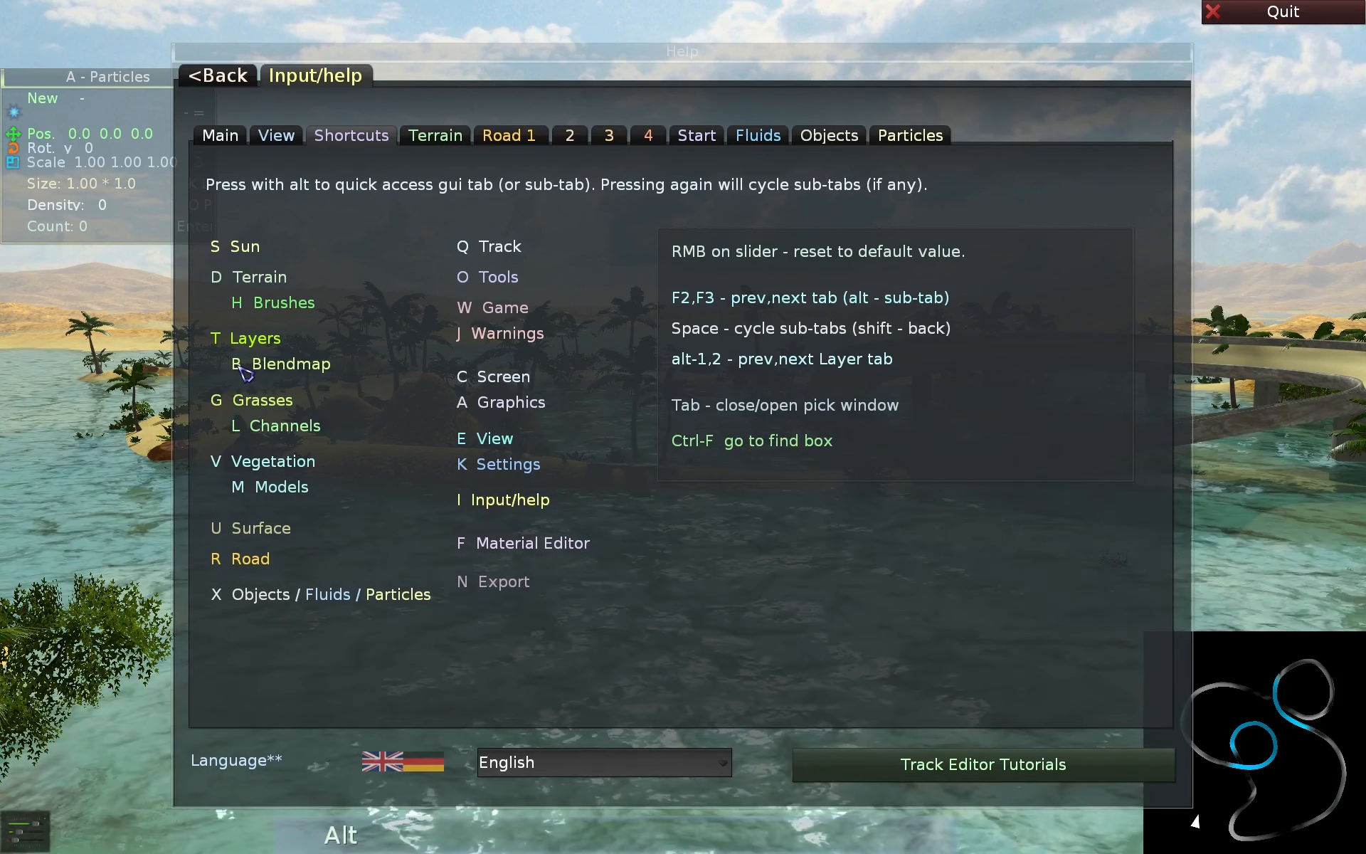
- Open the Layers page's Blendmap section by quick access and cycle to its Noise sub-page
key(alt+b)
key(space)
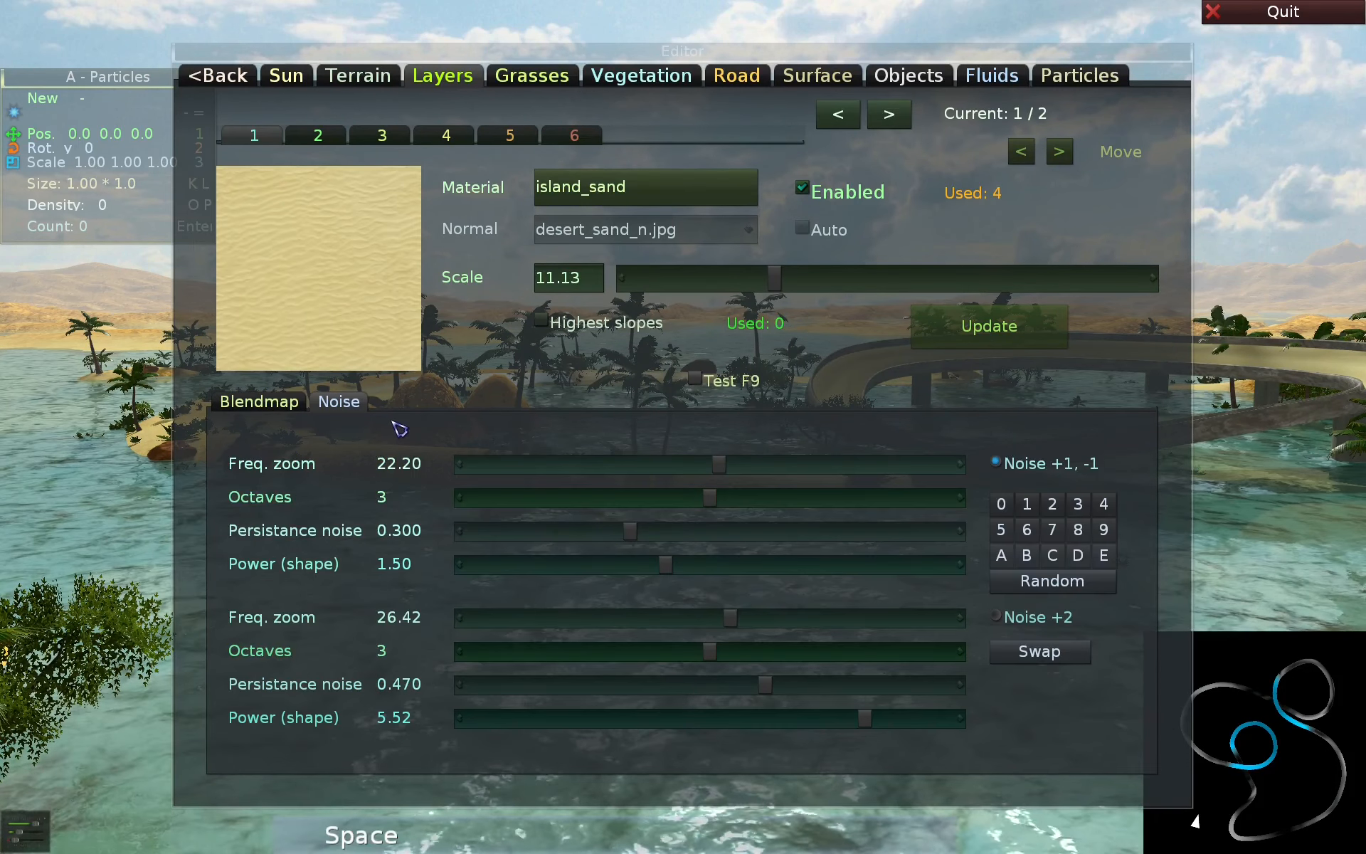
key(space)
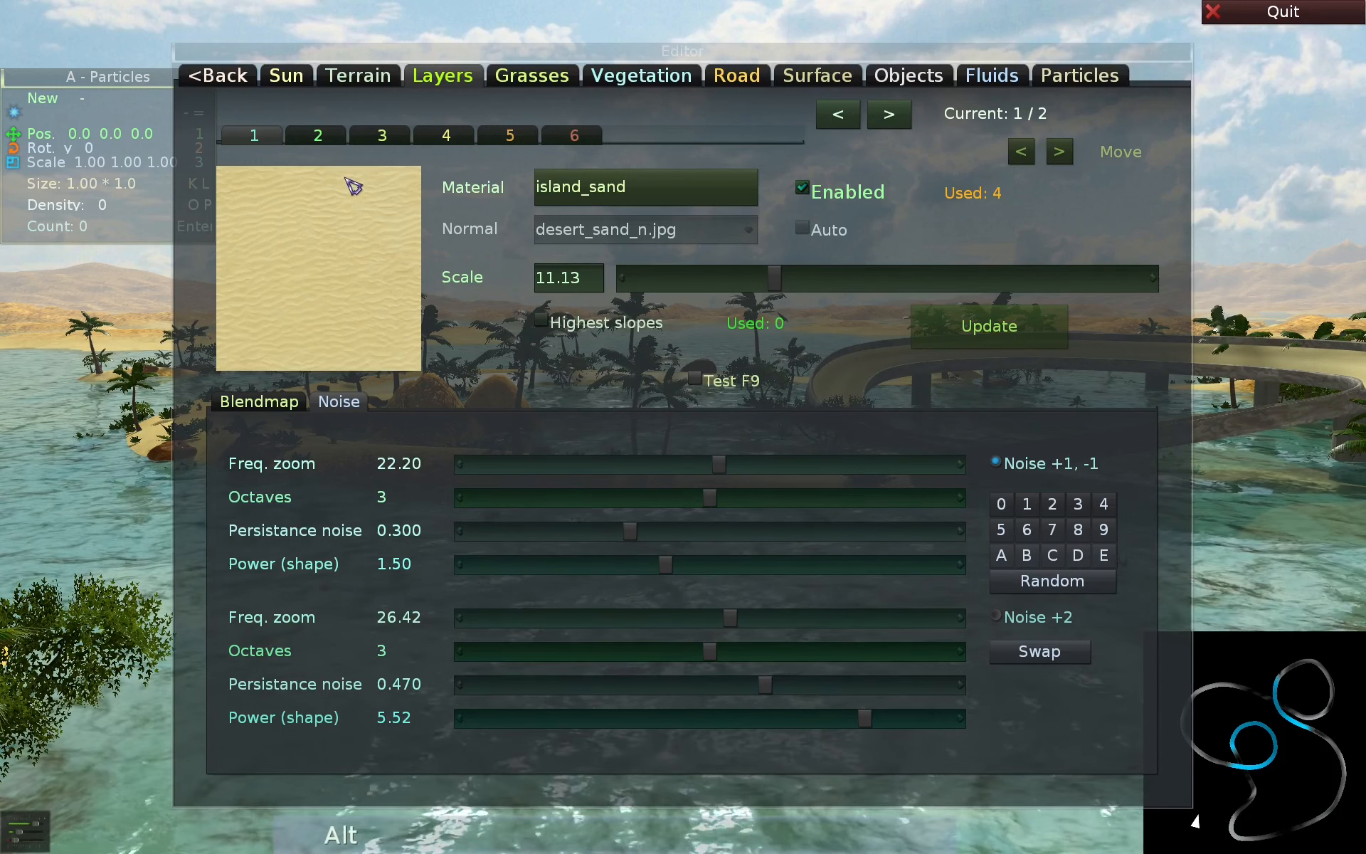
- Step forward through the terrain layers and back to layer 1 with the layer shortcuts
key(alt+2)
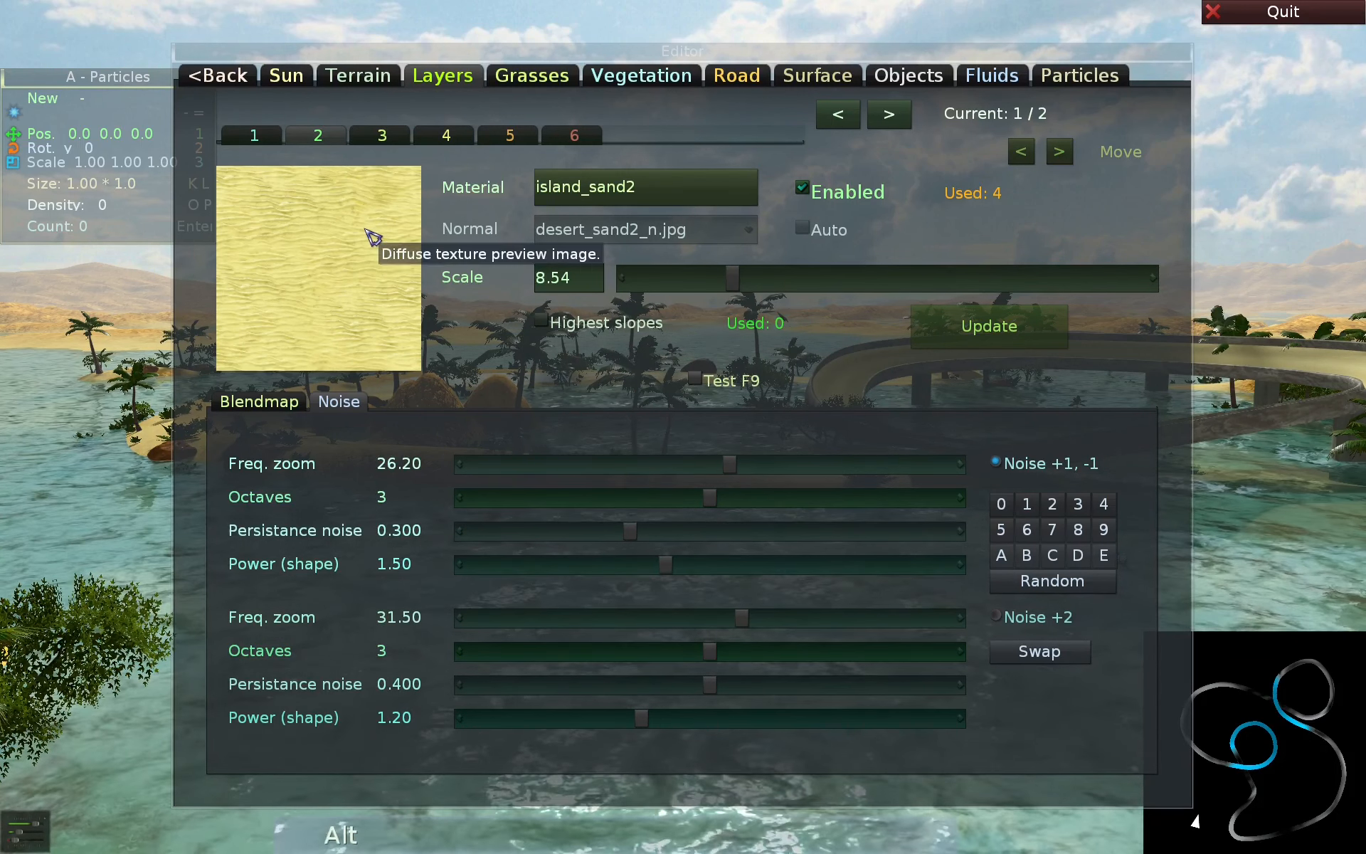
key(alt+3)
key(alt+2)
key(alt+1)
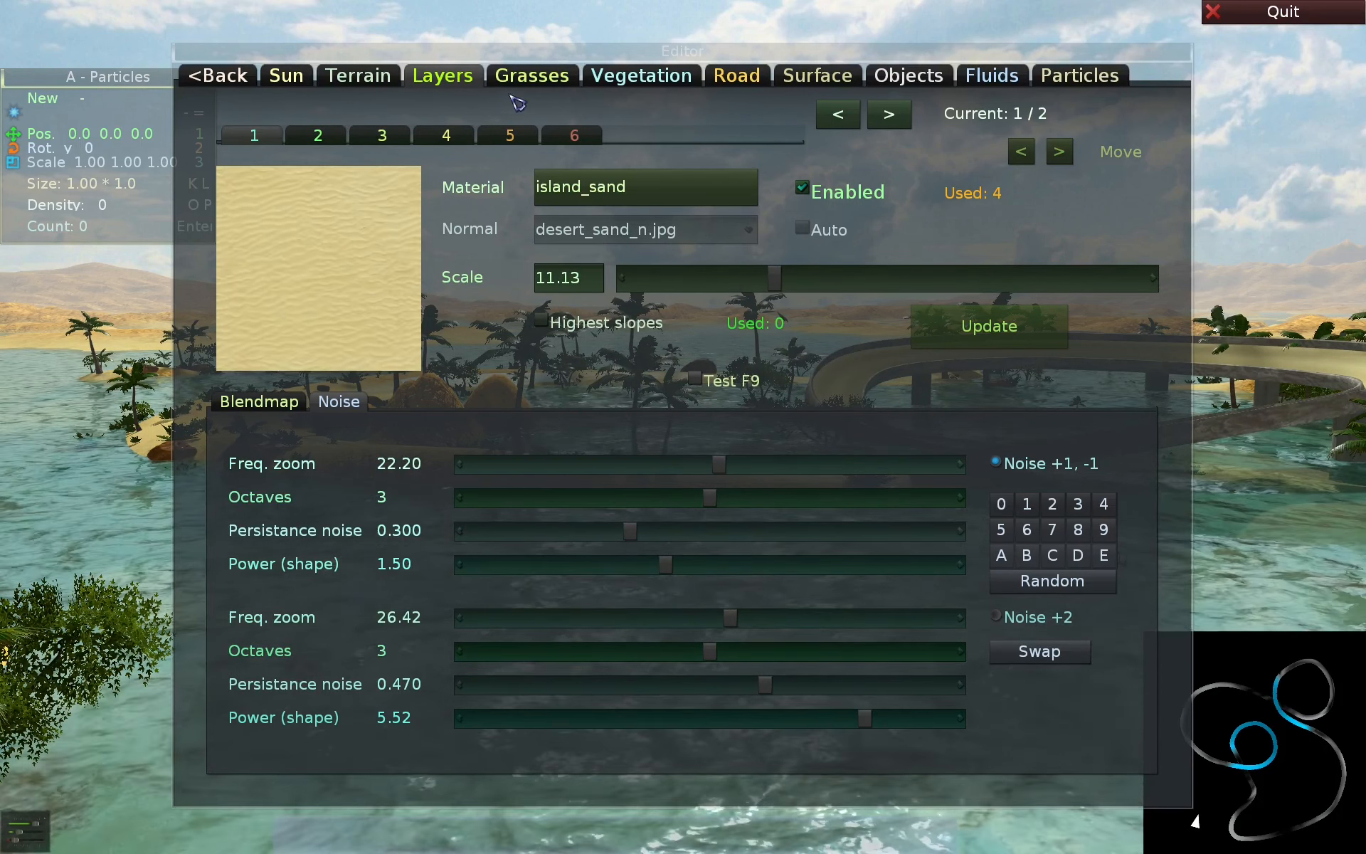
- Open the Grasses page and step through its grass layers, and step through the channels on its Channels sub-page
click(539, 79)
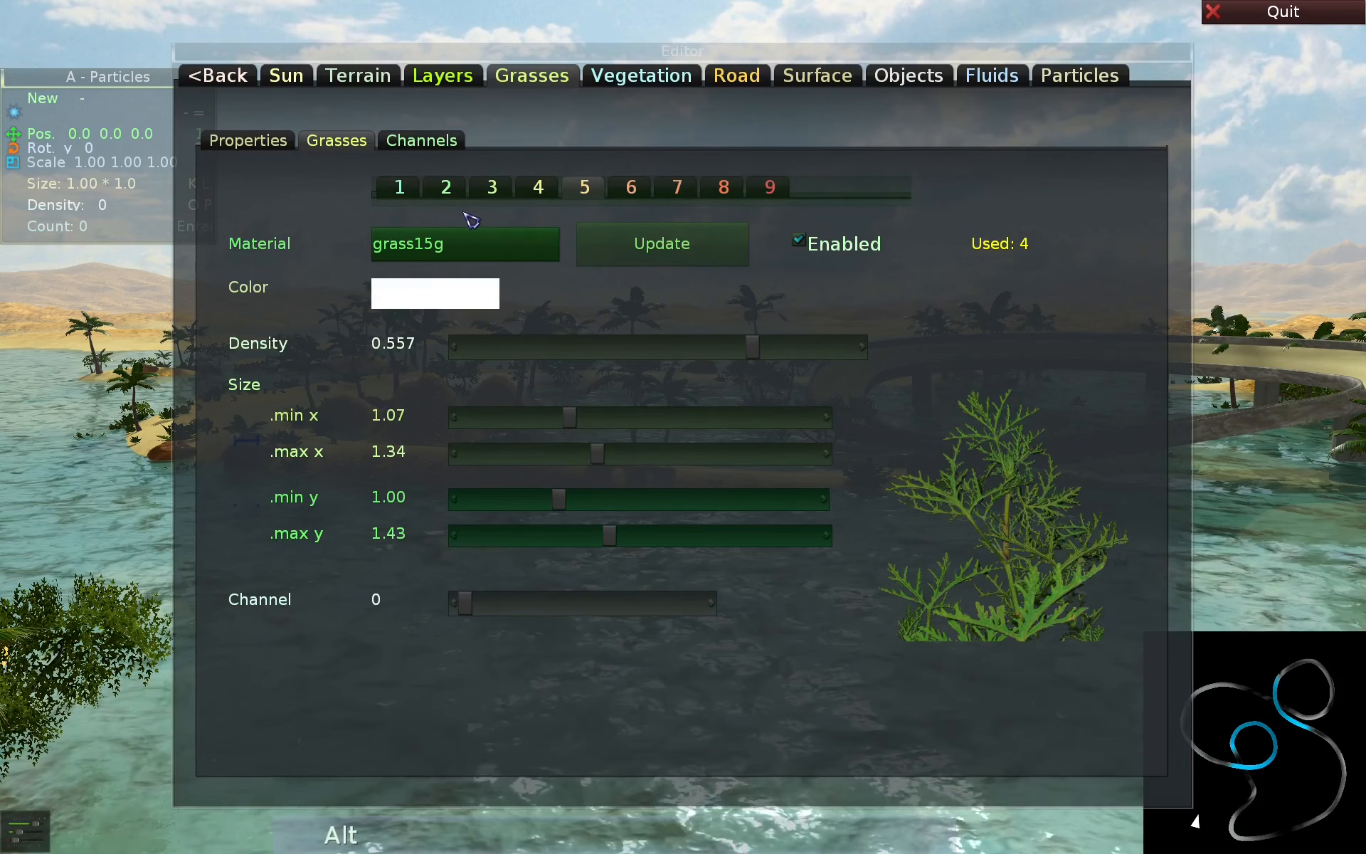
key(alt+1)
key(alt+1)
key(alt+1)
click(432, 142)
key(alt+2)
key(alt+2)
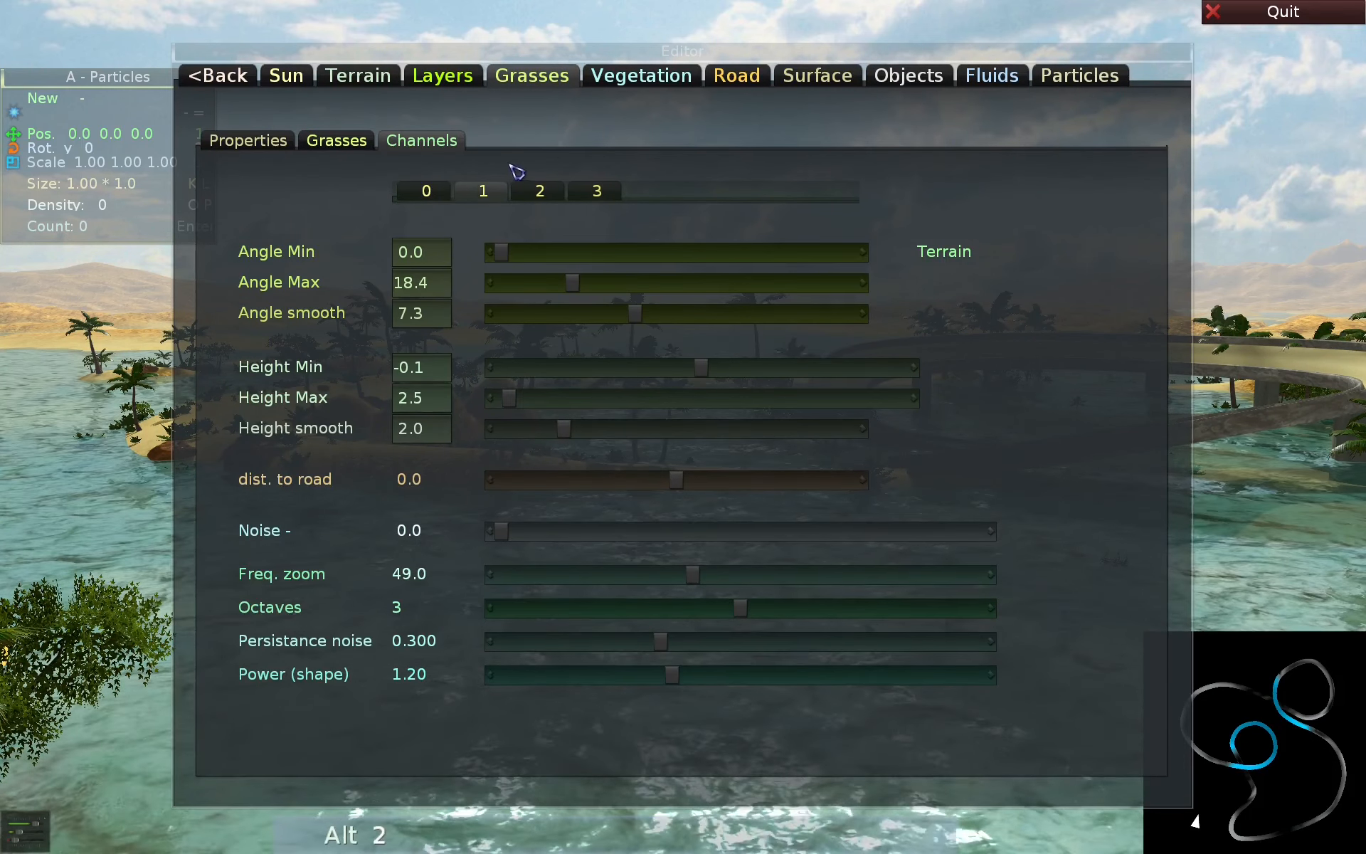
- Open the Models sub-page of Vegetation and step forward through the models to number 4, farn2
click(633, 80)
click(354, 145)
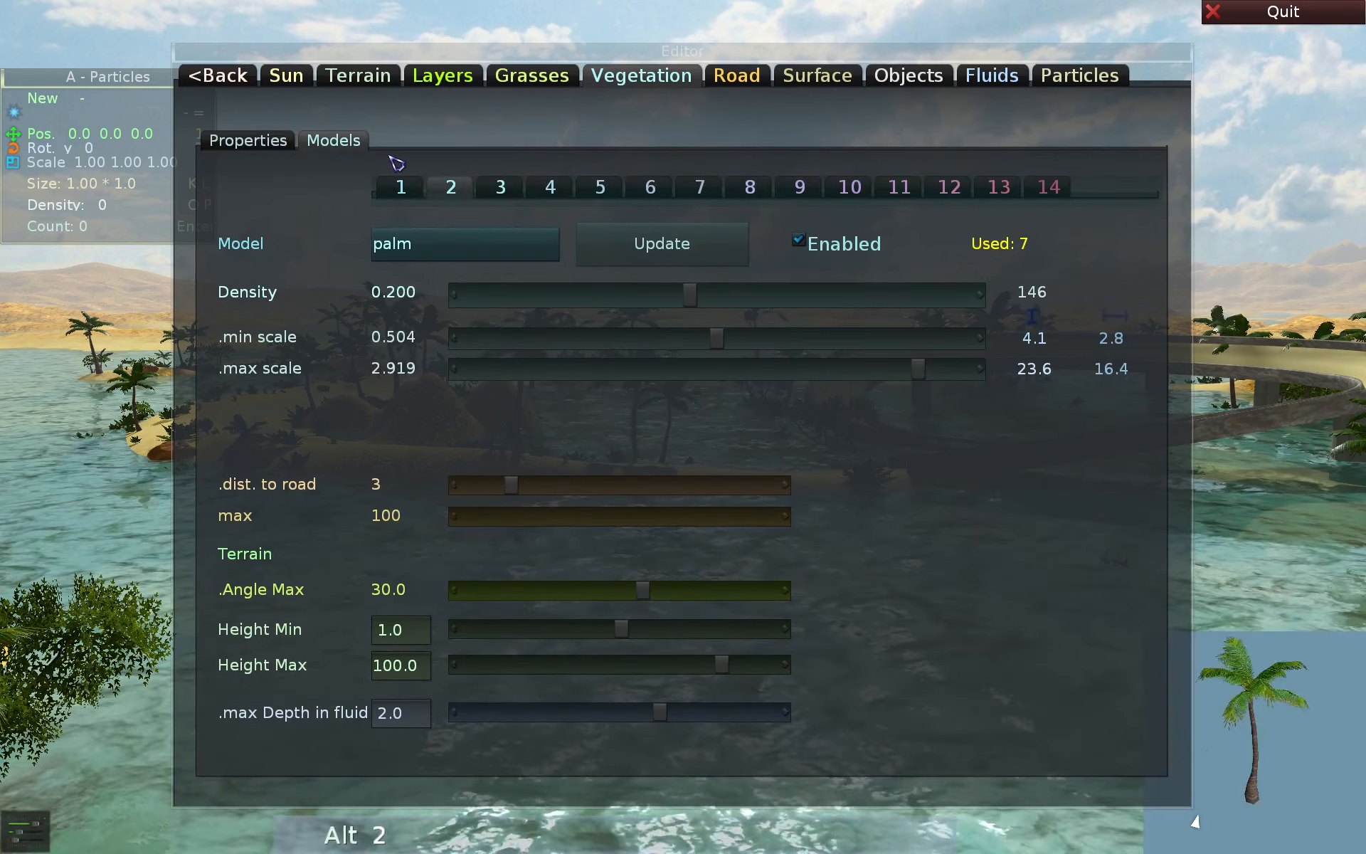
key(alt+2)
key(alt+2)
key(alt+2)
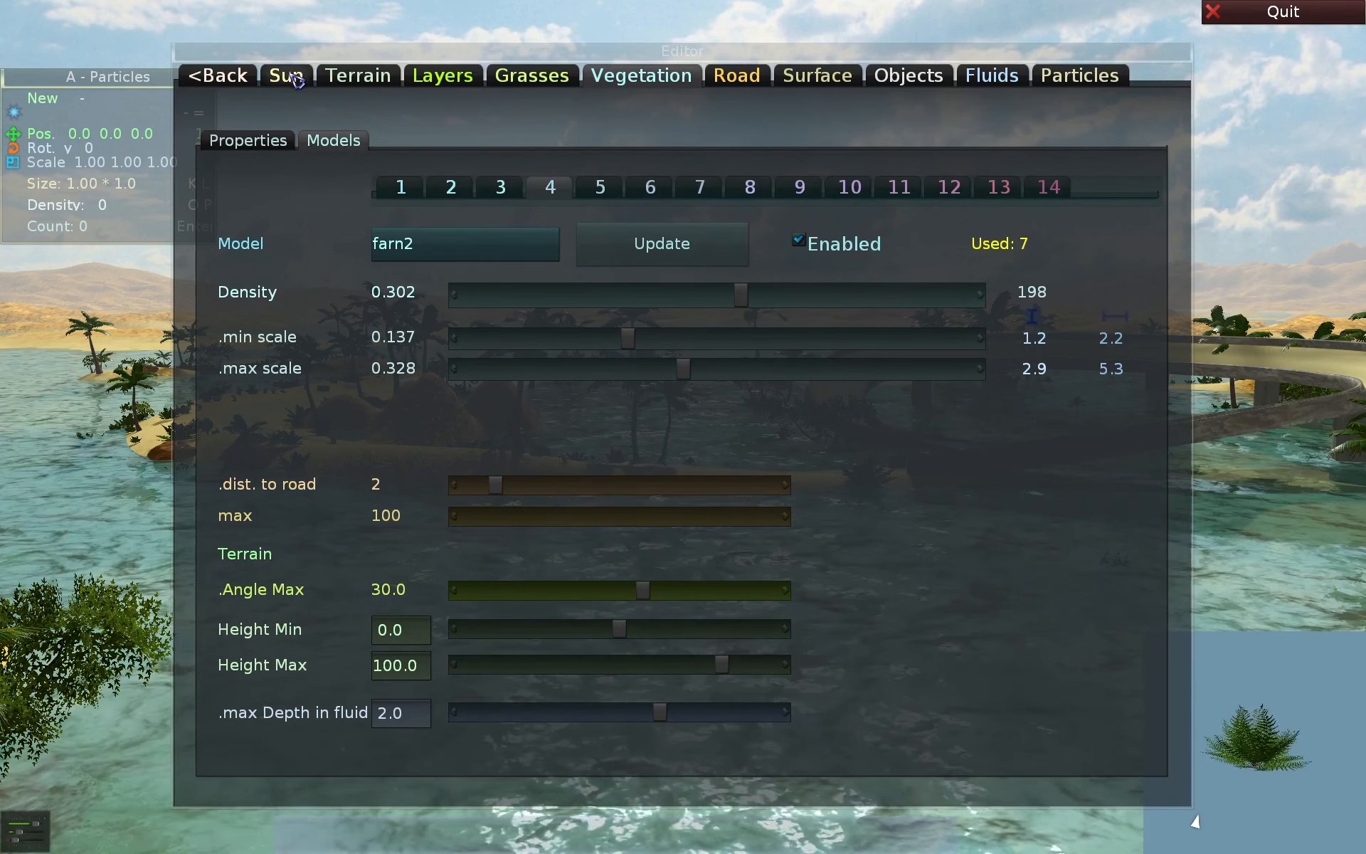
- Go back to the Shortcuts help and jump from it to the terrain Brushes page
key(alt+i)
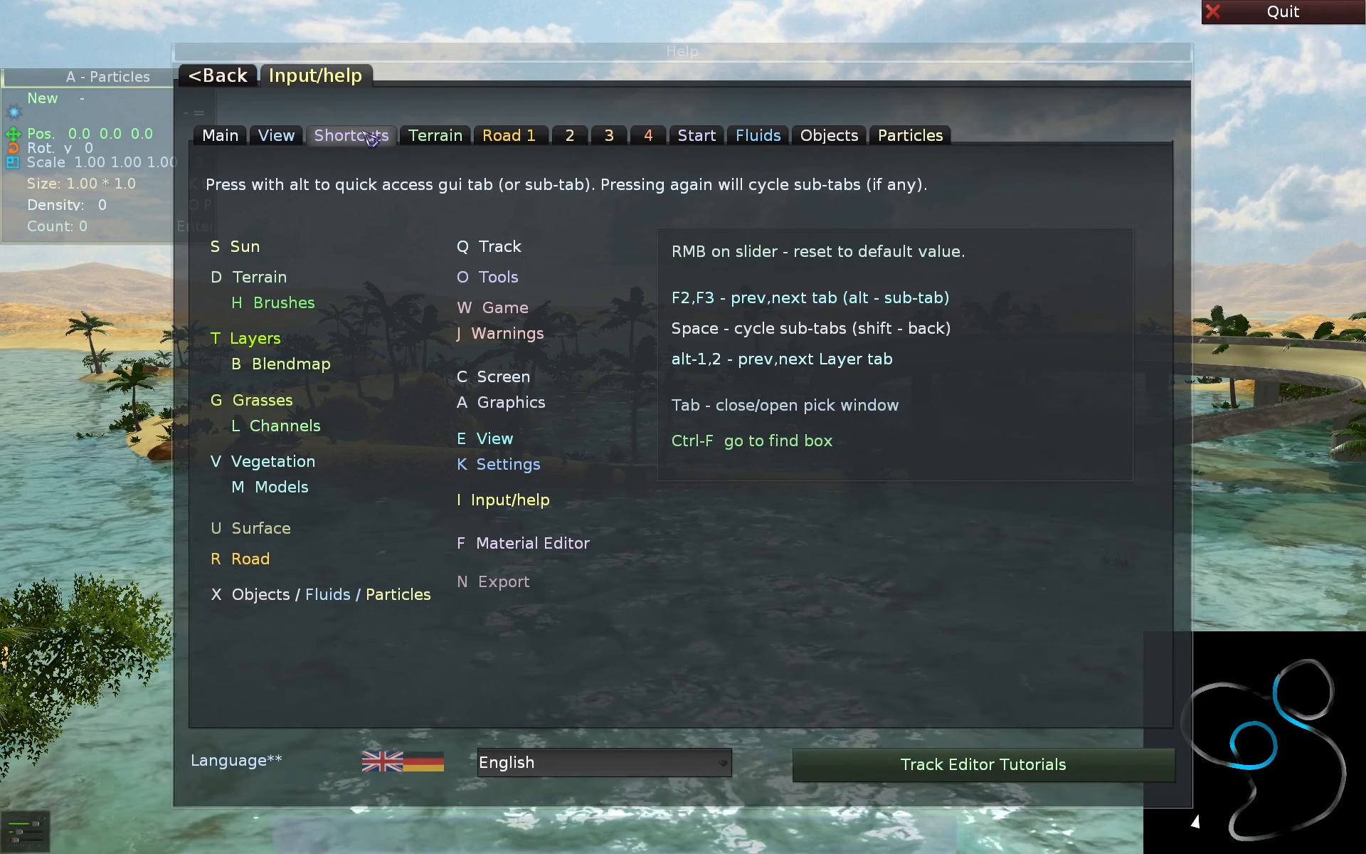
key(alt)
key(alt+h)
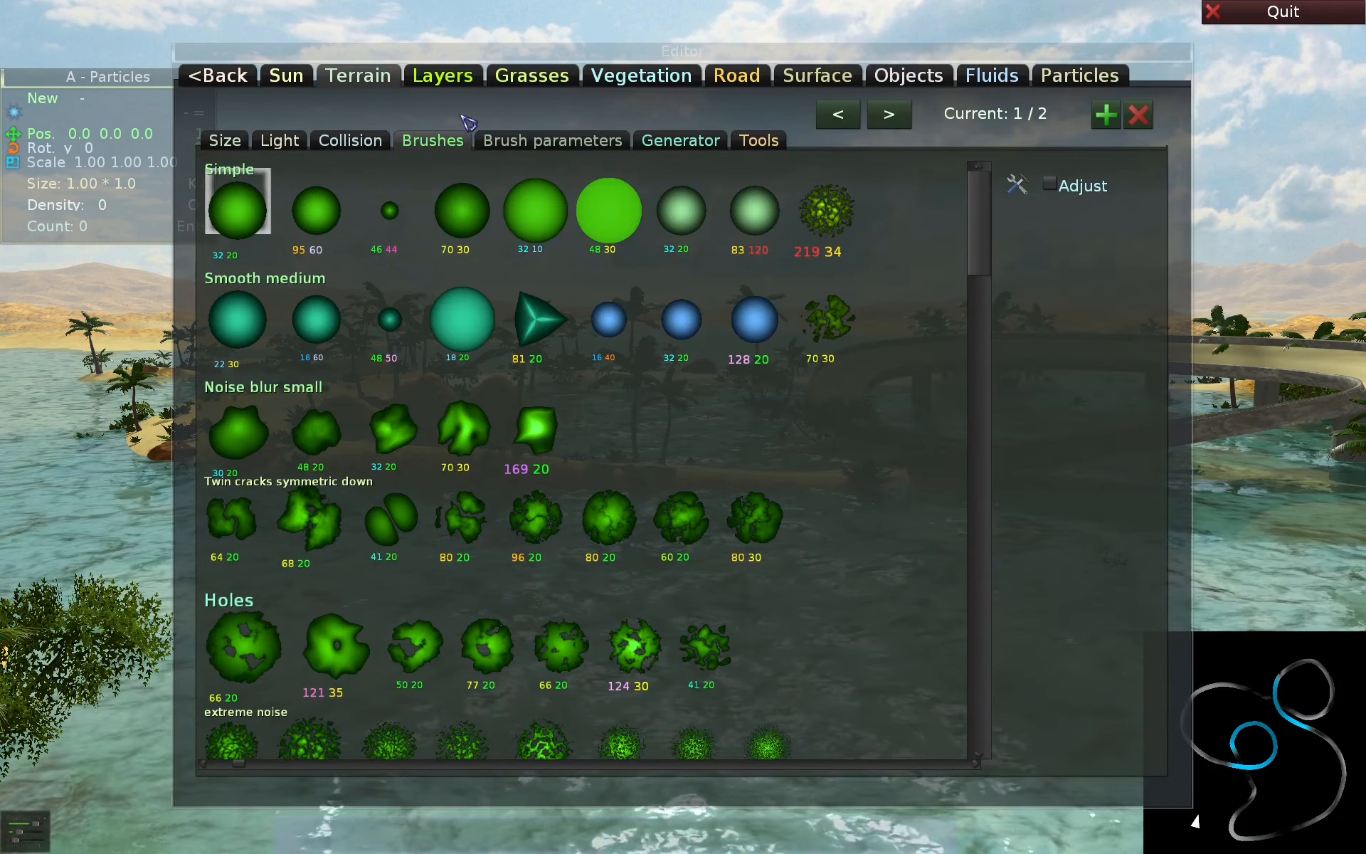
- Go to the Layers page and open and close the material pick list of terrain layer 1
click(444, 77)
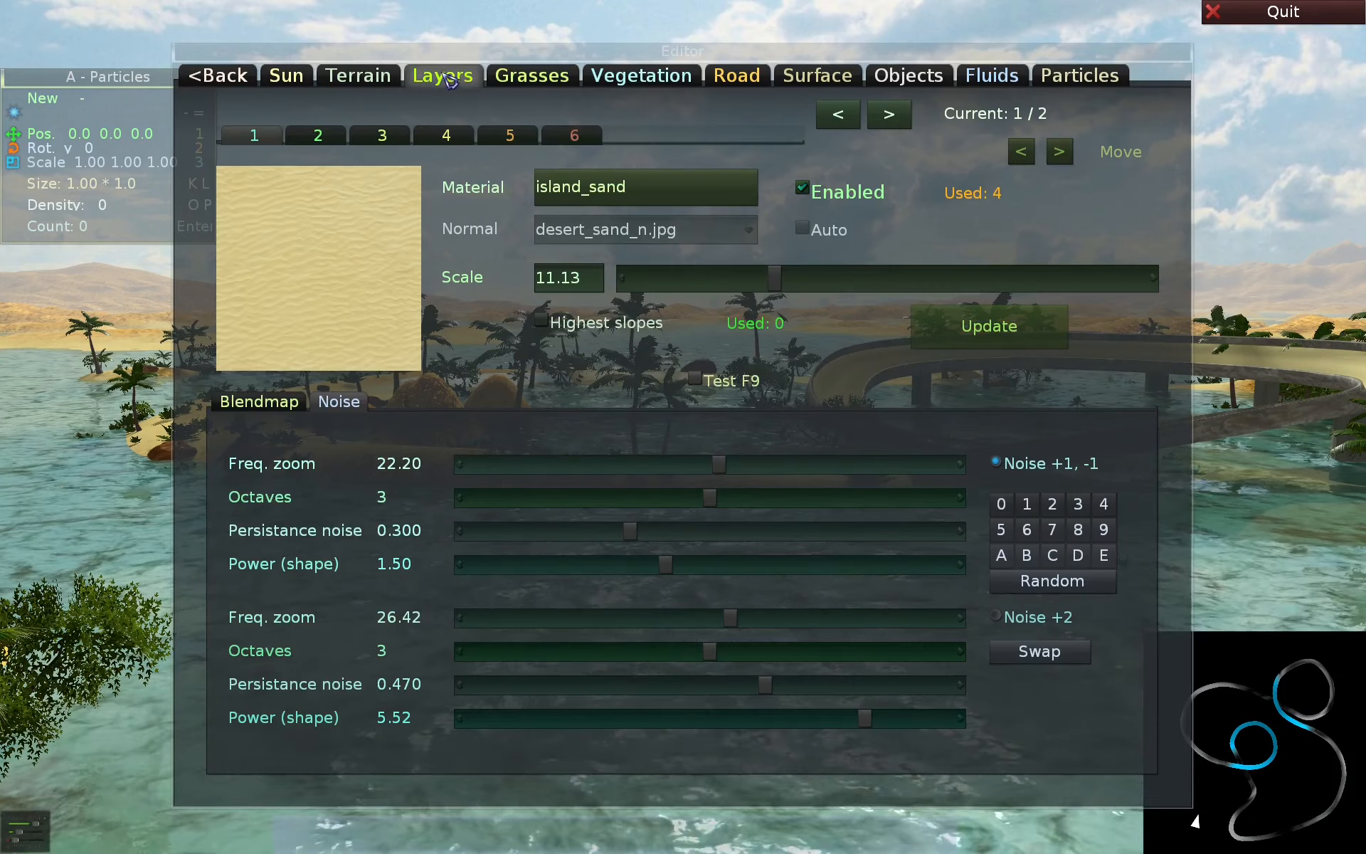
click(596, 194)
key(Tab)
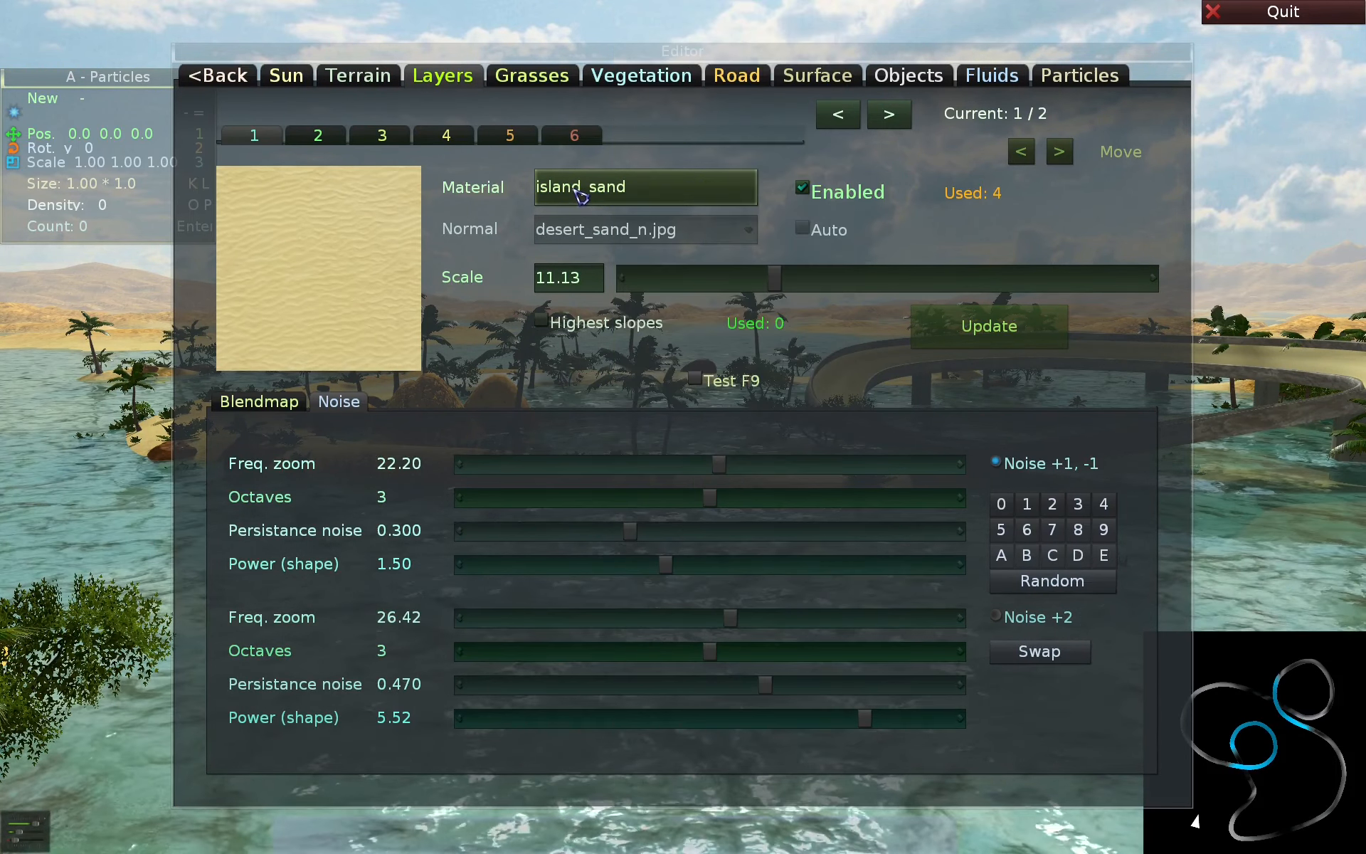
key(Tab)
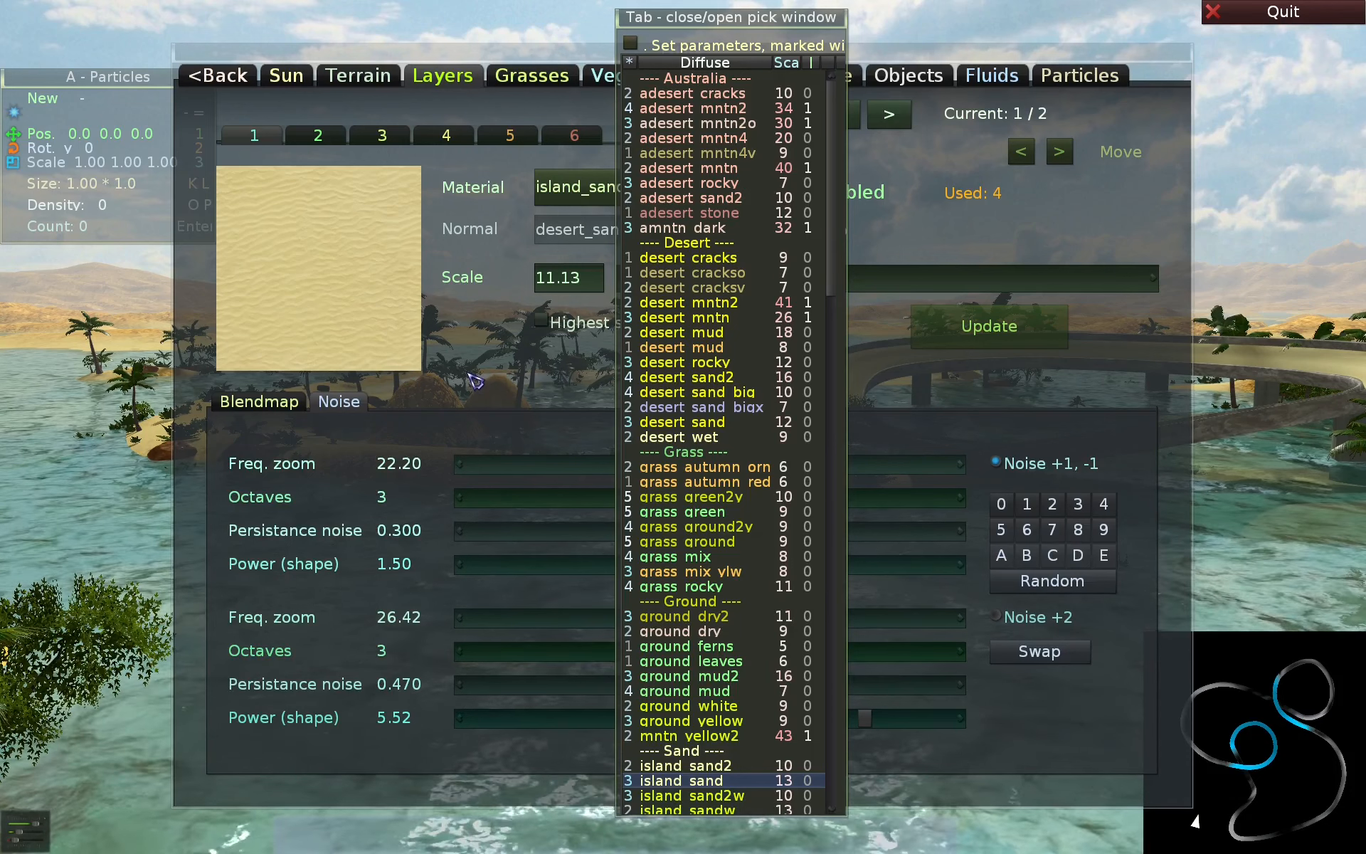
key(Tab)
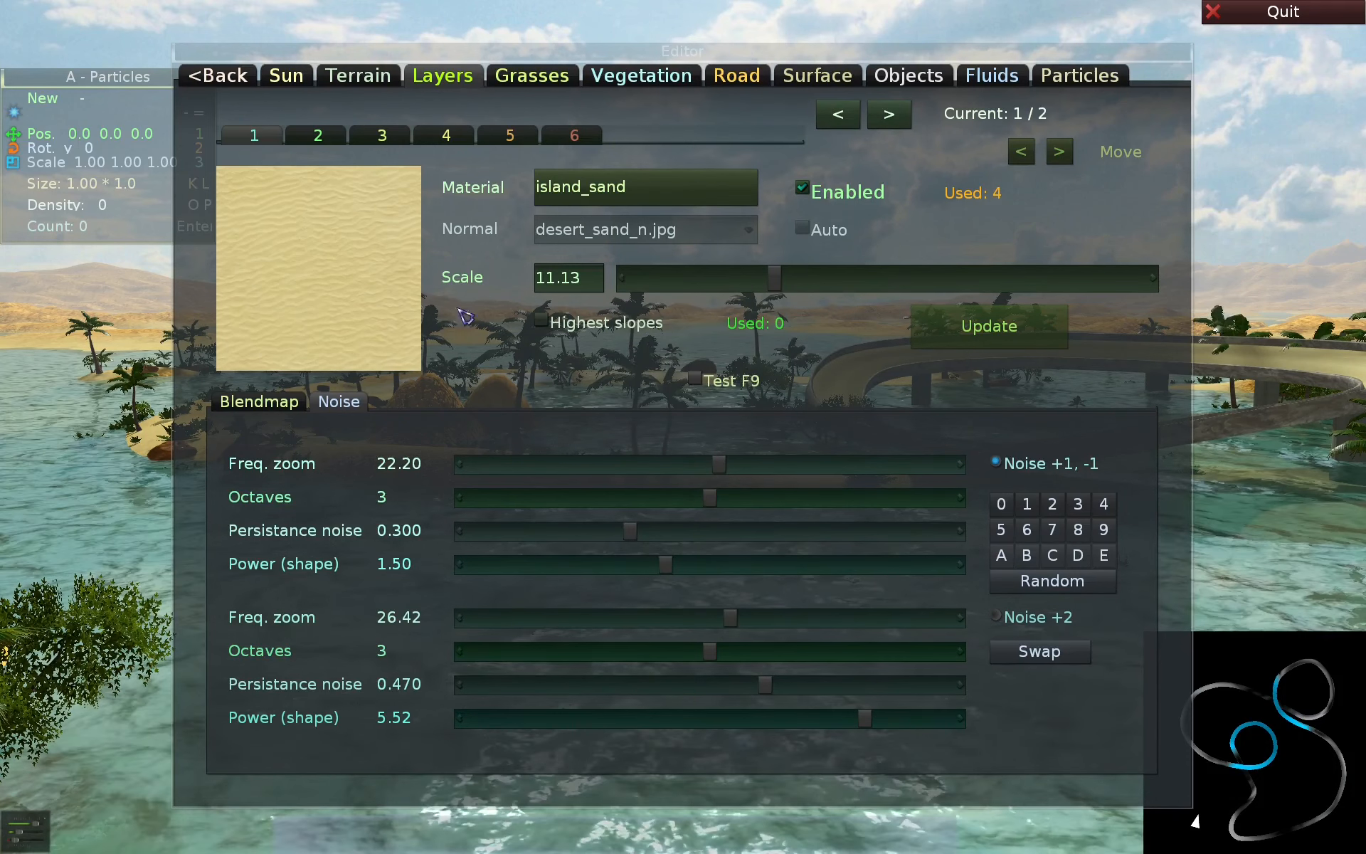
- Open and close the grass material pick list on the Grasses page and the model pick list on the Vegetation page
click(530, 78)
click(313, 151)
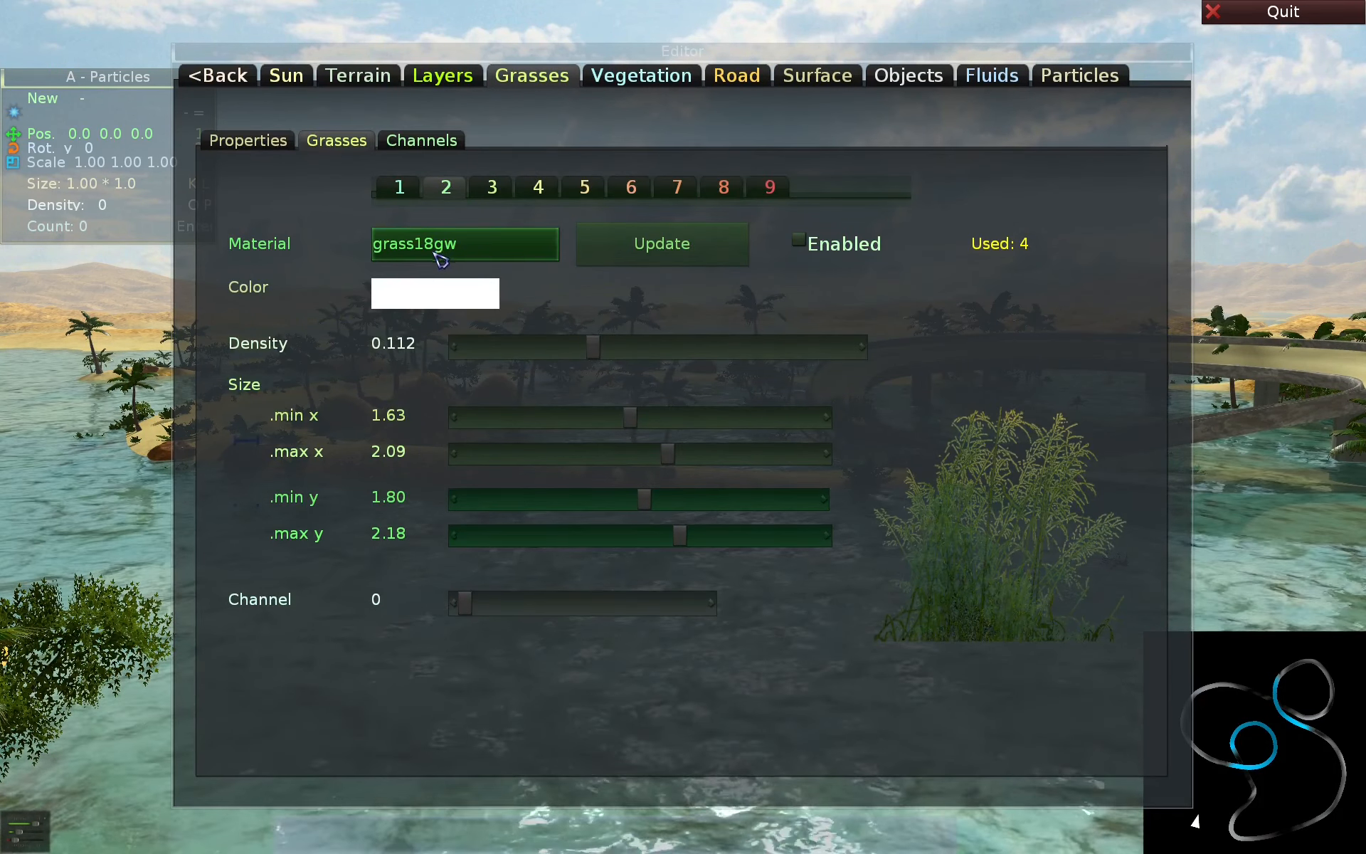
key(Tab)
key(Tab)
click(633, 77)
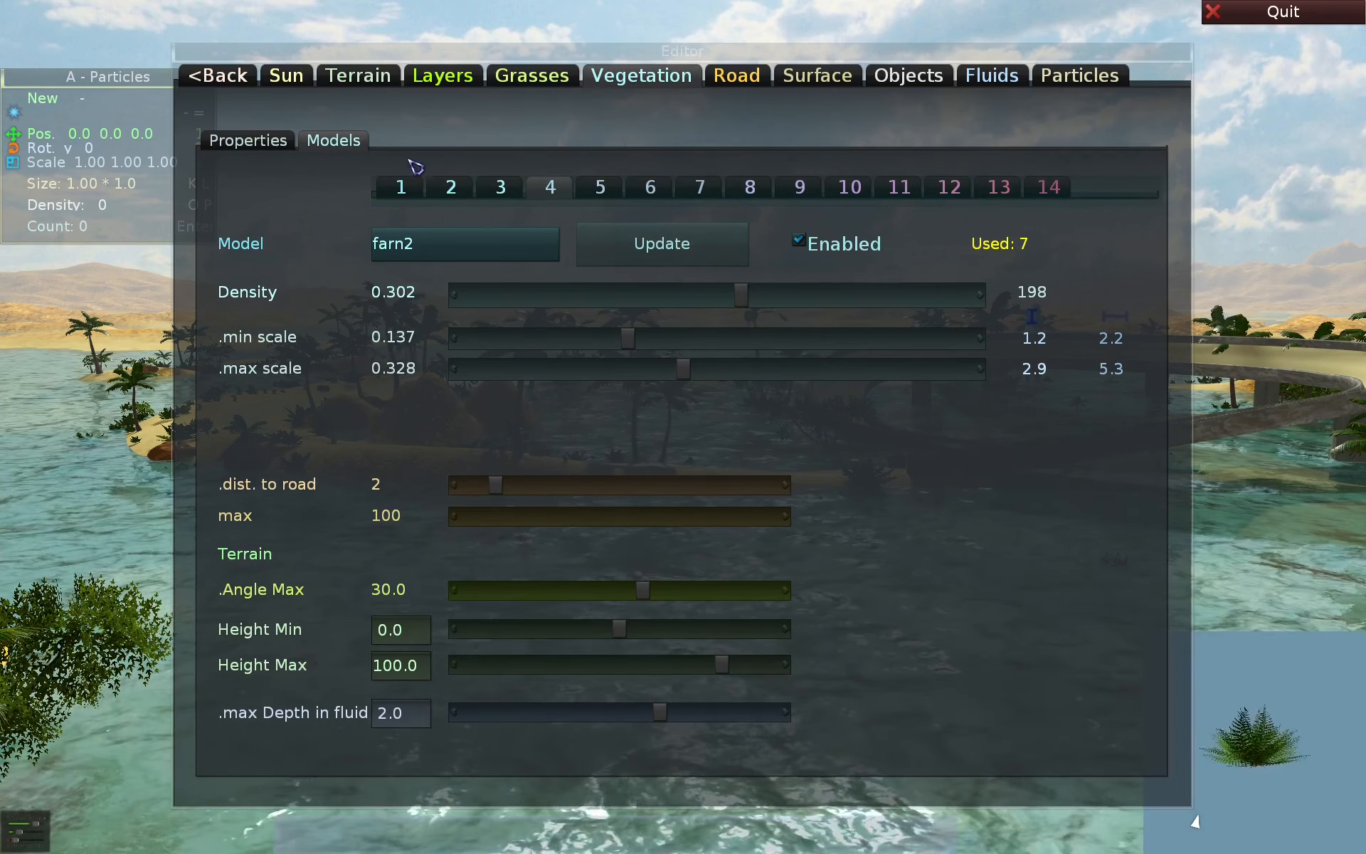
- Show and close the sky pick list on the Sun page, and return to the Shortcuts help
key(Tab)
key(Tab)
click(286, 76)
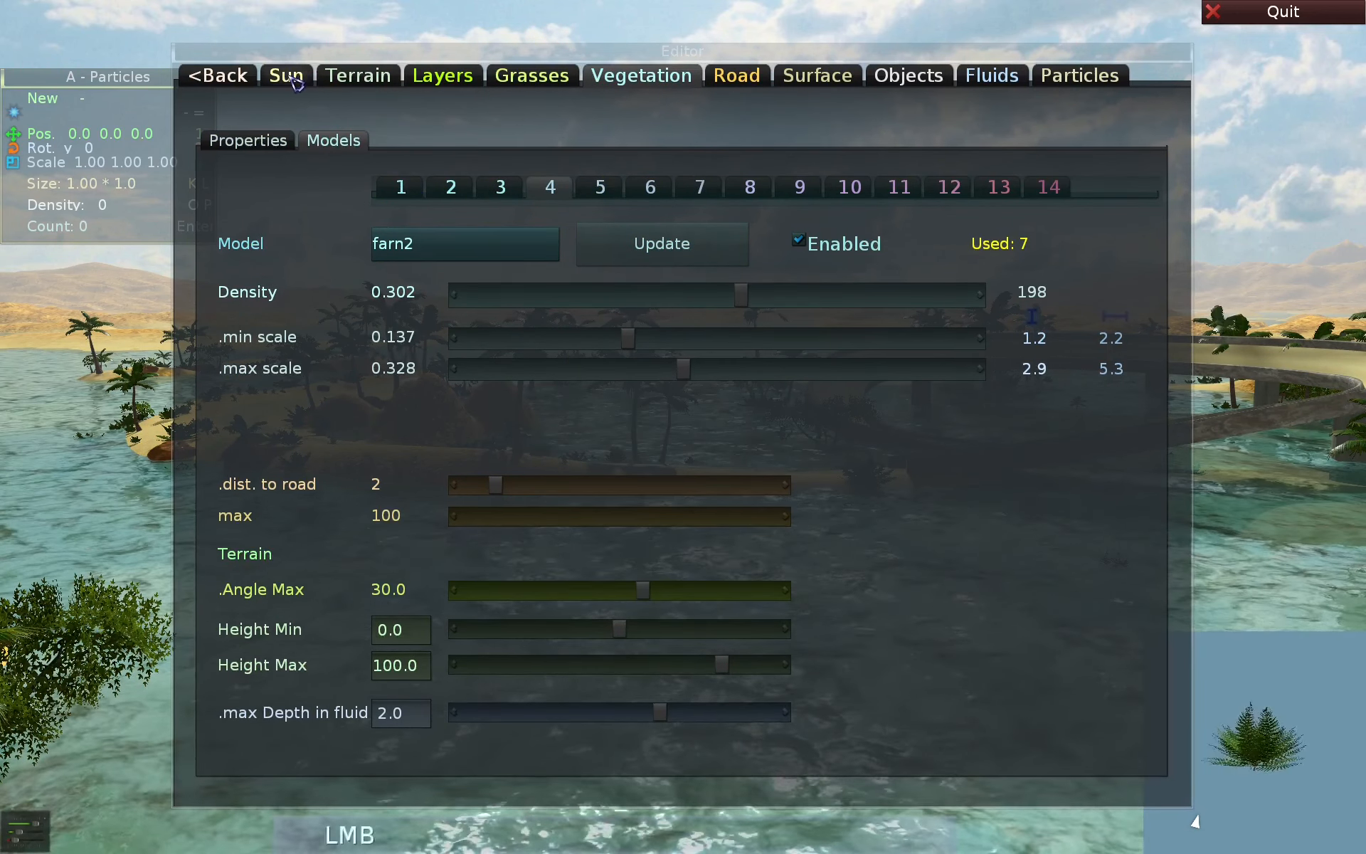
click(224, 140)
key(Tab)
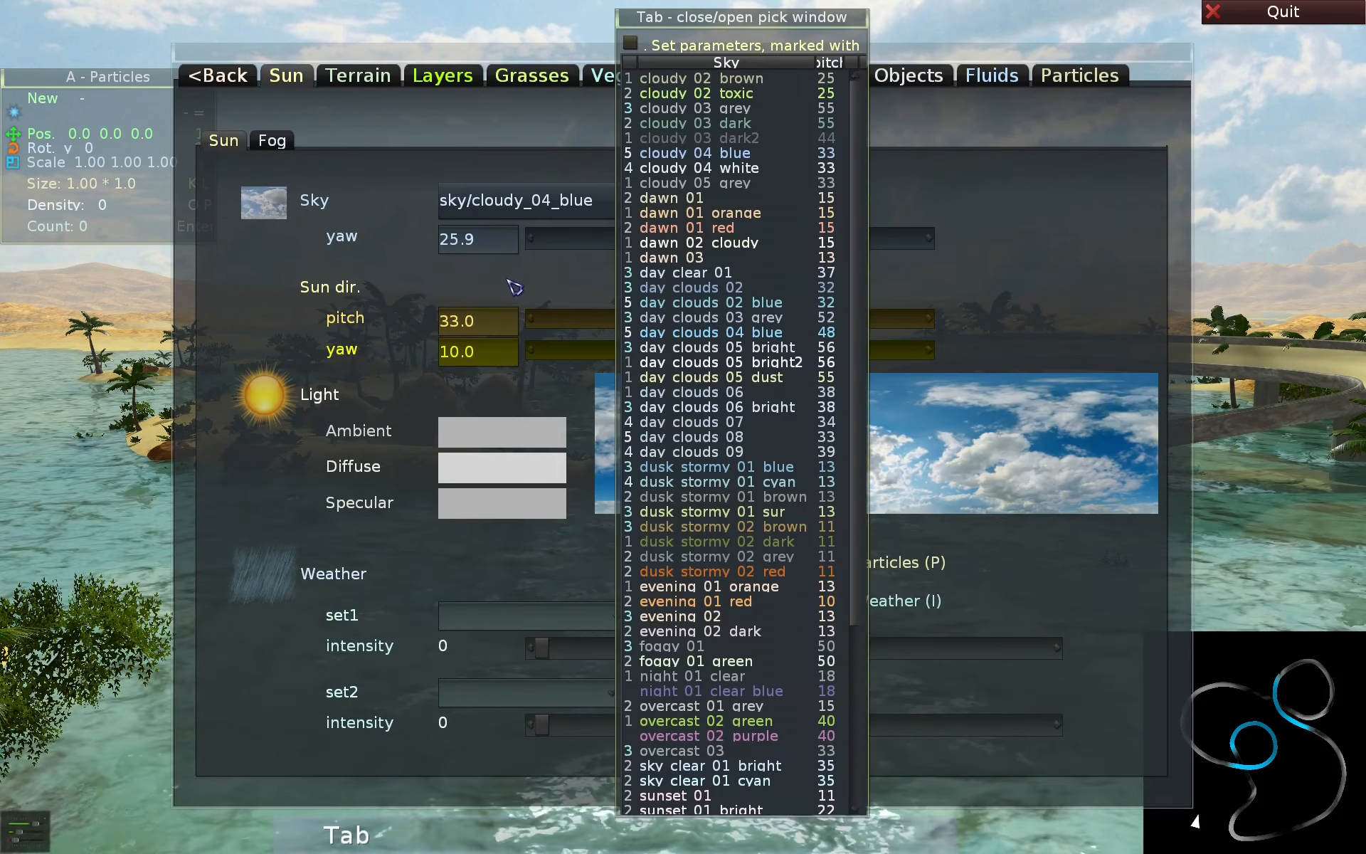
key(Tab)
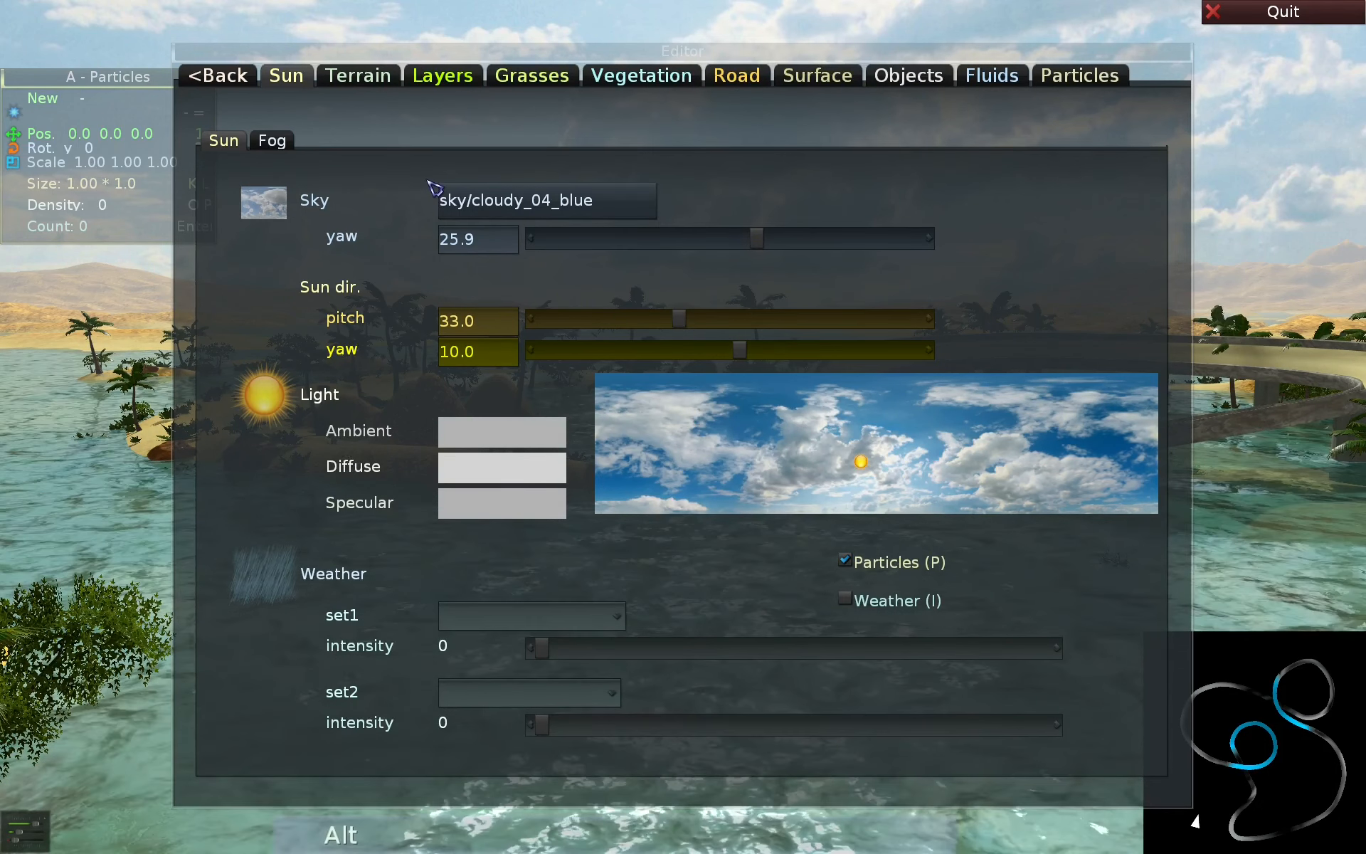
key(alt+i)
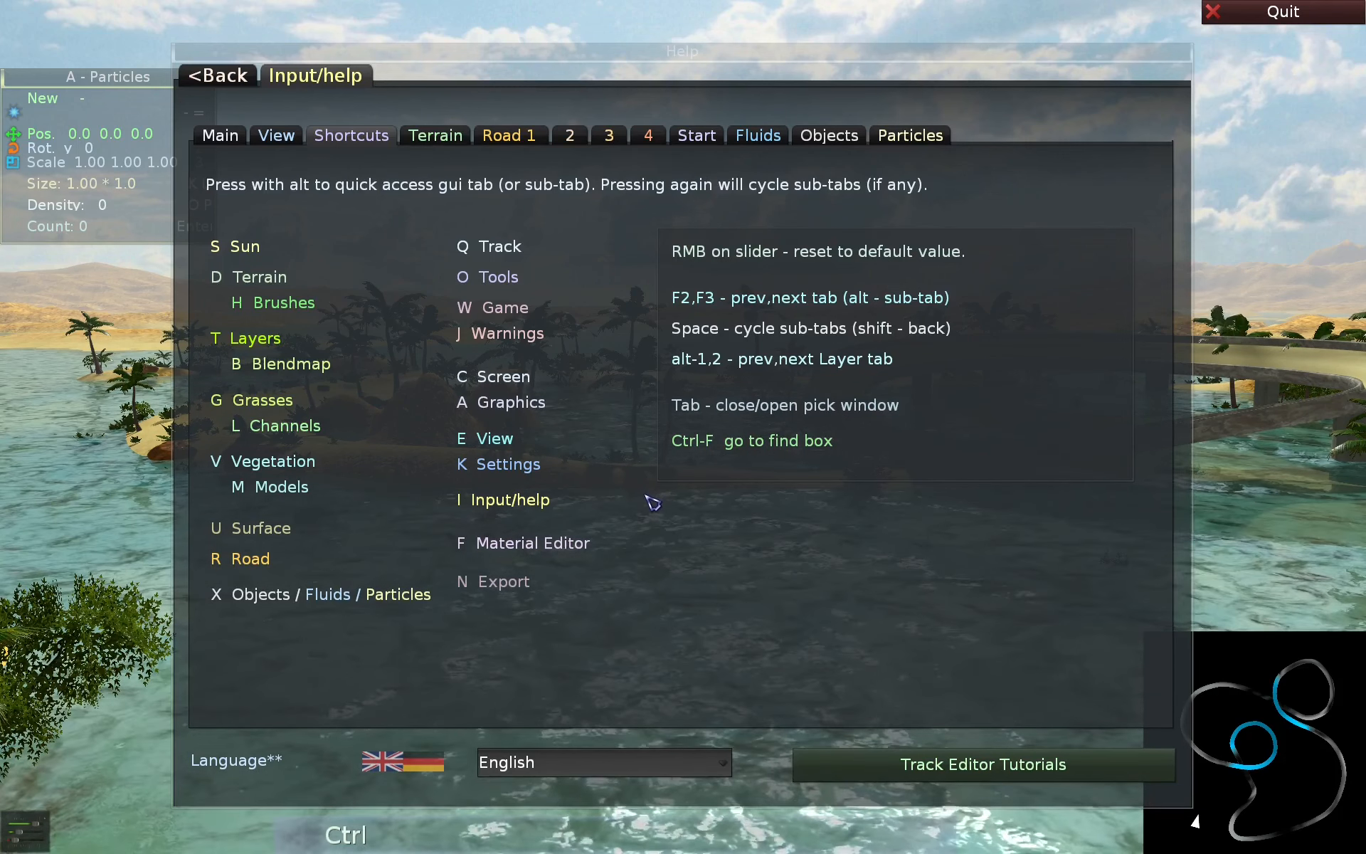
- Filter the track list by "mos" and load the Mos5-Factory track
key(alt+q)
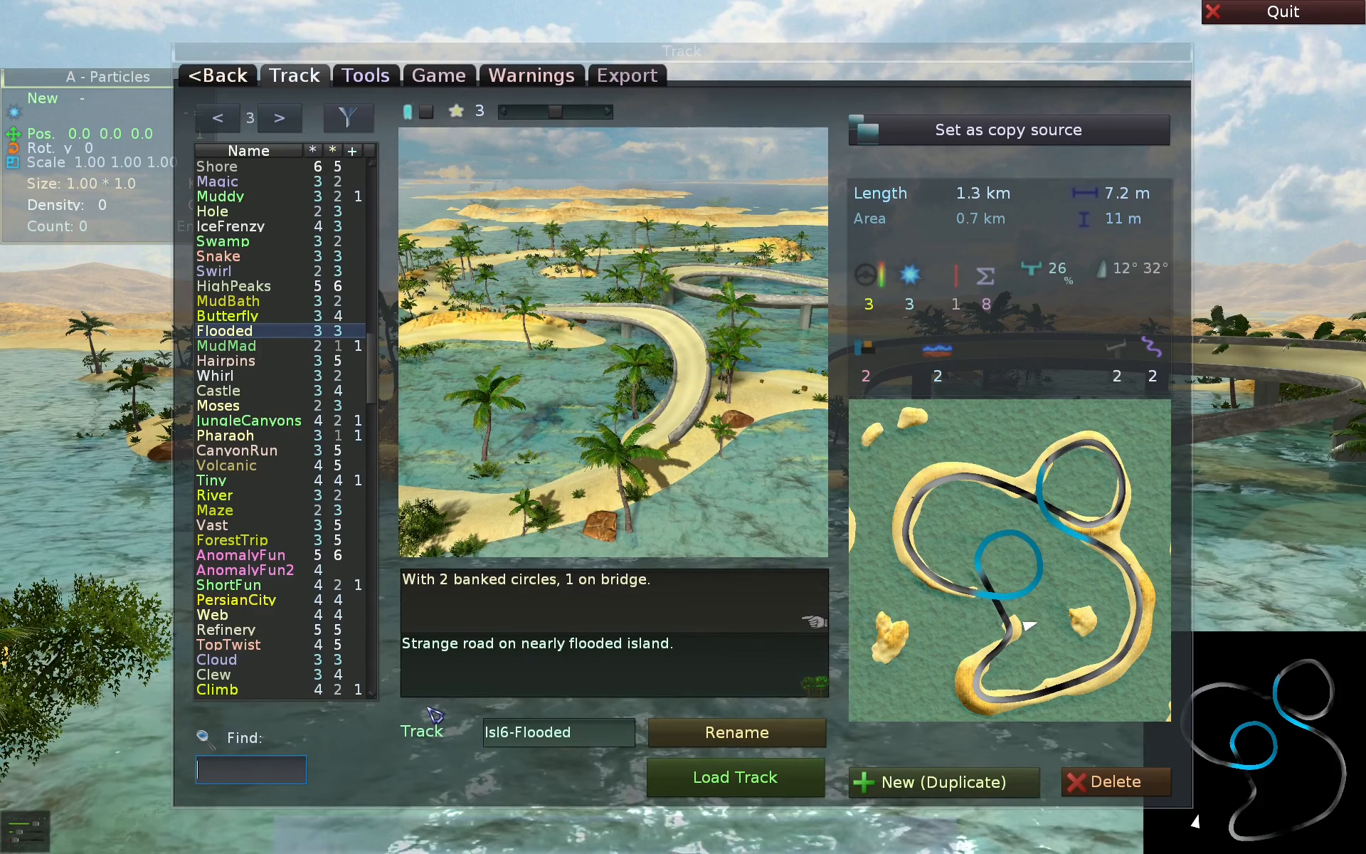
text(mos)
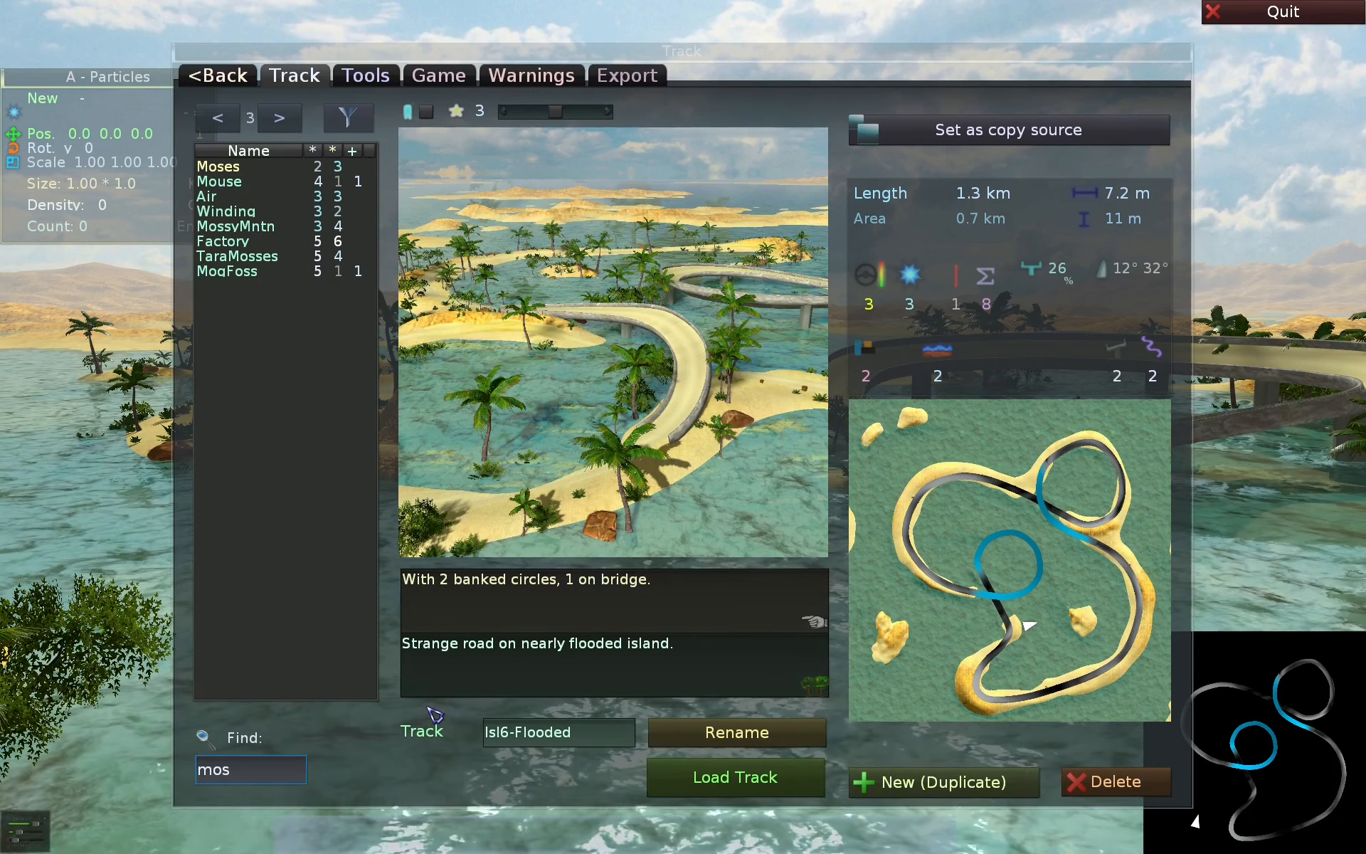
key(Up)
key(Up)
key(Down)
key(Return)
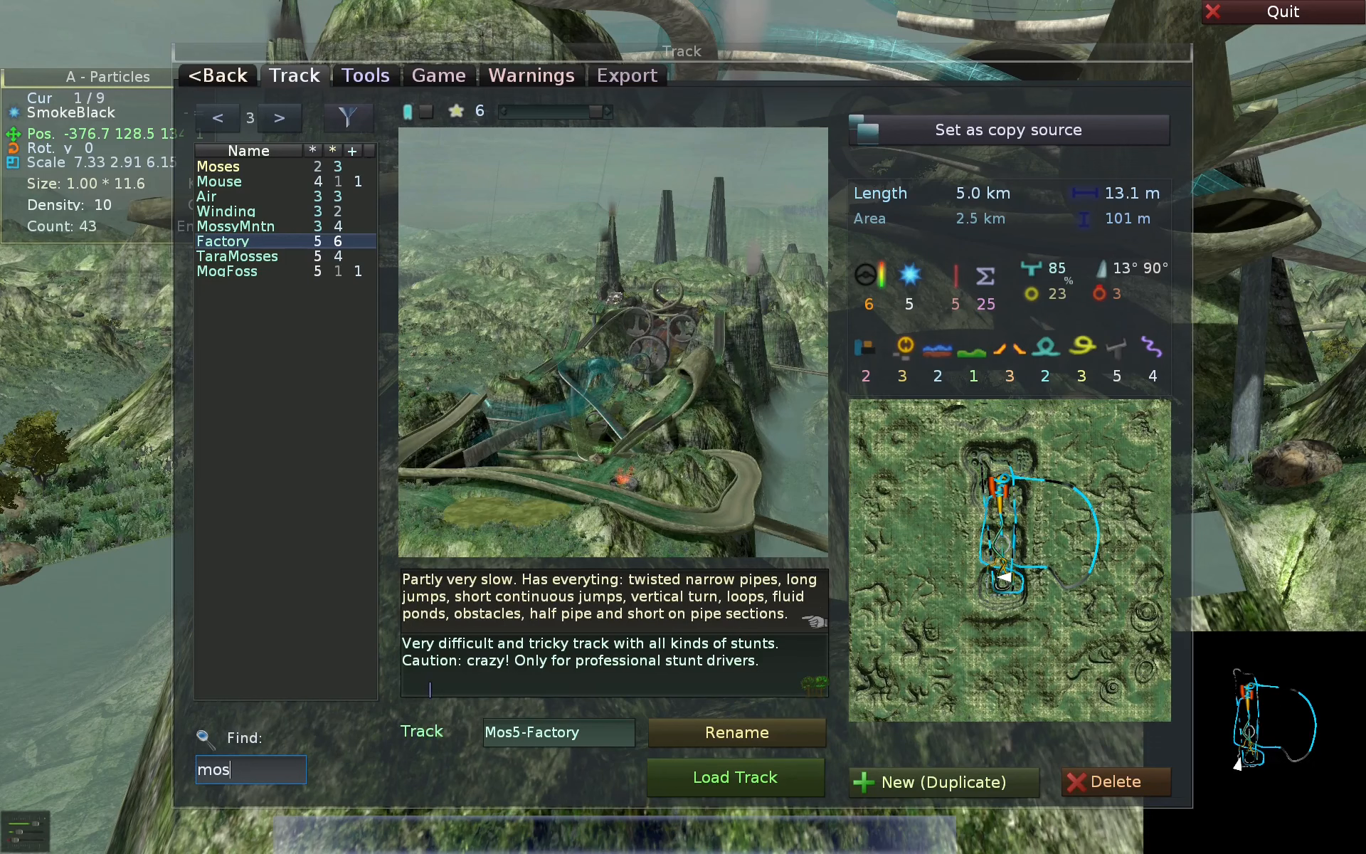
- Read the View section of the help, and return to the track in terrain Height edit with camera mode active
key(alt+i)
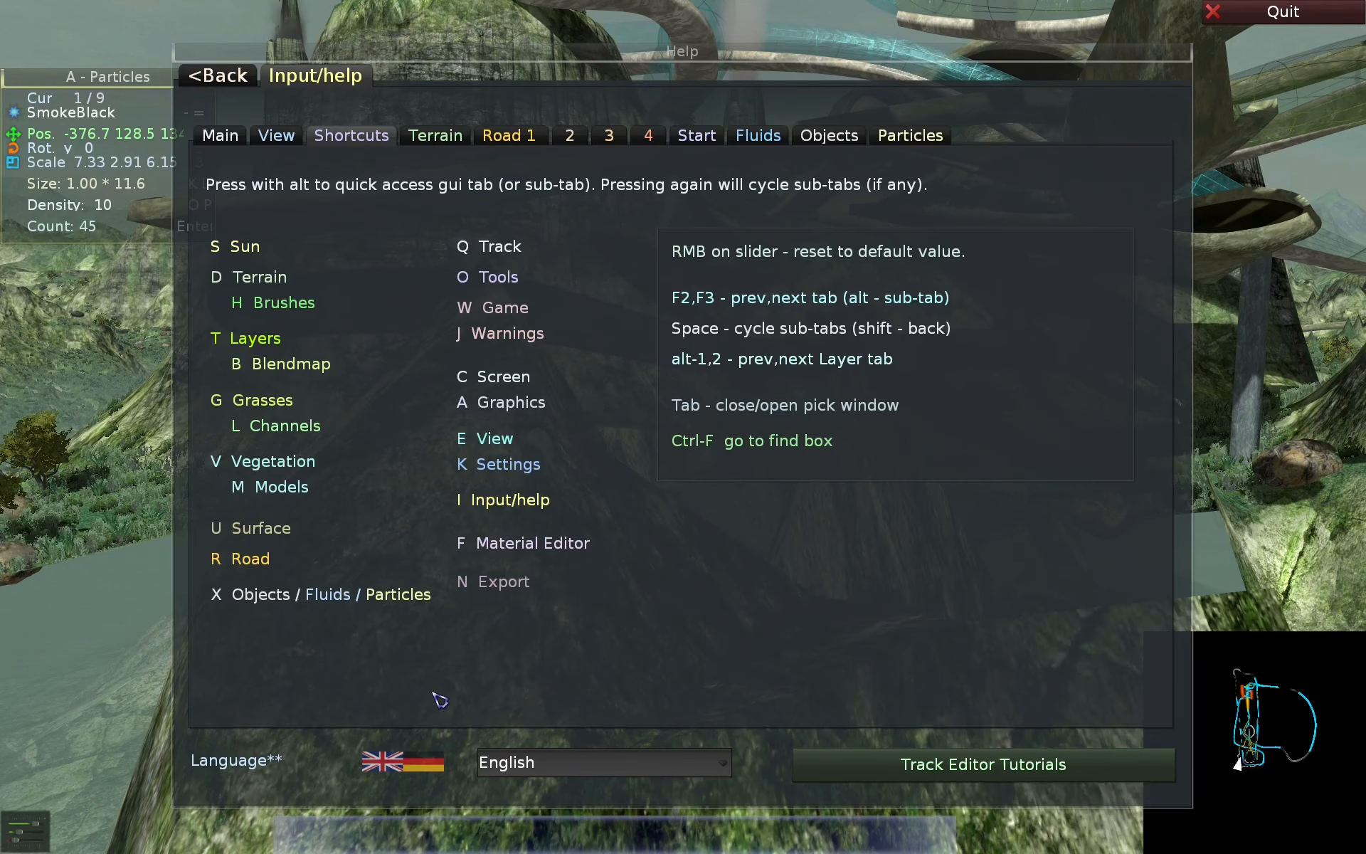
click(275, 136)
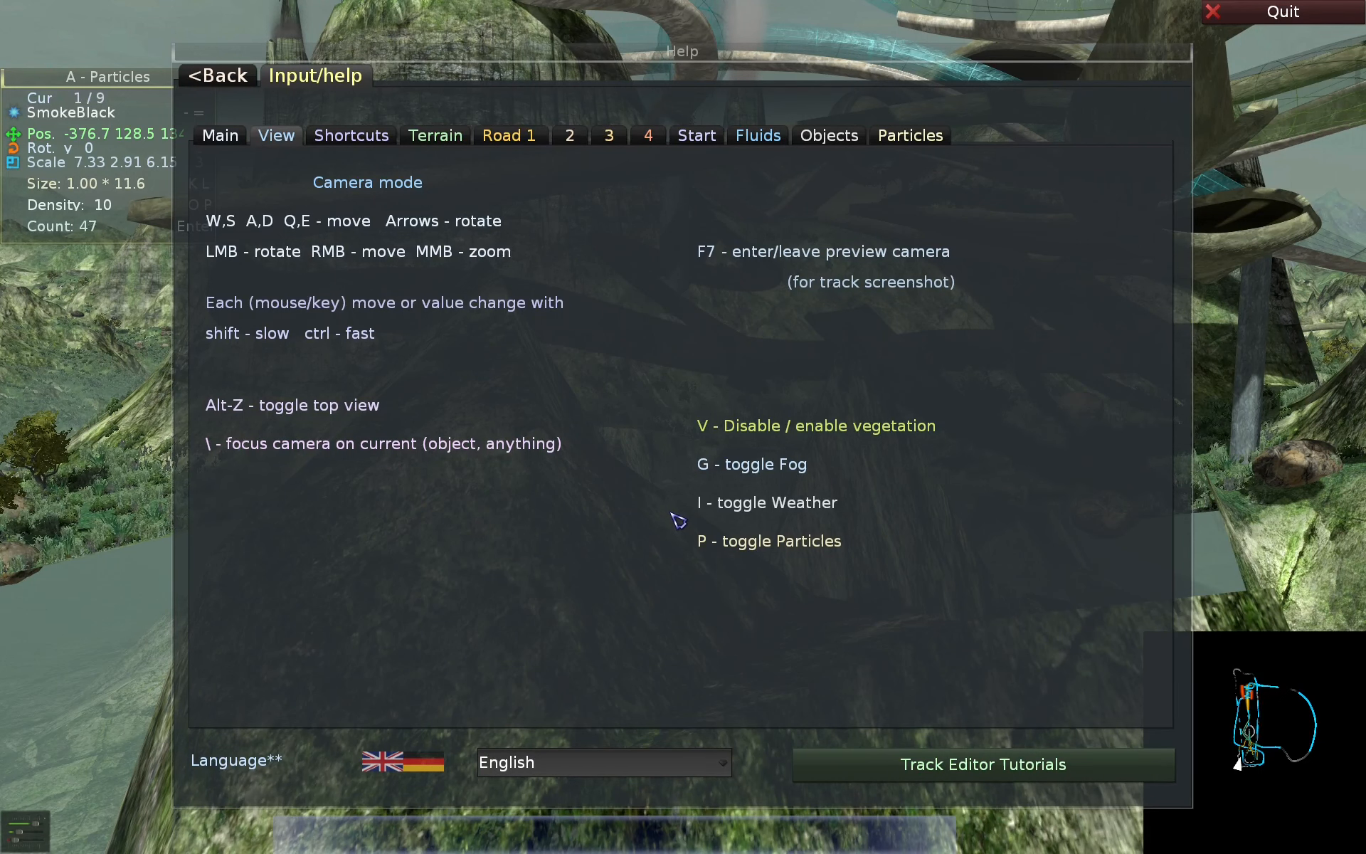
key(Escape)
key(e)
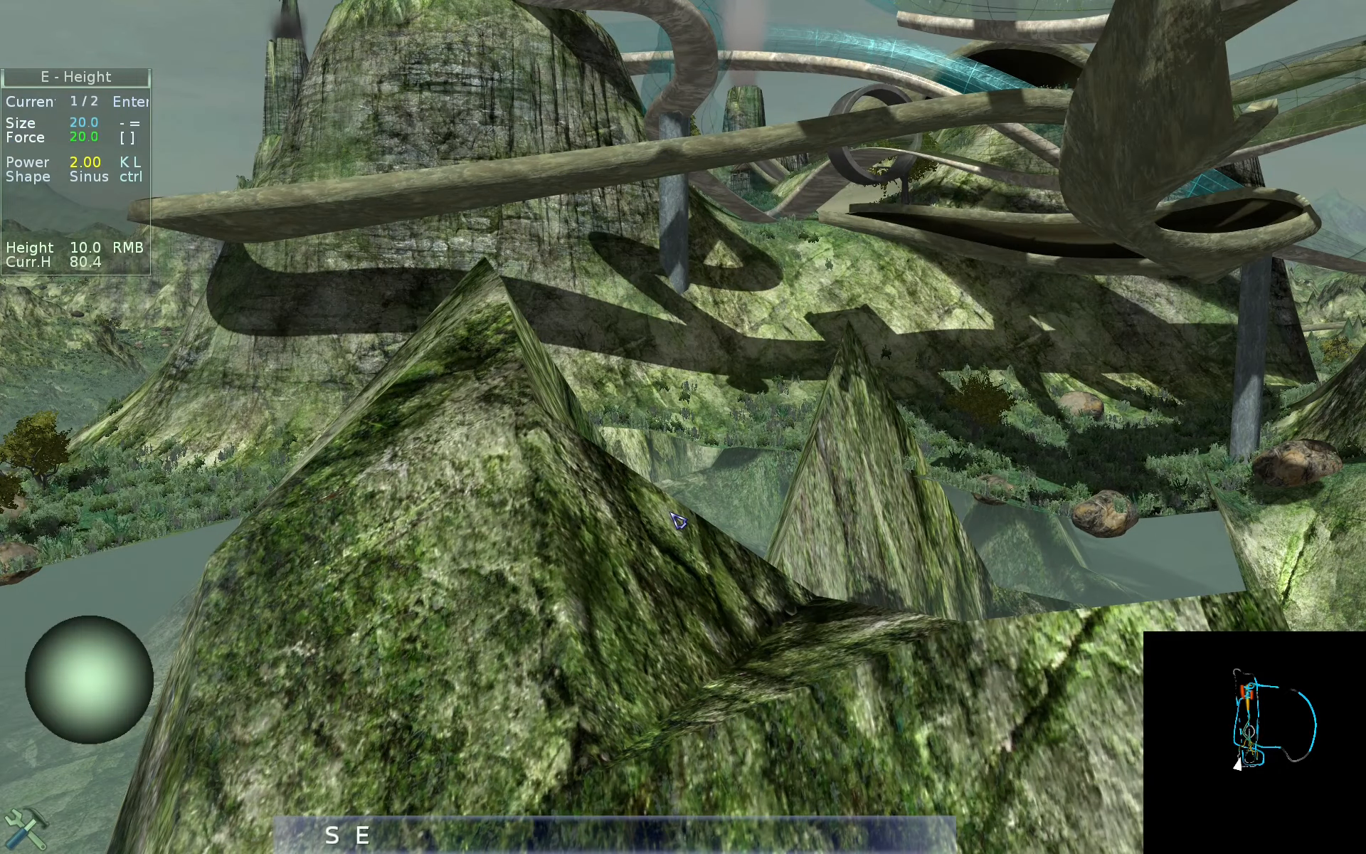
key(Tab)
- Fly the camera around the Factory track, over the cliff and up to the pond and tree beside the ramp
key(ctrl+s)
key(ctrl+e)
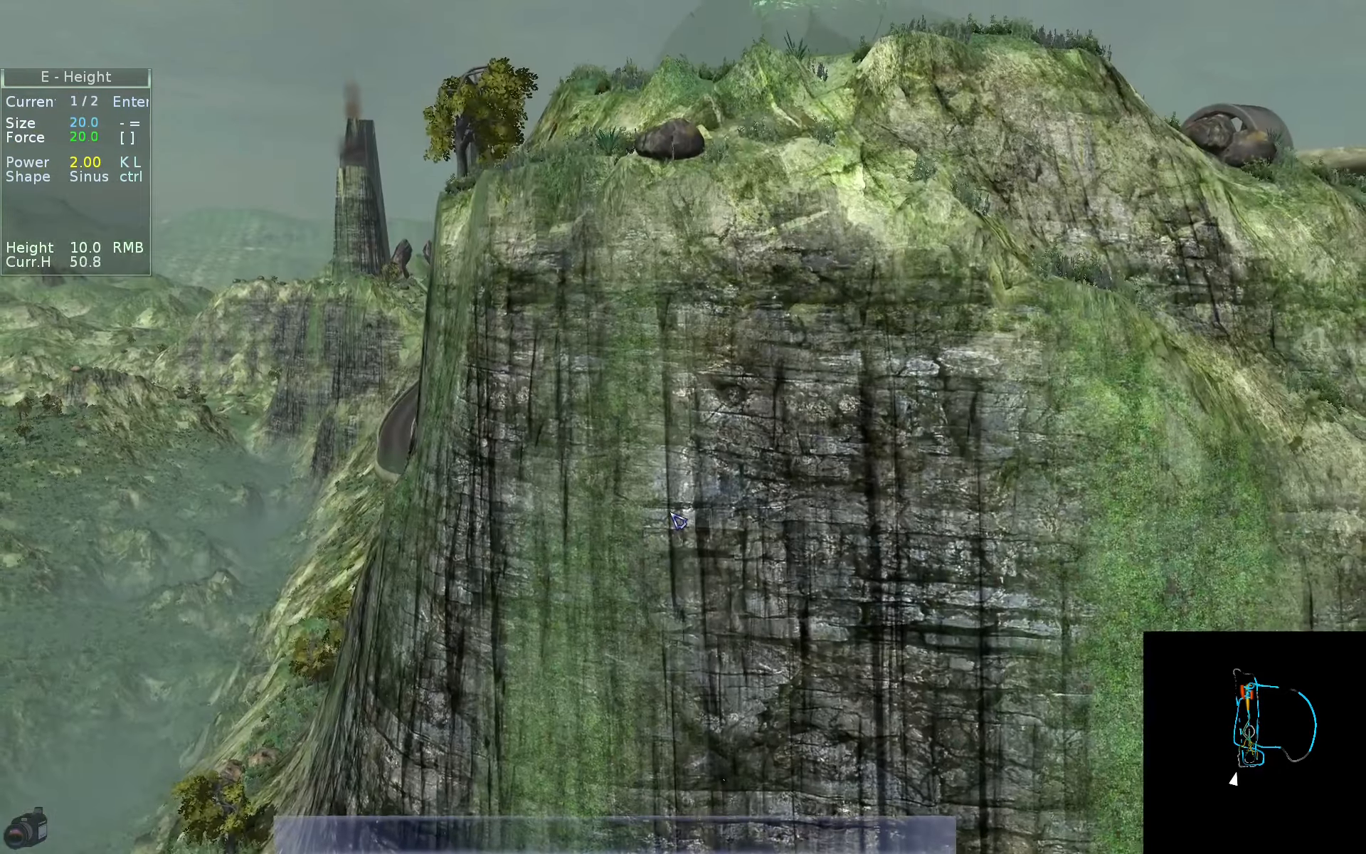
key(e)
key(w)
key(q)
key(d)
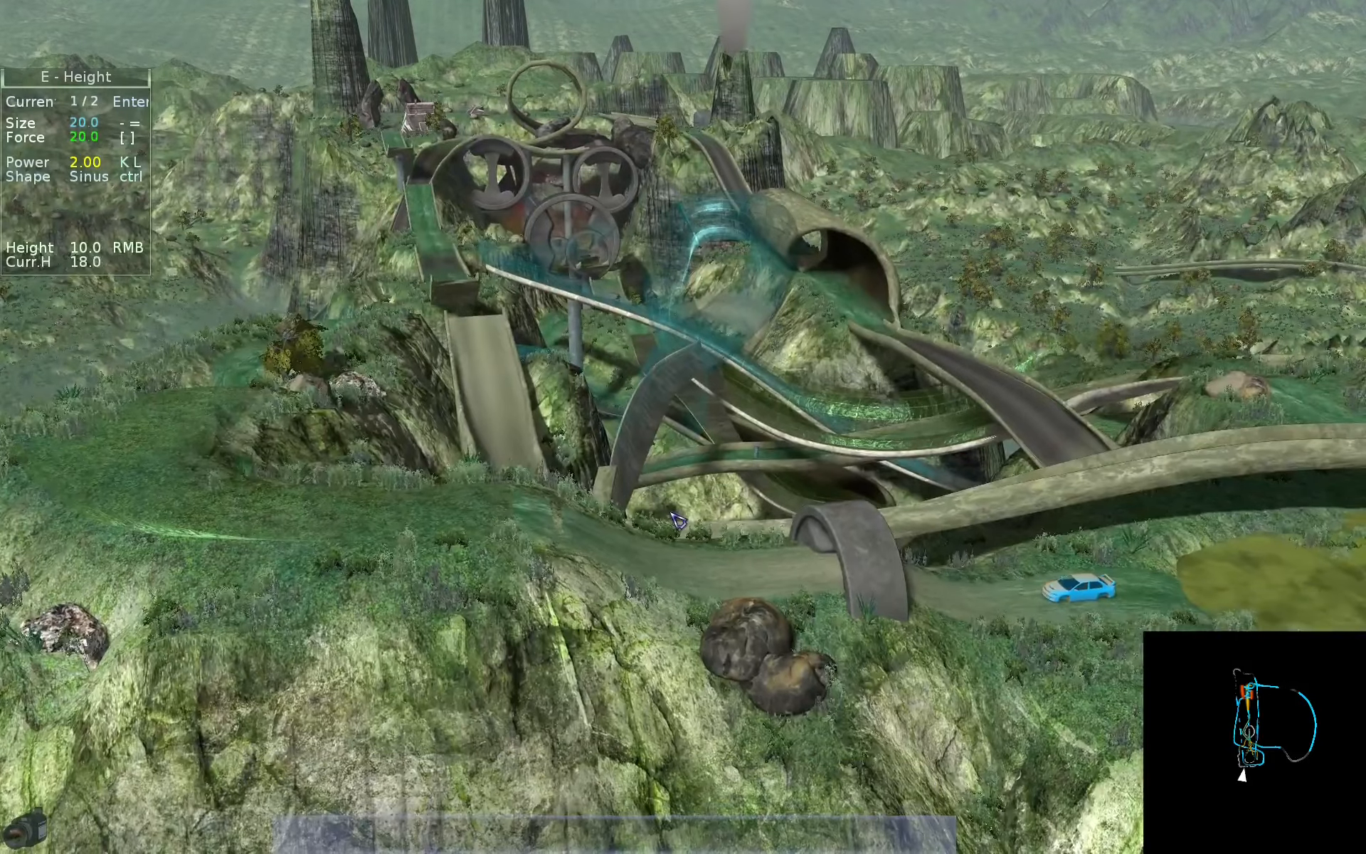
key(w)
key(Left)
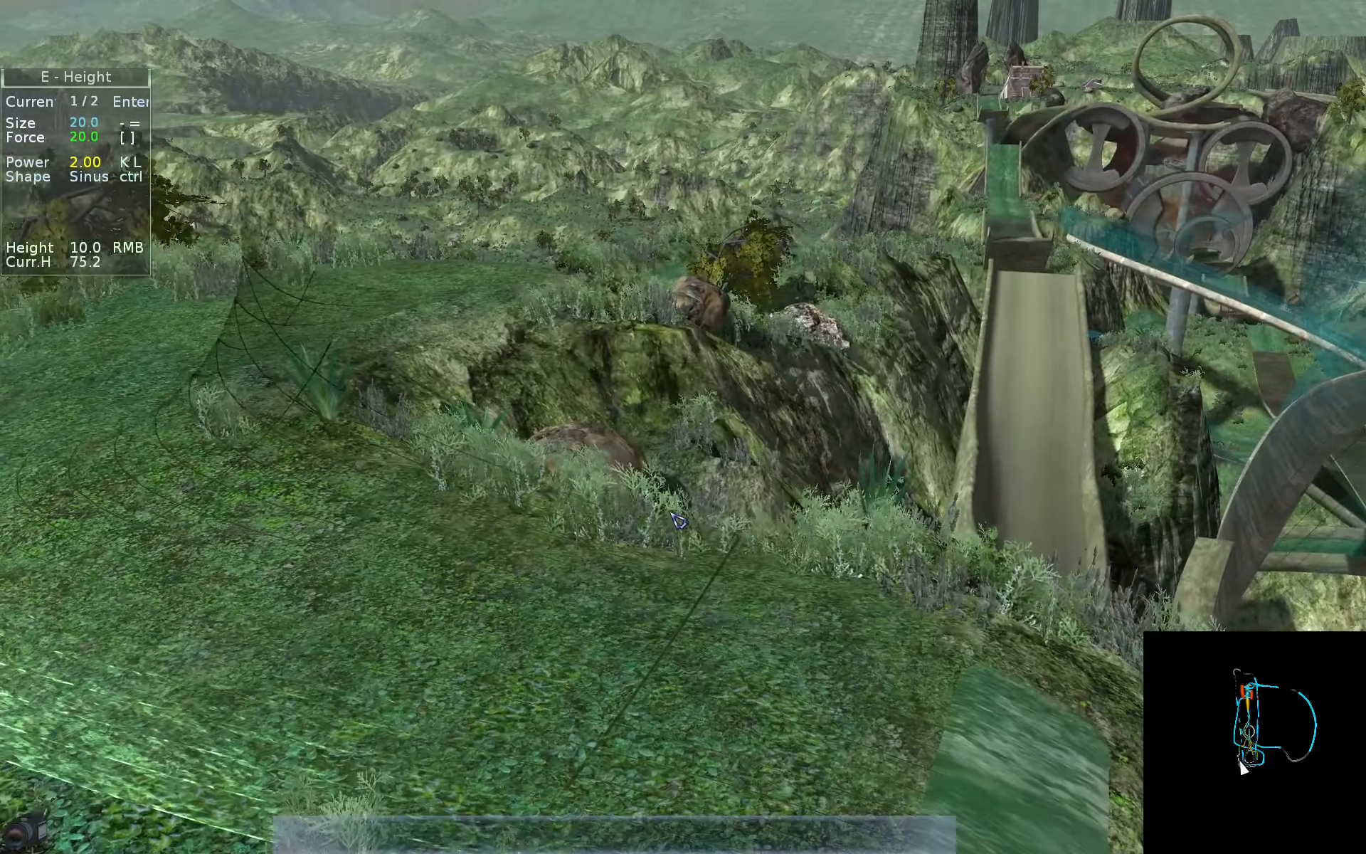
key(w)
key(Right)
key(w)
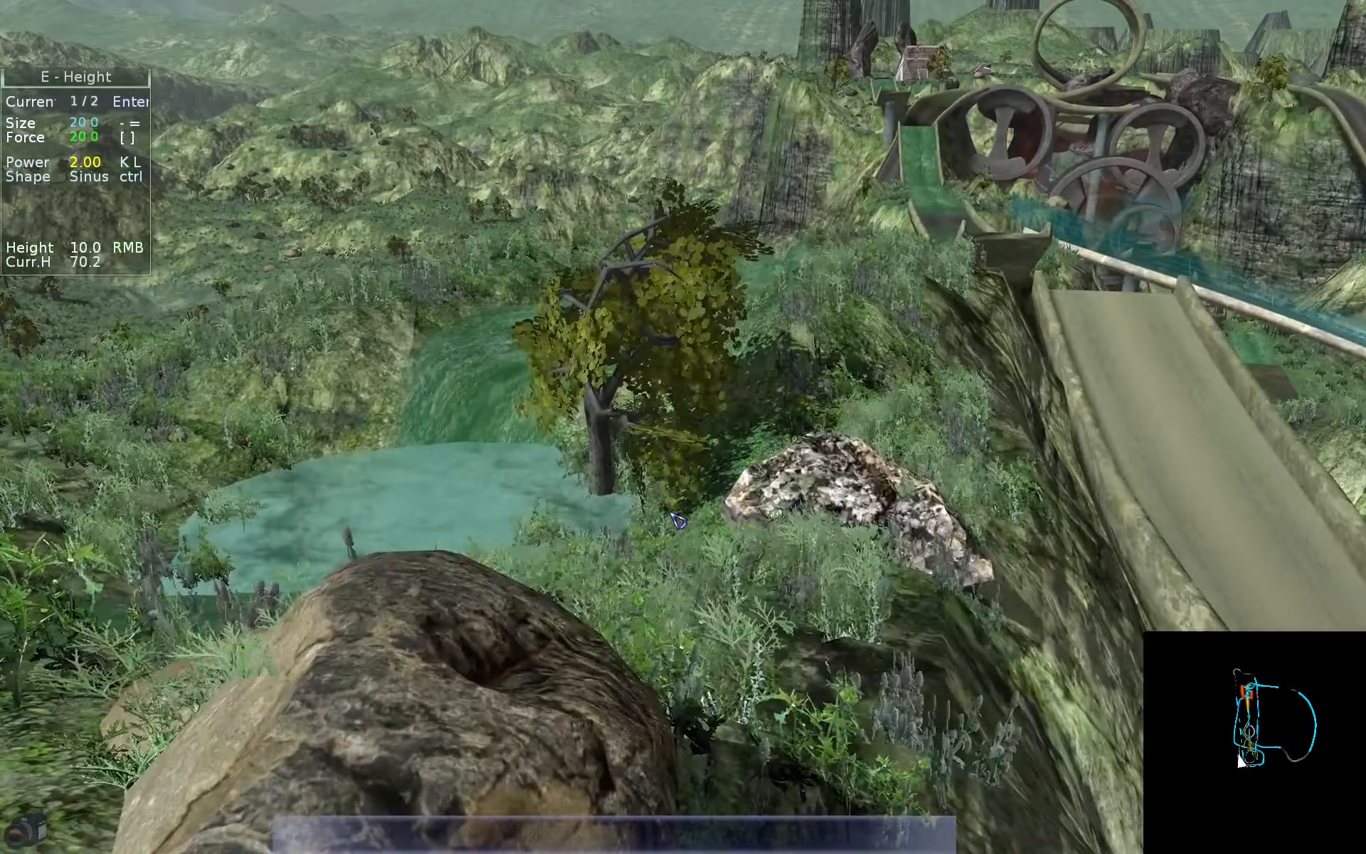
key(s)
- Toggle the vegetation off and on twice to compare the terrain around the track from different views
key(v)
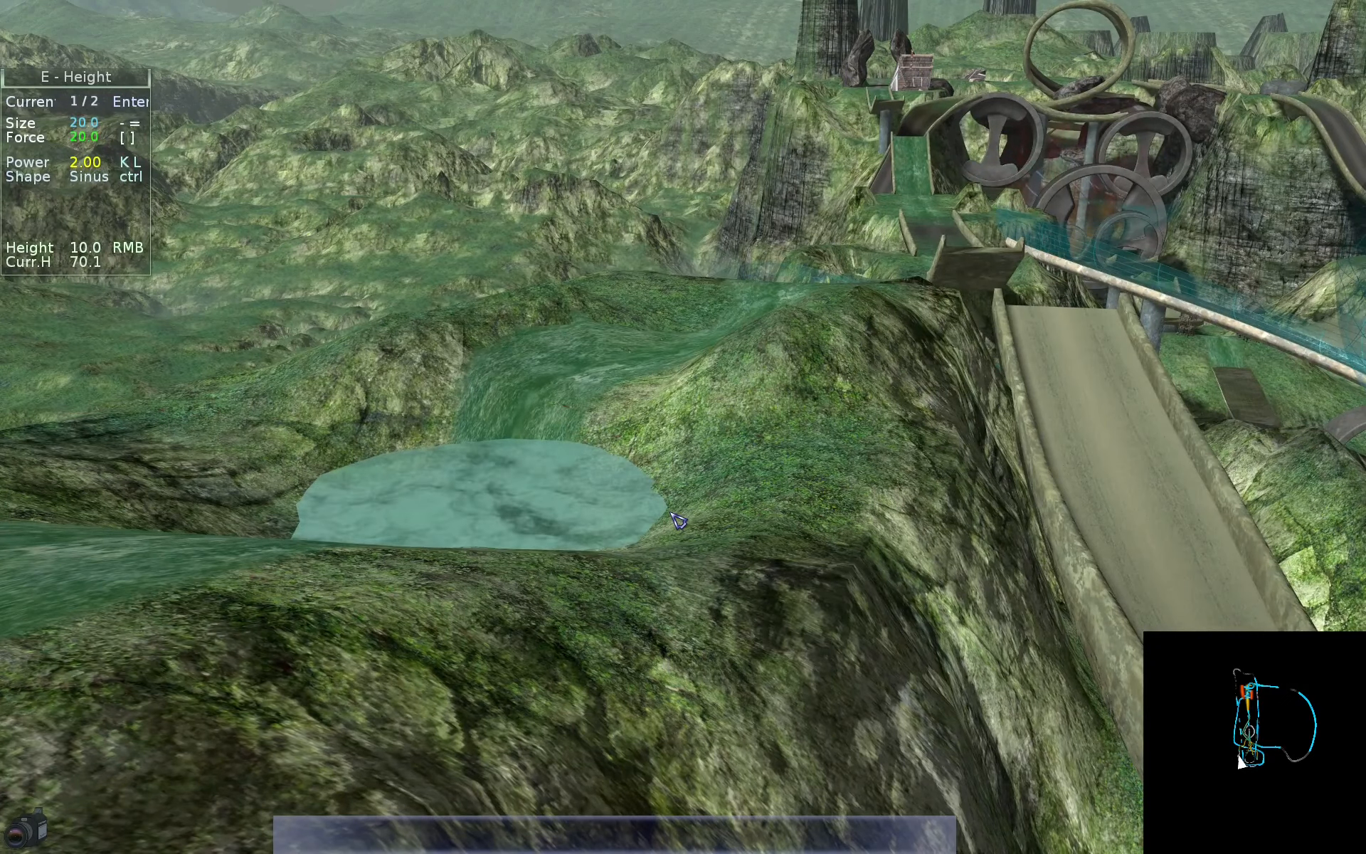
key(Right)
key(s)
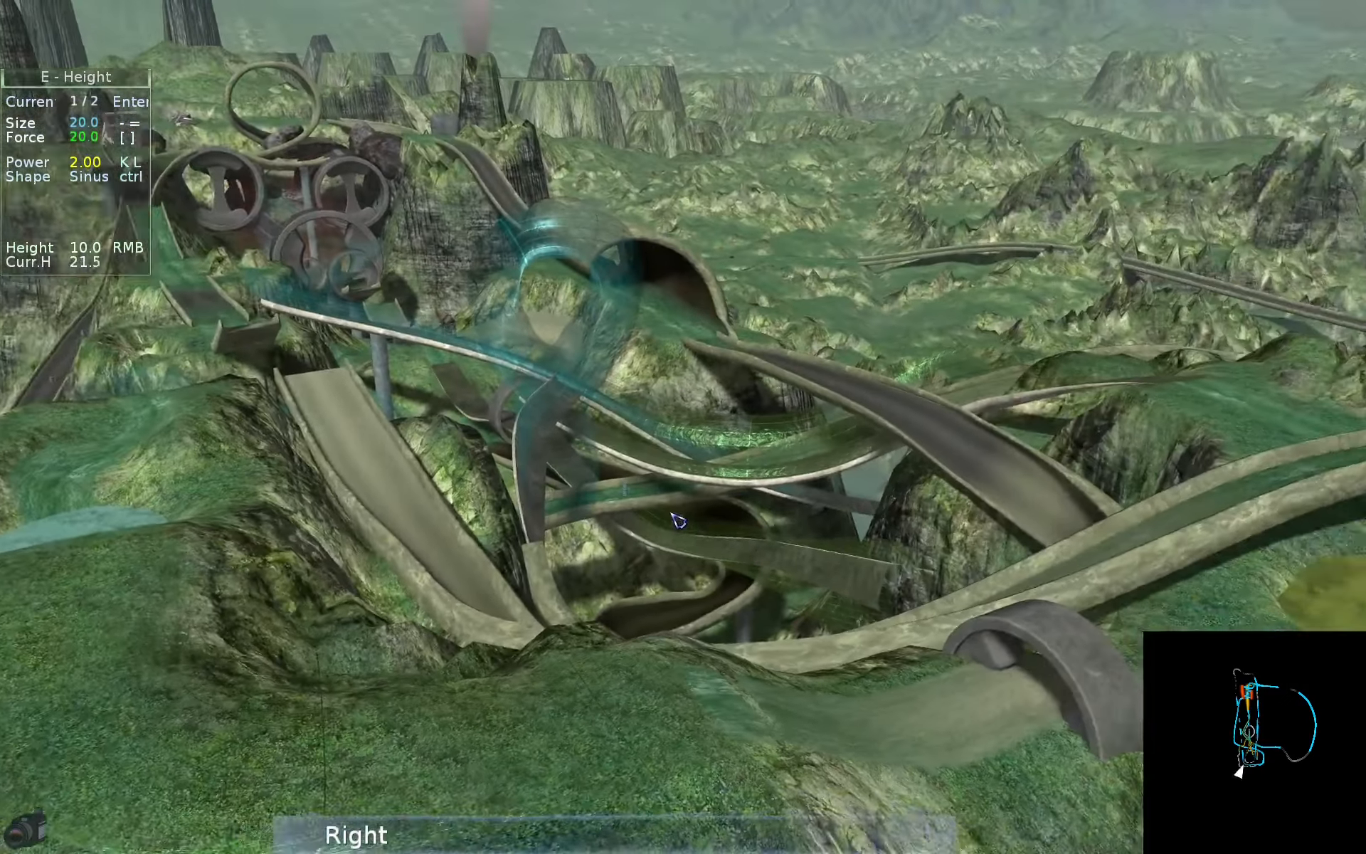
key(v)
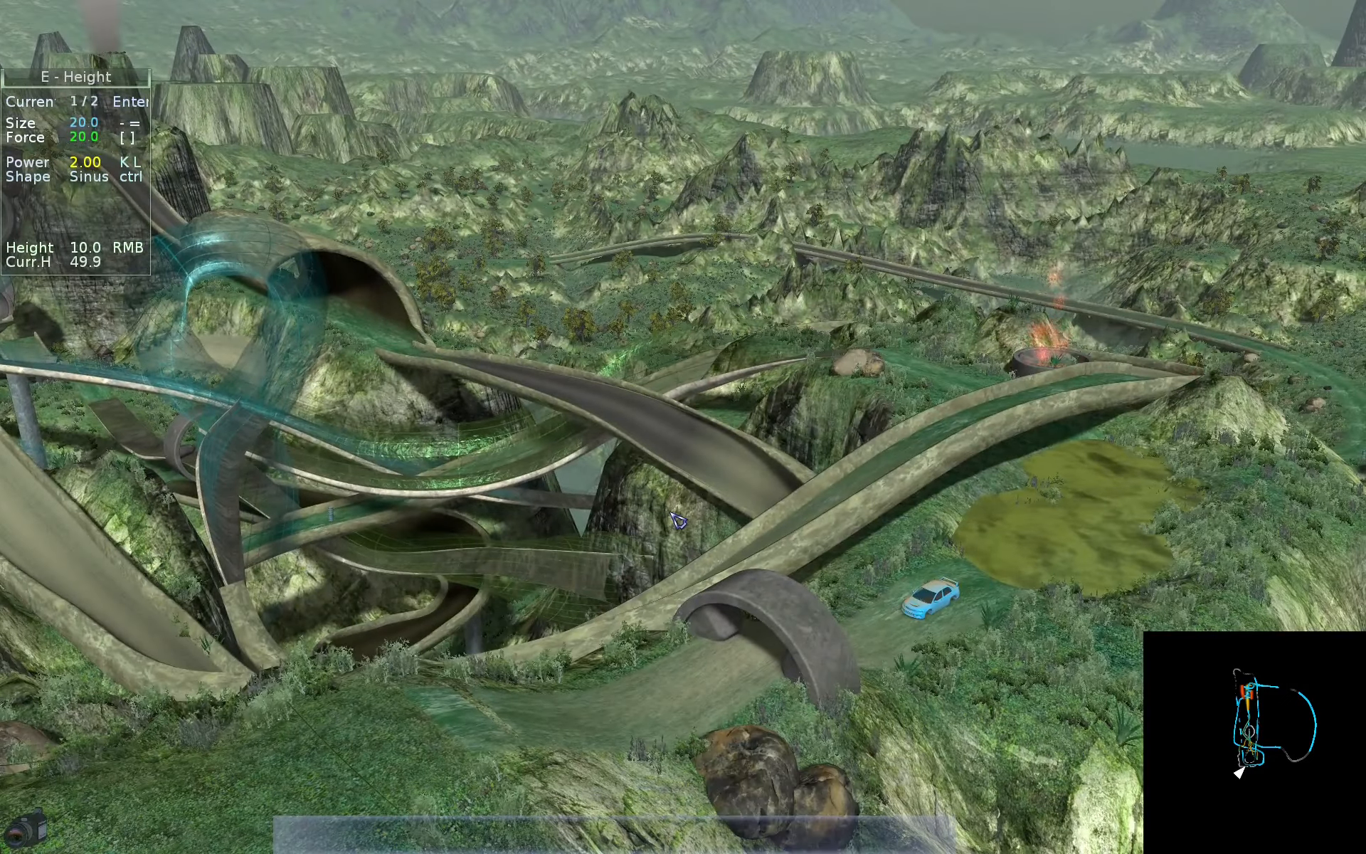
key(Left)
key(v)
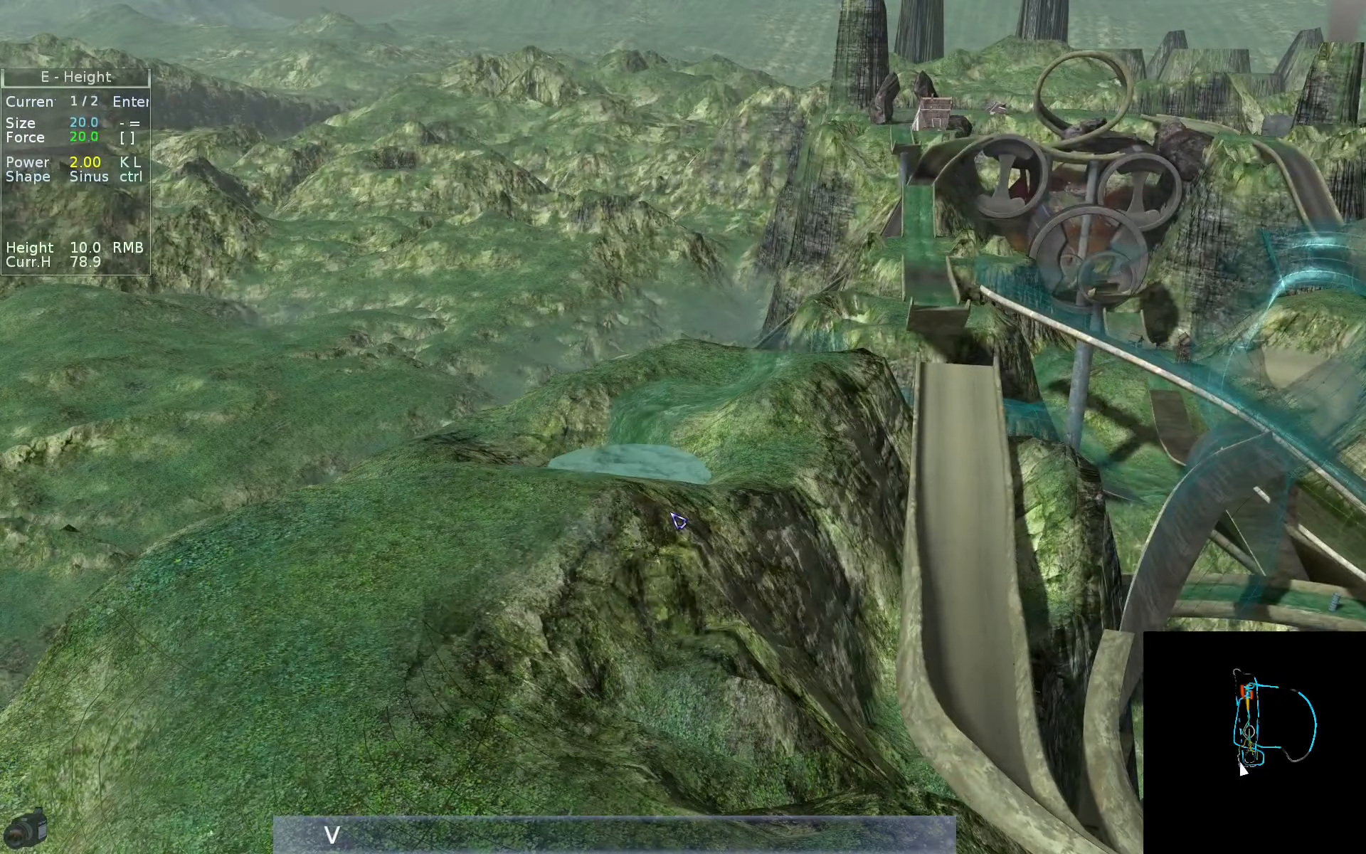
key(v)
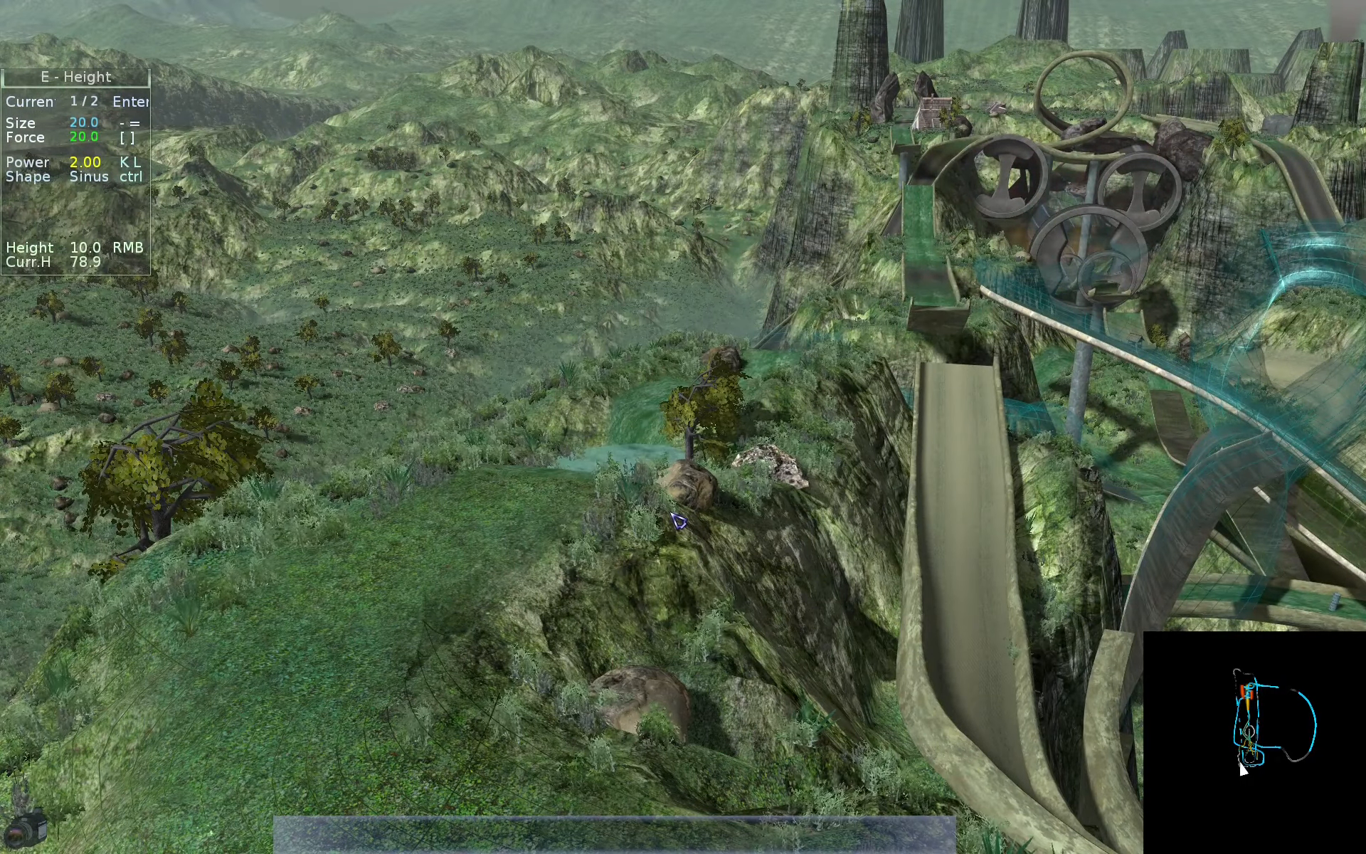
- Switch the fog off and back on while looking toward the distant hills
key(g)
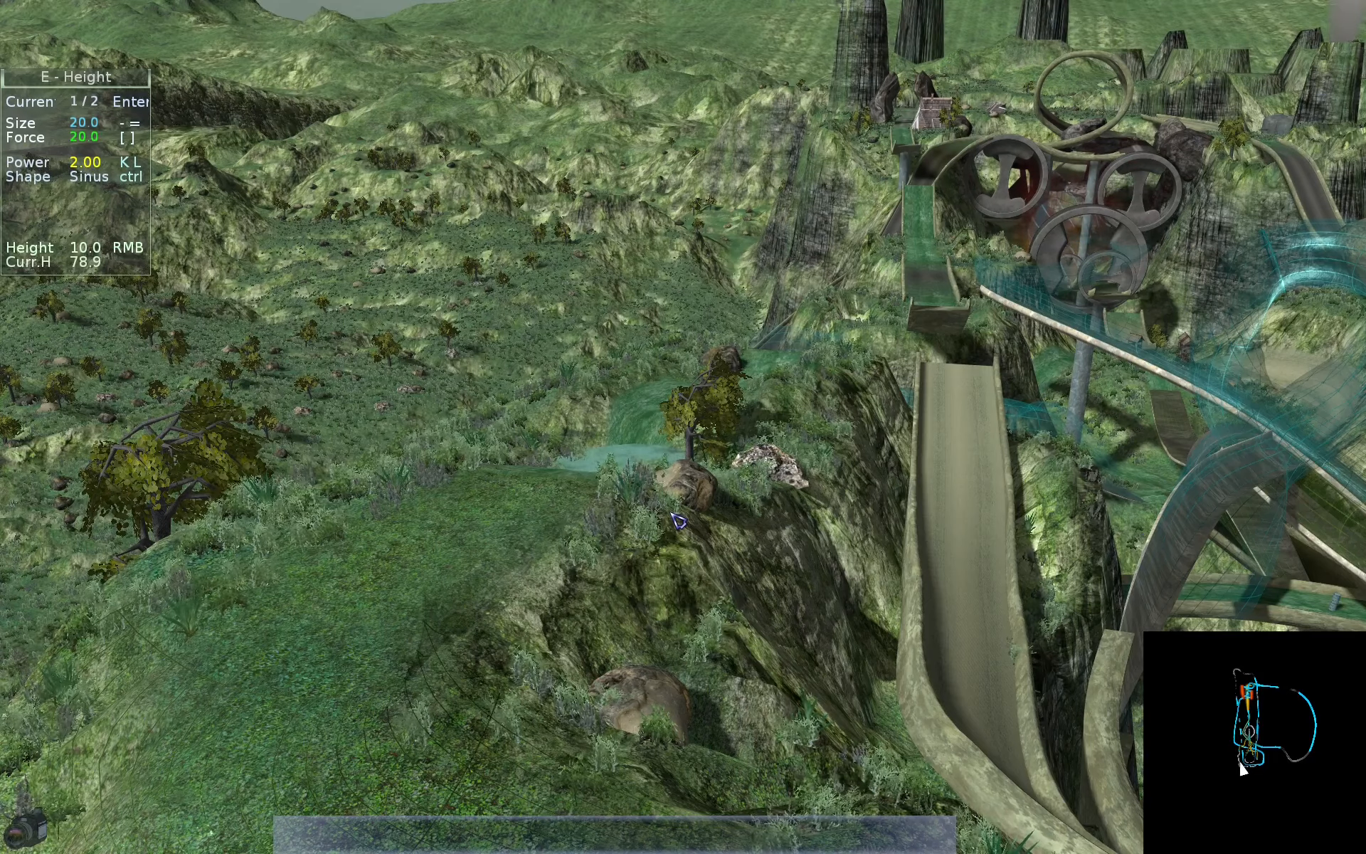
key(Up)
key(g)
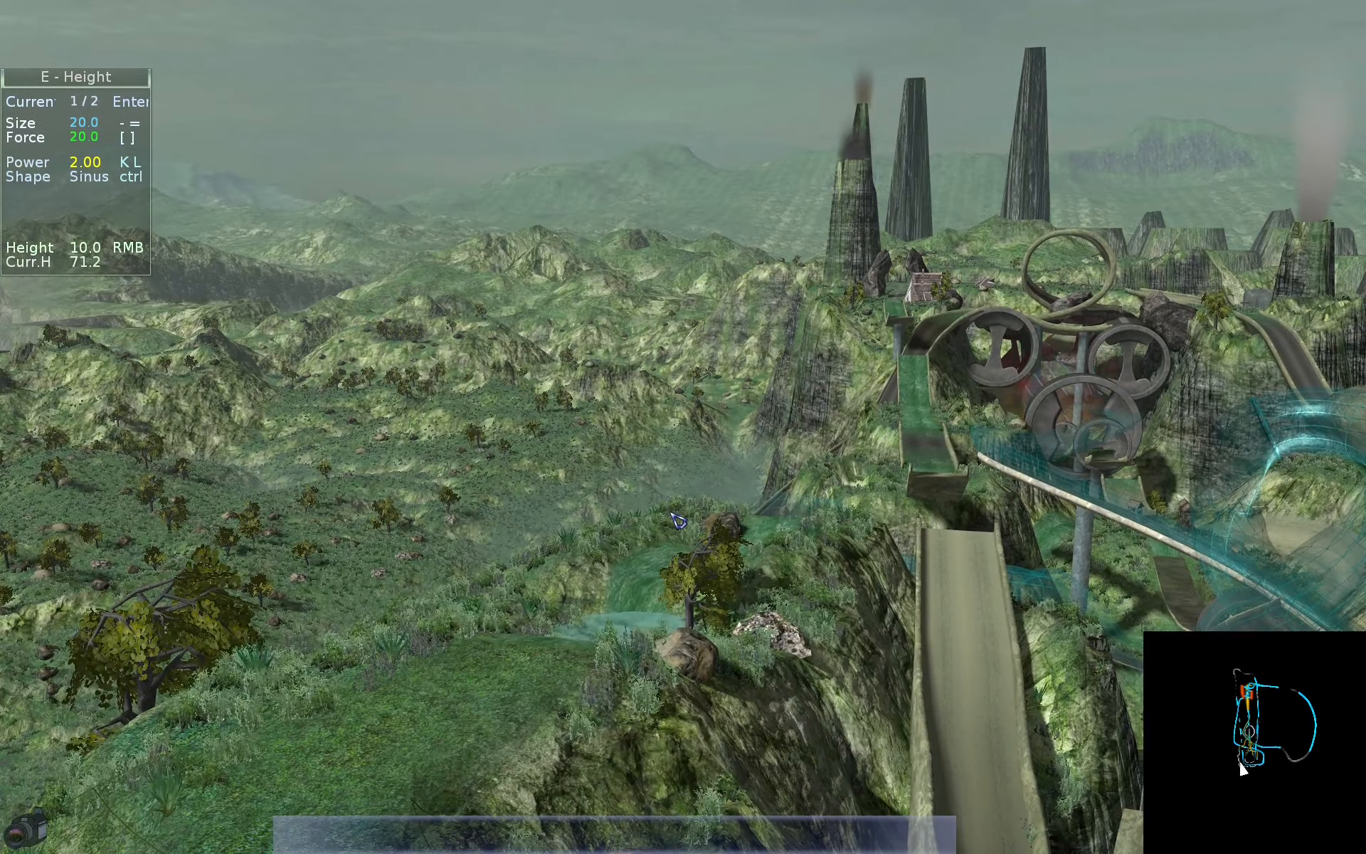
- Compare the valley beside the cliff with fog off and on, and return to an overview of the track
key(Right)
key(a)
key(Down)
key(Right)
key(d)
key(ctrl+Left)
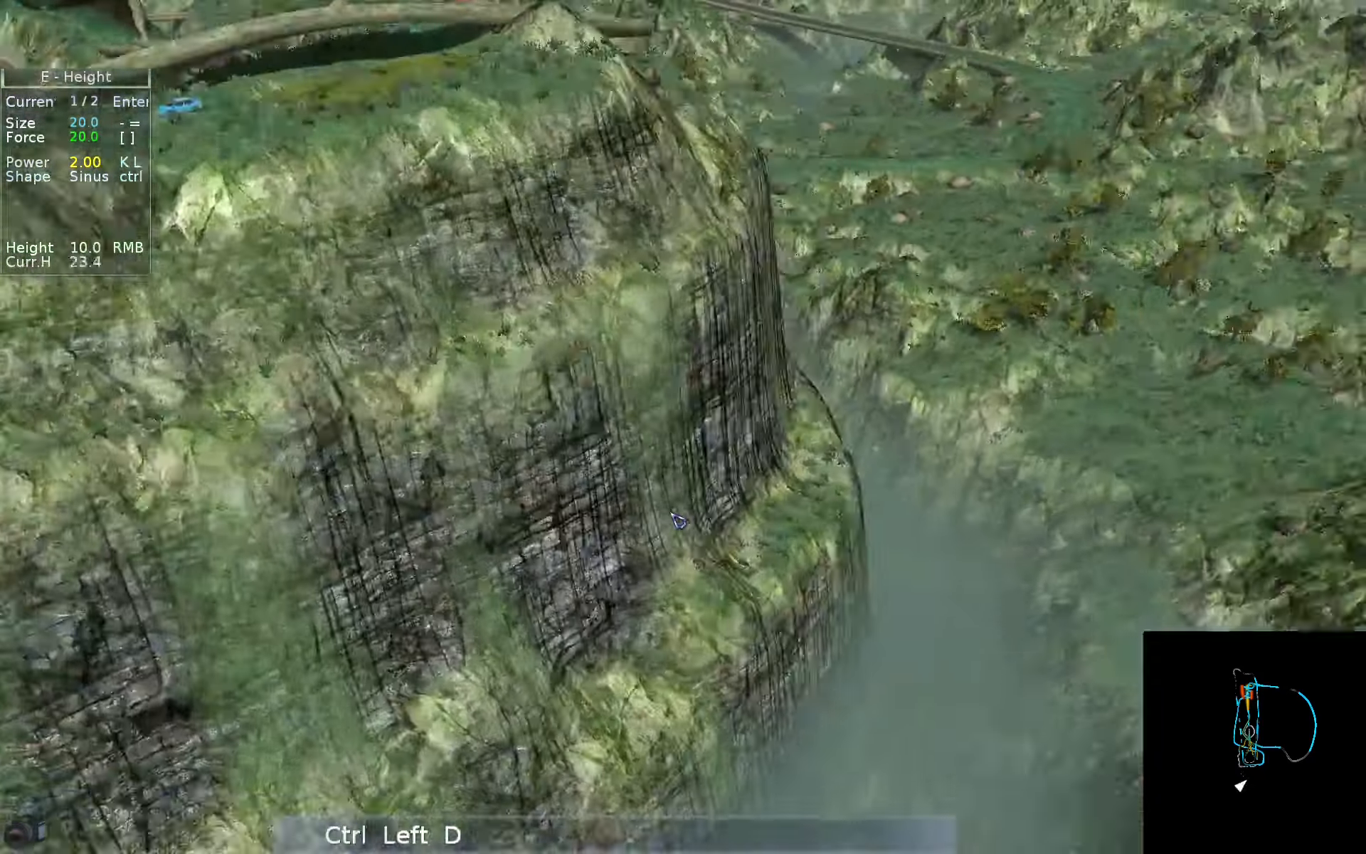
key(w)
key(e)
key(Left)
key(d)
key(g)
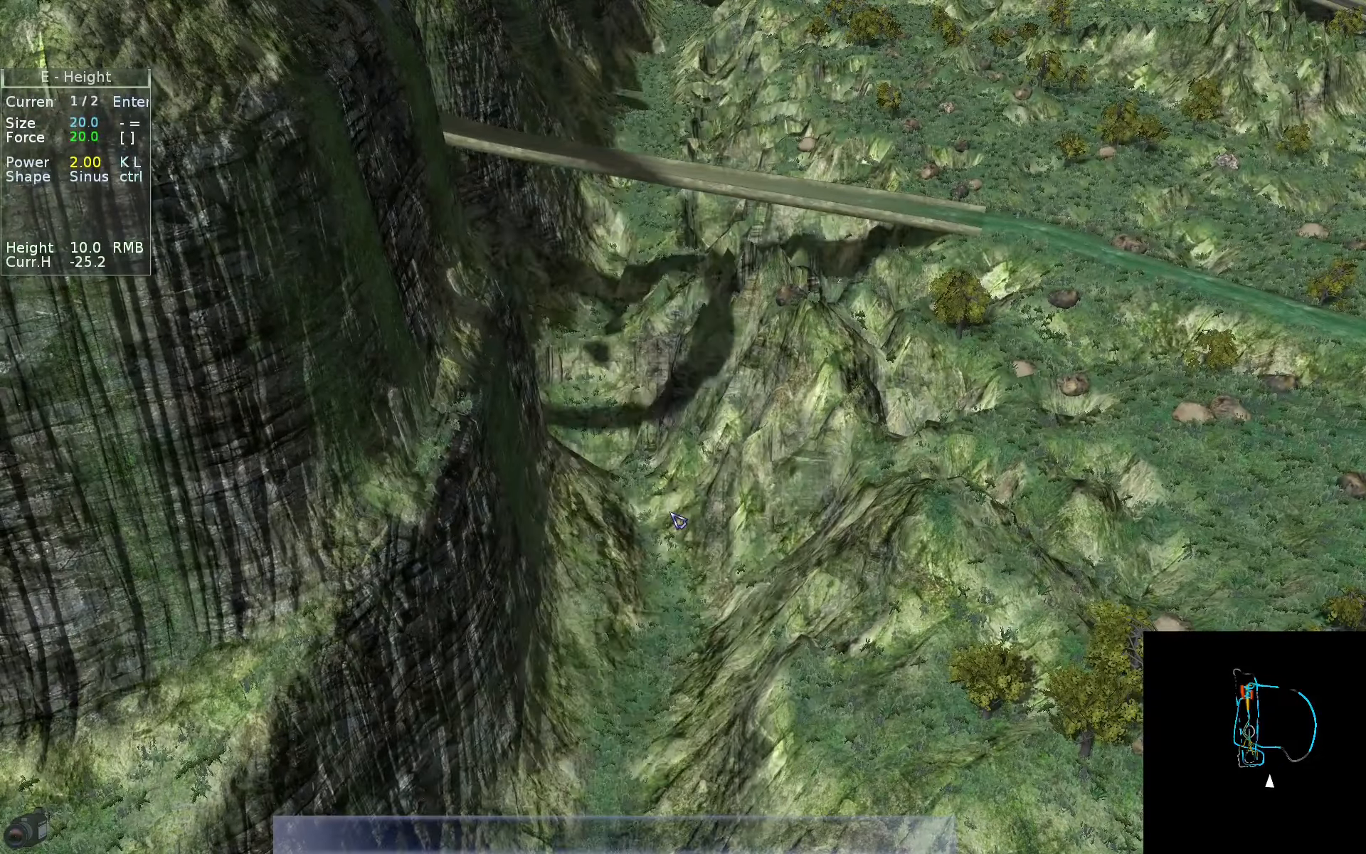
key(g)
key(Up)
key(w)
key(e)
key(Left)
key(a)
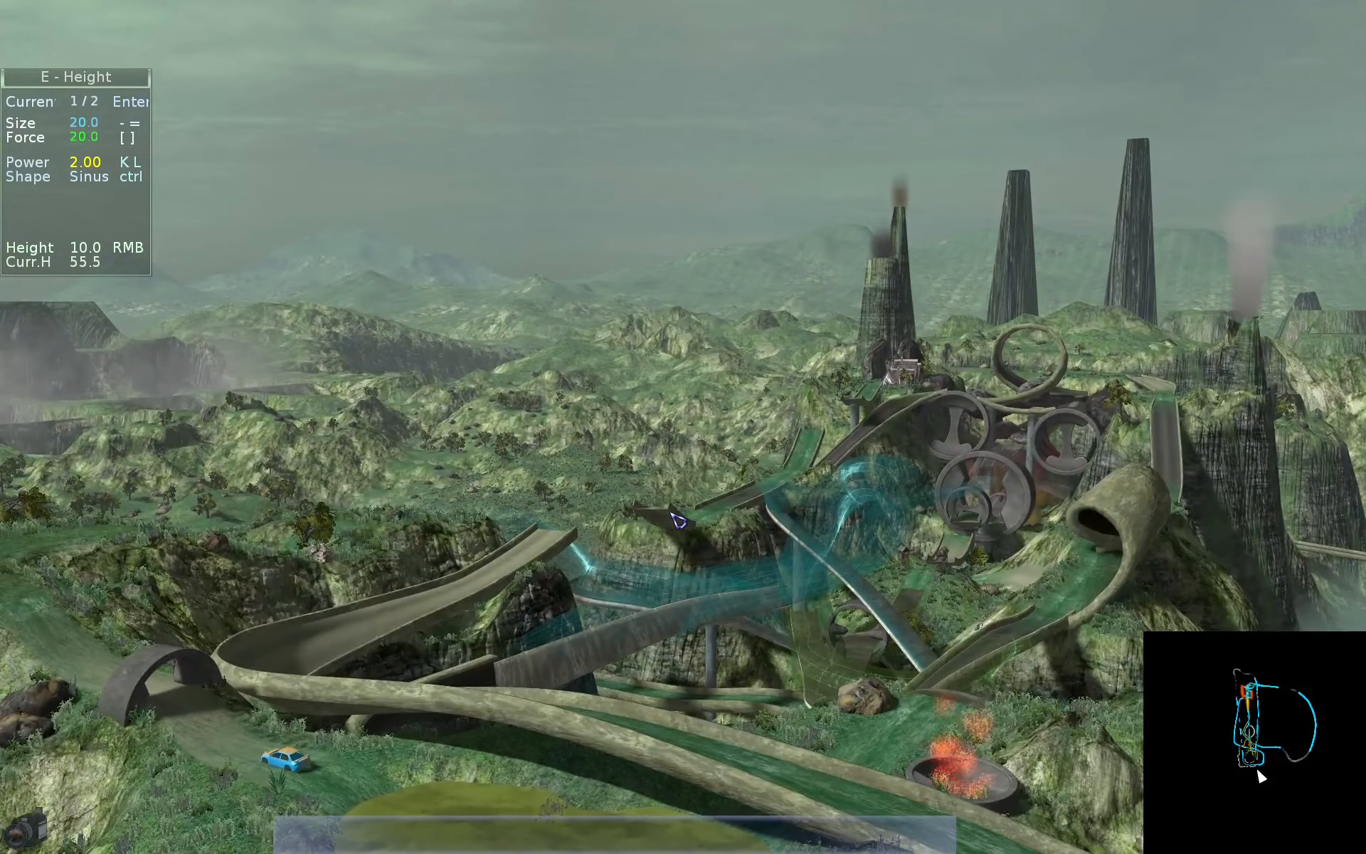
- Look up the weather and particle toggles in the View help, and turn the particles off
key(alt+i)
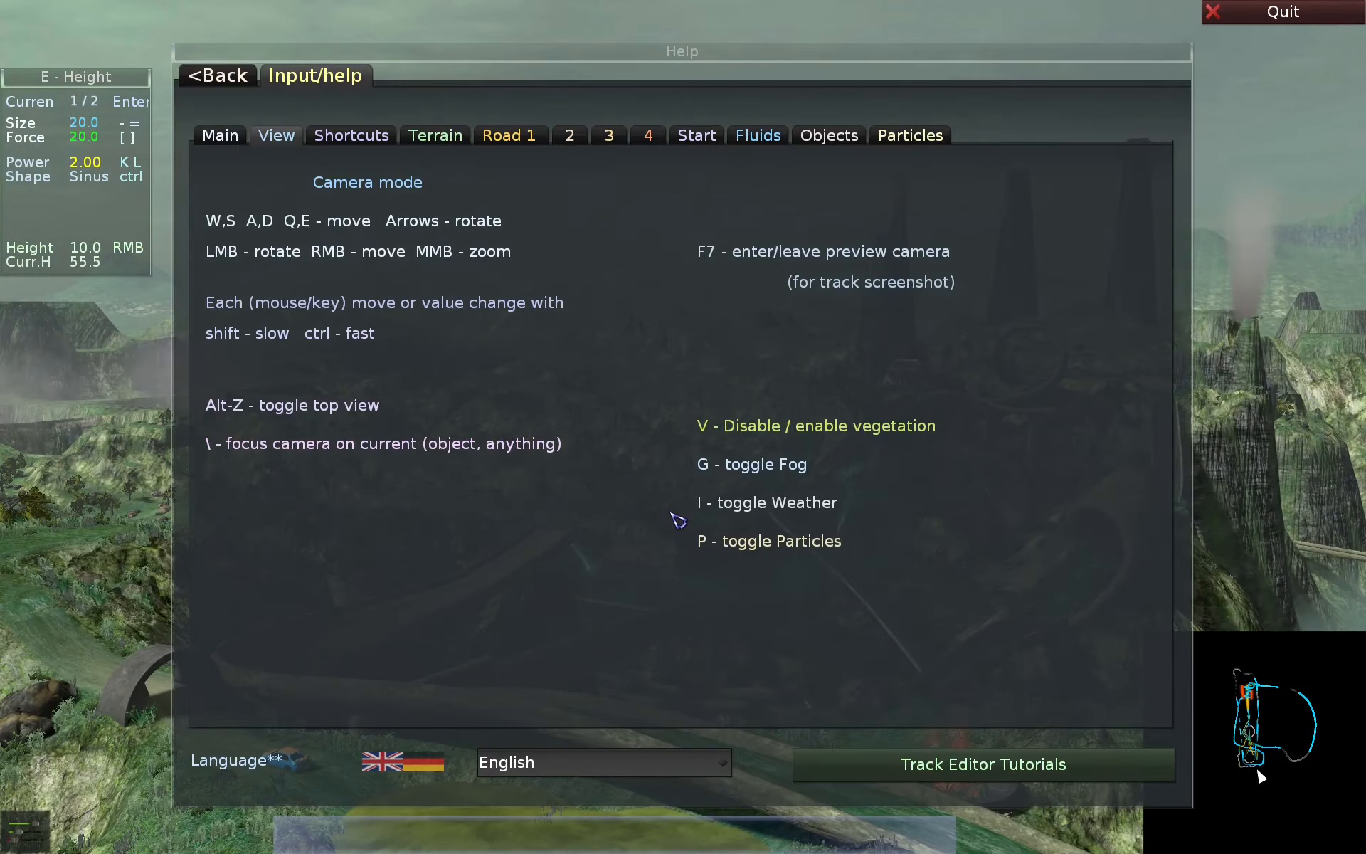
key(alt+i)
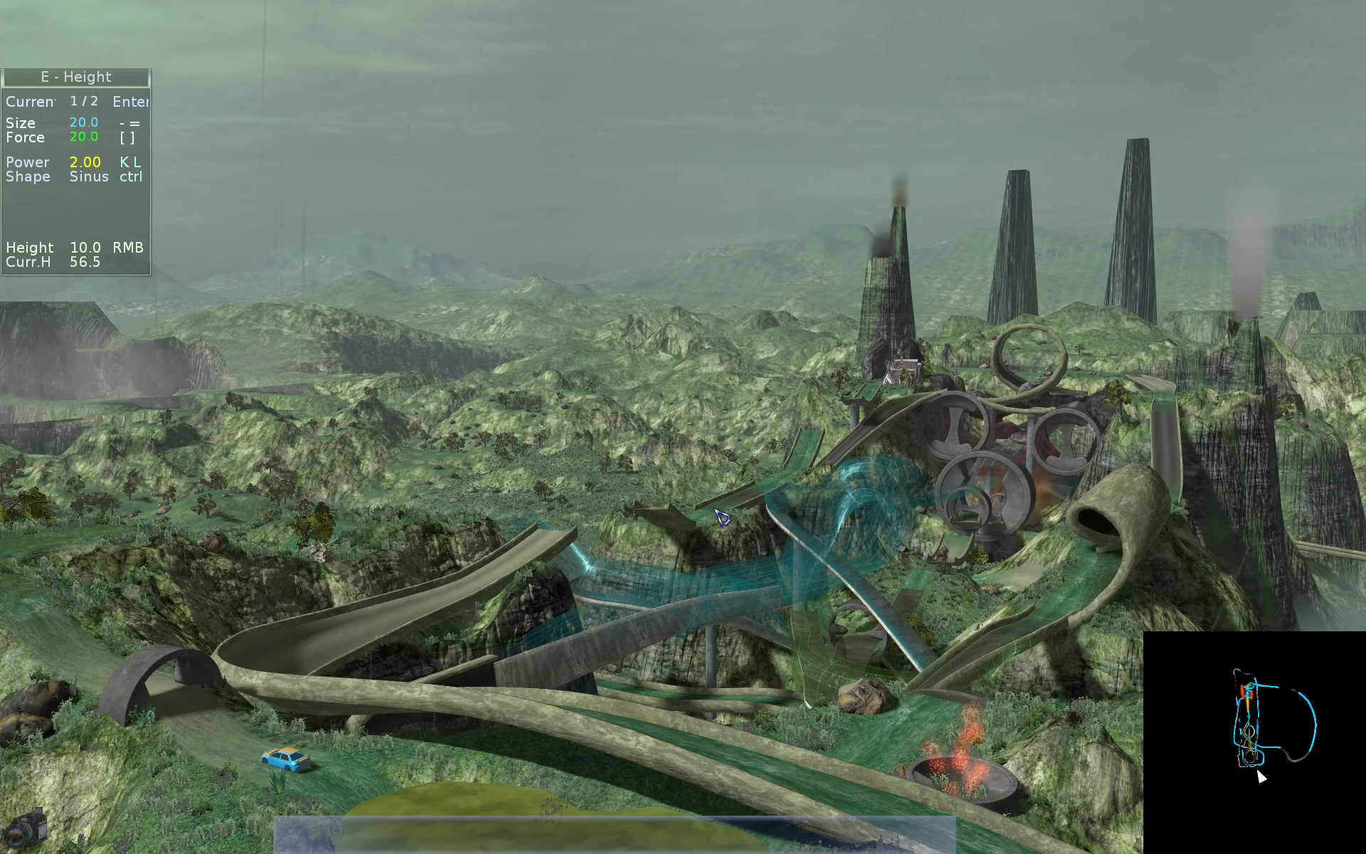
right_drag(722, 518, 601, 617)
key(w)
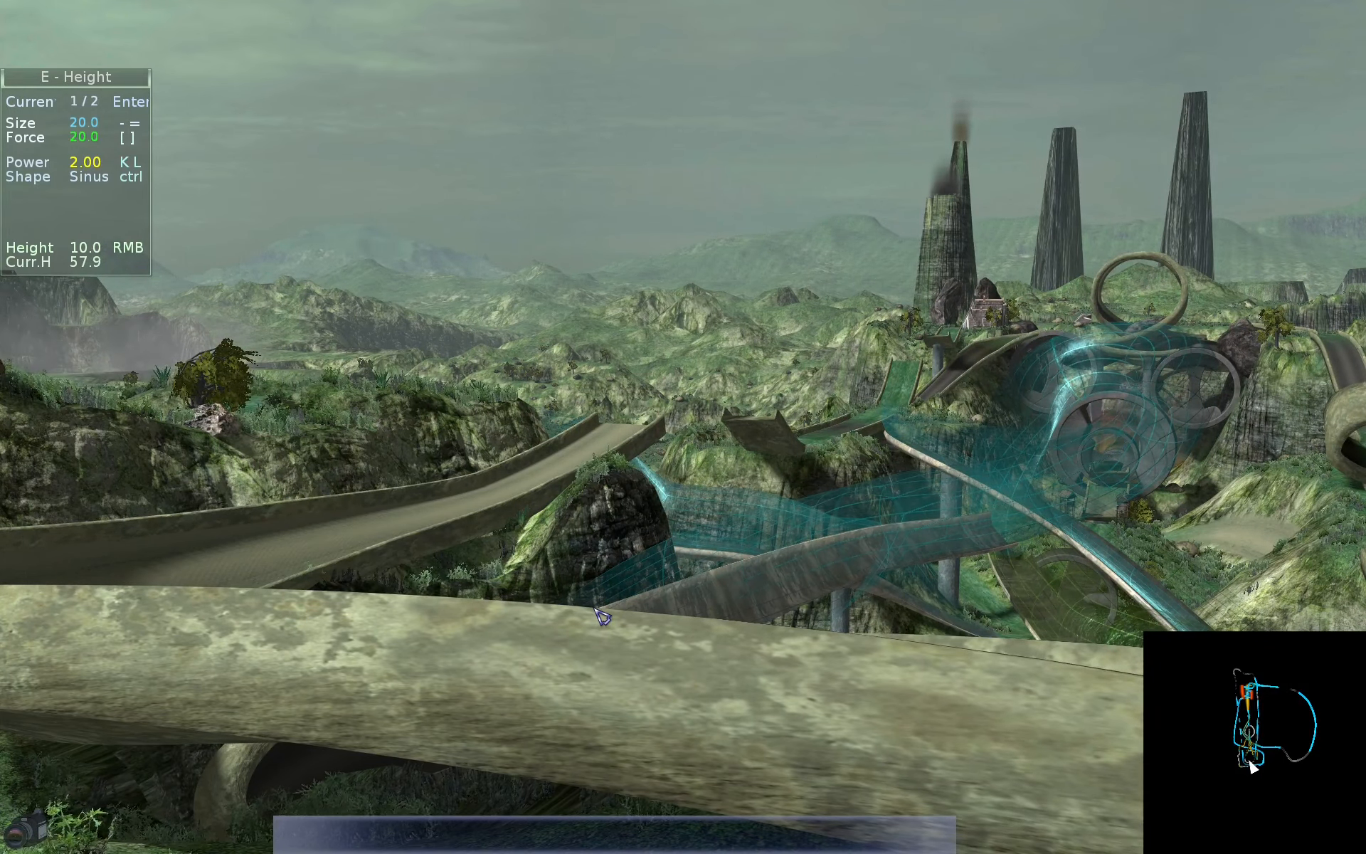
key(alt+i)
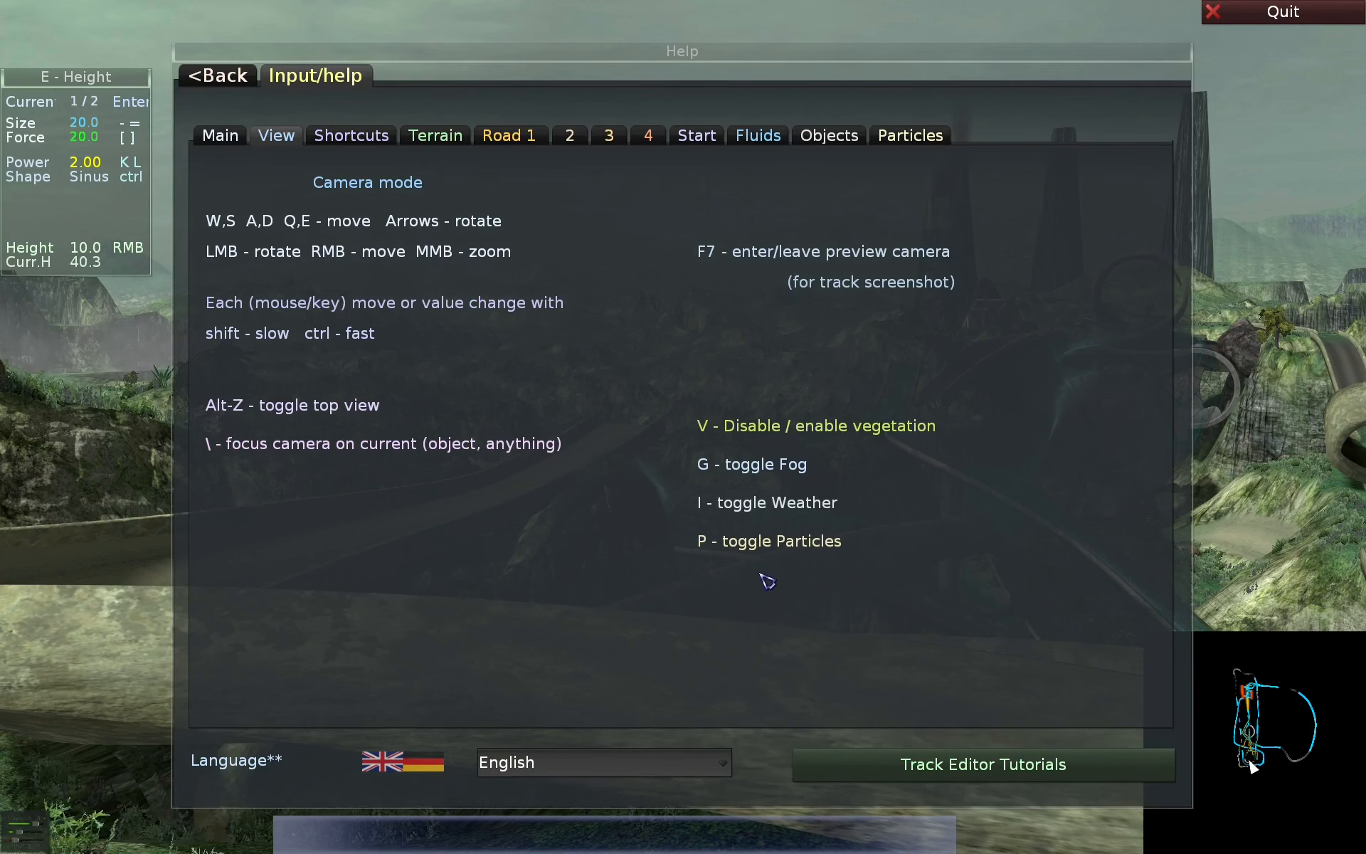
key(alt+i)
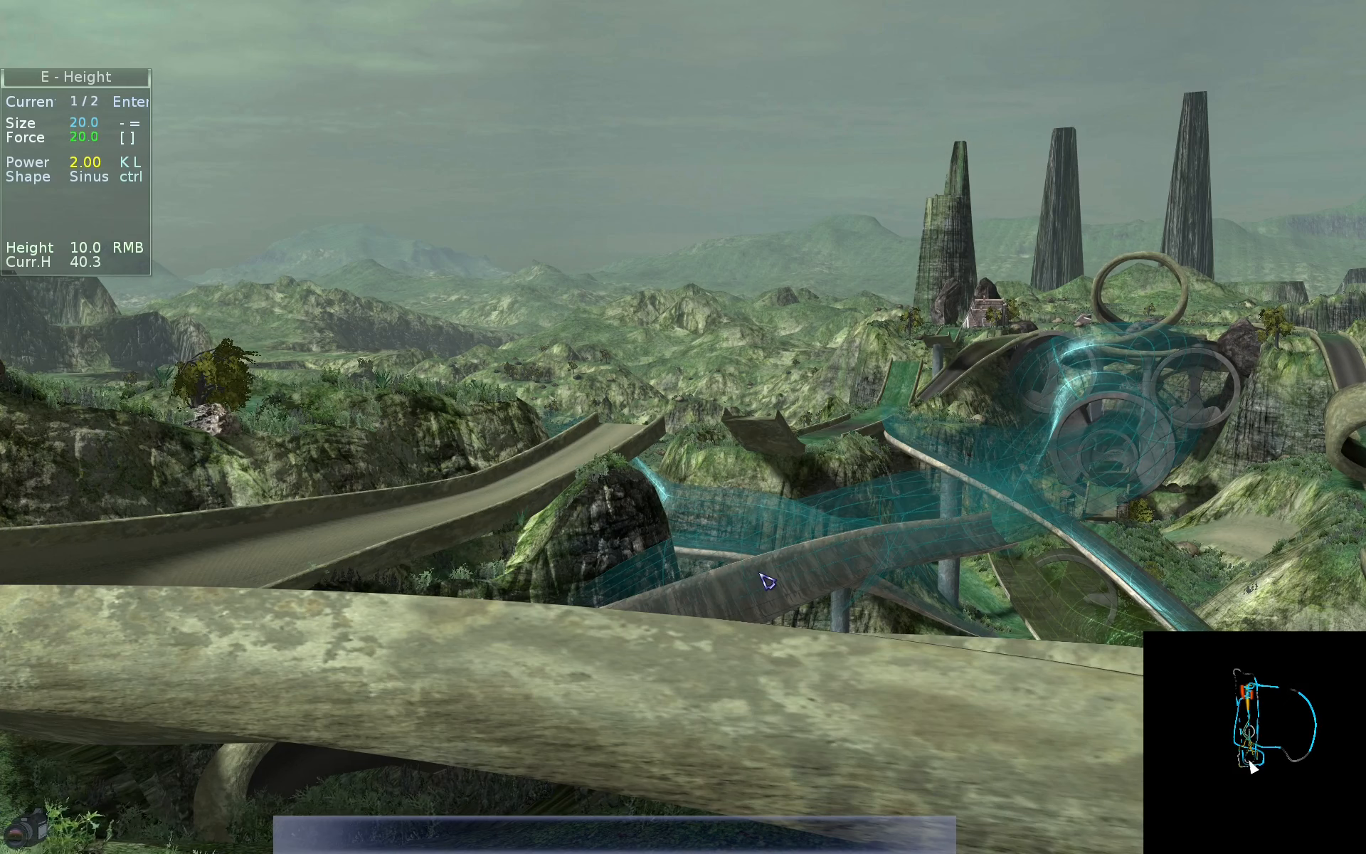
- Turn the particles back on from a view over the fire pit, and reopen the View help
key(s+d)
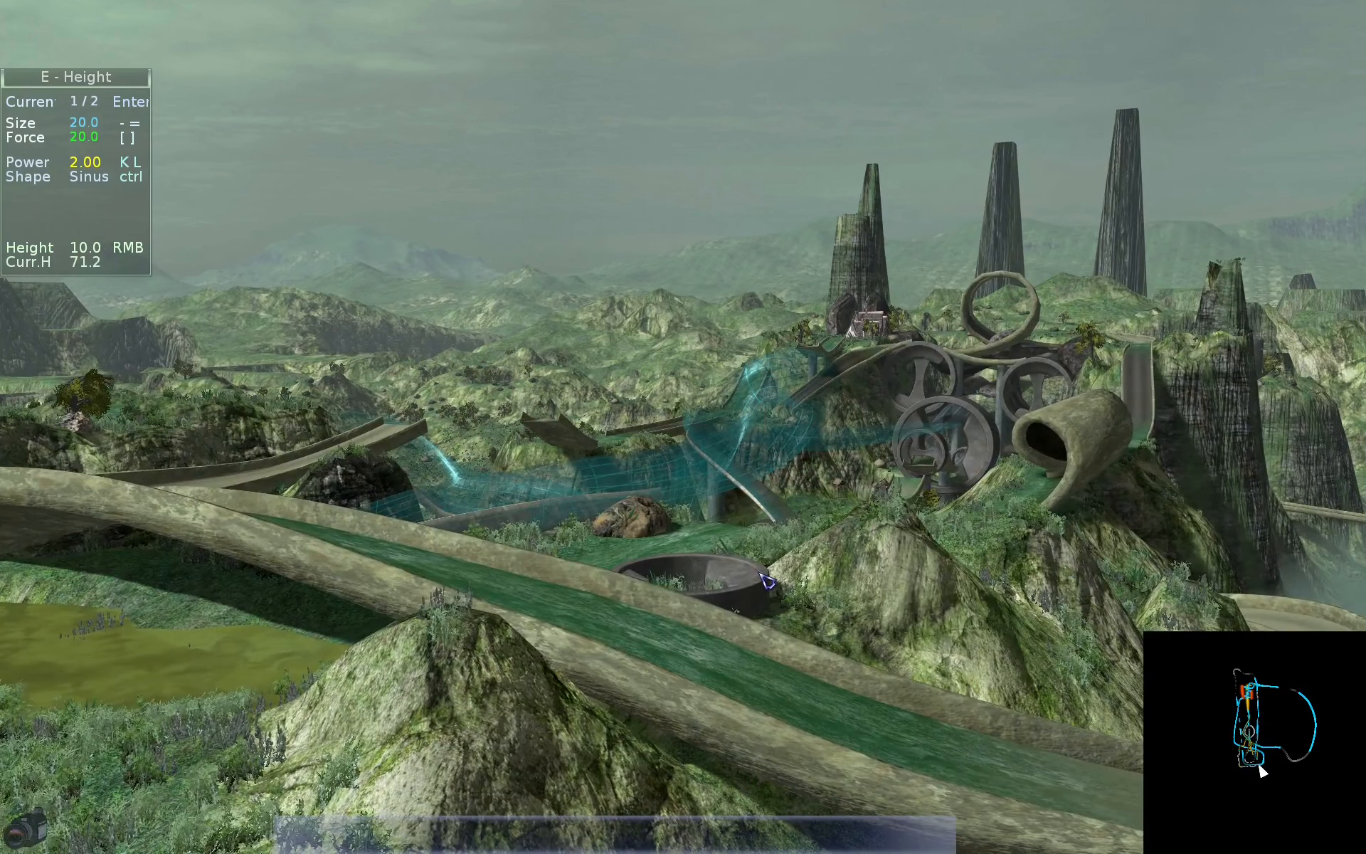
key(p)
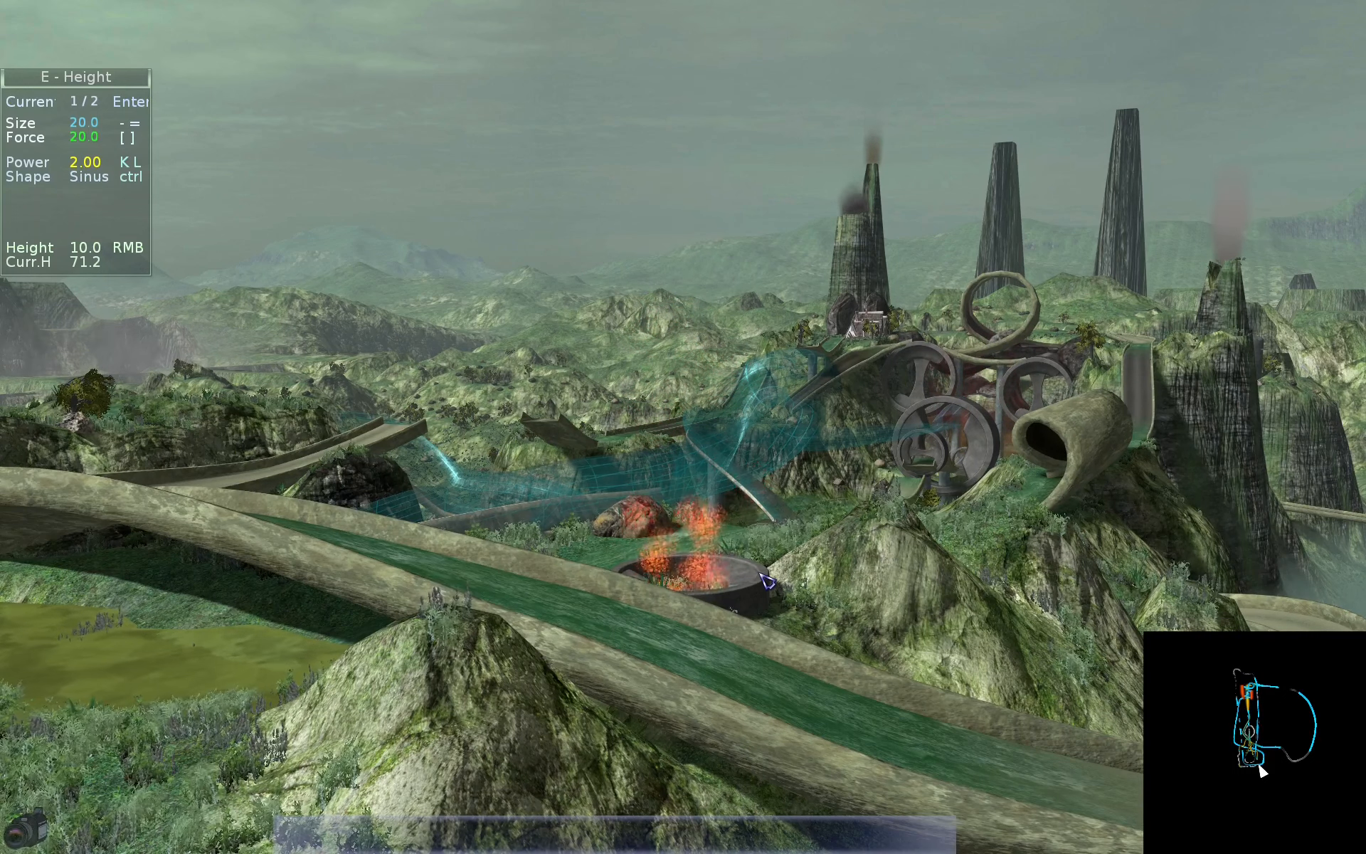
key(F1)
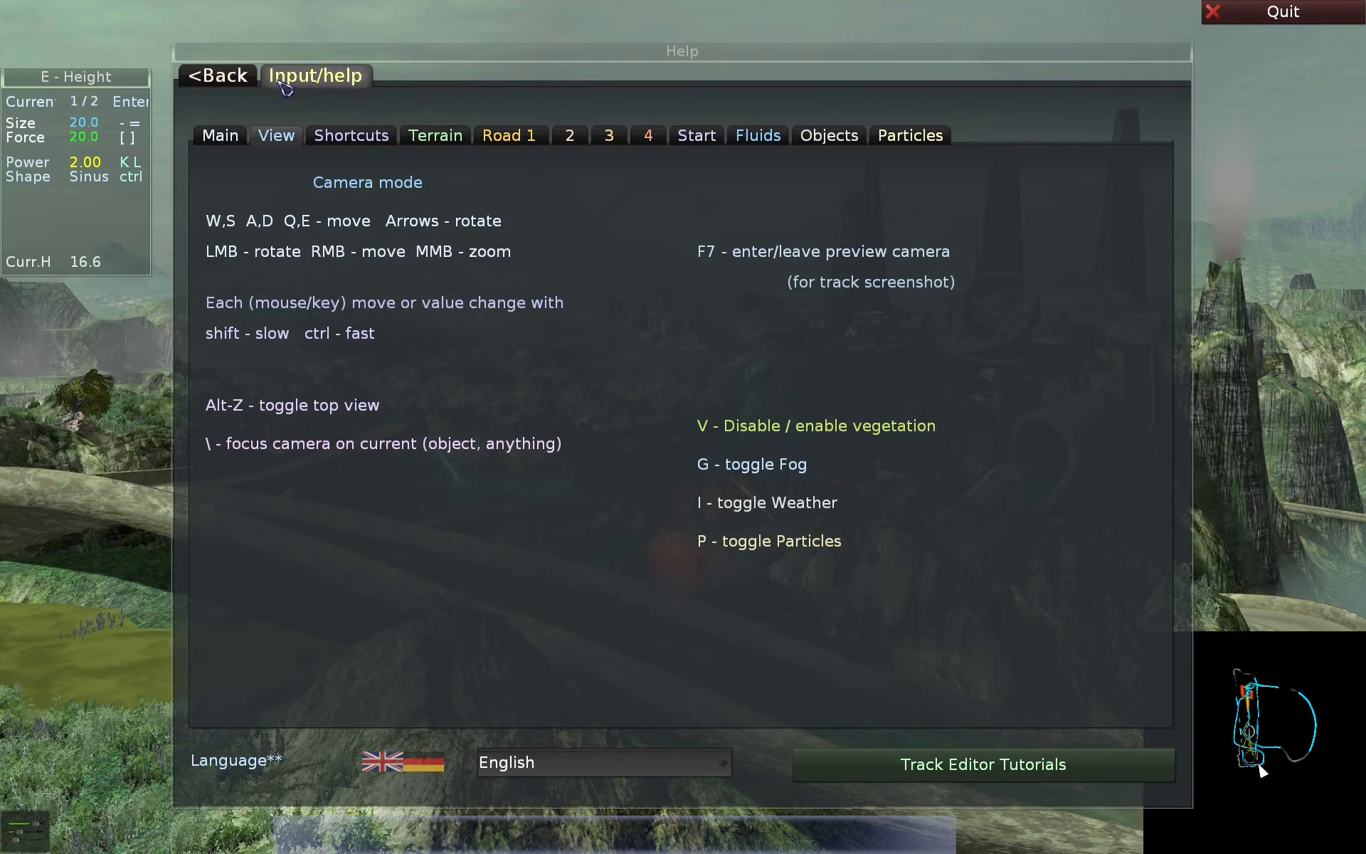
- Toggle Particles off and on in the Sun settings, and toggle Fog off and on in the Fog settings
key(alt+s)
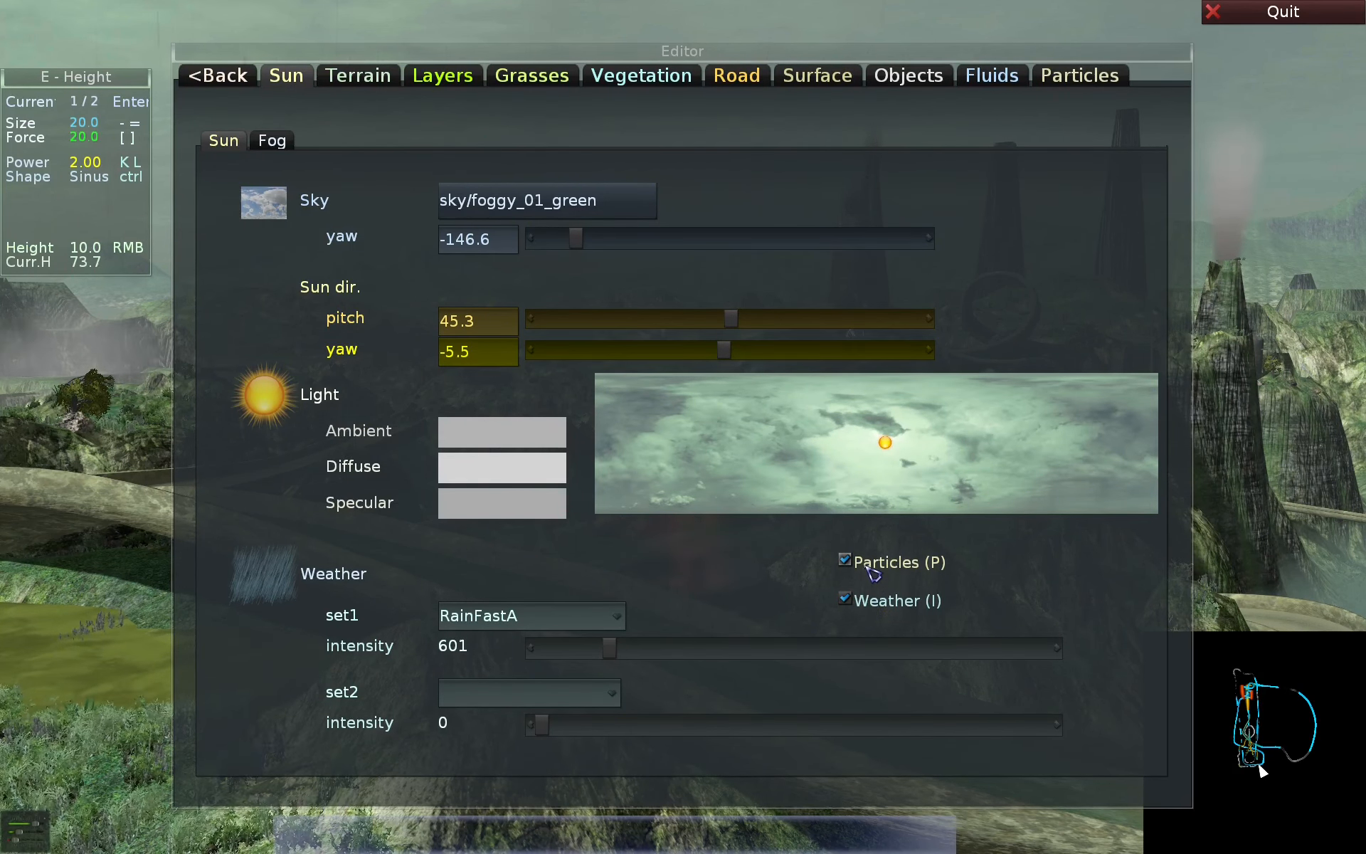
click(882, 567)
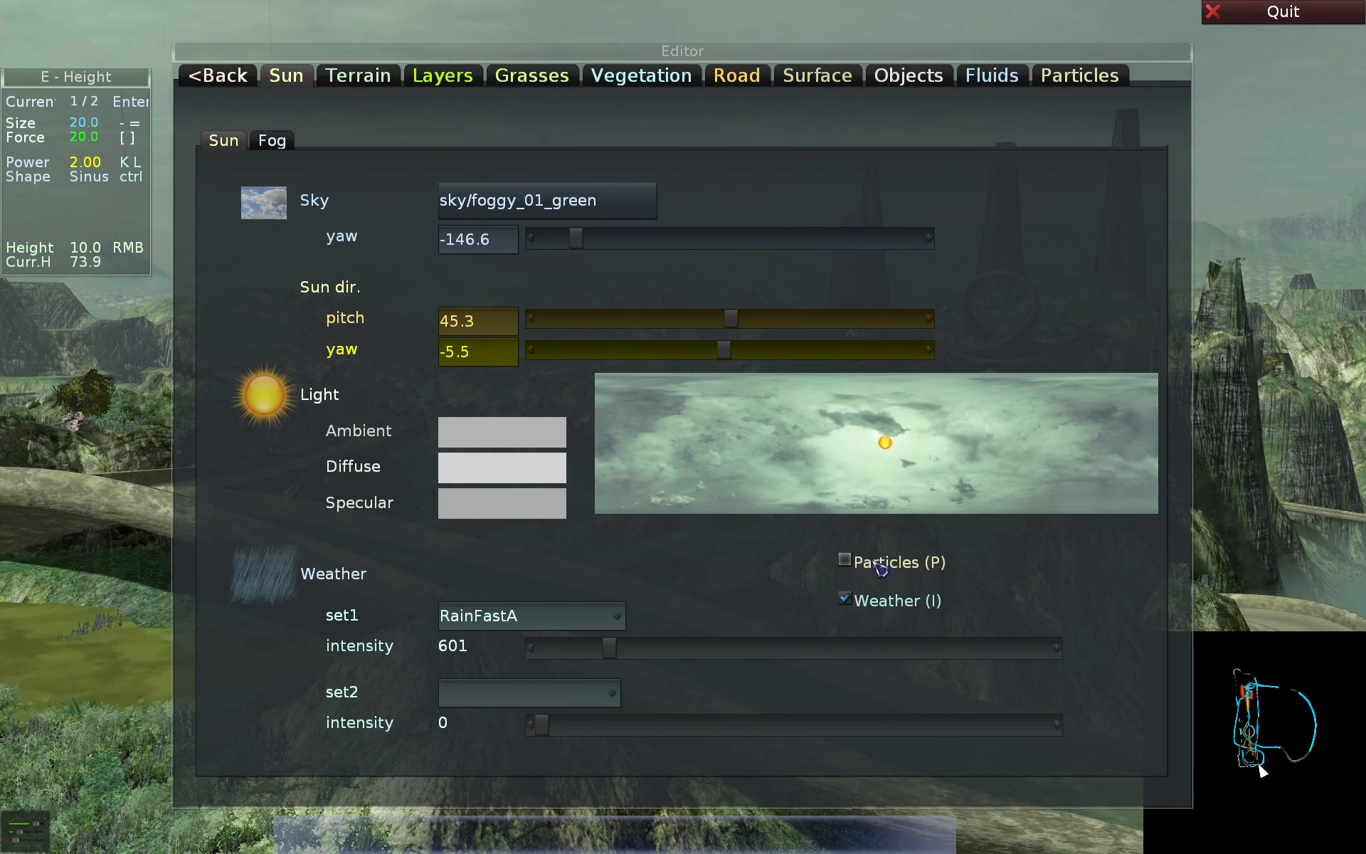
click(882, 567)
click(292, 144)
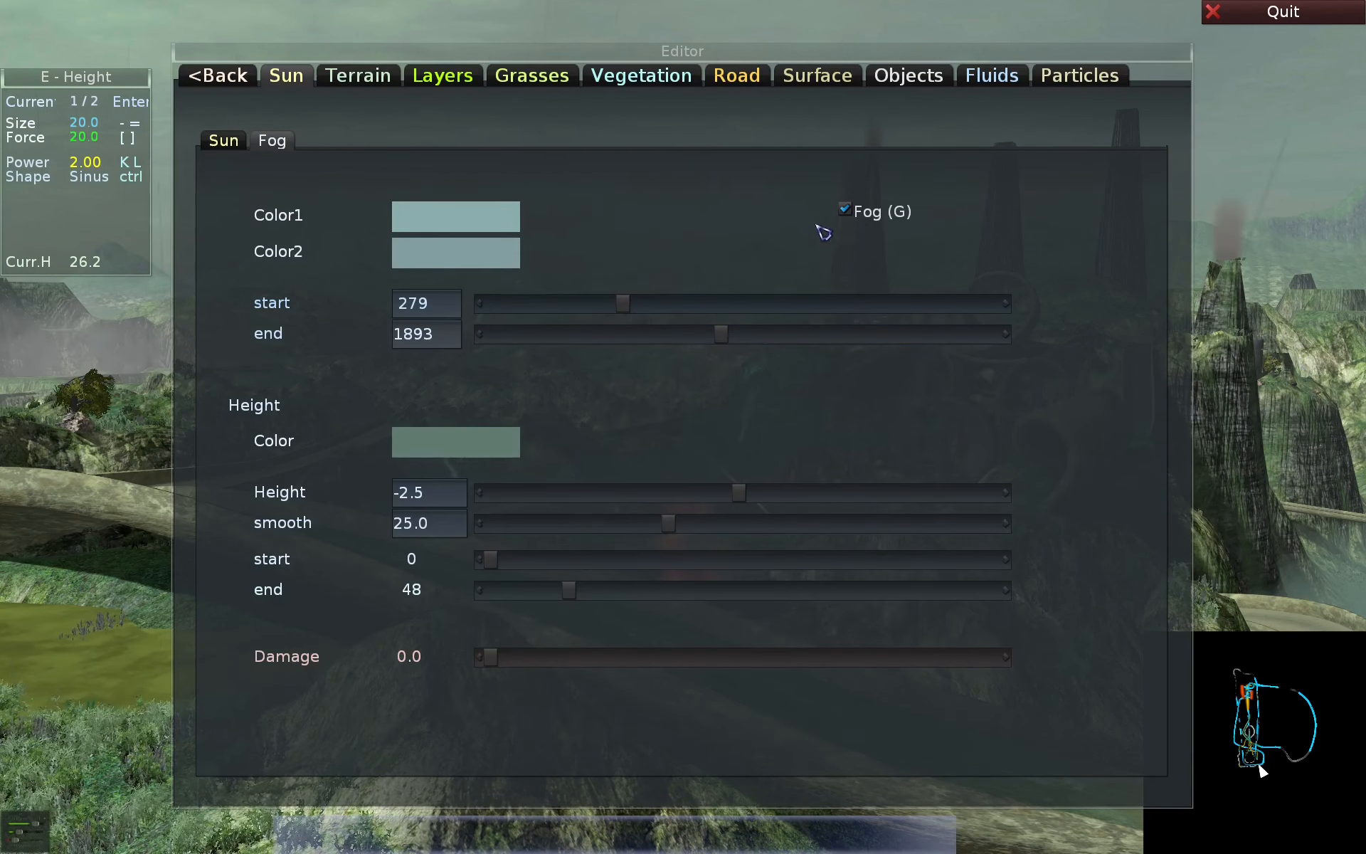
click(856, 214)
click(869, 214)
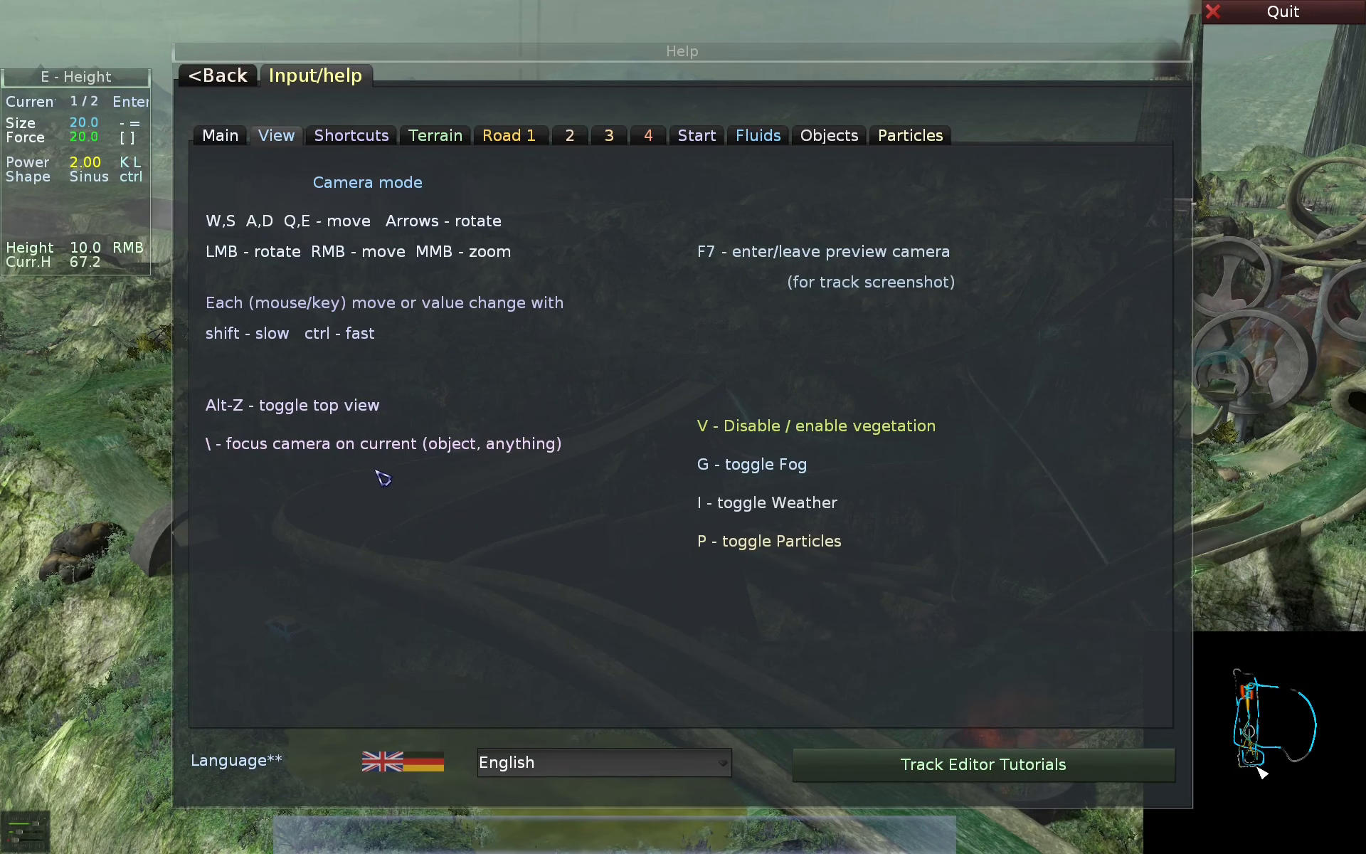
- Enter road editing, select a road point, step forward to point 14 and focus the camera on it
key(Escape)
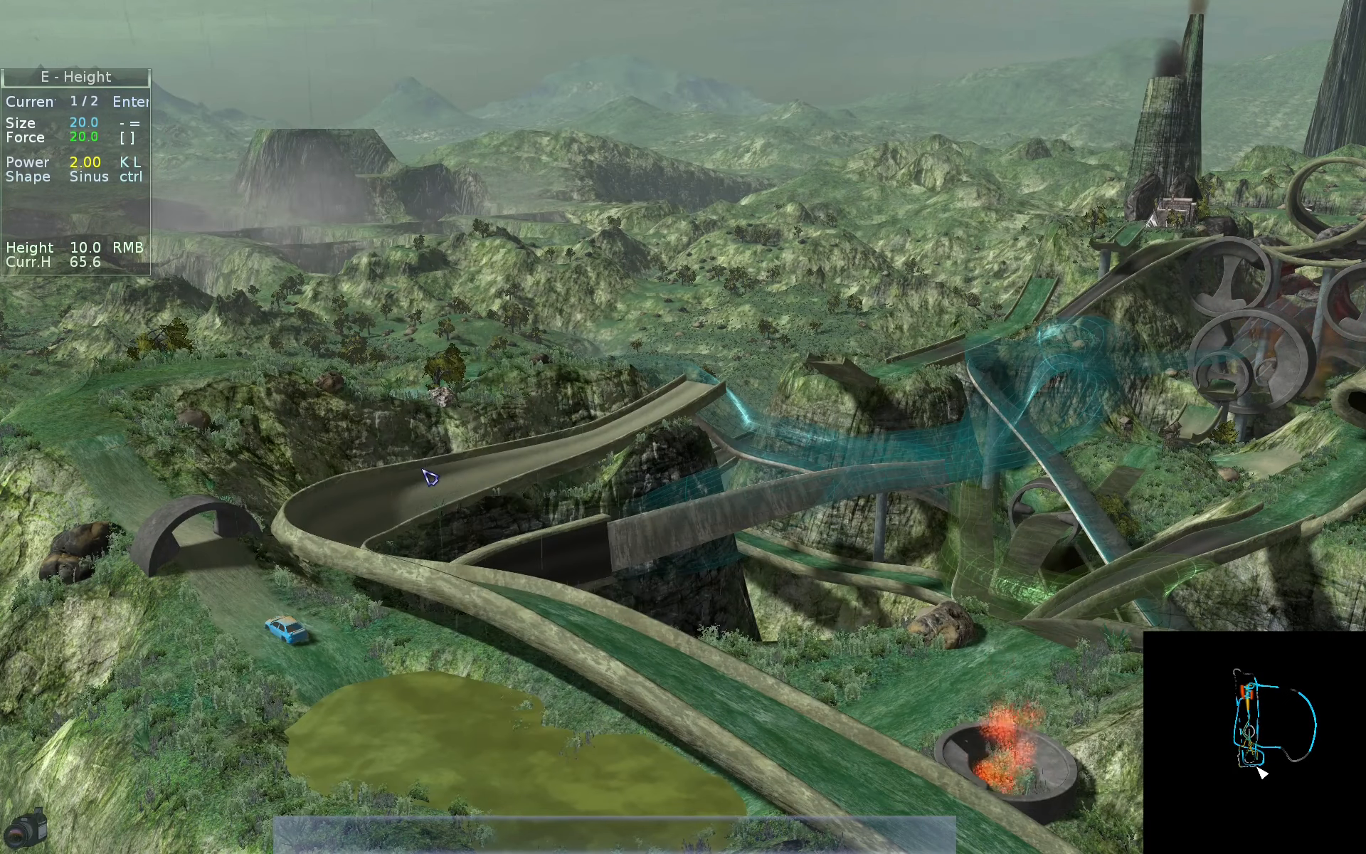
key(r)
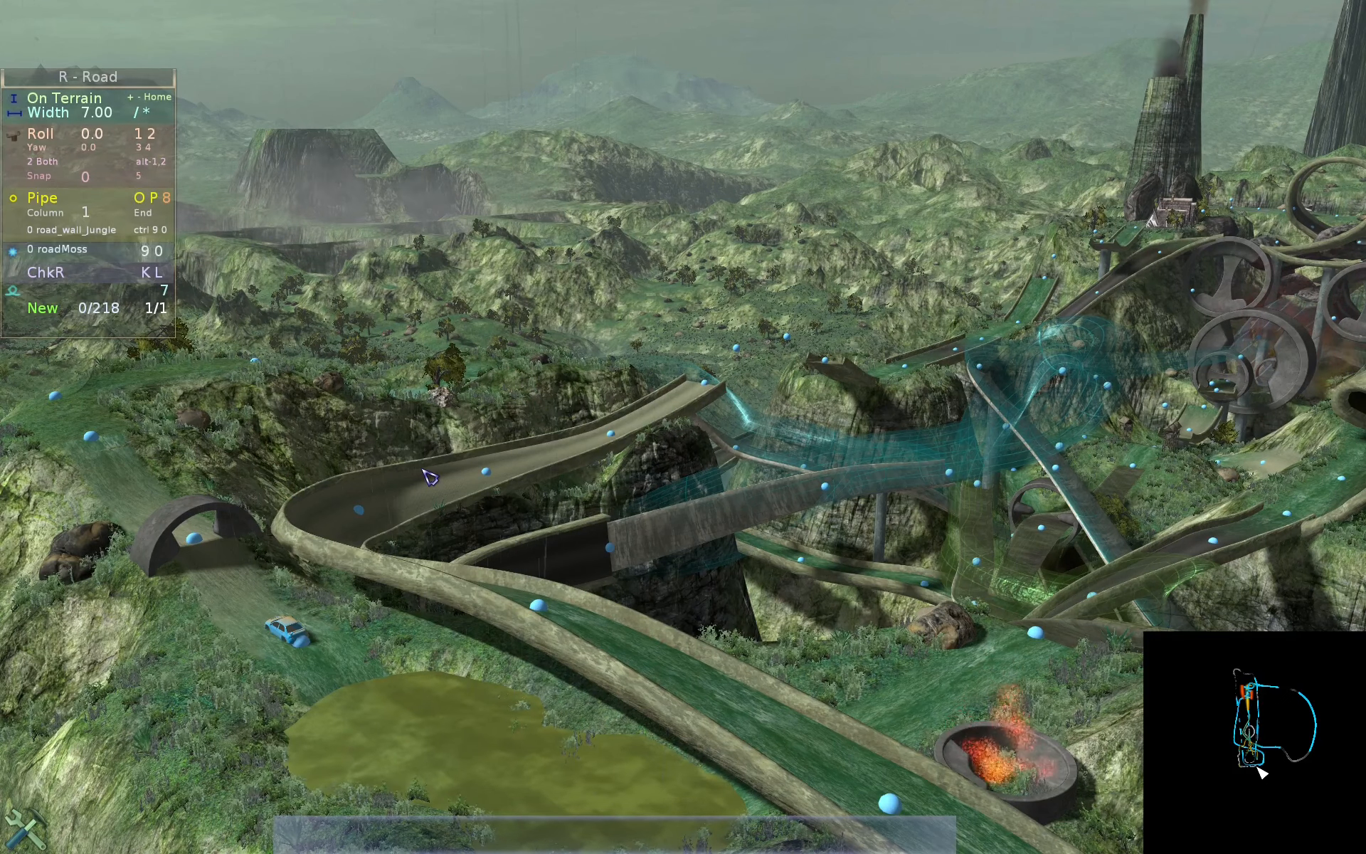
key(space)
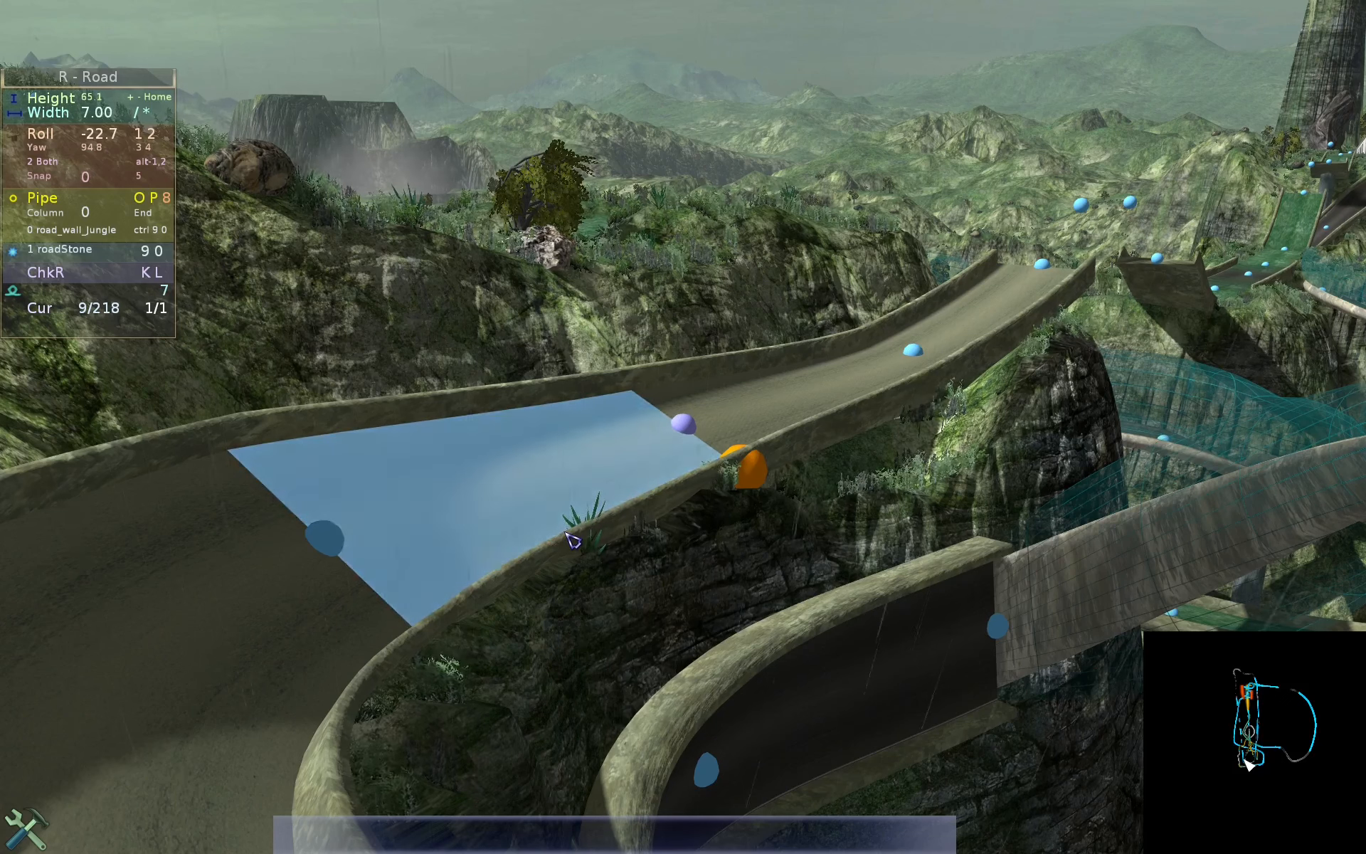
key(Page_Down)
key(Page_Down)
key(Page_Down)
key(Page_Down)
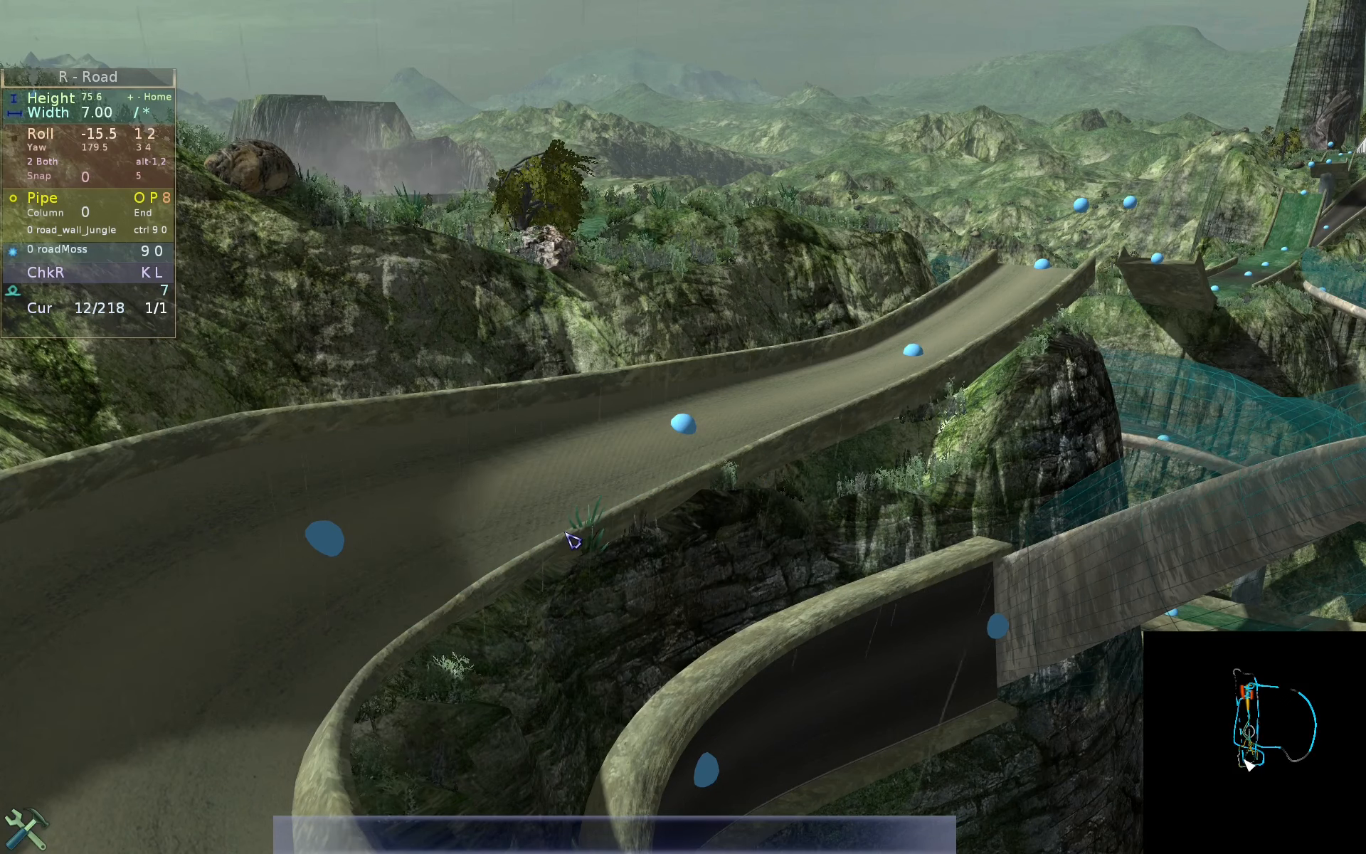
key(Page_Down)
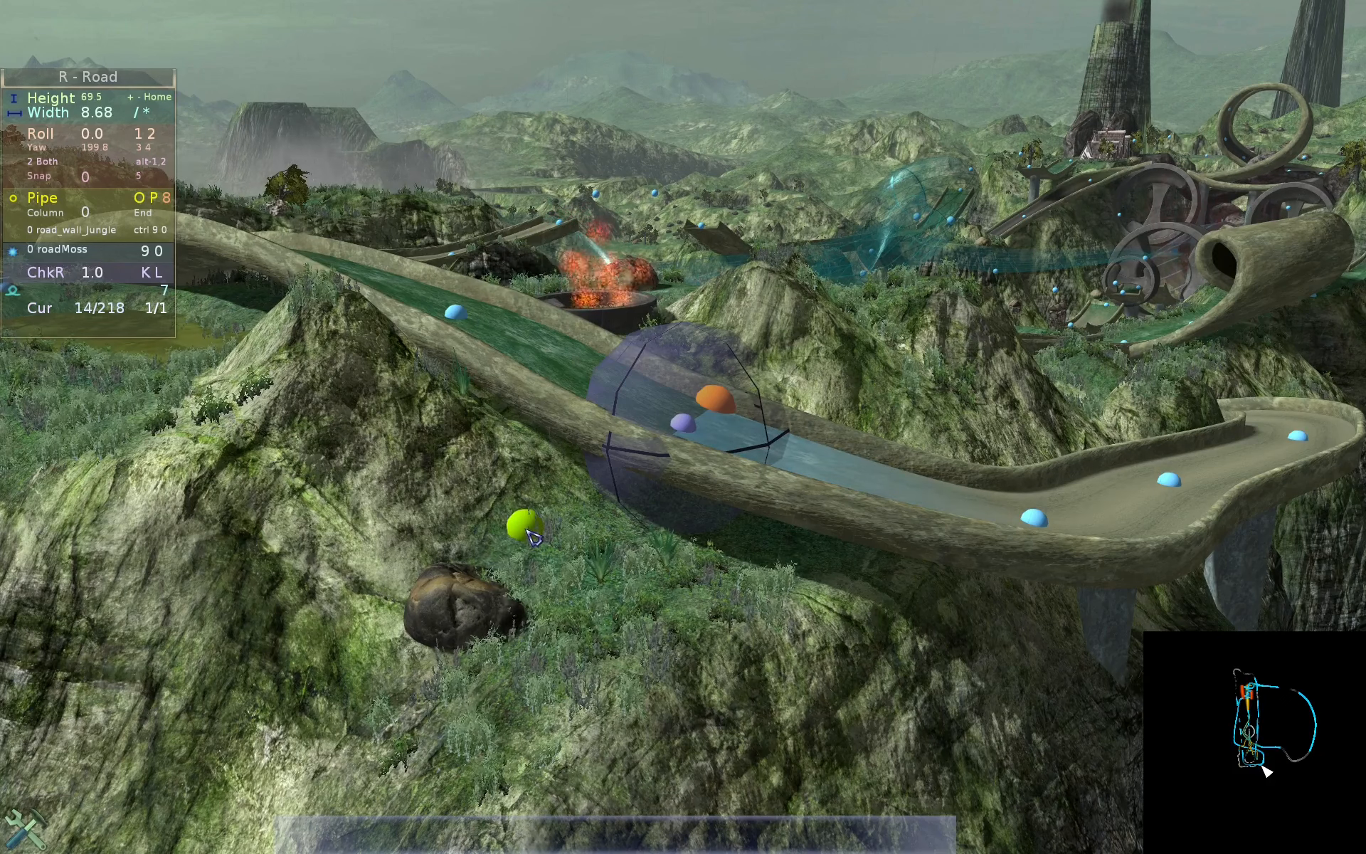
- Switch to object editing, step forward through the objects to cave_G05 and focus the camera on it
key(Tab)
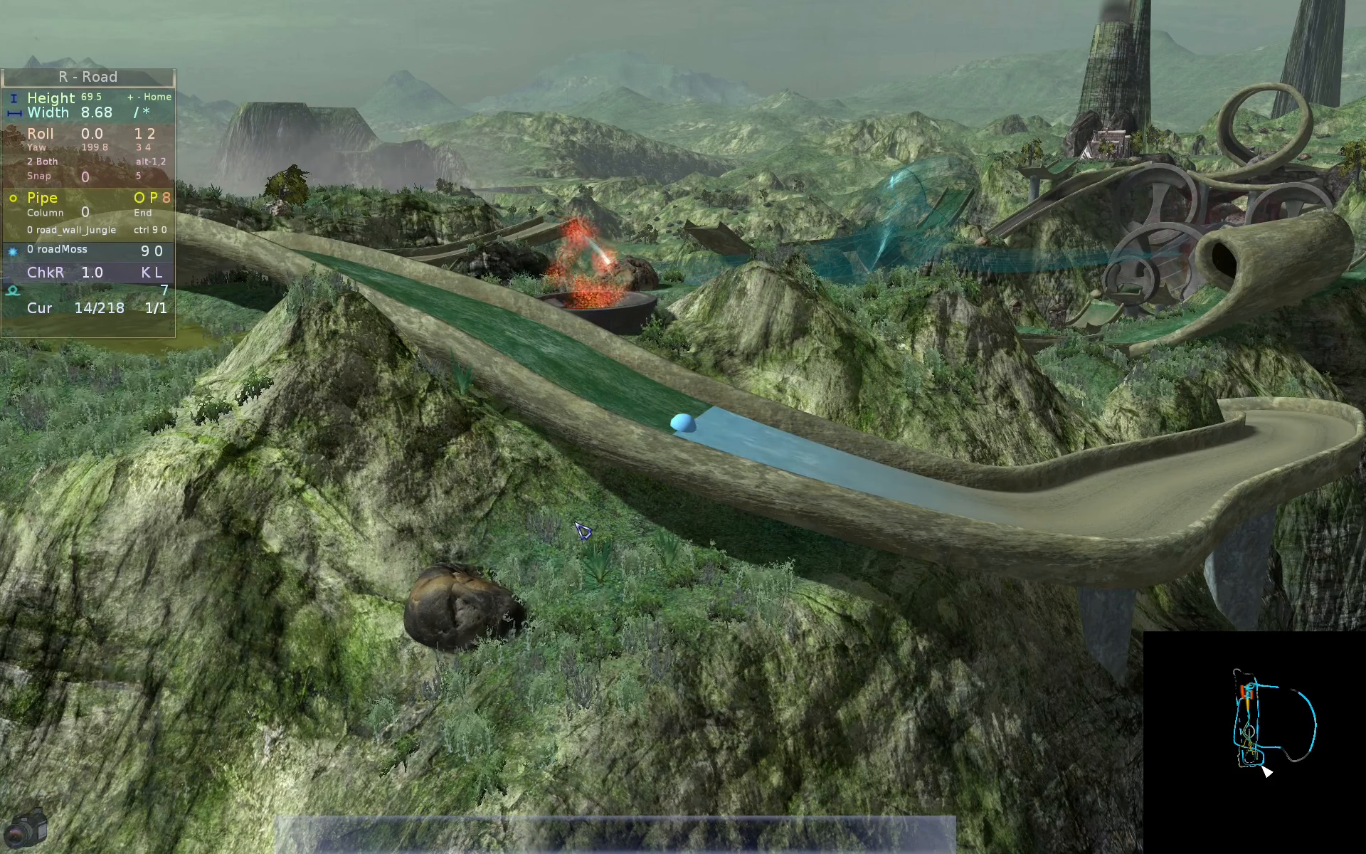
key(Tab)
key(x)
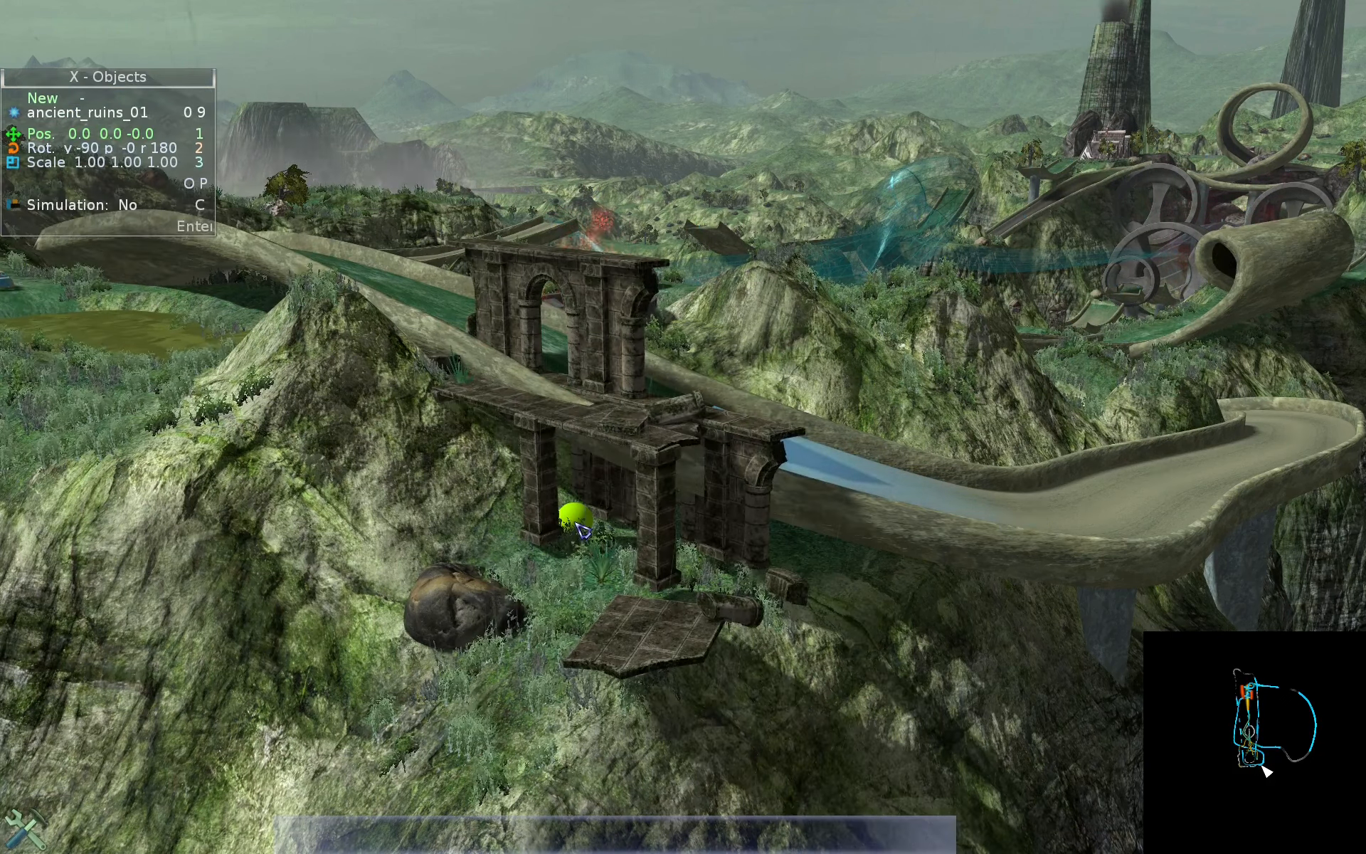
key(Page_Down)
key(Page_Down)
key(Page_Down)
key(Page_Down)
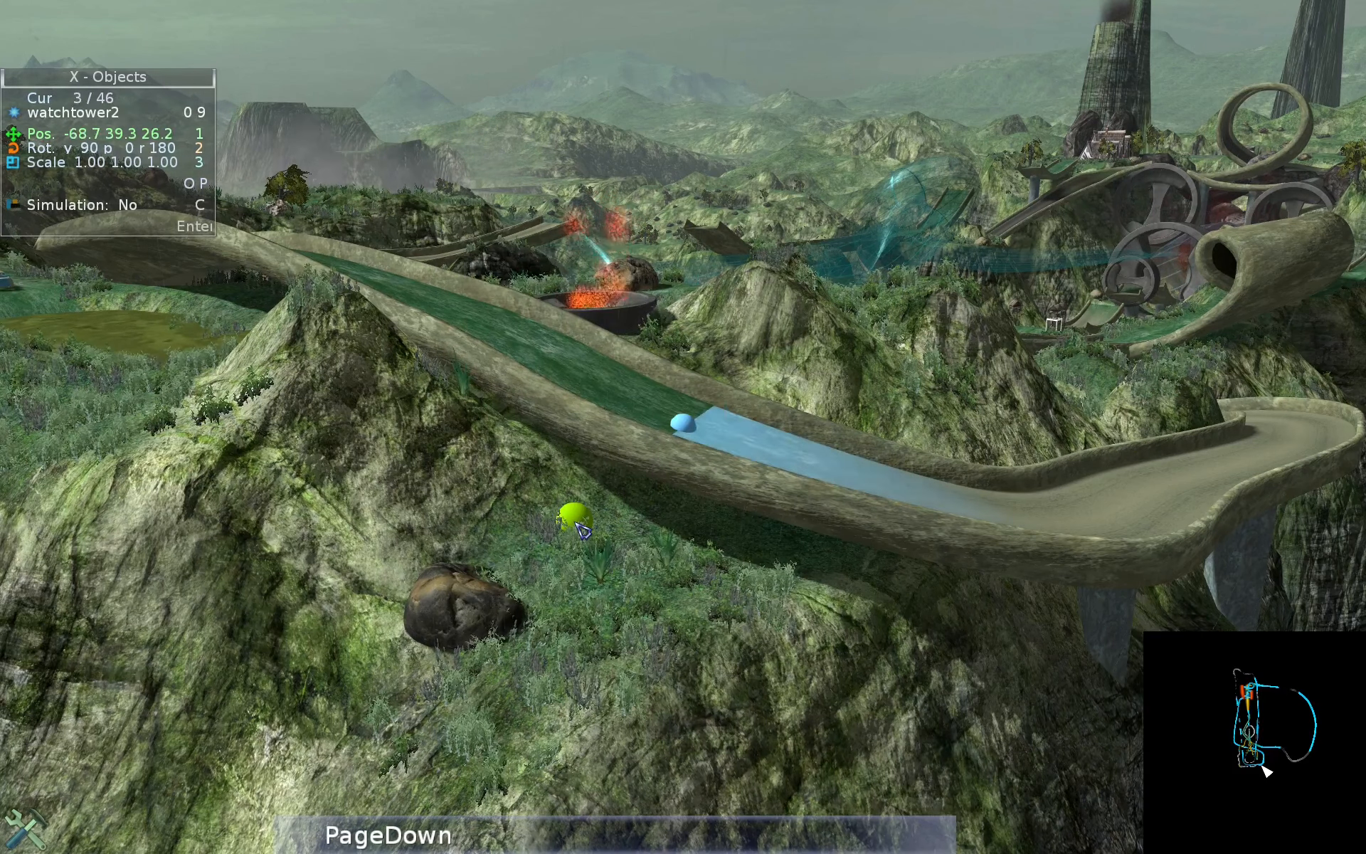
key(Page_Down)
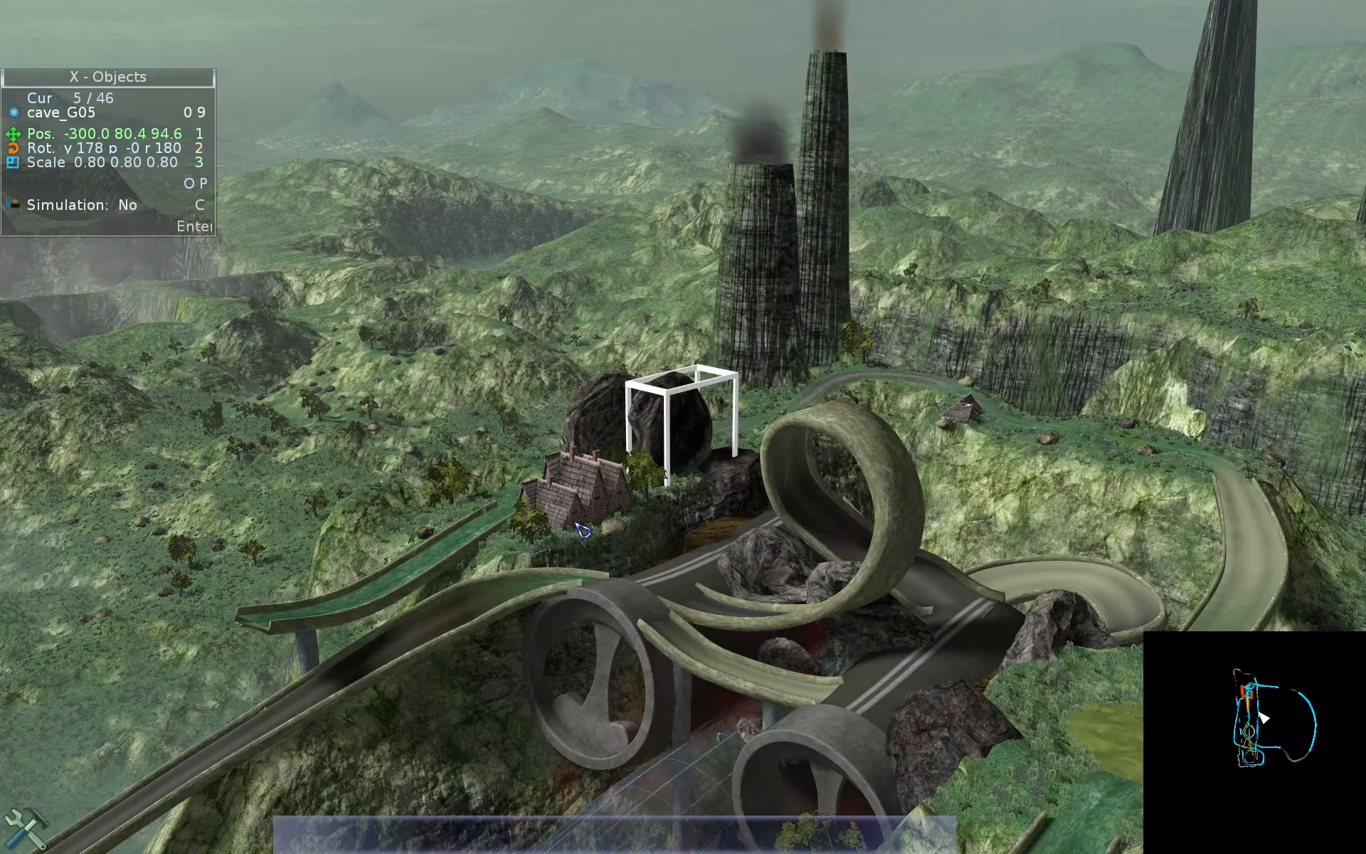
- Step on through the objects past the gas tanks to obstacle4, and shift the camera sideways
key(Page_Down)
key(backslash)
key(Page_Down)
key(Page_Down)
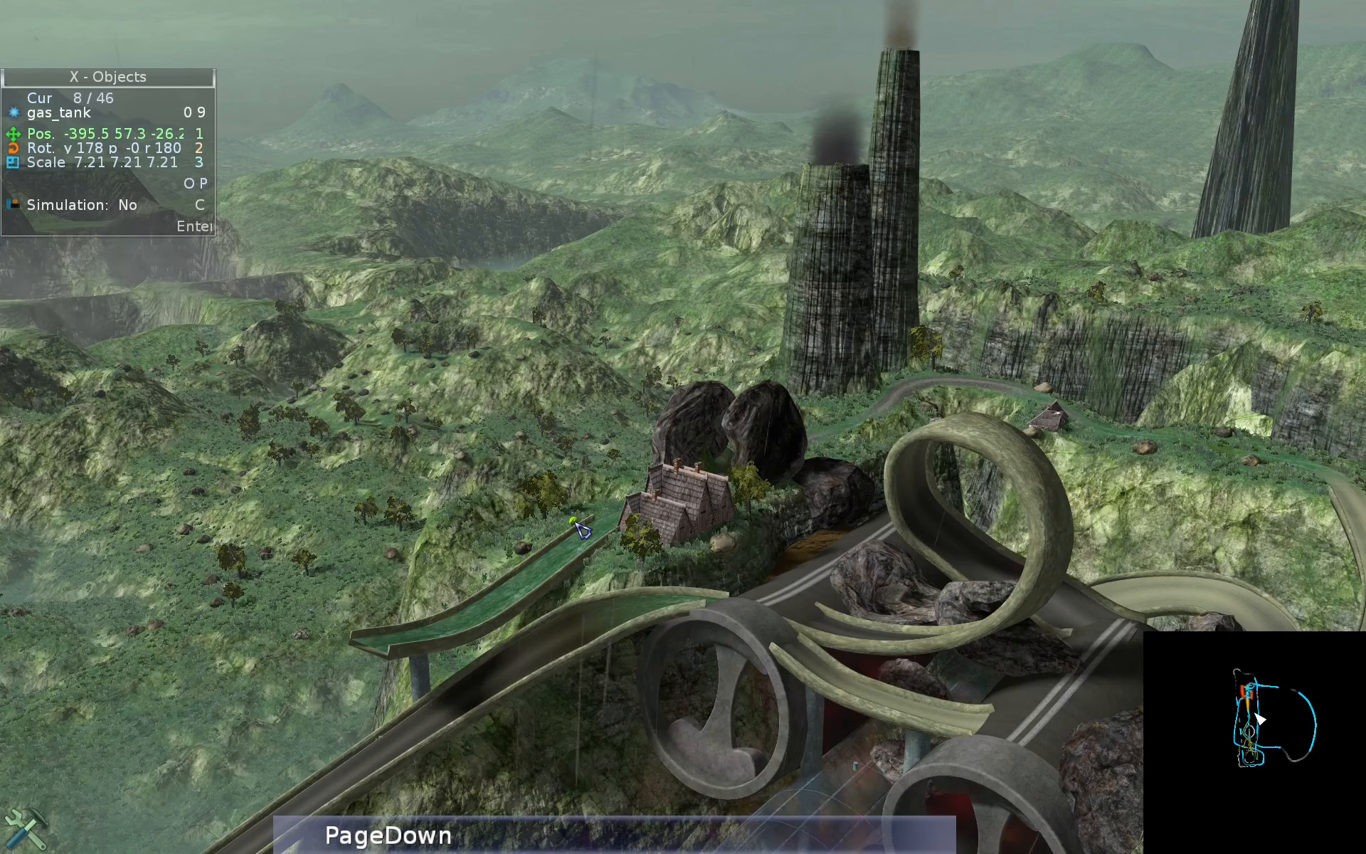
key(Page_Down)
key(Page_Down)
key(Page_Down)
key(Page_Down)
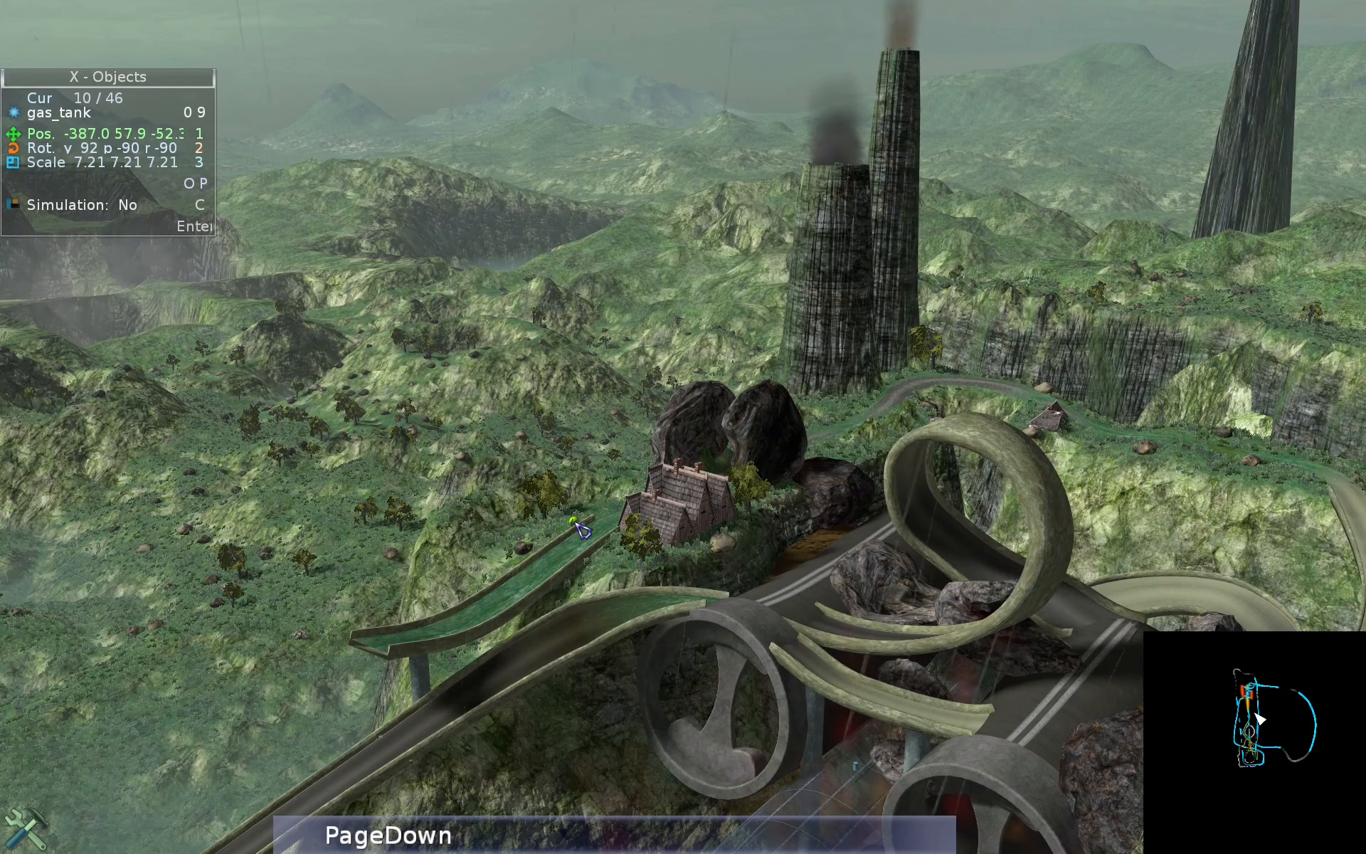
key(Tab)
key(a)
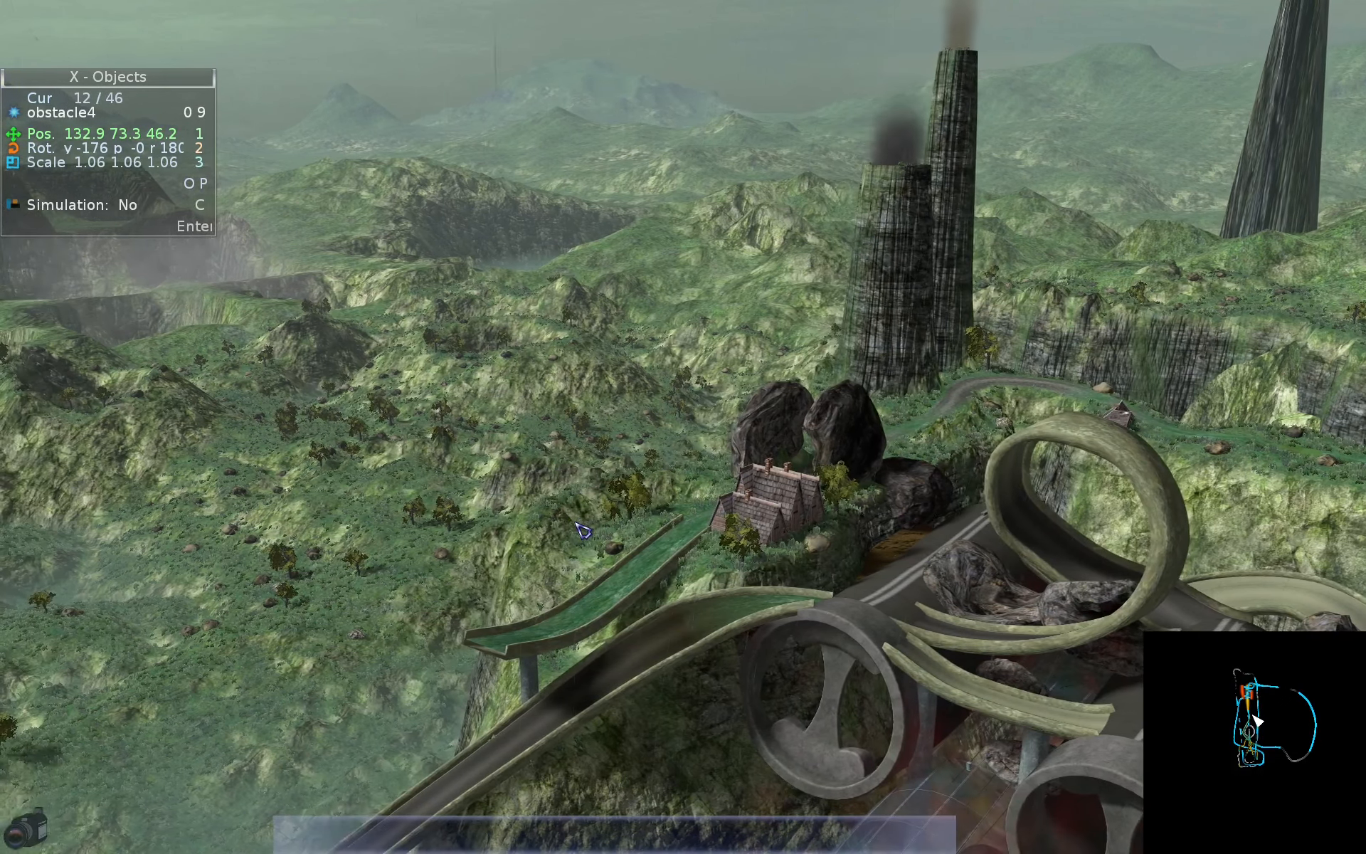
- Switch to particle editing, step through the emitters to CraterLava1 and focus the camera on it
key(Tab)
key(a)
key(Page_Down)
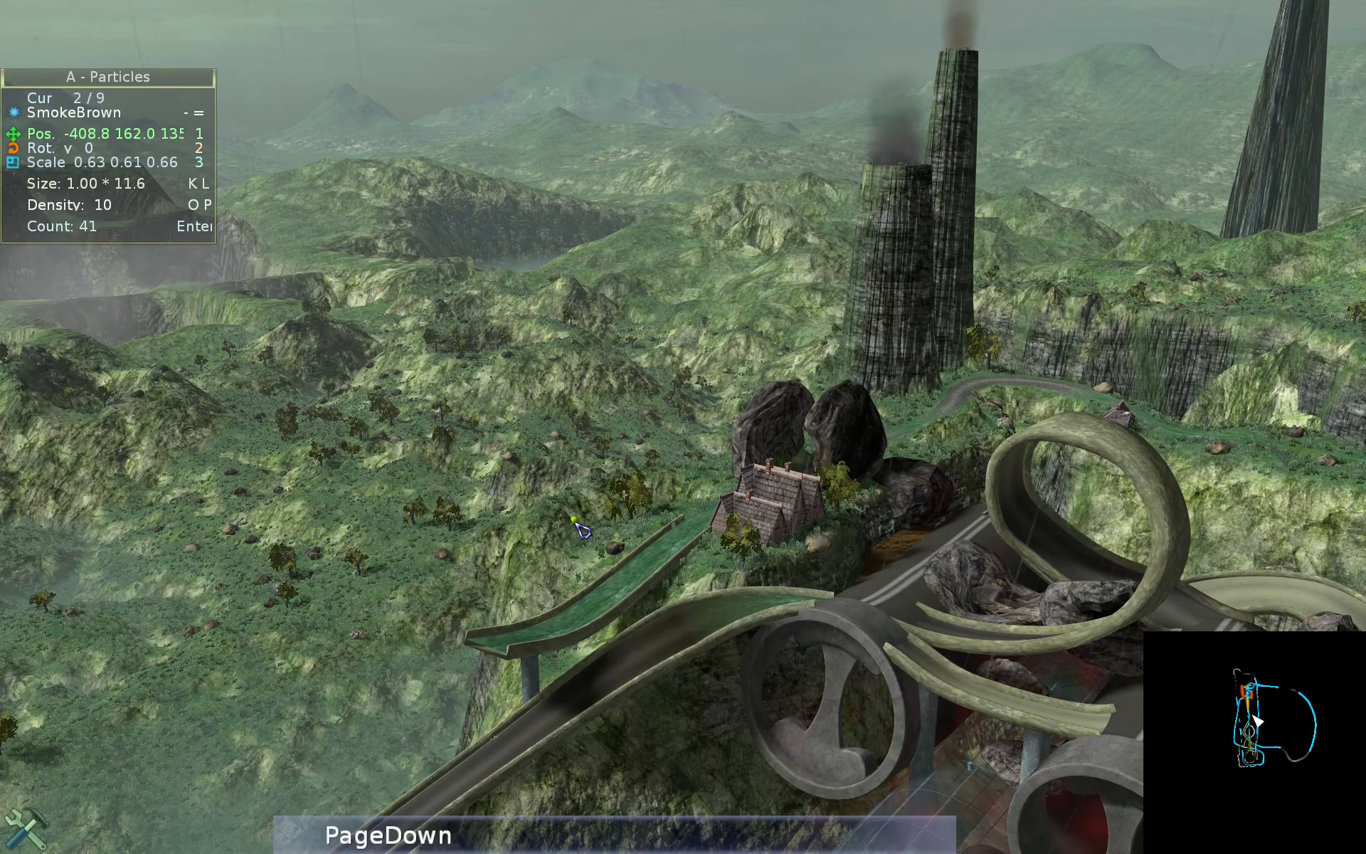
key(backslash)
key(Page_Down)
key(Page_Down)
key(Page_Down)
key(Page_Down)
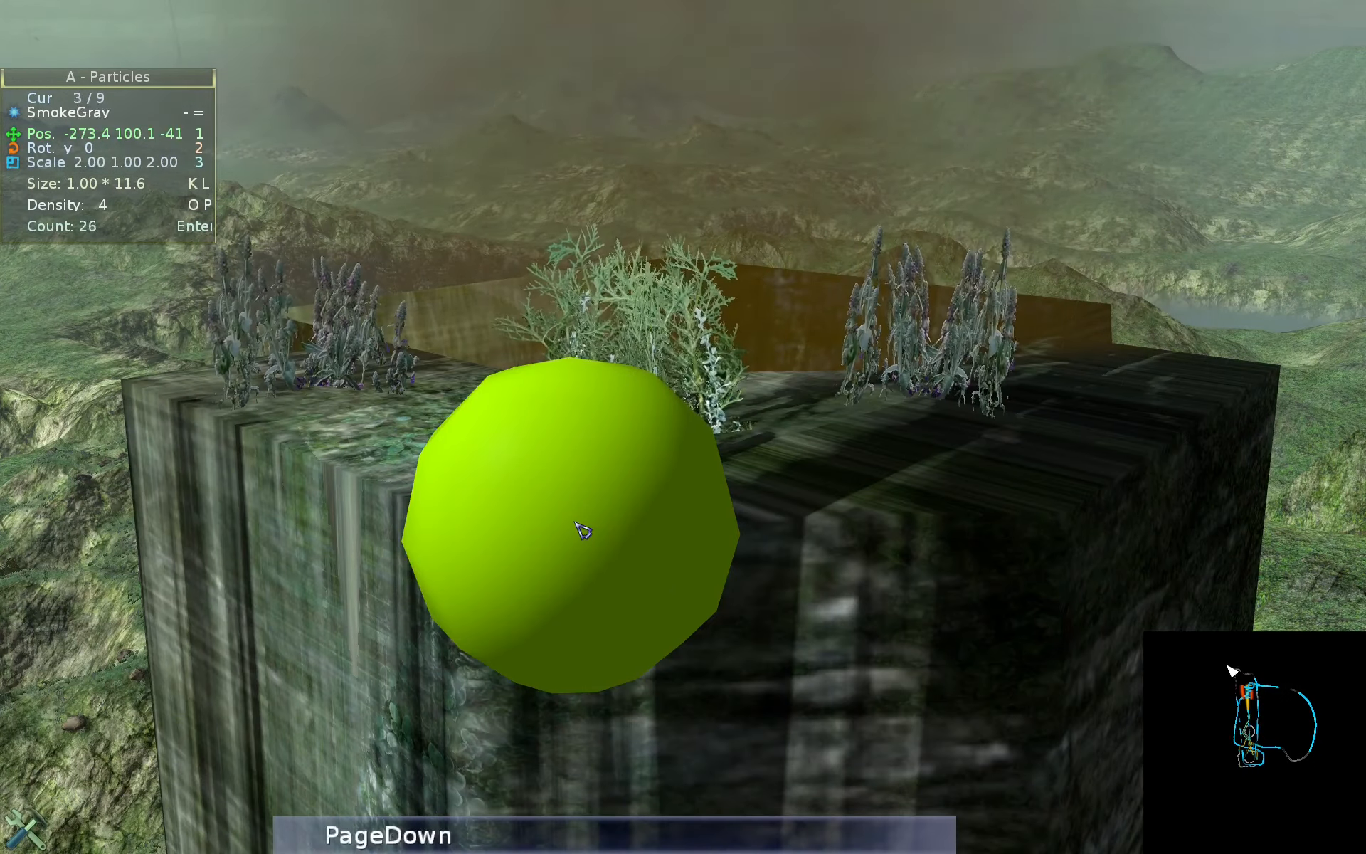
key(g)
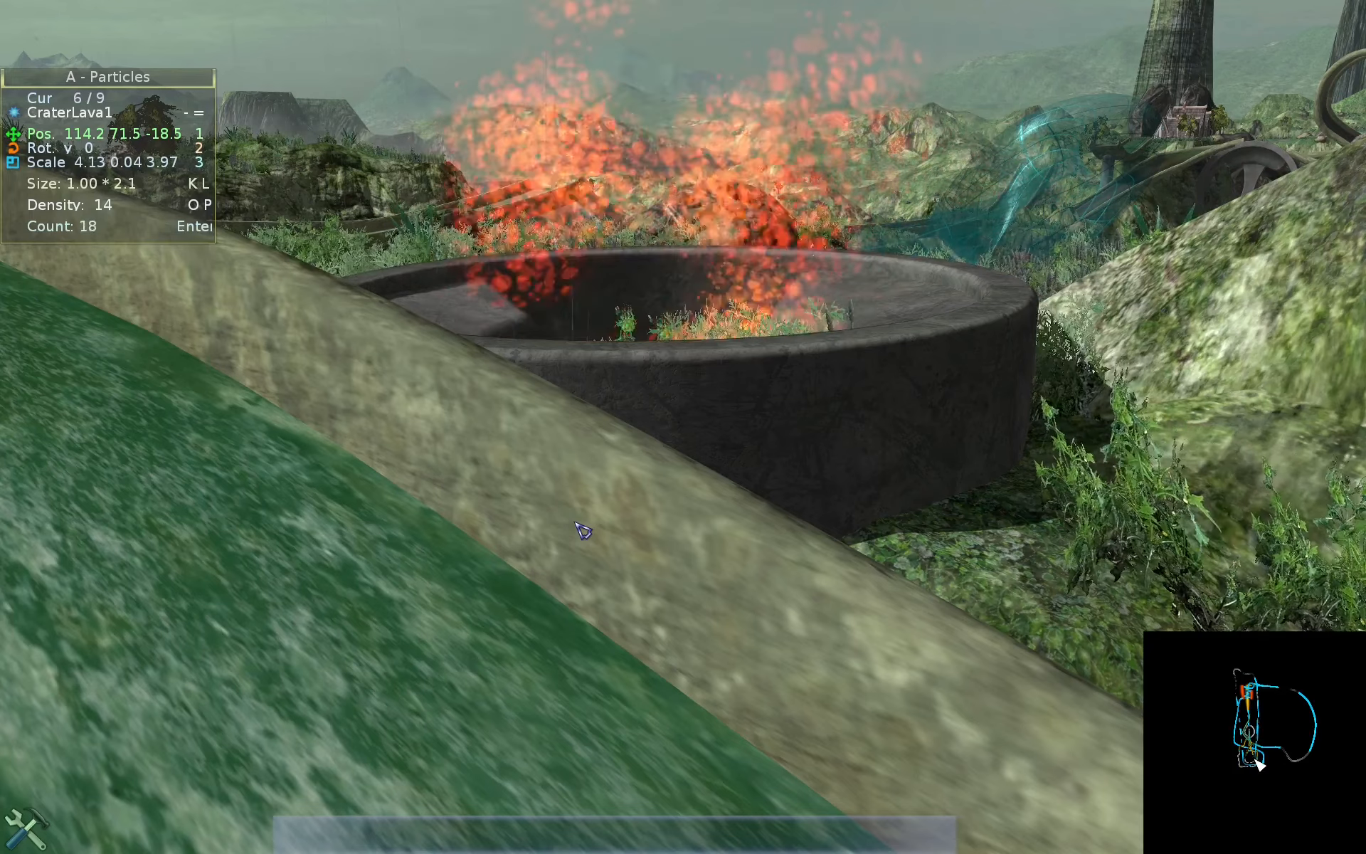
- Switch to fluid editing, step from the soft mud to the second water moss pond and focus the camera on each fluid
key(Tab)
key(w)
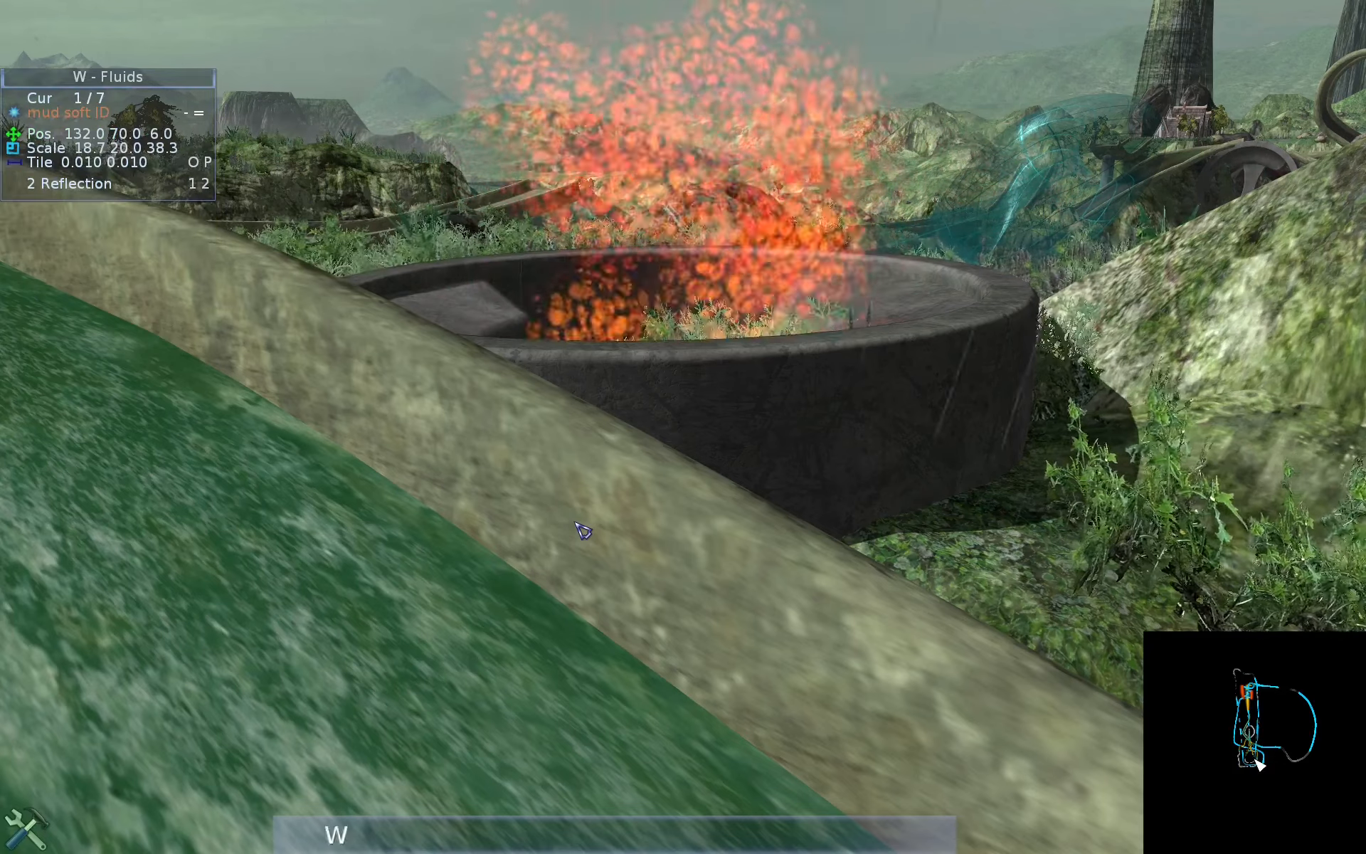
key(g)
scroll(574, 523, down, 1)
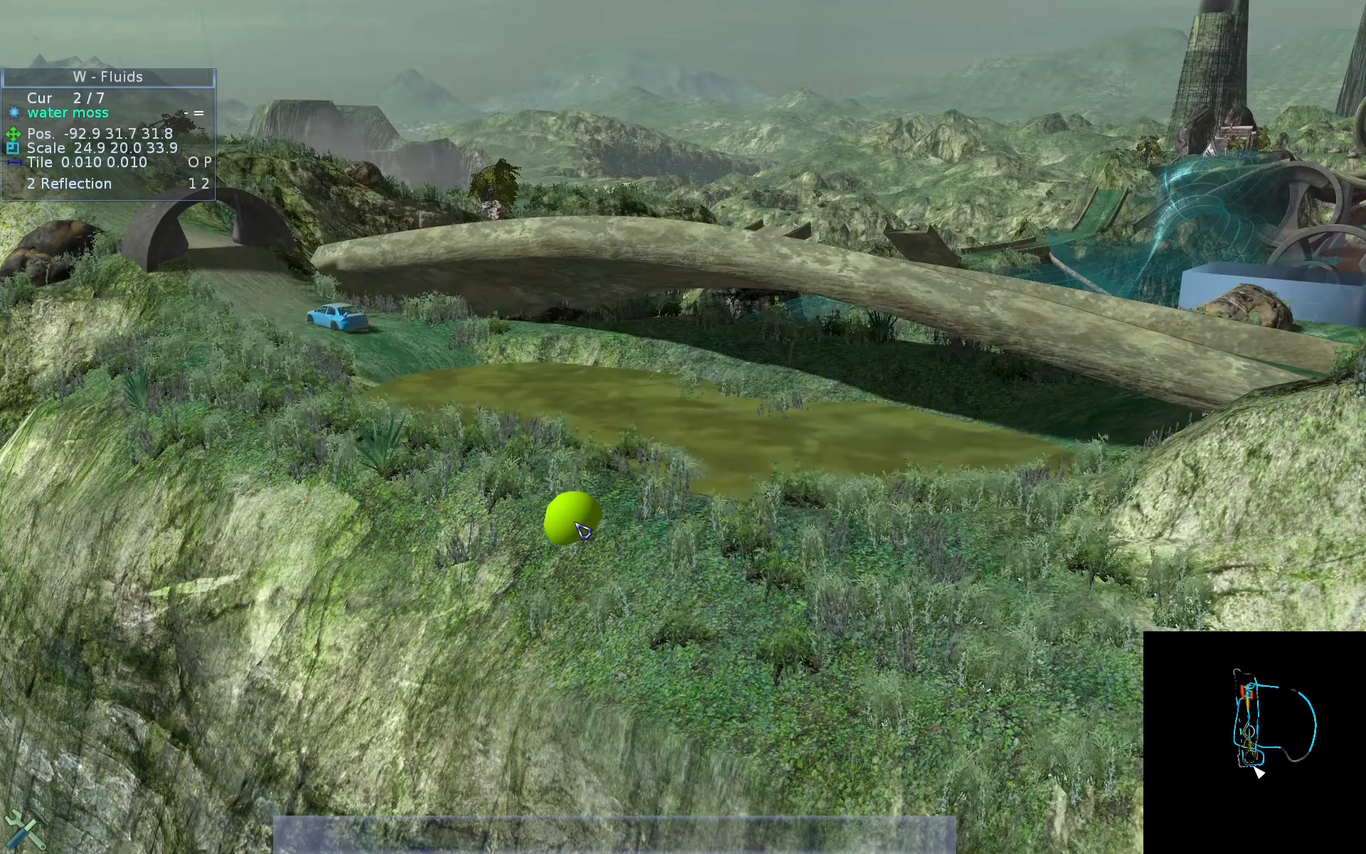
middle_click(574, 522)
scroll(575, 523, down, 1)
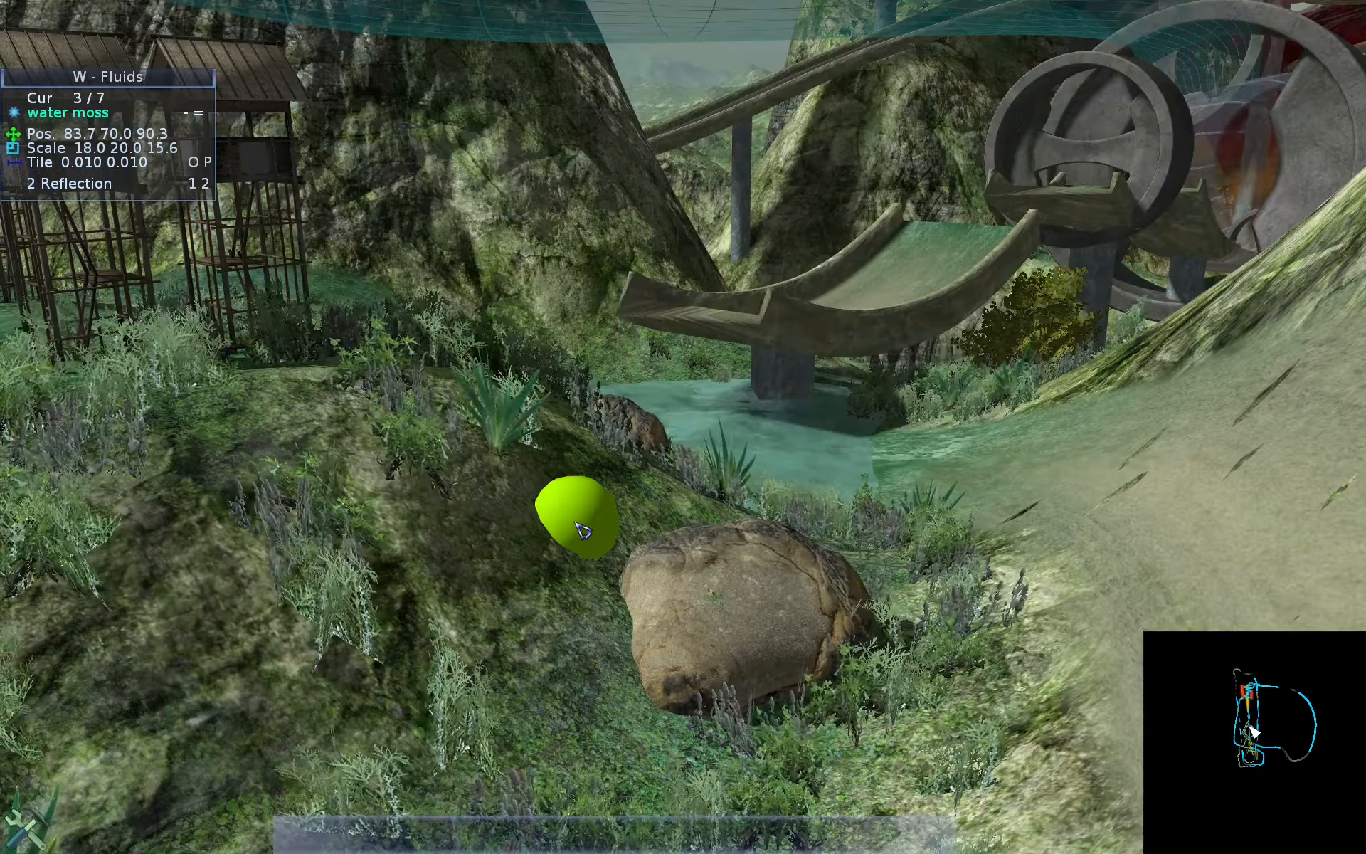
- Look up the preview camera shortcut in the View help
key(ctrl+alt)
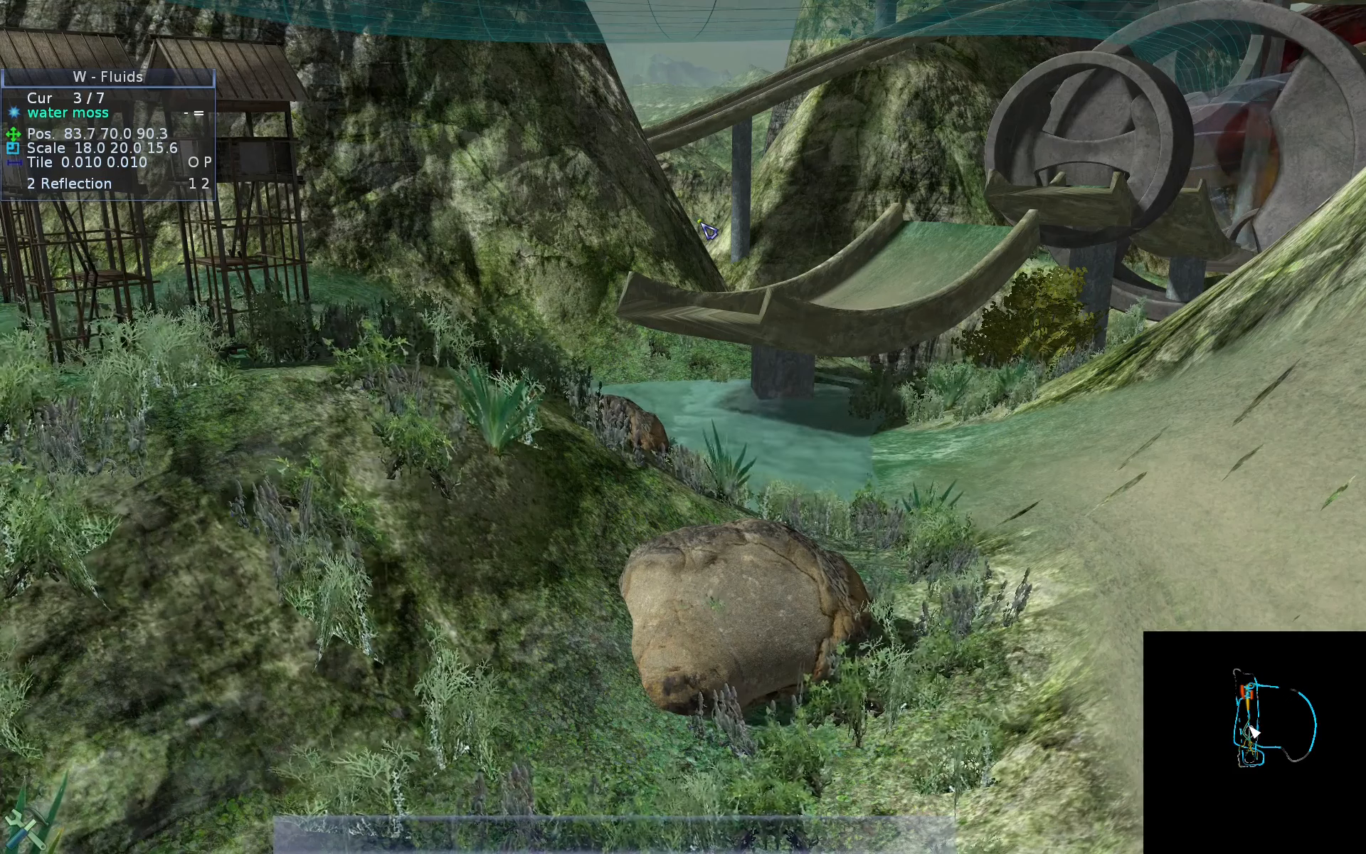
key(ctrl+alt)
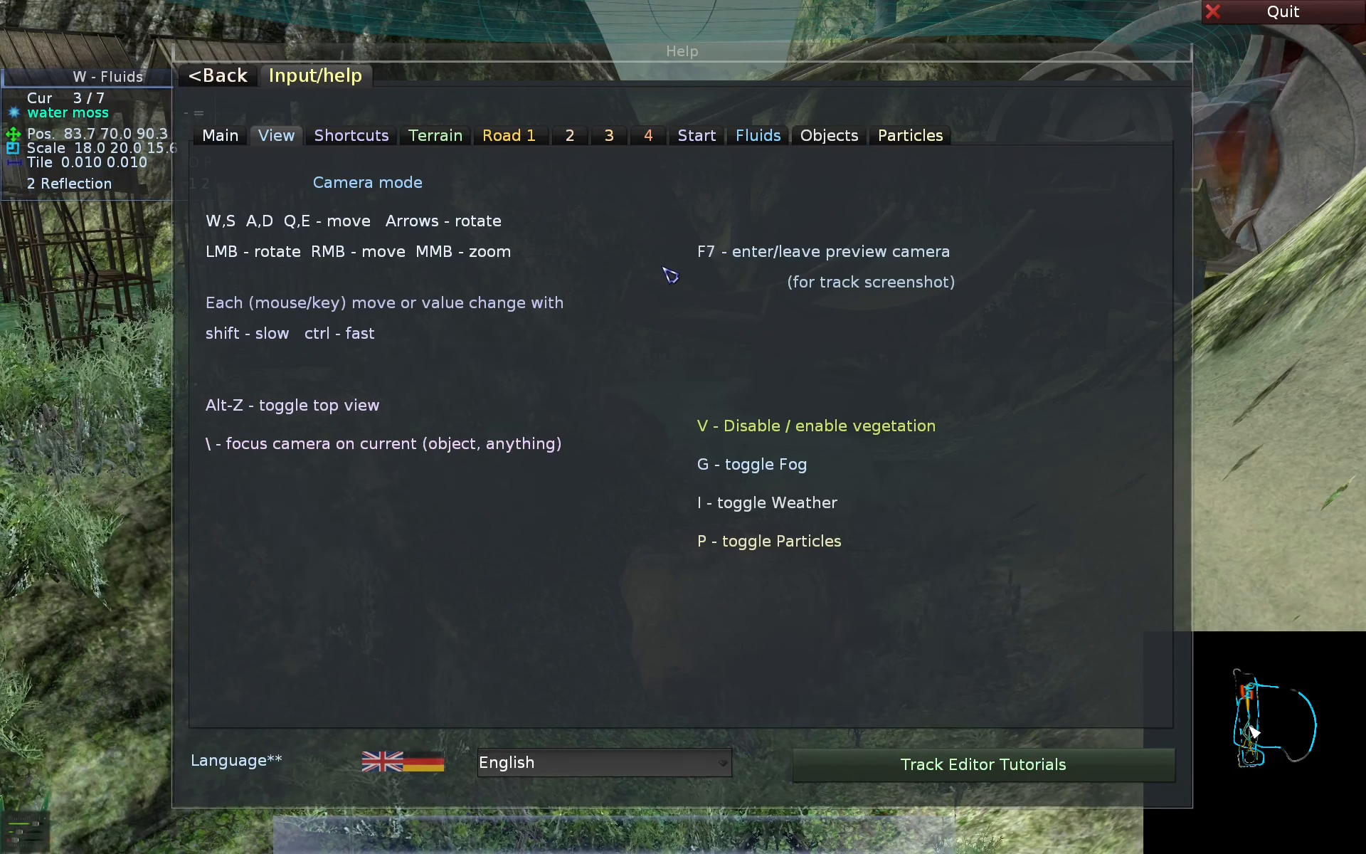
key(Escape)
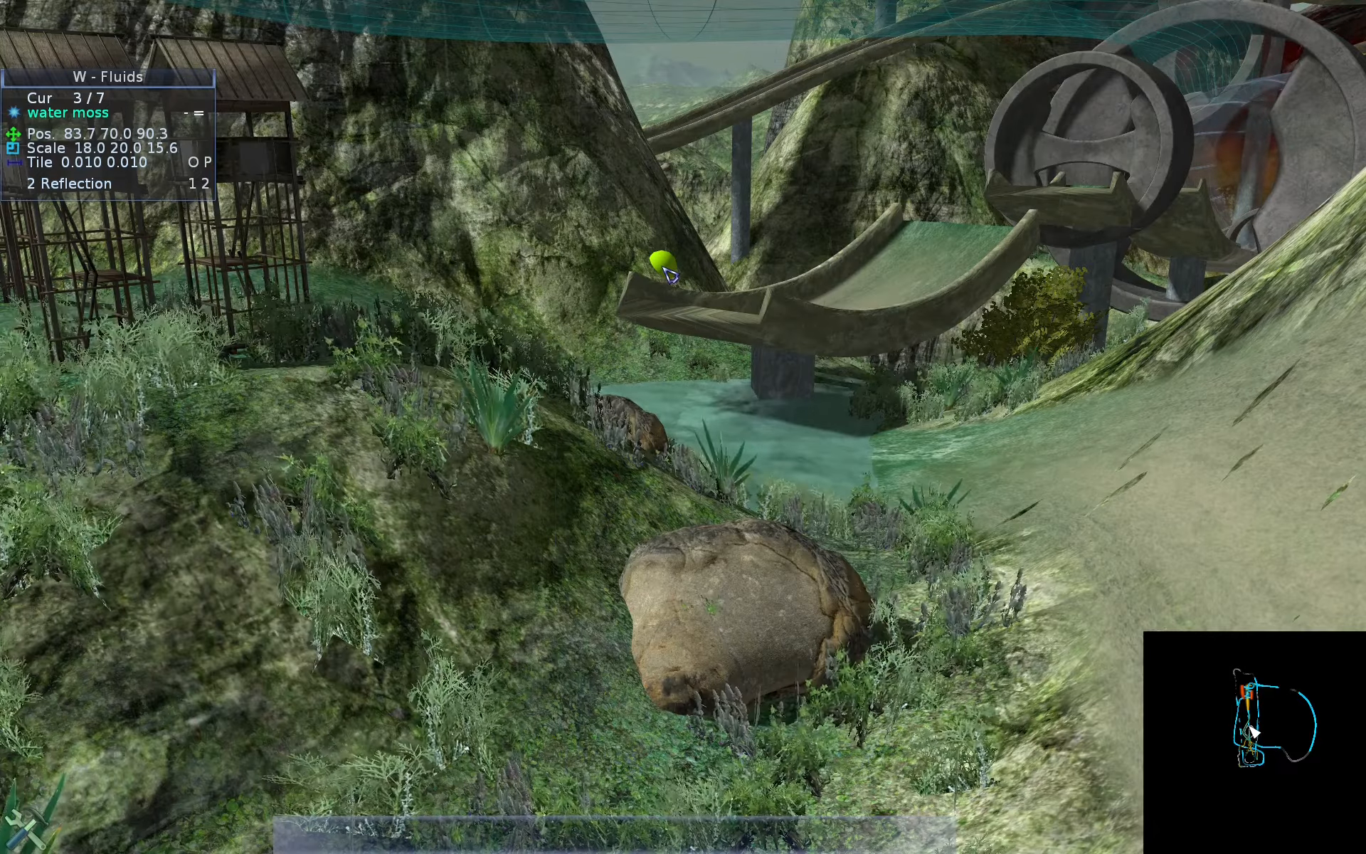
- Enter the preview camera and frame the stunt track from above, with the loops and stone towers in the picture
key(F7)
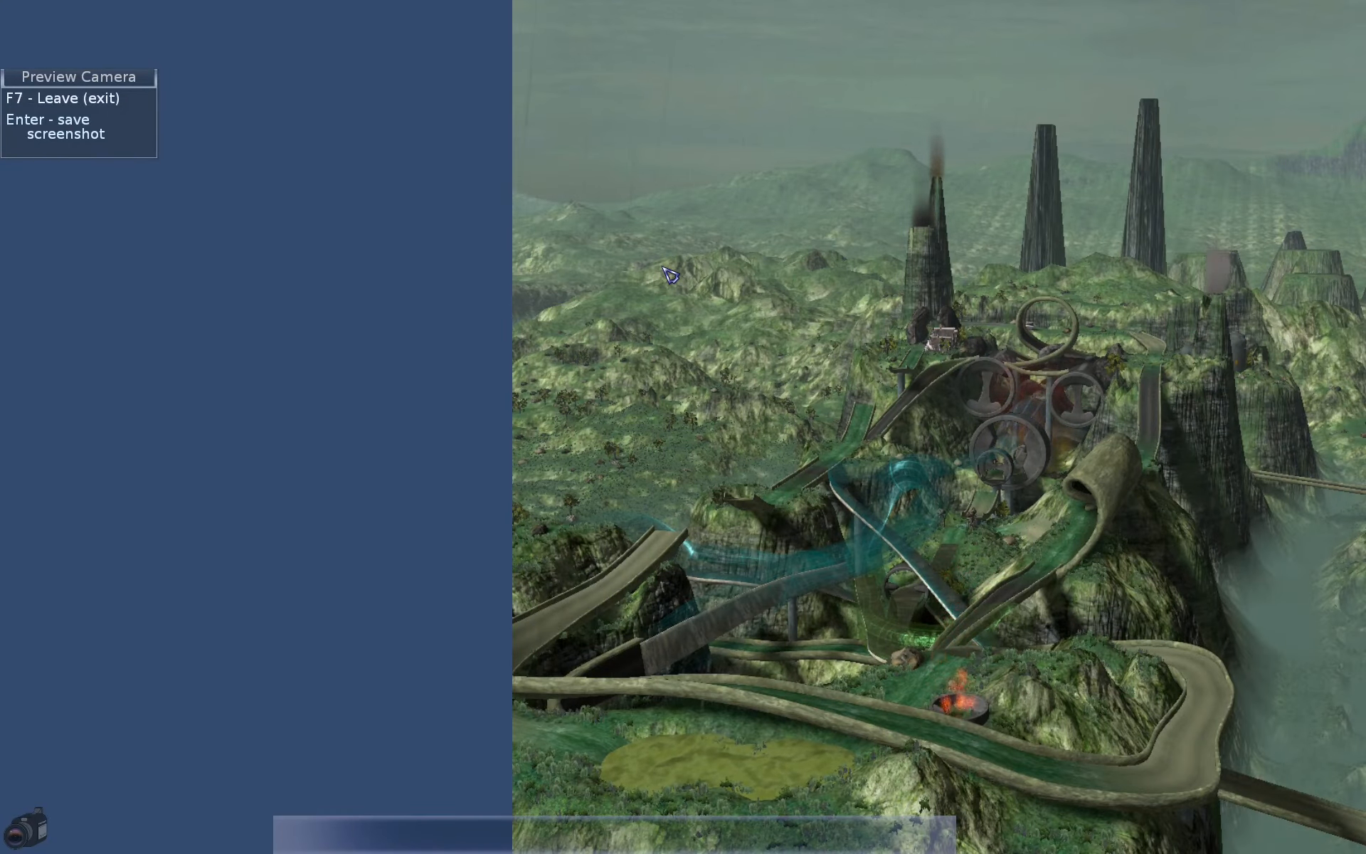
key(a)
key(Right)
key(Down)
key(e)
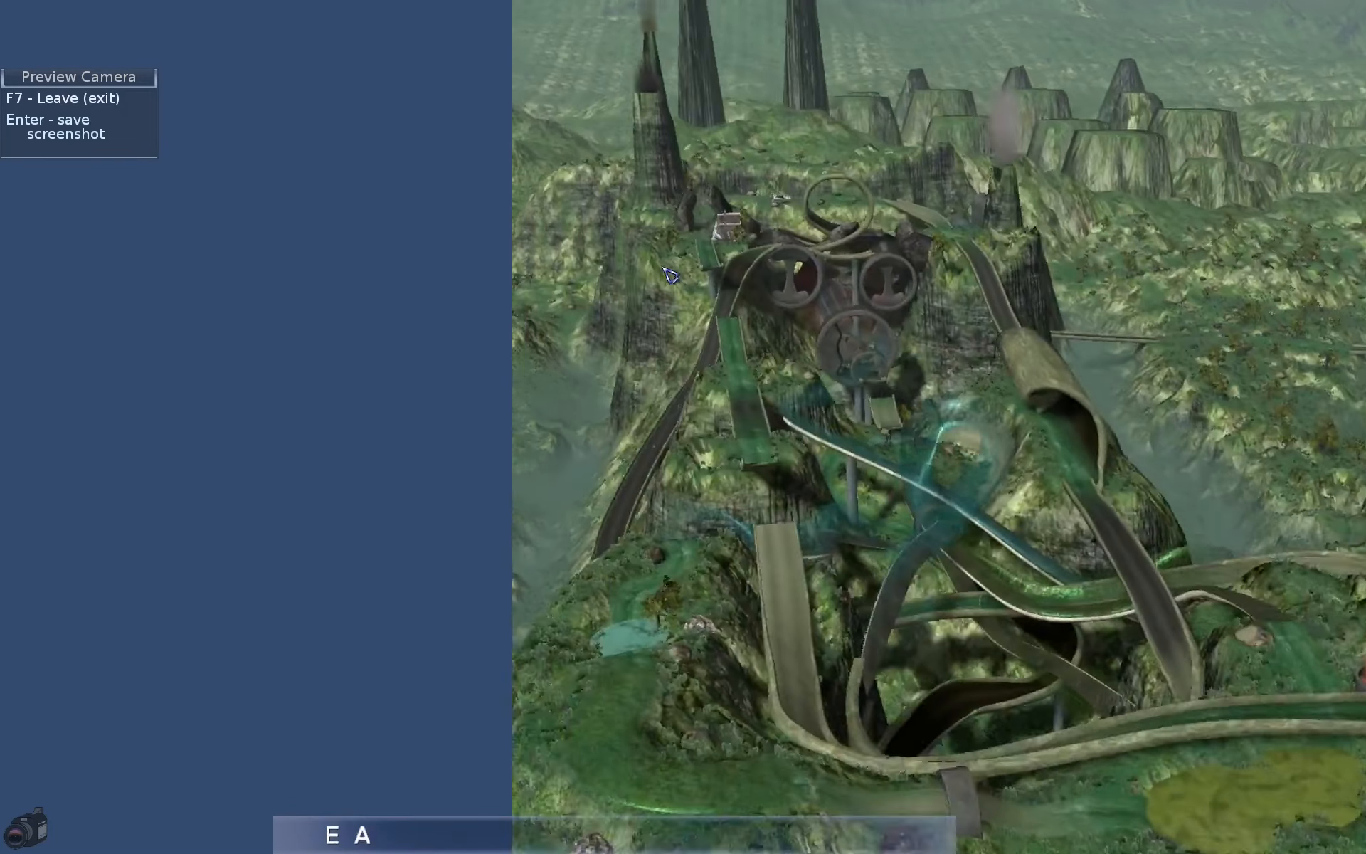
key(Right)
key(q)
key(d)
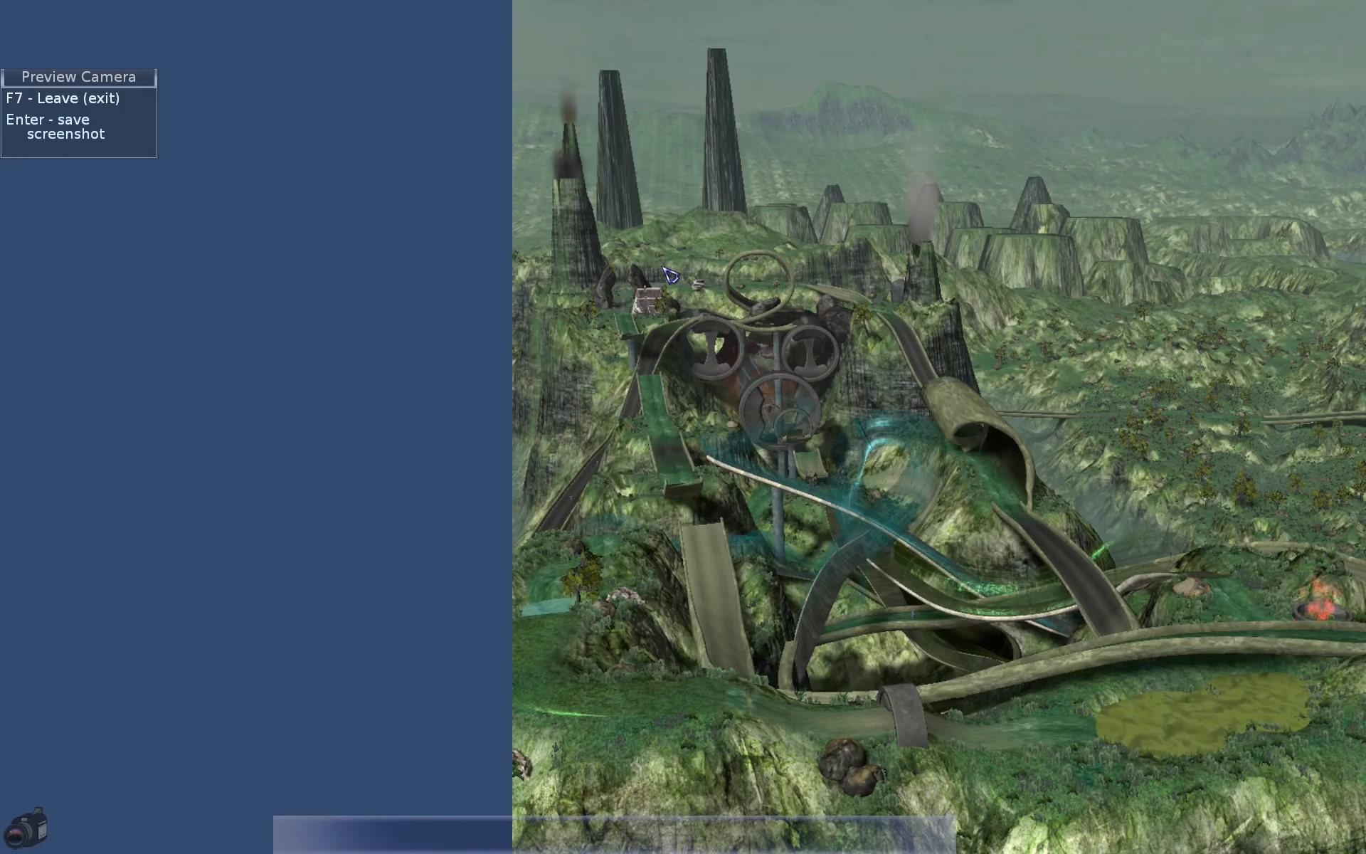
key(Left)
key(Right)
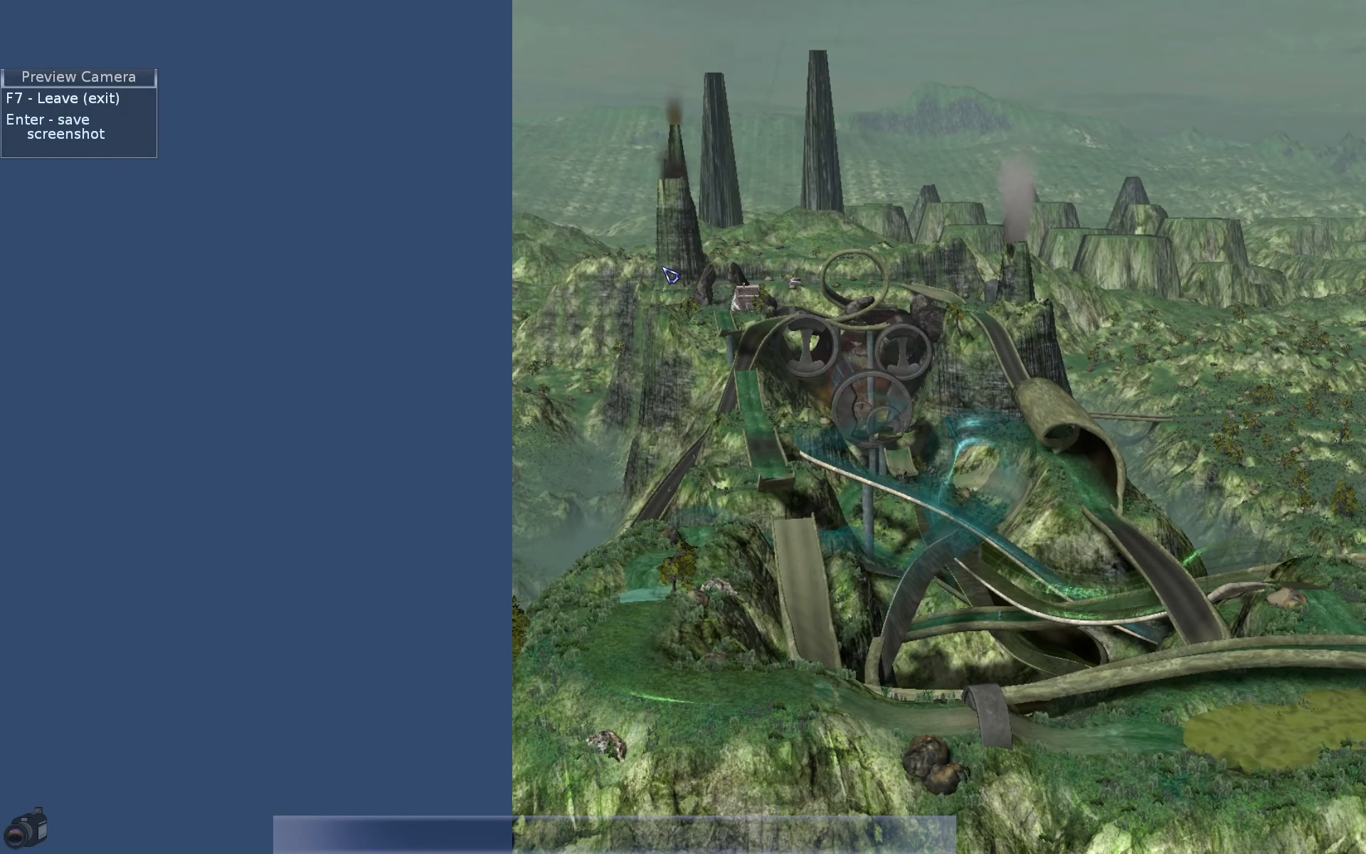
- Save the track preview screenshot, and leave the preview camera for the track selection page
key(Return)
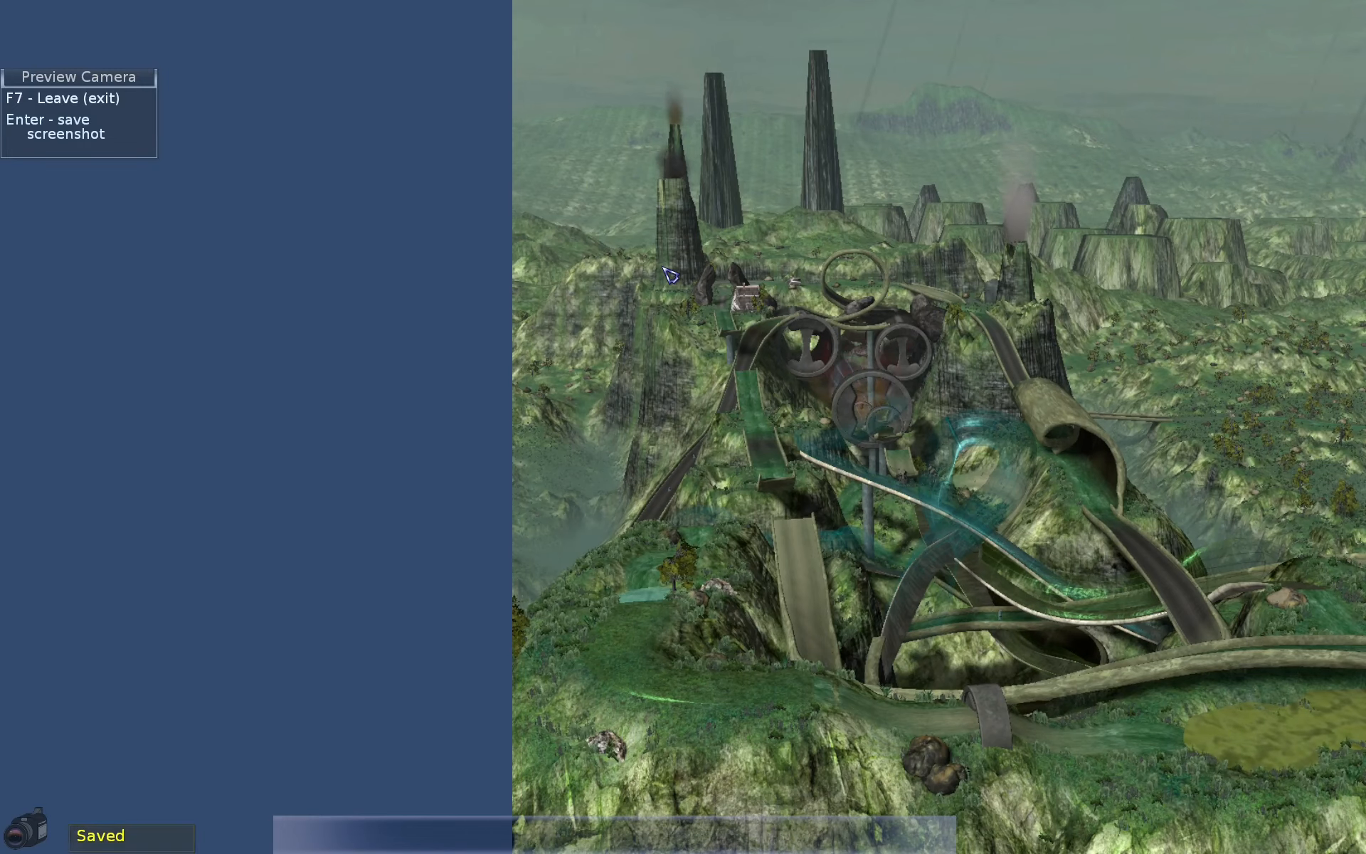
key(F7)
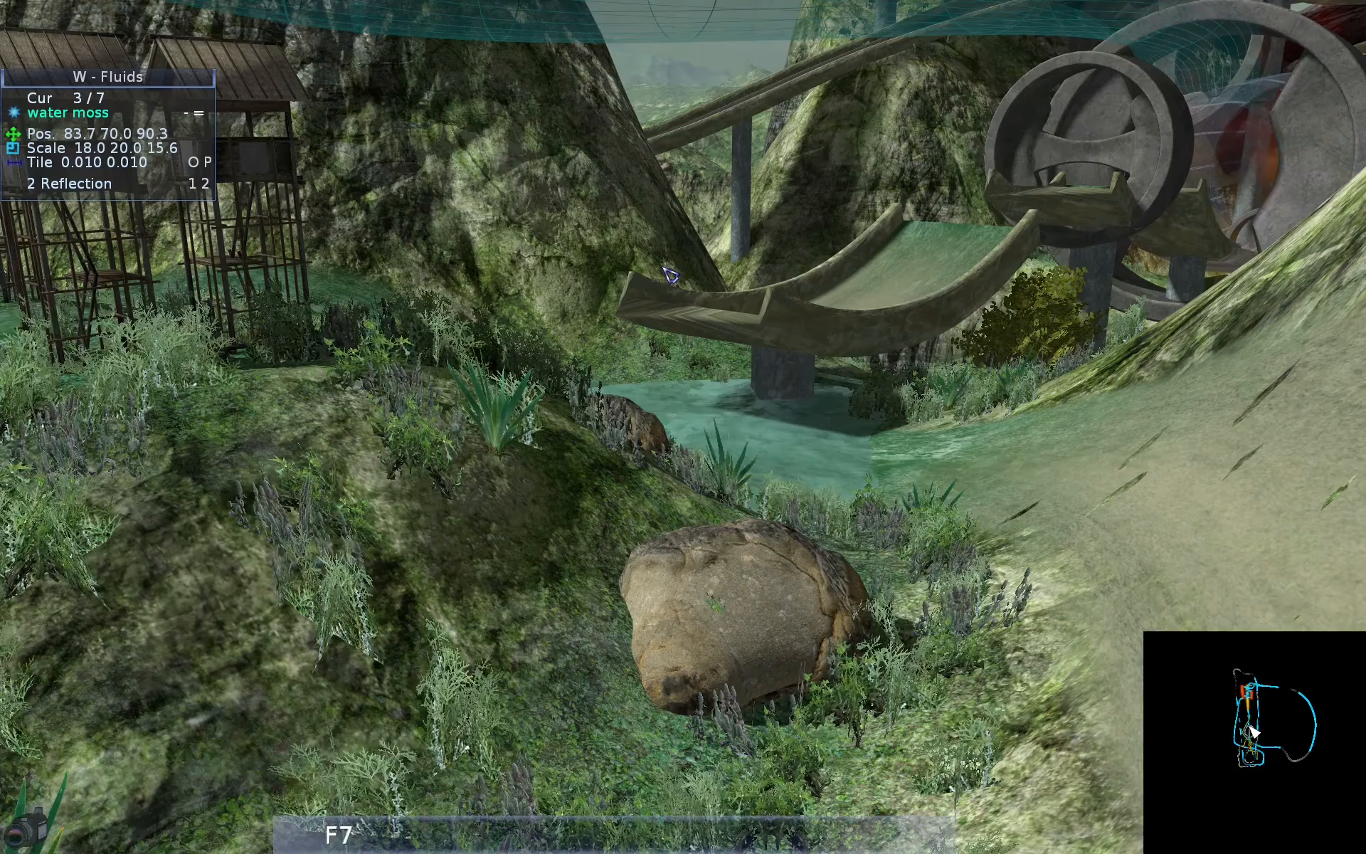
key(alt+q)
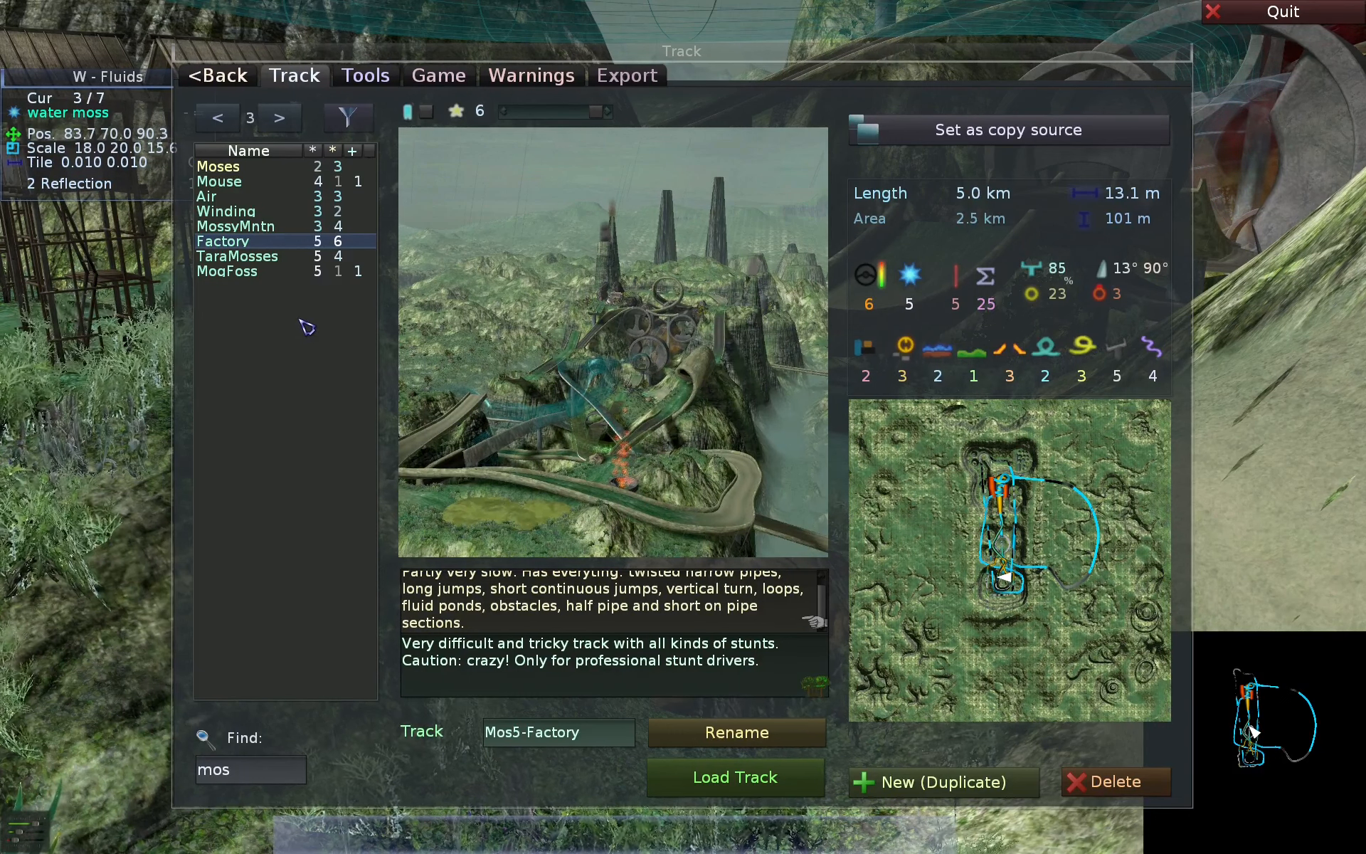
- Return from the track selection page to fluid editing and set the selected water moss fluid's tile to 0.011
key(Down)
key(Up)
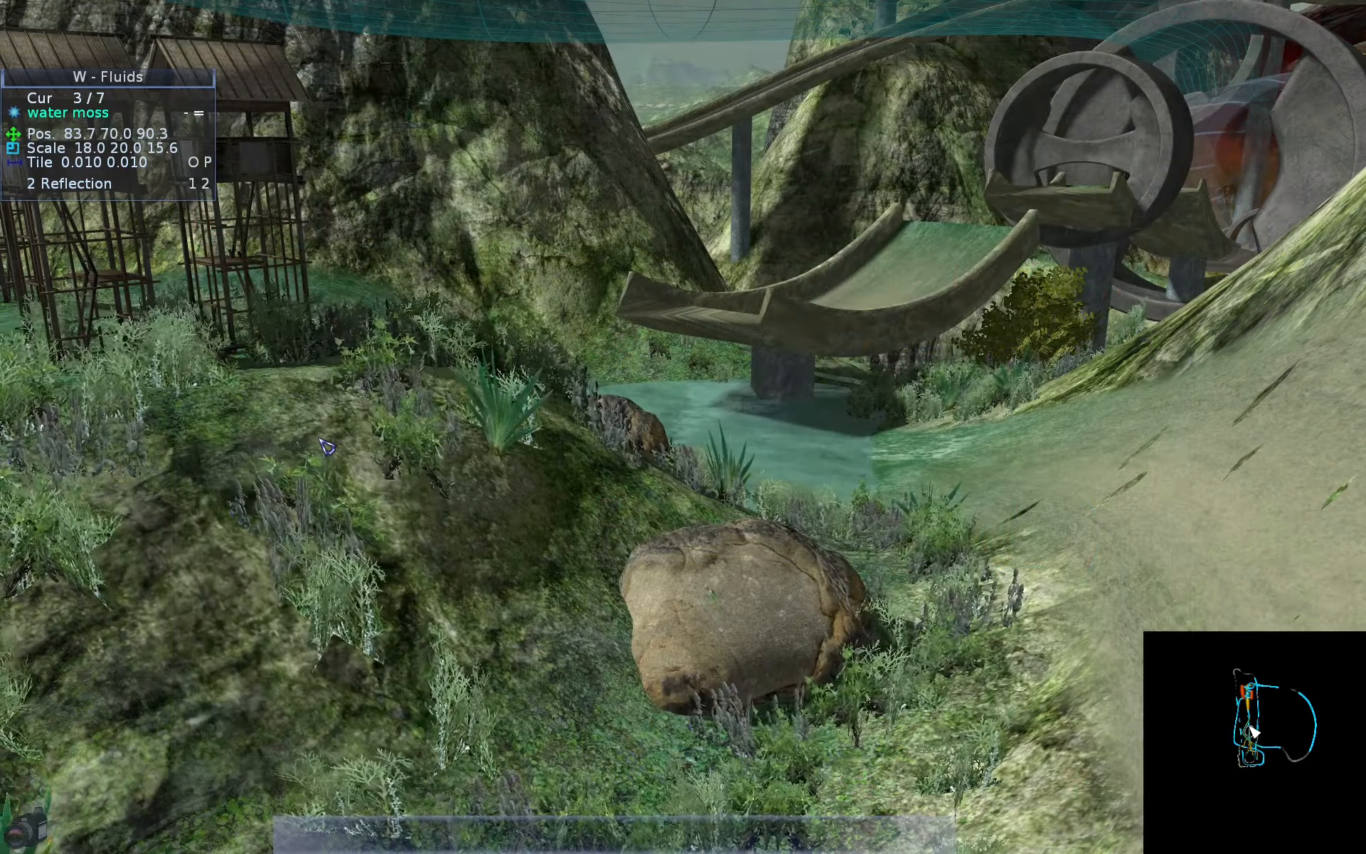
key(g)
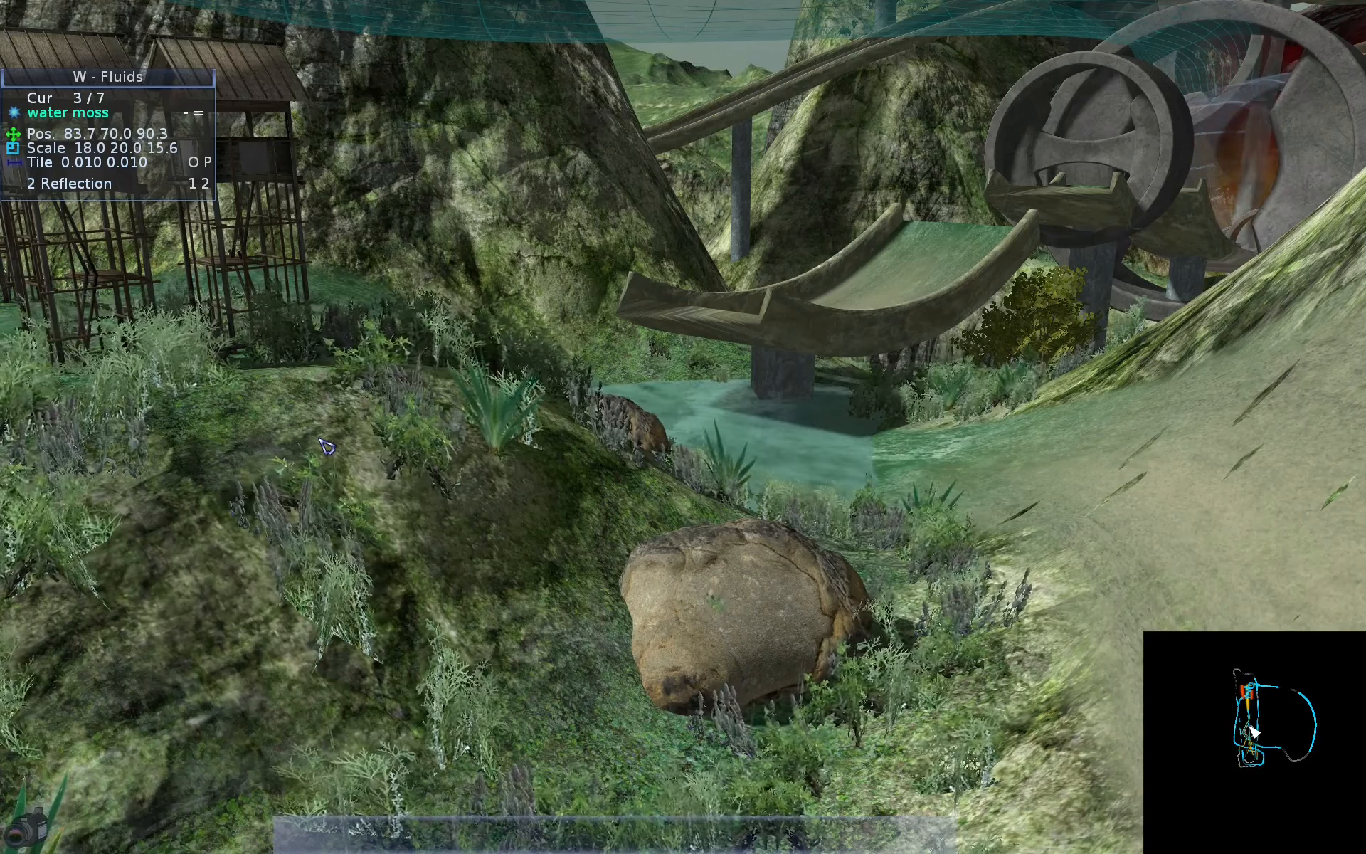
key(p)
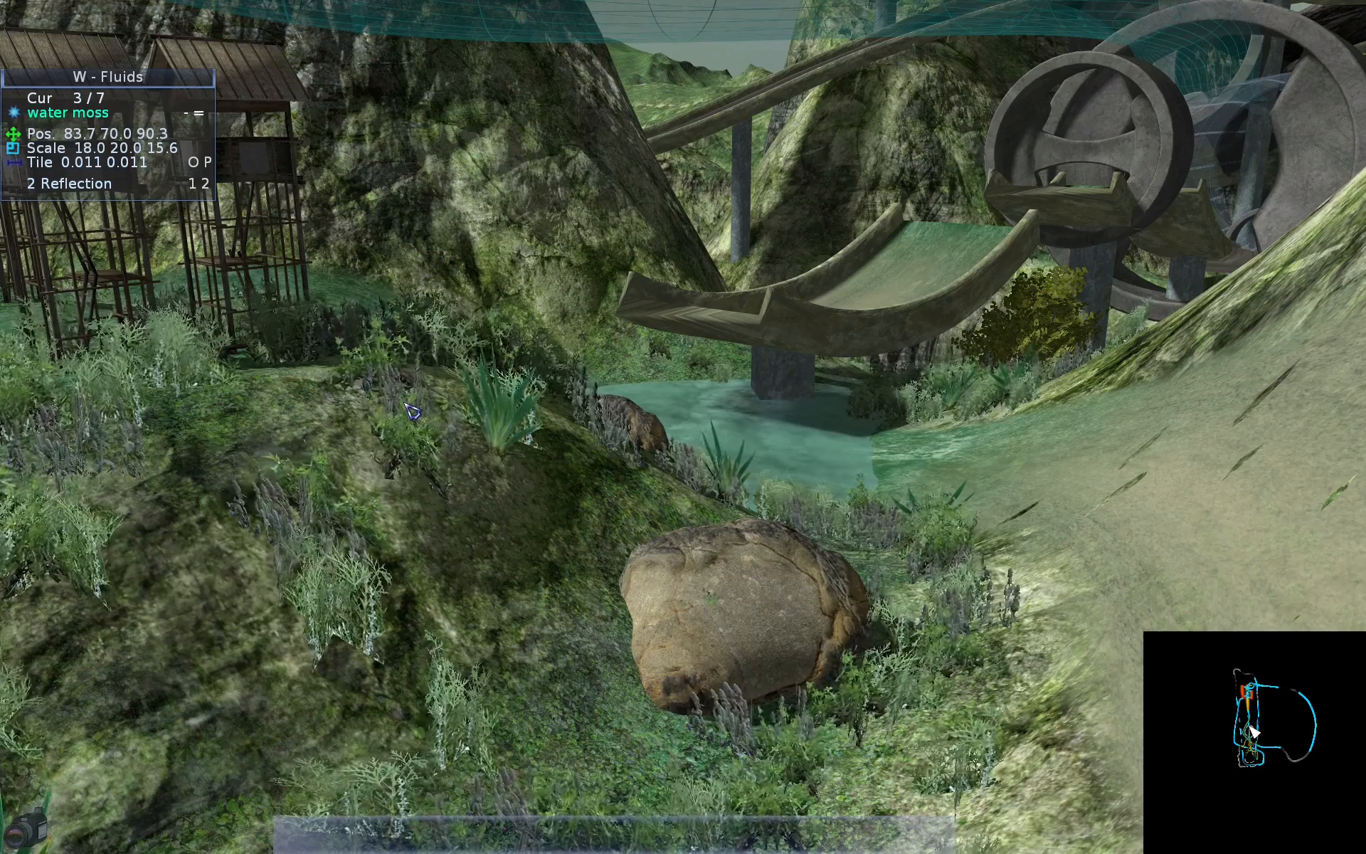
- View the track through the preview camera and return to the fluid editing view
key(F7)
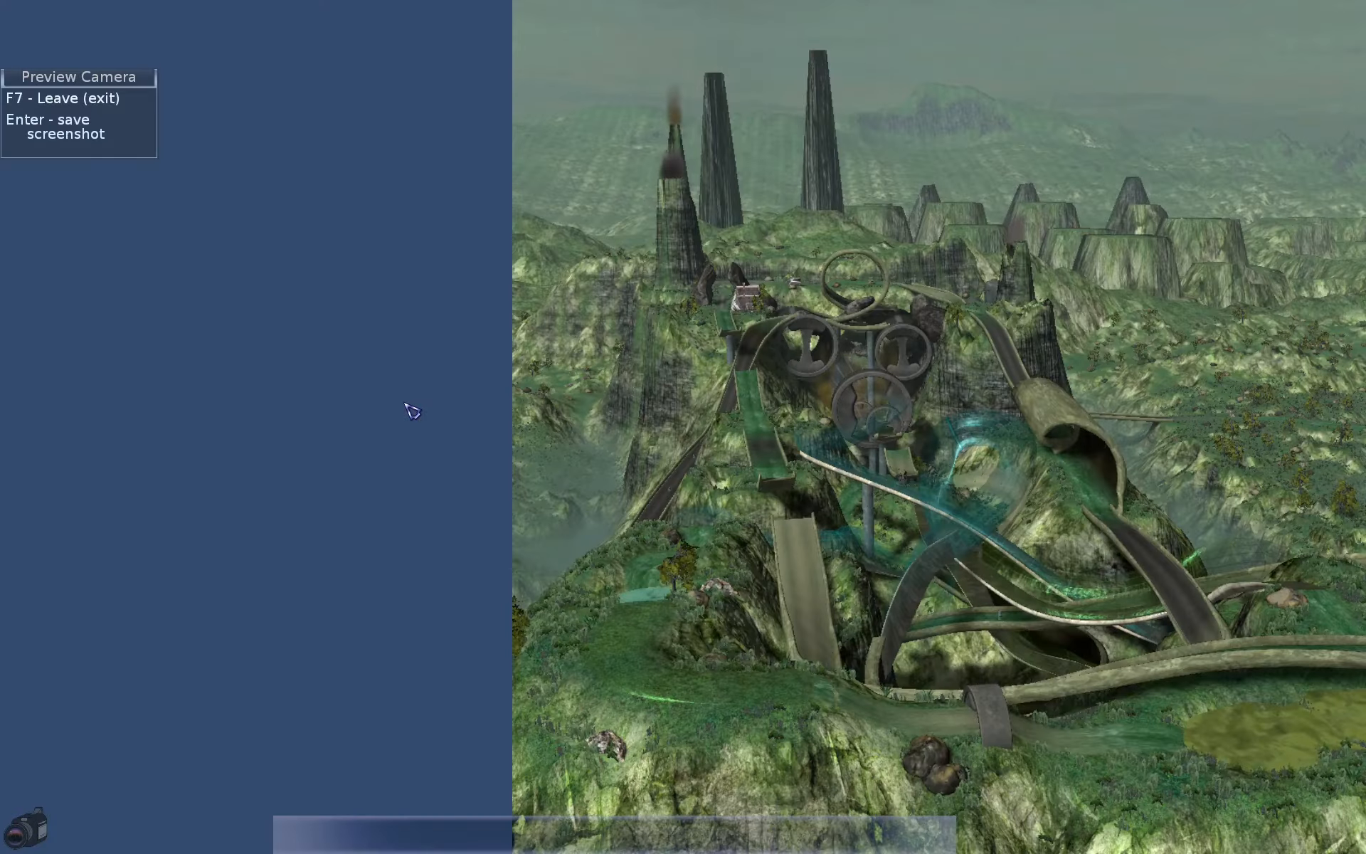
key(F7)
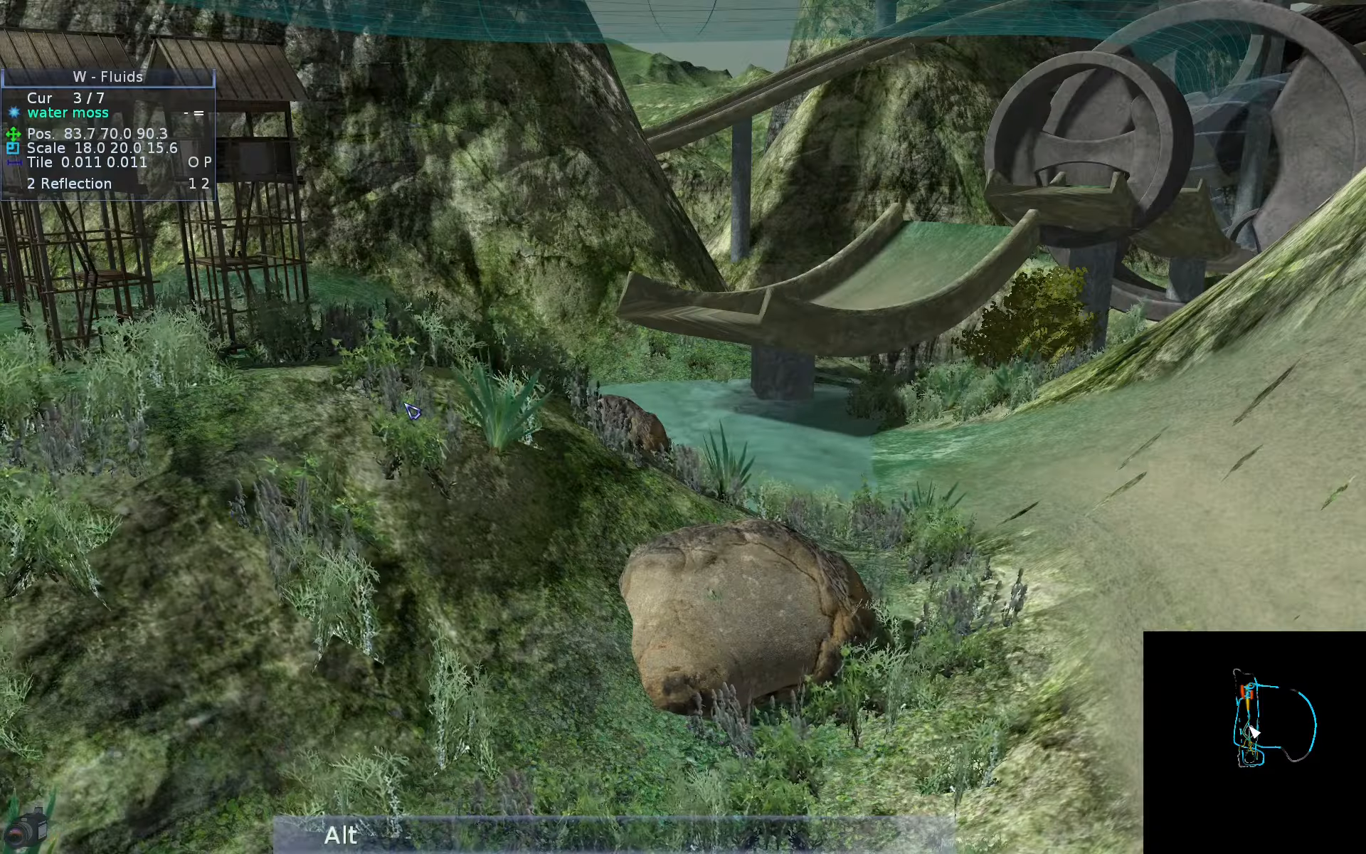
- Examine the graphics options for textures, detail, lights, shadows, water and reflections, ending on the vegetation settings
key(alt+g)
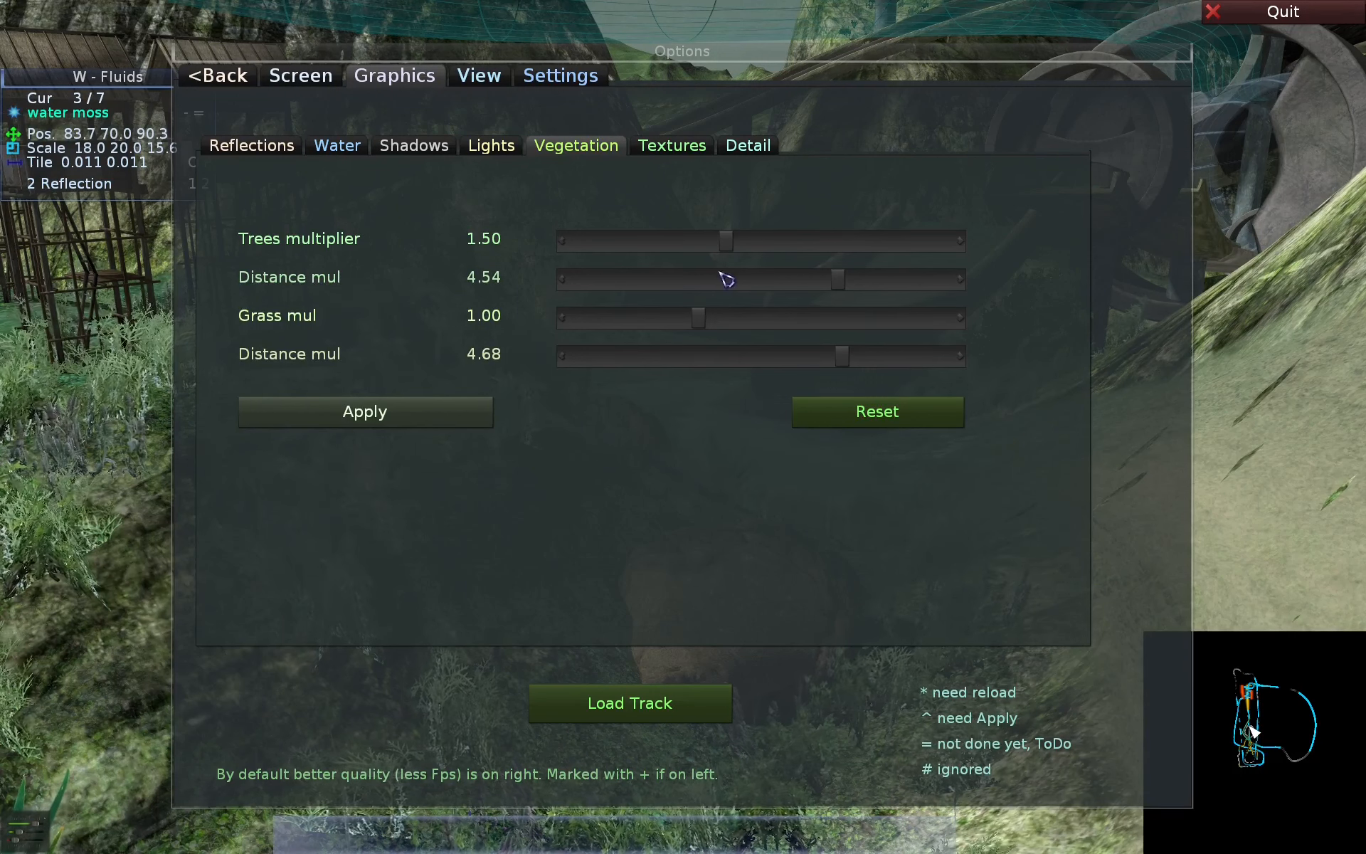
click(673, 147)
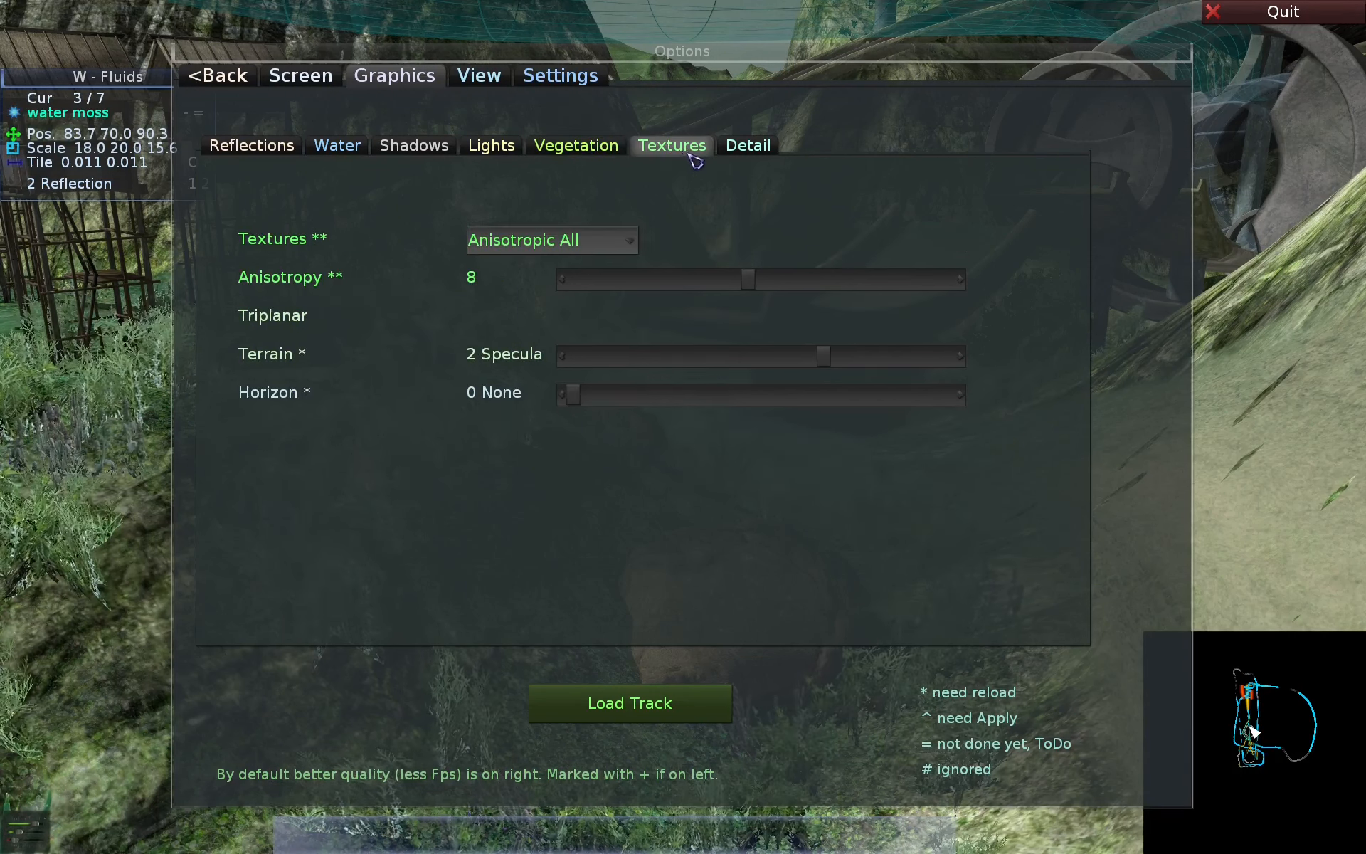
click(740, 150)
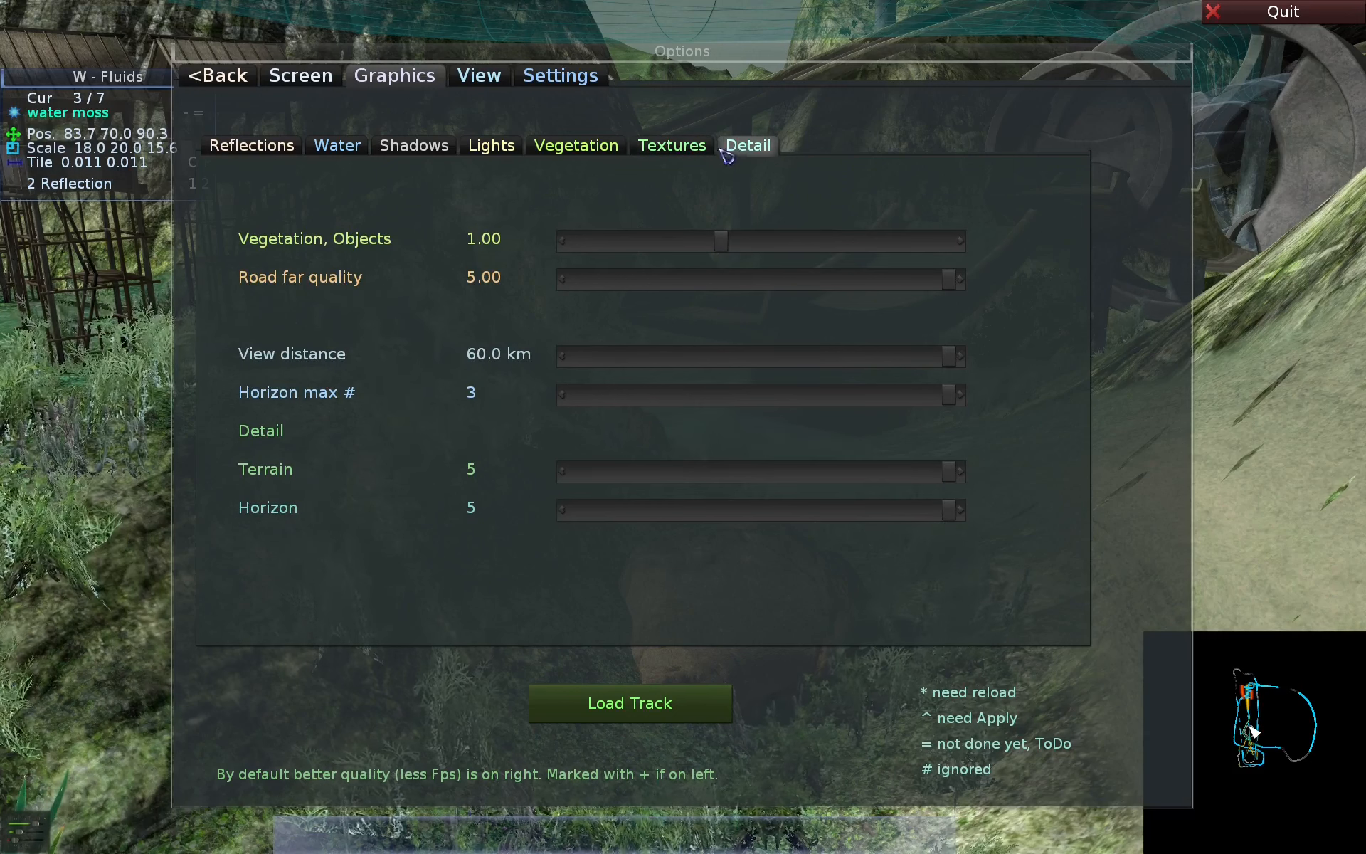
click(563, 151)
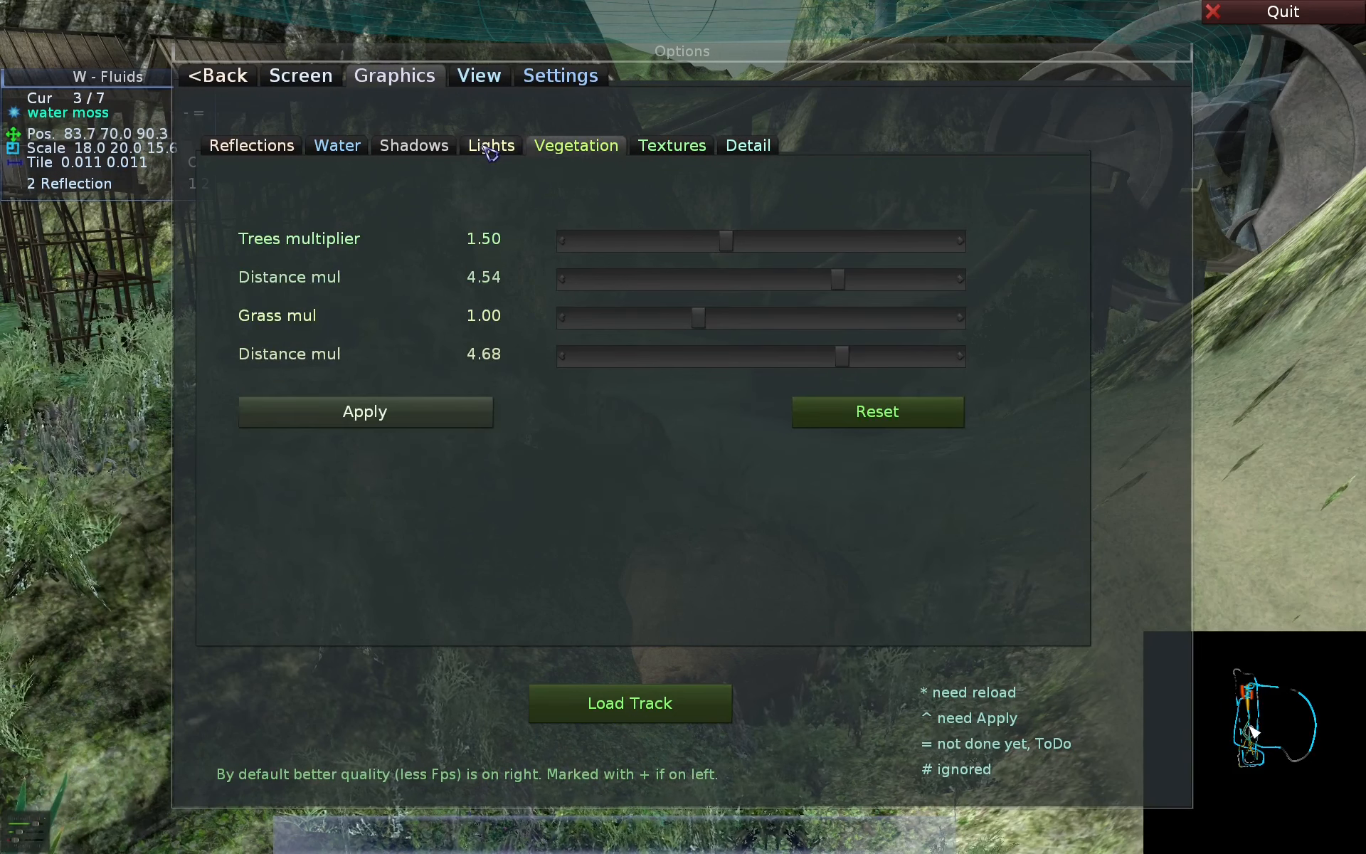
click(491, 149)
click(427, 151)
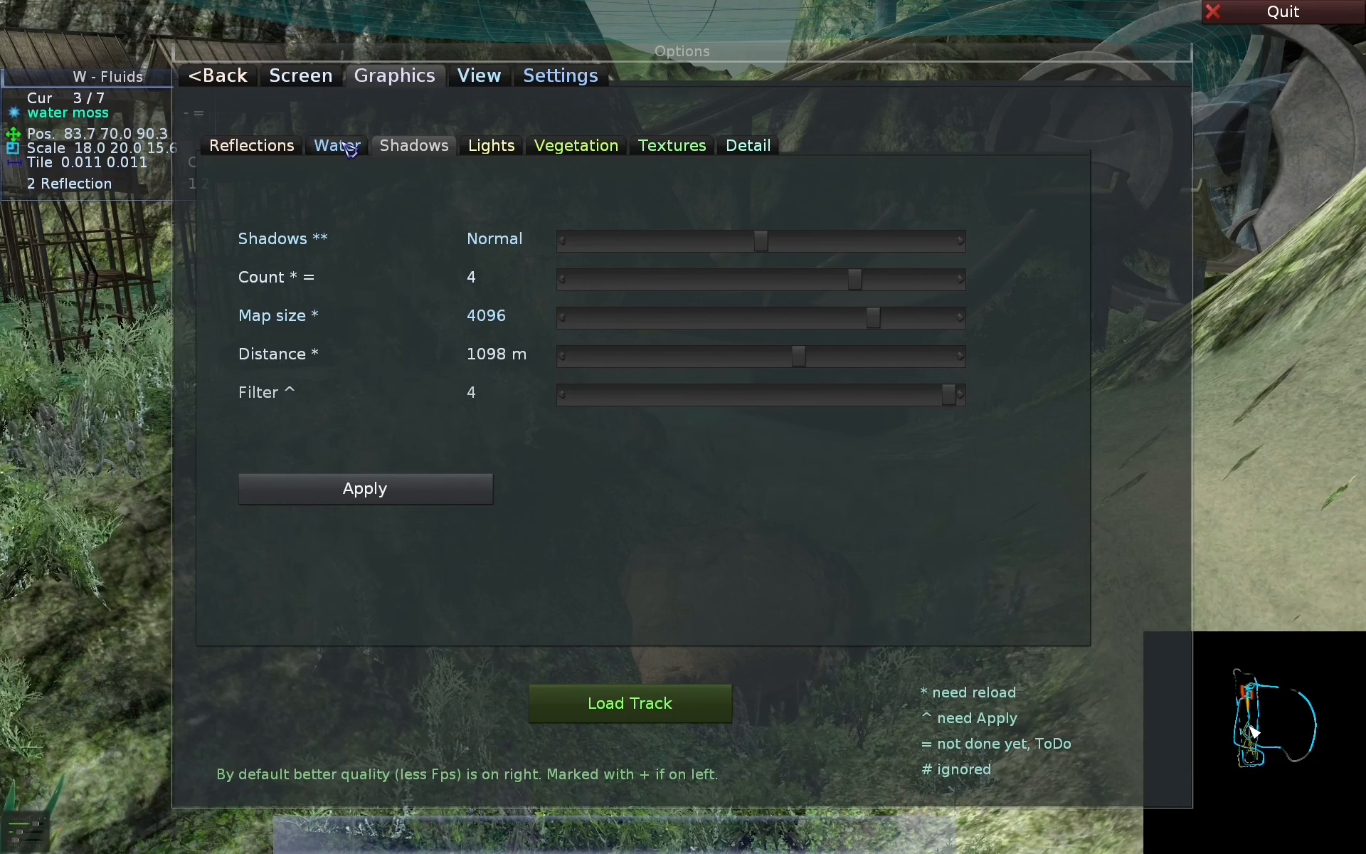
click(347, 147)
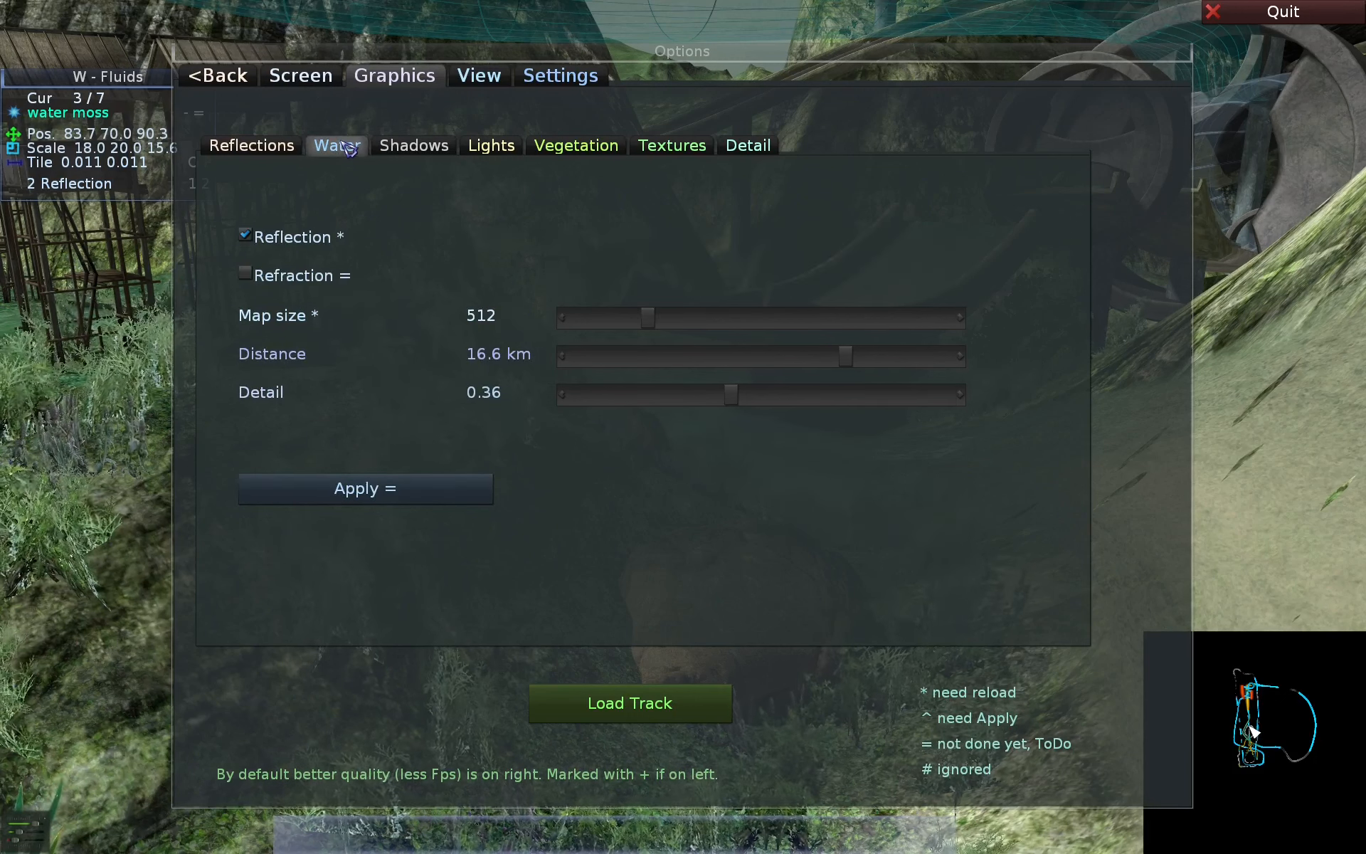
click(270, 147)
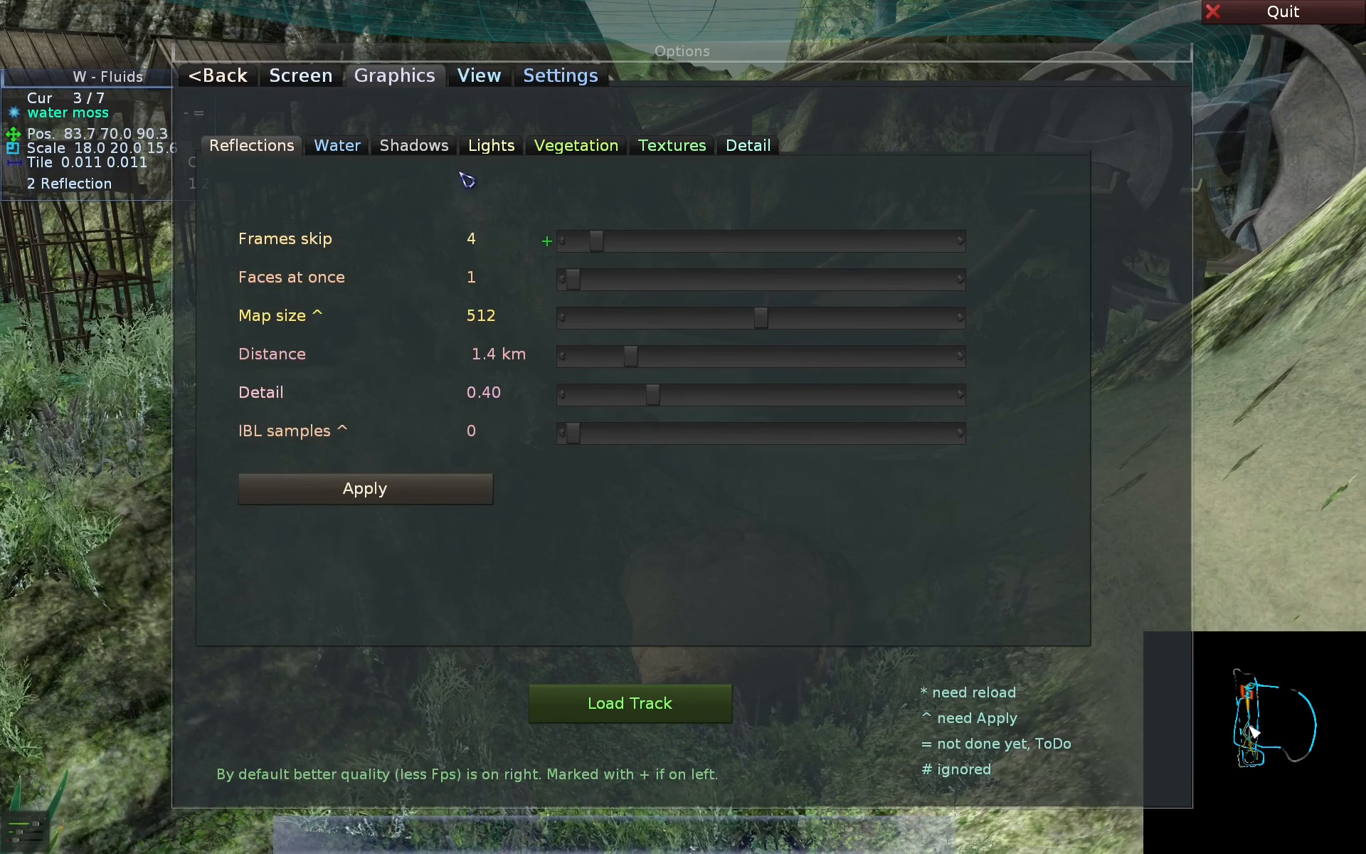
click(594, 153)
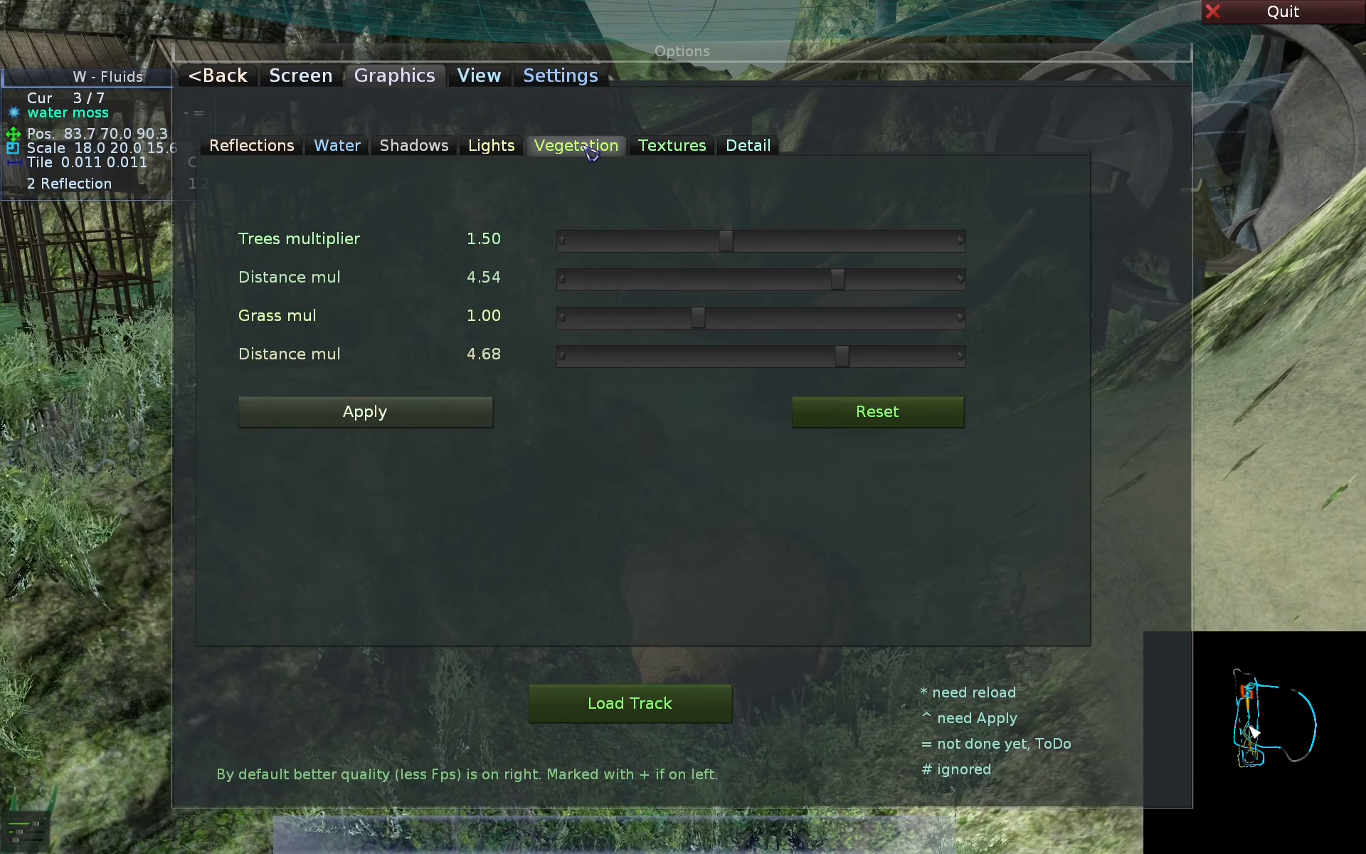